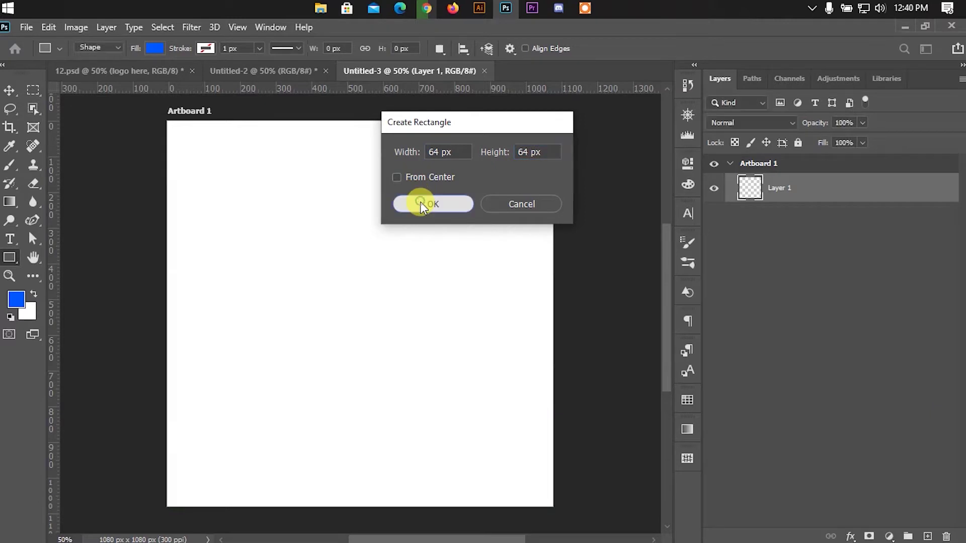
Create a 64 px by 64 px square and move it into the artboard's upper-left corner.
{"action": "left_click", "coordinate": [639, 164]}
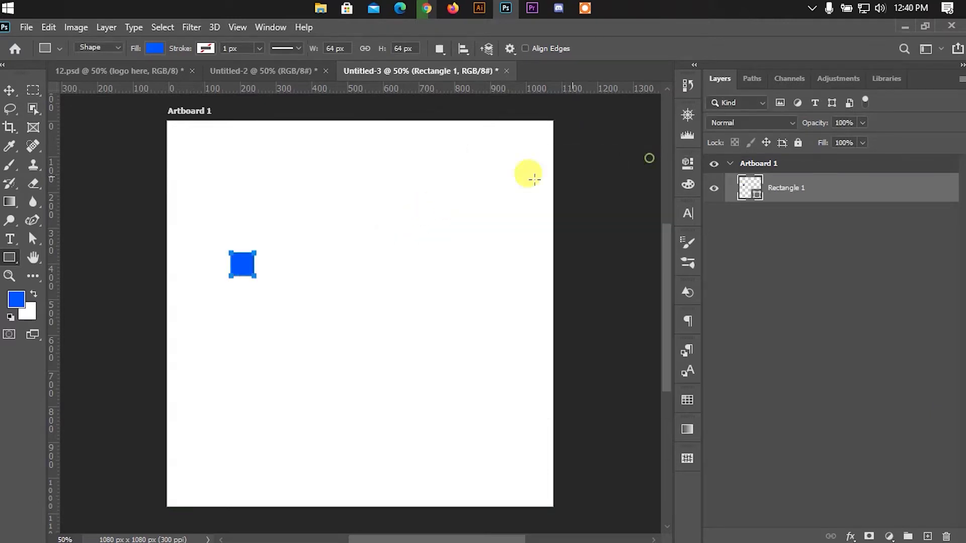
{"action": "left_click", "coordinate": [9, 90]}
{"action": "left_click", "coordinate": [104, 151]}
{"action": "left_click_drag", "start_coordinate": [251, 270], "coordinate": [203, 159]}
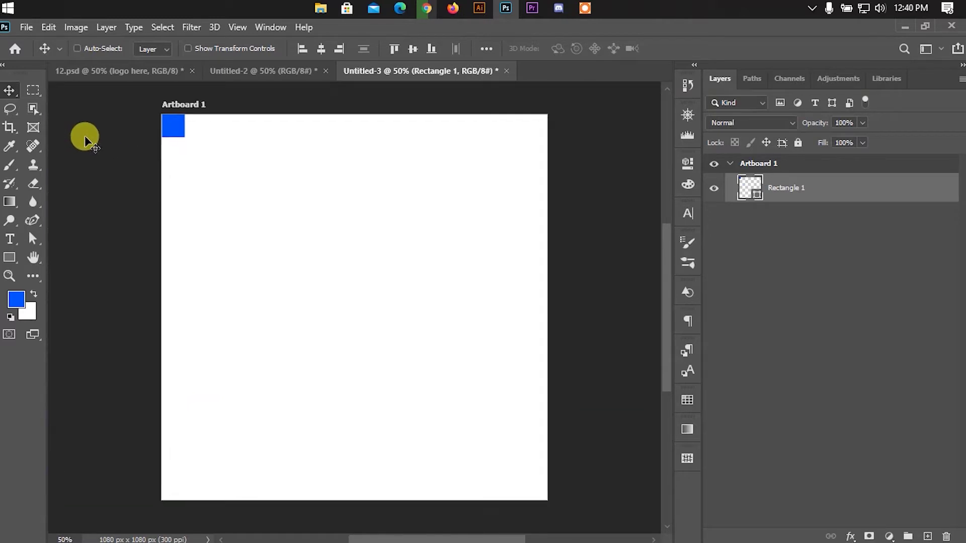
Place margin guides along the square's inner edges in the artboard's upper-left corner and again with the square moved to the lower-right corner.
{"action": "left_click_drag", "start_coordinate": [53, 126], "coordinate": [189, 146]}
{"action": "left_click_drag", "start_coordinate": [231, 91], "coordinate": [226, 144]}
{"action": "left_click_drag", "start_coordinate": [185, 137], "coordinate": [539, 497]}
{"action": "left_click_drag", "start_coordinate": [52, 404], "coordinate": [530, 433]}
{"action": "left_click_drag", "start_coordinate": [529, 90], "coordinate": [512, 483]}
Delete the 64 px square from the artboard's lower-right corner, keeping the guides.
{"action": "left_click", "coordinate": [480, 445]}
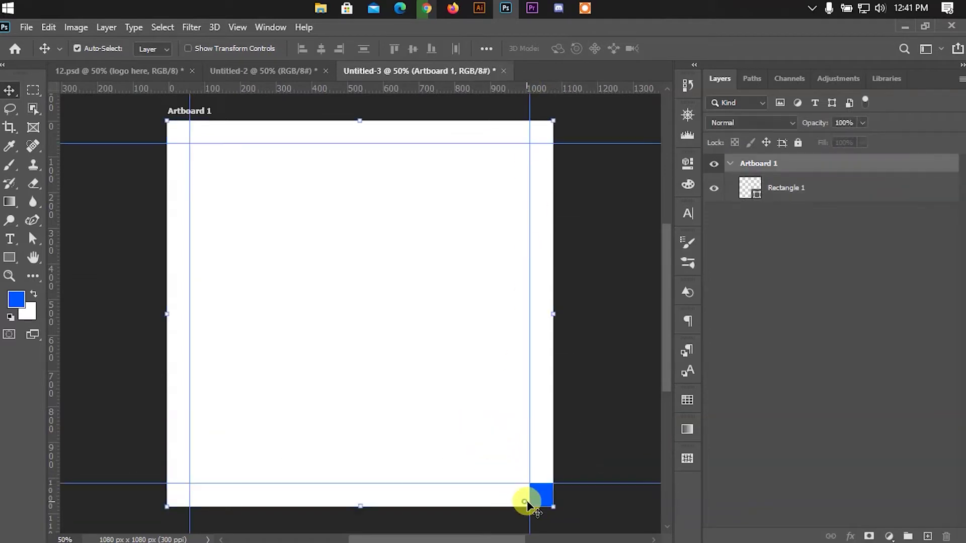
{"action": "left_click", "coordinate": [539, 499]}
{"action": "key", "text": "Delete"}
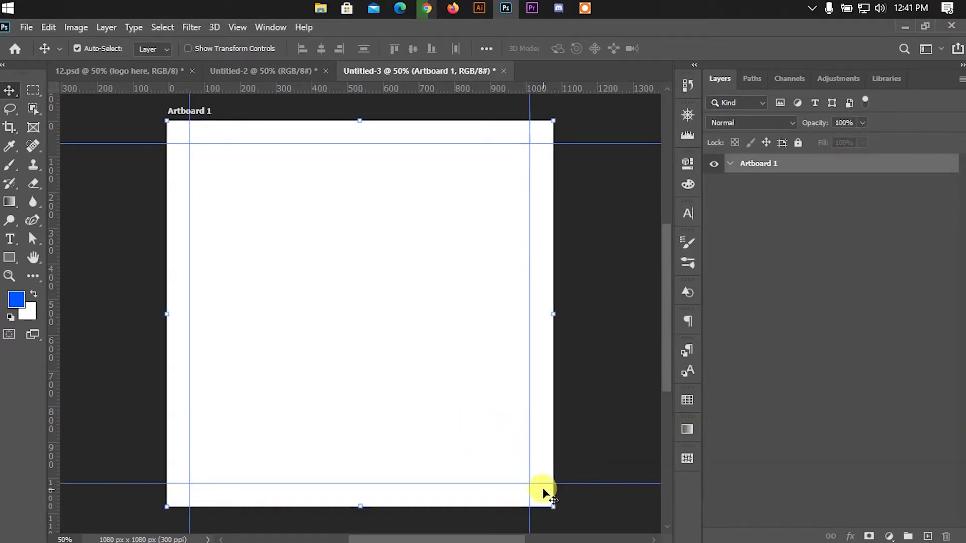
{"action": "left_click", "coordinate": [120, 200]}
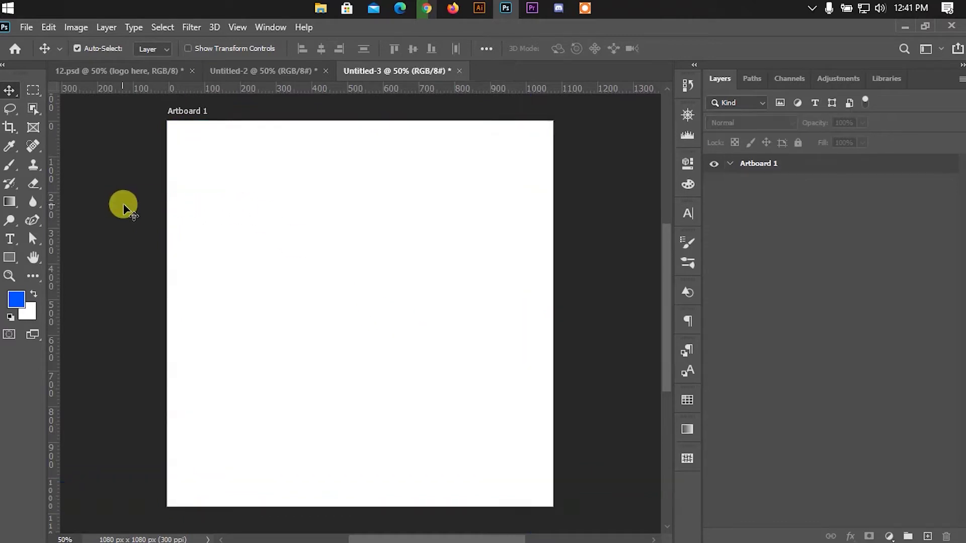
{"action": "left_click", "coordinate": [319, 241]}
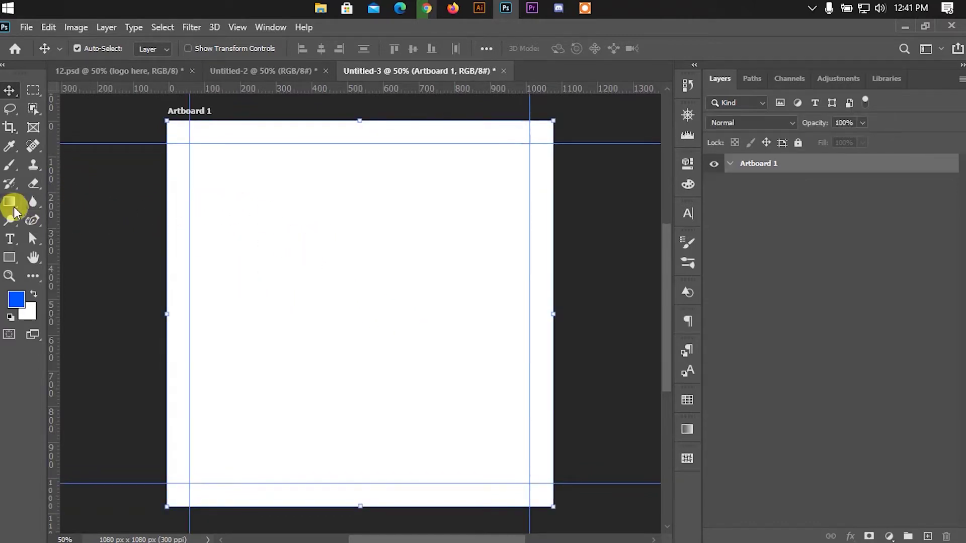
Draw a blue rectangle about 501 px by 608 px and move it into the artboard's upper-left corner.
{"action": "left_click", "coordinate": [9, 257]}
{"action": "left_click_drag", "start_coordinate": [255, 197], "coordinate": [434, 414]}
{"action": "left_click", "coordinate": [647, 156]}
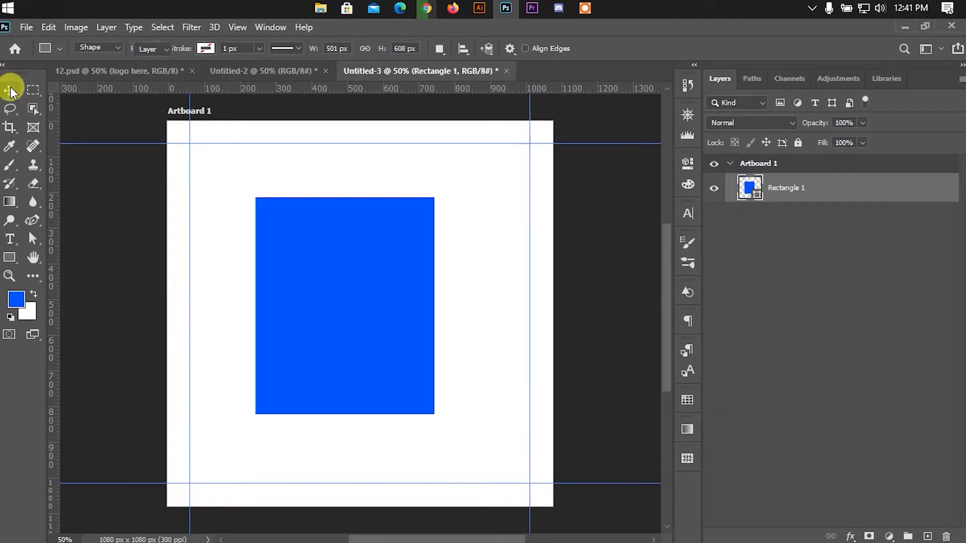
{"action": "left_click", "coordinate": [10, 91]}
{"action": "left_click_drag", "start_coordinate": [352, 257], "coordinate": [280, 198]}
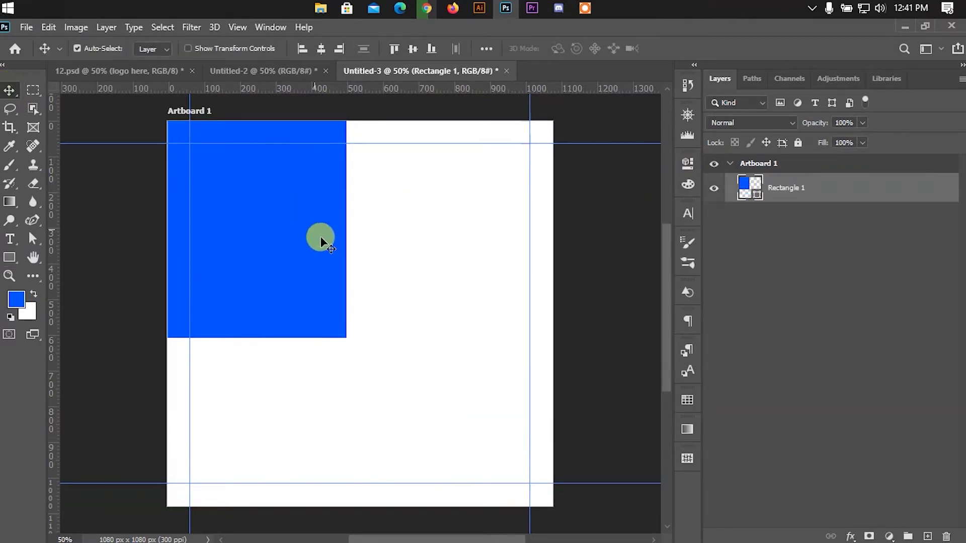
Stretch the blue rectangle to cover the whole artboard.
{"action": "key", "text": "ctrl+t"}
{"action": "left_click_drag", "start_coordinate": [346, 337], "coordinate": [552, 505]}
{"action": "left_click", "coordinate": [788, 182]}
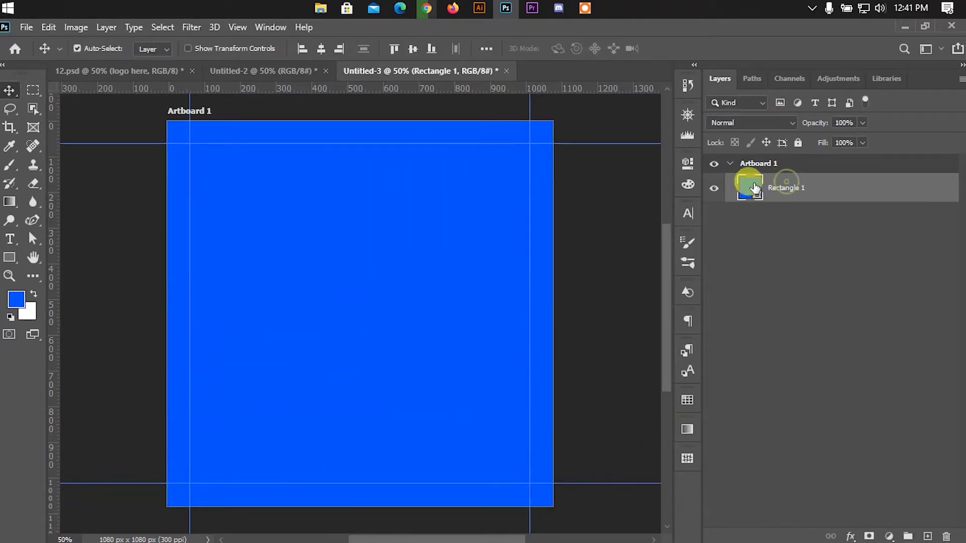
Fill the background rectangle with white (ffffff) and rename its layer Layer.
{"action": "double_click", "coordinate": [751, 187]}
{"action": "left_click_drag", "start_coordinate": [556, 168], "coordinate": [549, 104]}
{"action": "left_click", "coordinate": [853, 96]}
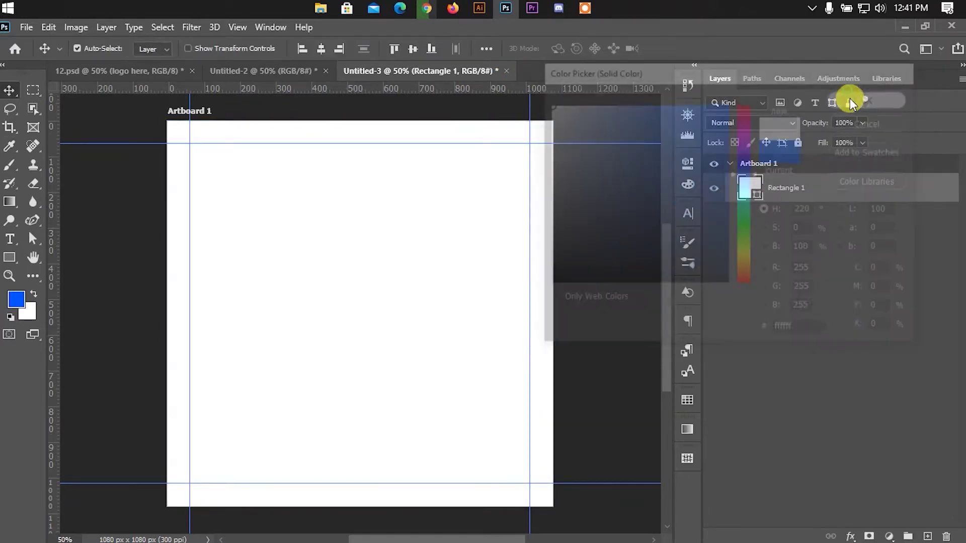
{"action": "double_click", "coordinate": [789, 190]}
{"action": "type", "text": "Lav"}
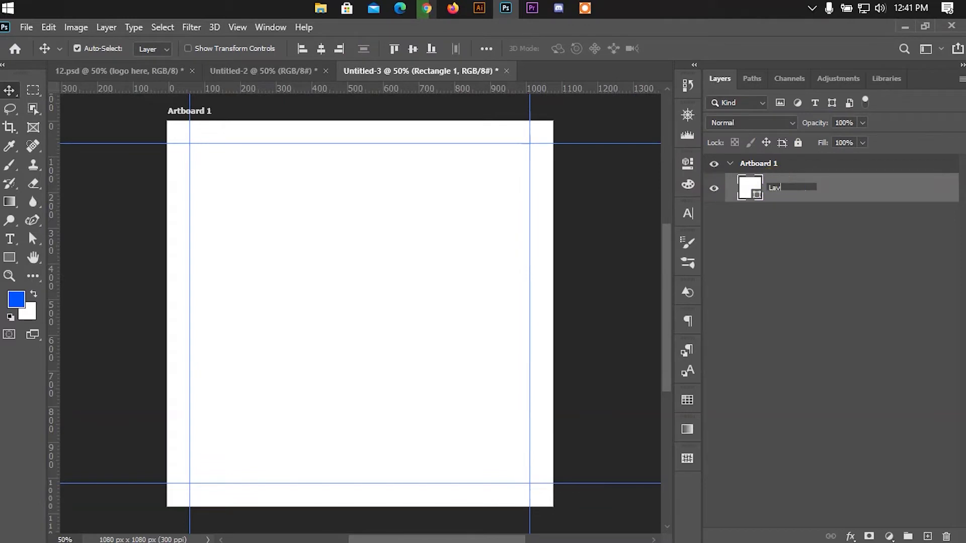
{"action": "type", "text": "er"}
{"action": "left_click", "coordinate": [766, 188]}
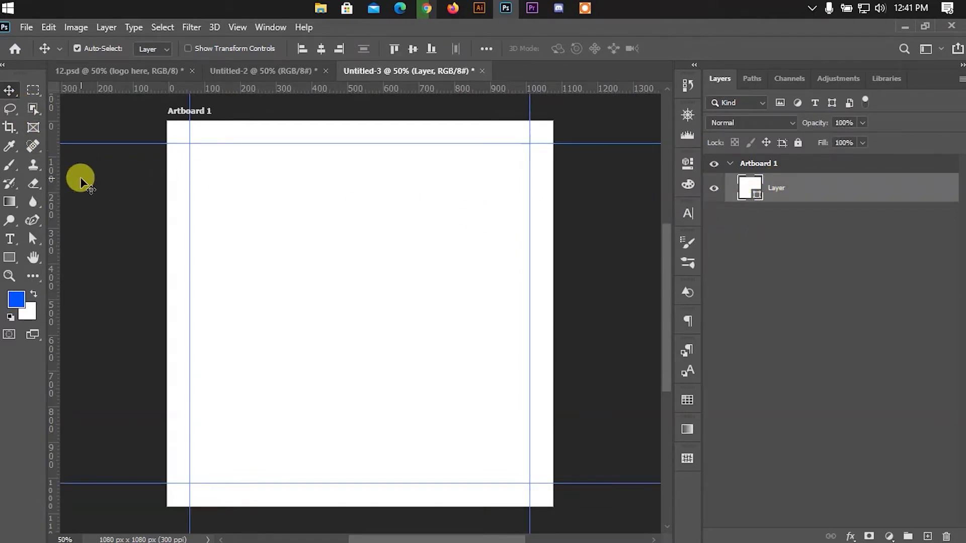
{"action": "left_click", "coordinate": [18, 252]}
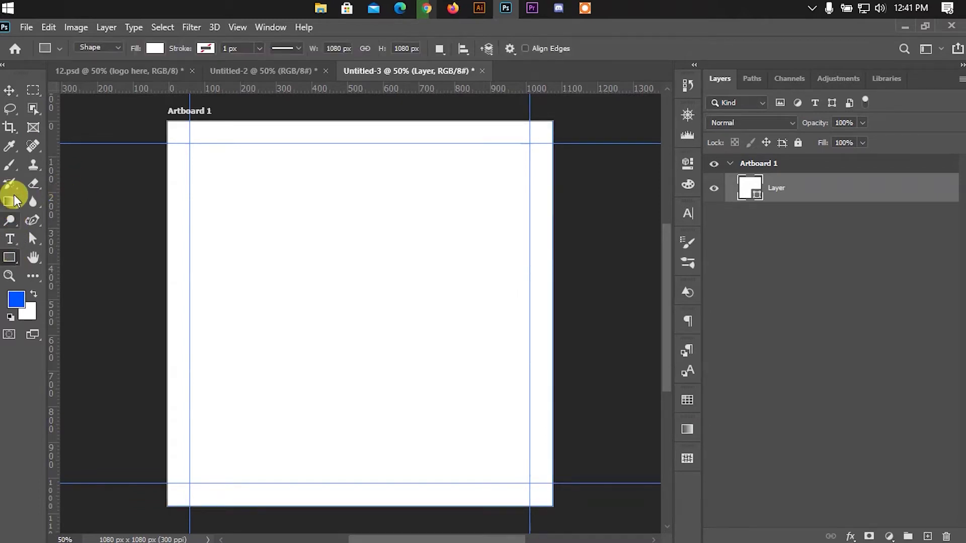
{"action": "left_click", "coordinate": [15, 93]}
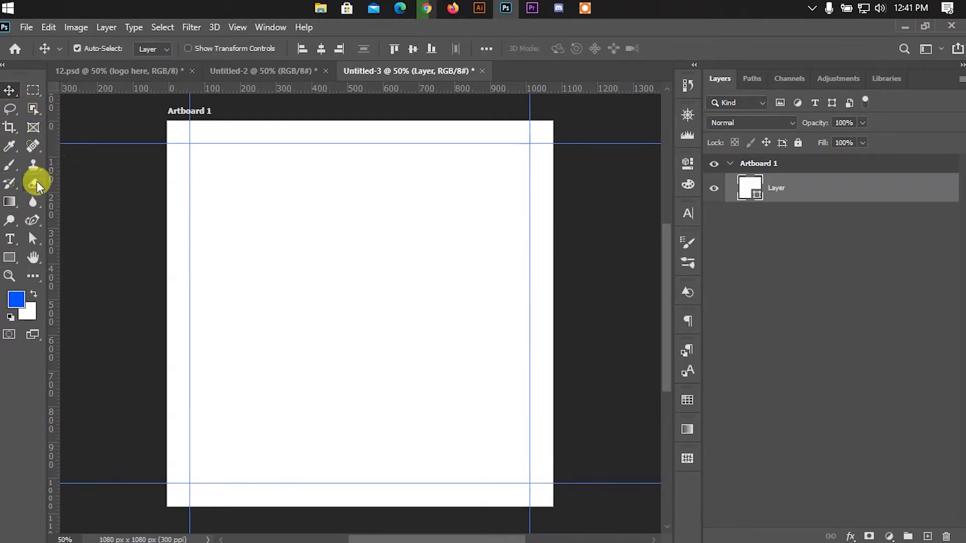
Draw a closed wavy shape across the bottom of the artboard with the Curvature Pen, extending past the artboard's side and bottom edges.
{"action": "left_click", "coordinate": [27, 221]}
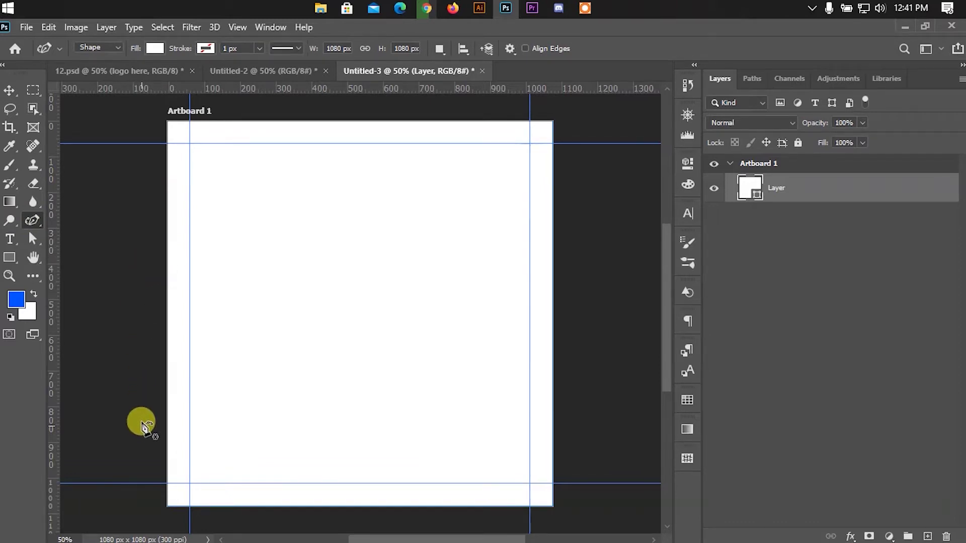
{"action": "left_click", "coordinate": [146, 483]}
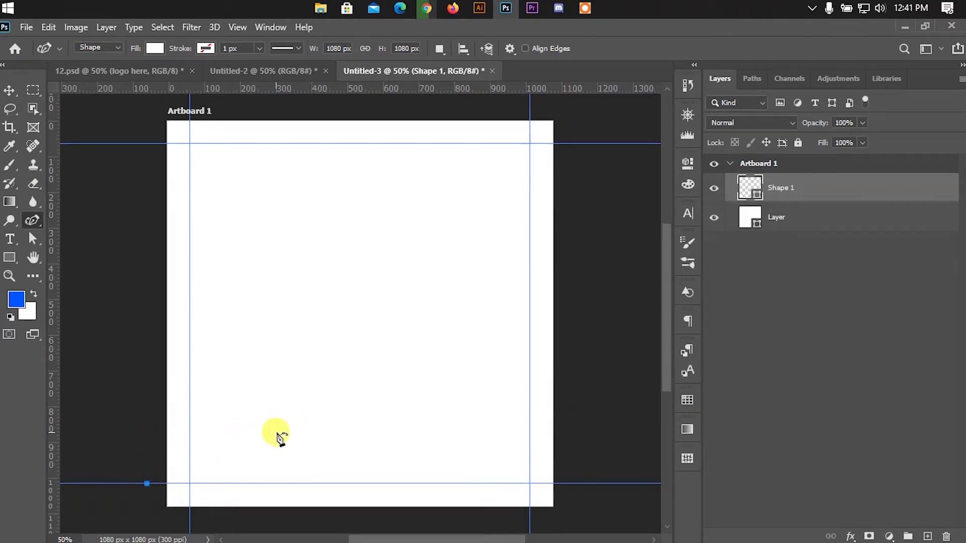
{"action": "left_click_drag", "start_coordinate": [271, 432], "coordinate": [330, 429]}
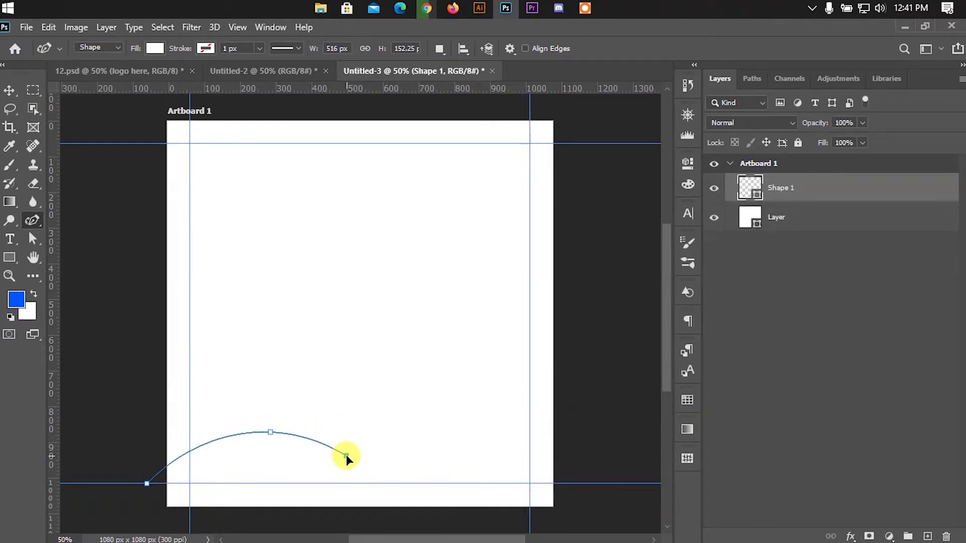
{"action": "left_click", "coordinate": [346, 456]}
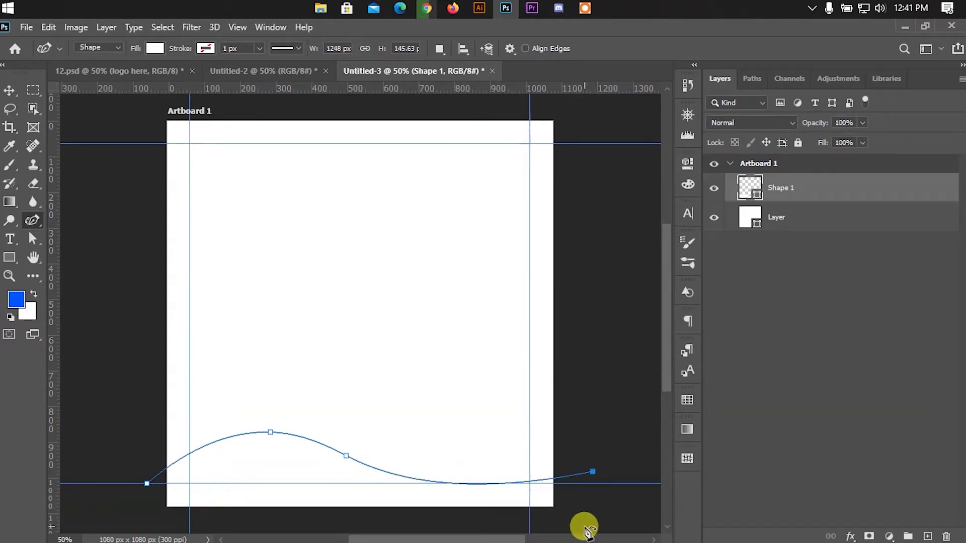
{"action": "left_click", "coordinate": [594, 473]}
{"action": "left_click", "coordinate": [578, 524]}
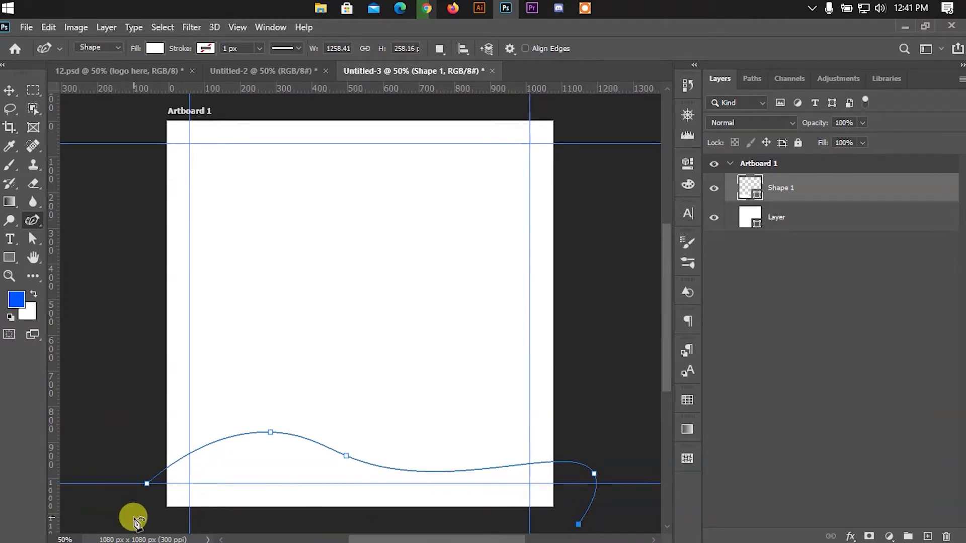
{"action": "left_click", "coordinate": [147, 484]}
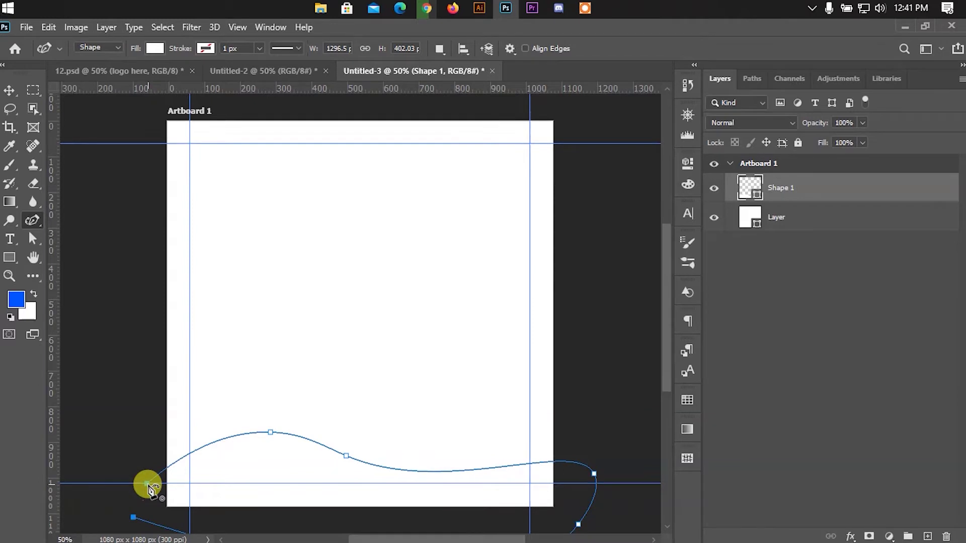
{"action": "left_click", "coordinate": [10, 92]}
Fill the wave shape with dark red.
{"action": "double_click", "coordinate": [750, 188]}
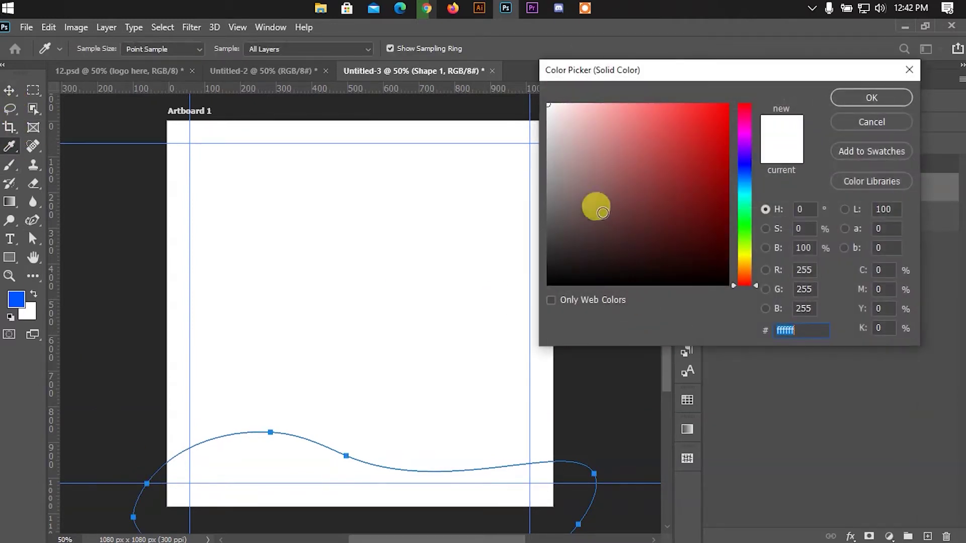
{"action": "left_click", "coordinate": [685, 141]}
{"action": "left_click", "coordinate": [873, 95]}
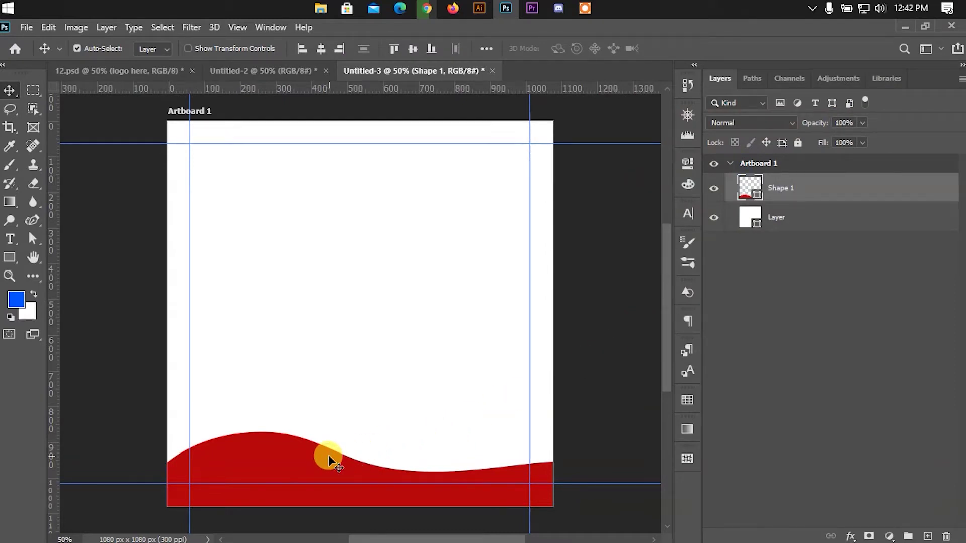
Copy the red wave, paste it in place and move one of the two waves upward.
{"action": "left_click_drag", "start_coordinate": [328, 455], "coordinate": [329, 432]}
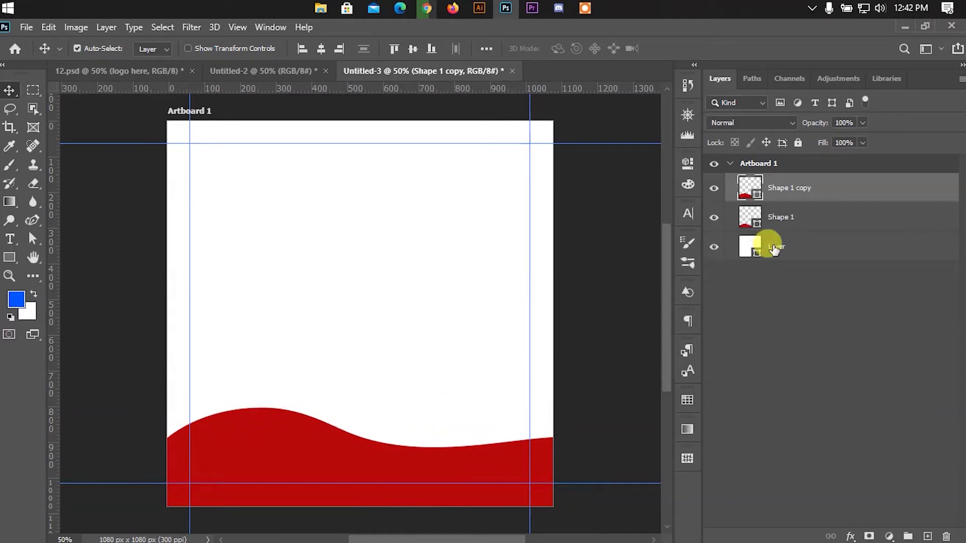
{"action": "key", "text": "ctrl+z"}
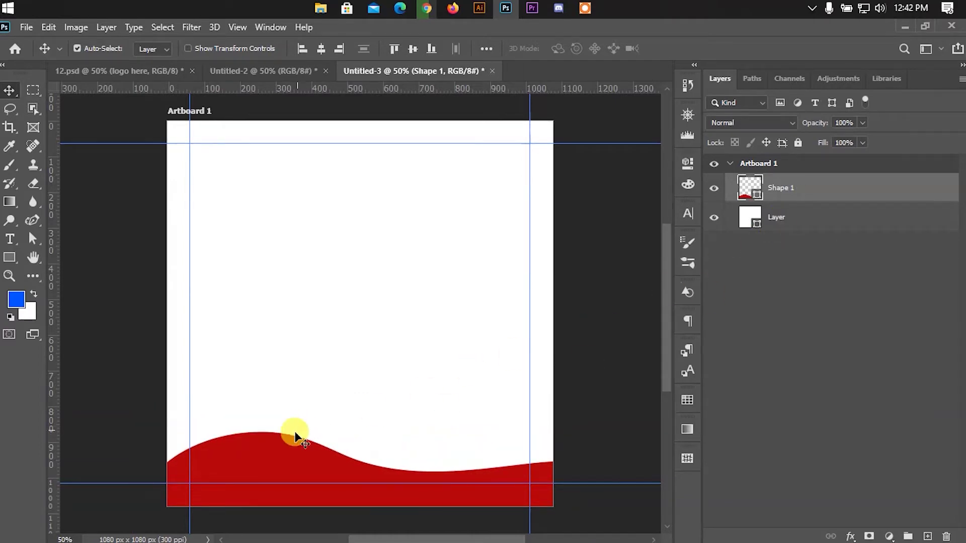
{"action": "left_click", "coordinate": [45, 30]}
{"action": "left_click", "coordinate": [82, 124]}
{"action": "left_click", "coordinate": [48, 27]}
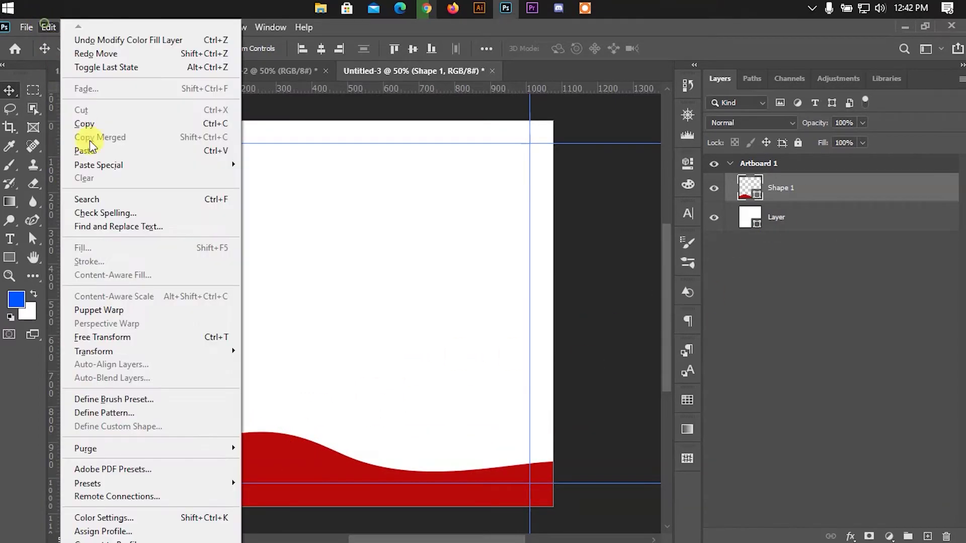
{"action": "mouse_move", "coordinate": [98, 166]}
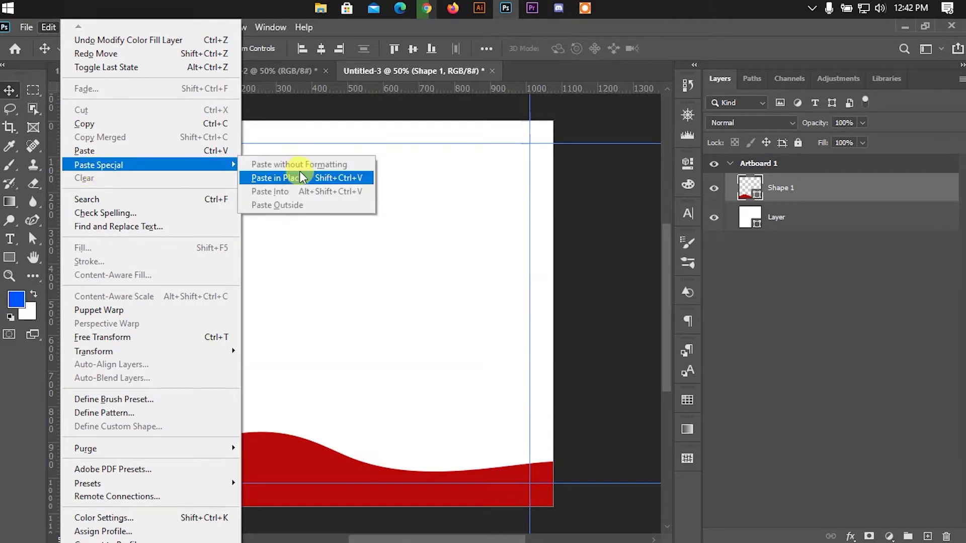
{"action": "left_click", "coordinate": [302, 178]}
{"action": "left_click_drag", "start_coordinate": [412, 388], "coordinate": [417, 461]}
Fill the raised wave with dark grey 434141 and place it behind the red wave, shifted down 26 px.
{"action": "double_click", "coordinate": [750, 187]}
{"action": "mouse_move", "coordinate": [670, 195]}
{"action": "left_mouse_down"}
{"action": "mouse_move", "coordinate": [552, 134]}
{"action": "mouse_move", "coordinate": [553, 238]}
{"action": "left_mouse_up"}
{"action": "left_click", "coordinate": [859, 121]}
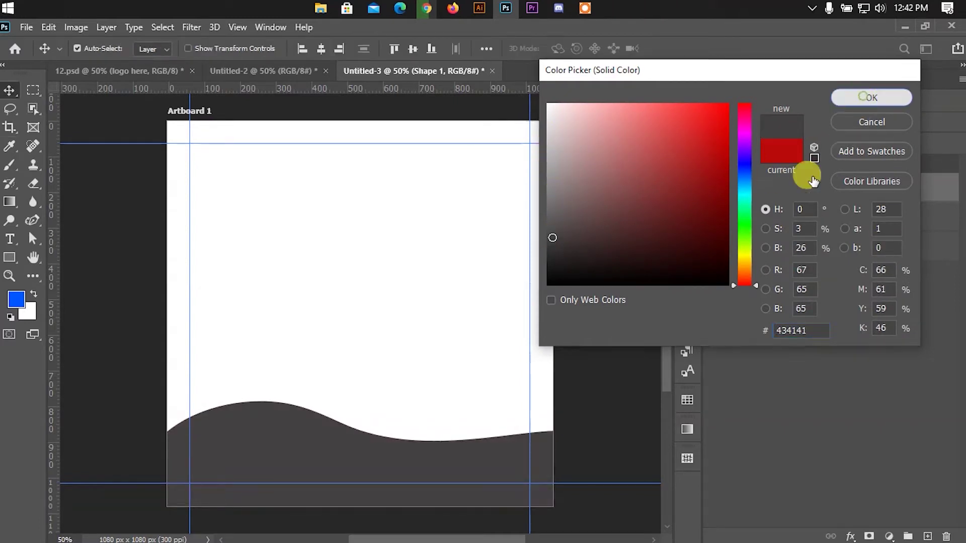
{"action": "left_click", "coordinate": [769, 217]}
{"action": "left_click_drag", "start_coordinate": [401, 451], "coordinate": [399, 457]}
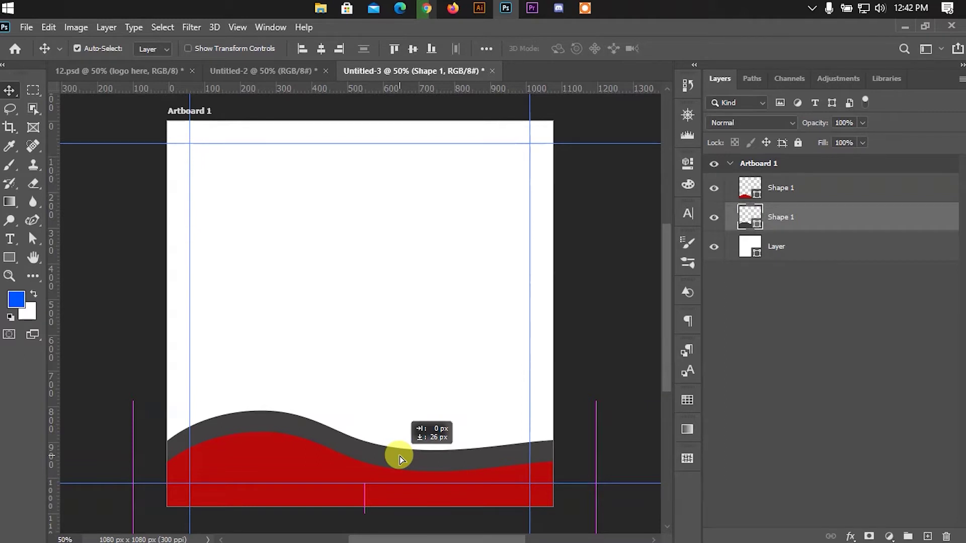
Bring the businessman photo from Untitled-2 into Untitled-3, placed at the artboard's lower right and layered between the red and grey waves.
{"action": "left_click", "coordinate": [410, 305]}
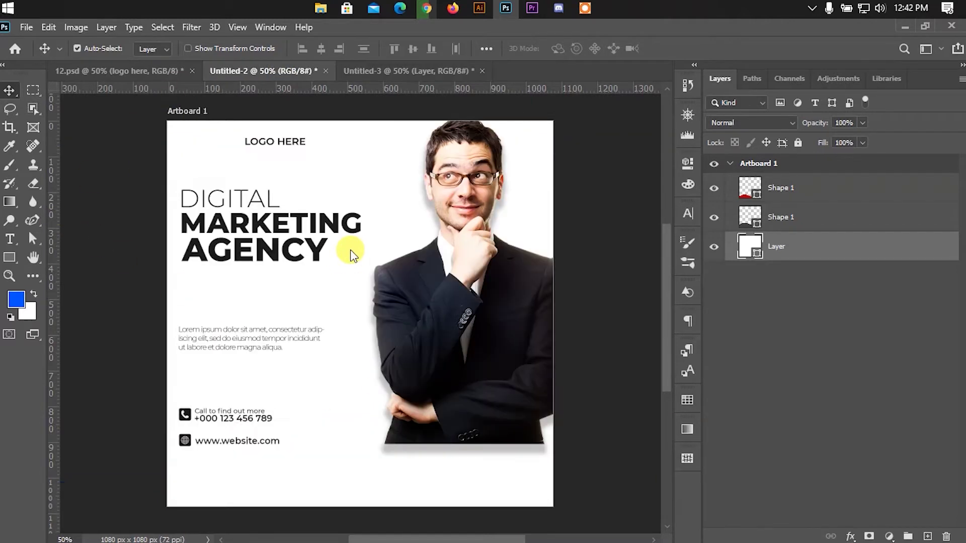
{"action": "left_click_drag", "start_coordinate": [417, 334], "coordinate": [512, 362]}
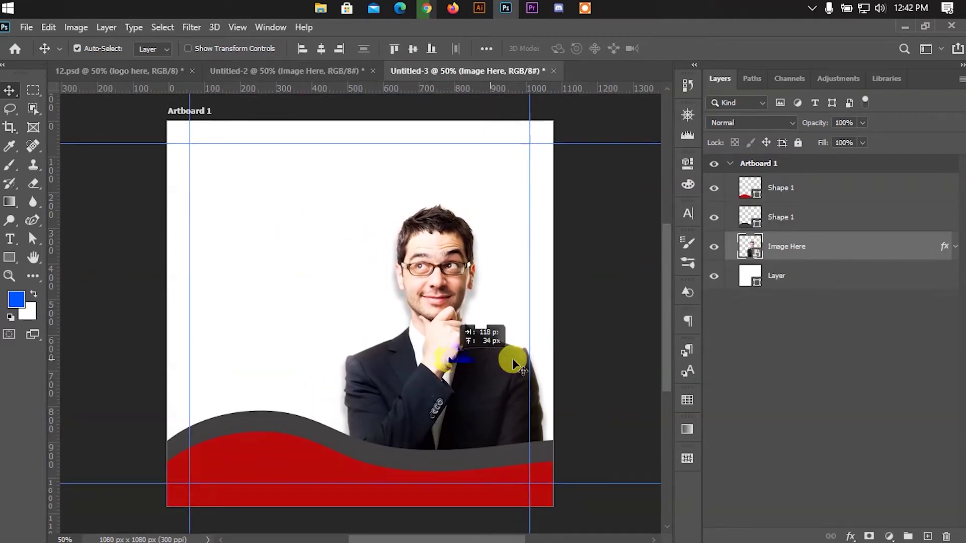
{"action": "left_click_drag", "start_coordinate": [761, 248], "coordinate": [745, 204]}
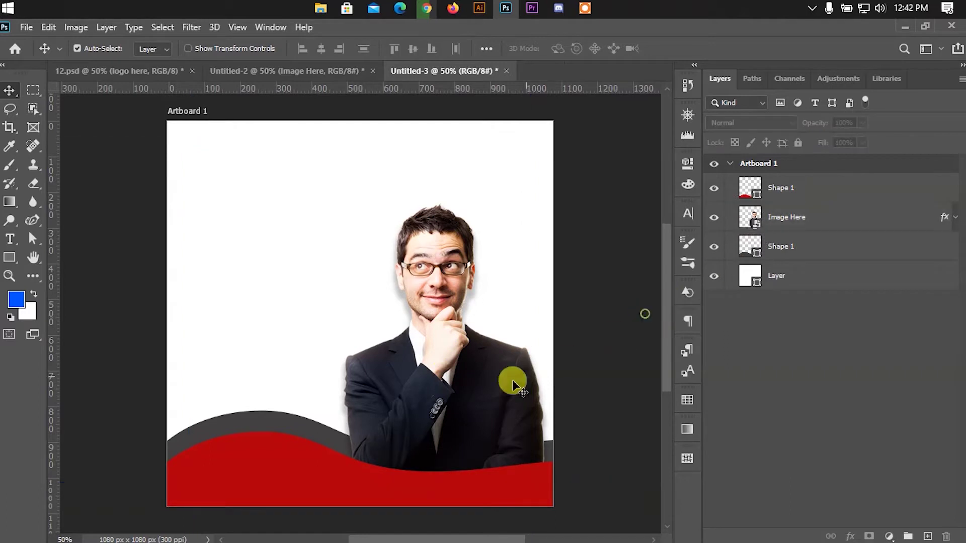
{"action": "mouse_move", "coordinate": [443, 402]}
{"action": "left_mouse_down"}
{"action": "mouse_move", "coordinate": [440, 391]}
{"action": "mouse_move", "coordinate": [439, 412]}
{"action": "left_mouse_up"}
{"action": "left_click", "coordinate": [579, 384]}
{"action": "key", "text": "ctrl+semicolon"}
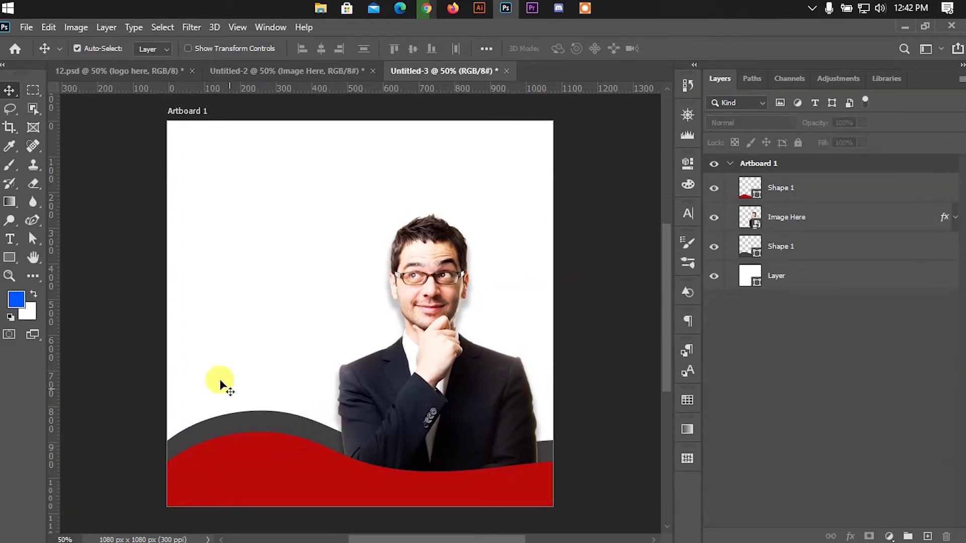
Draw a closed wavy shape, about 1336 by 757 px, across the artboard's upper part above the white background with the Curvature Pen tool.
{"action": "left_click", "coordinate": [272, 219]}
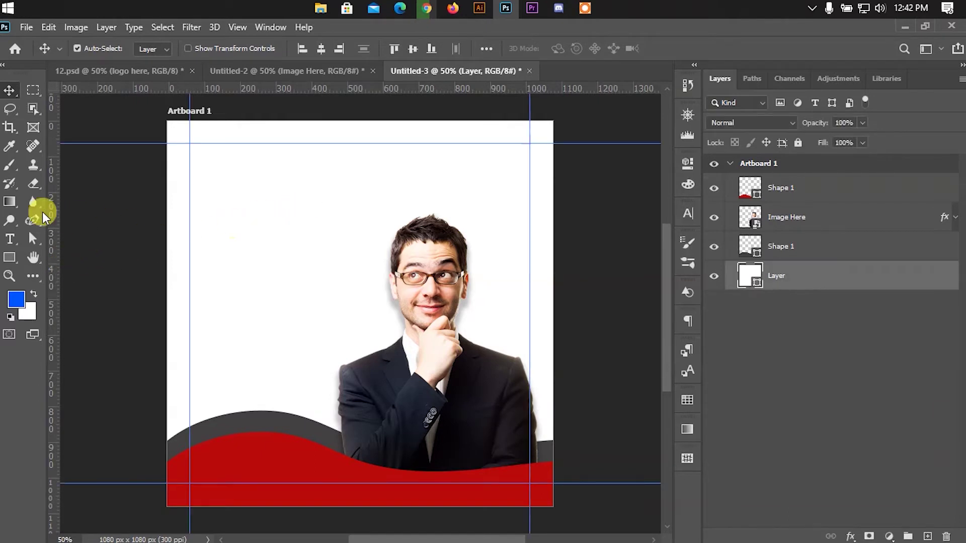
{"action": "left_click", "coordinate": [30, 223]}
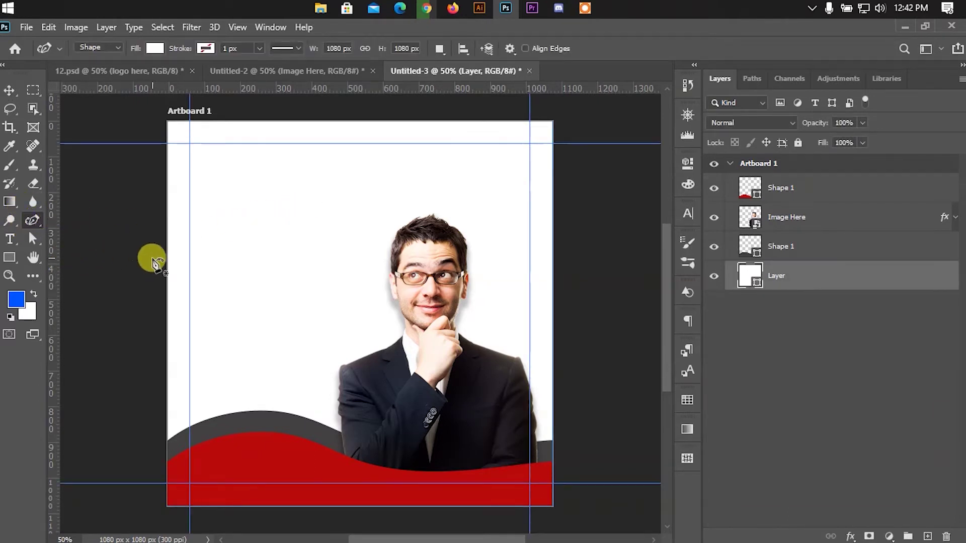
{"action": "left_click", "coordinate": [166, 249]}
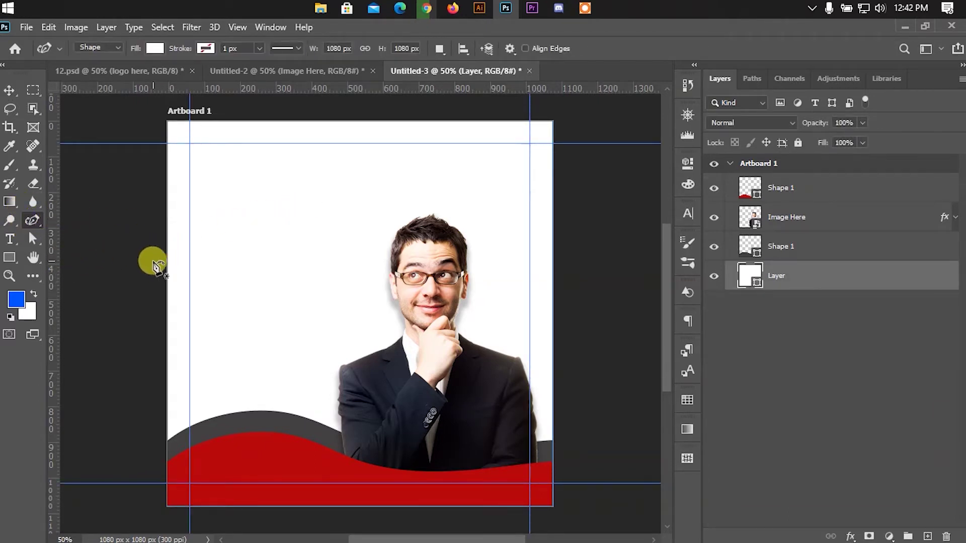
{"action": "left_click", "coordinate": [134, 244]}
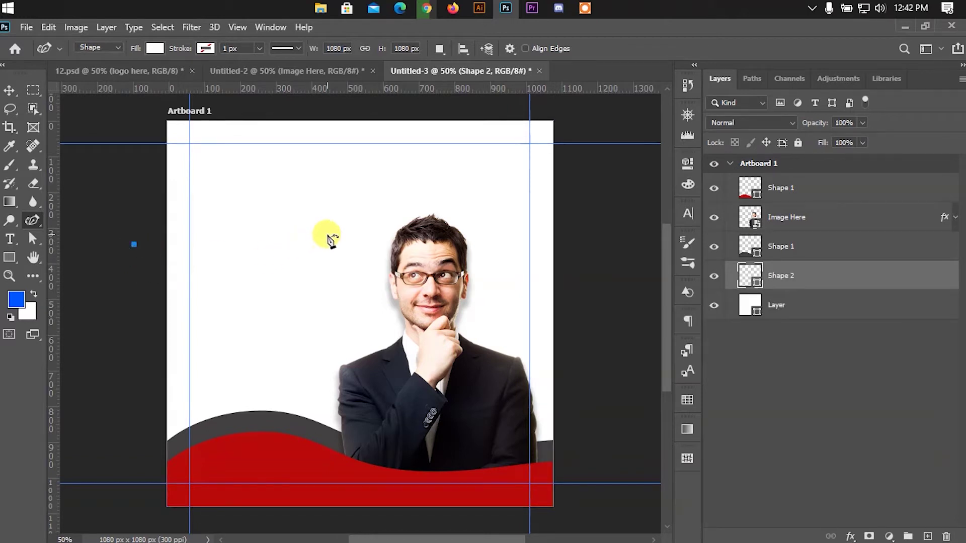
{"action": "left_click", "coordinate": [336, 261]}
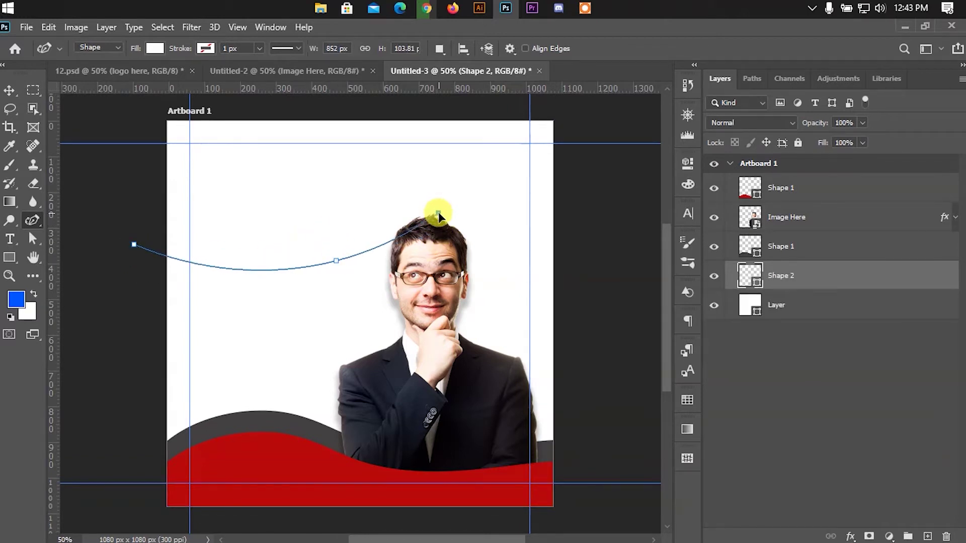
{"action": "left_click", "coordinate": [590, 203]}
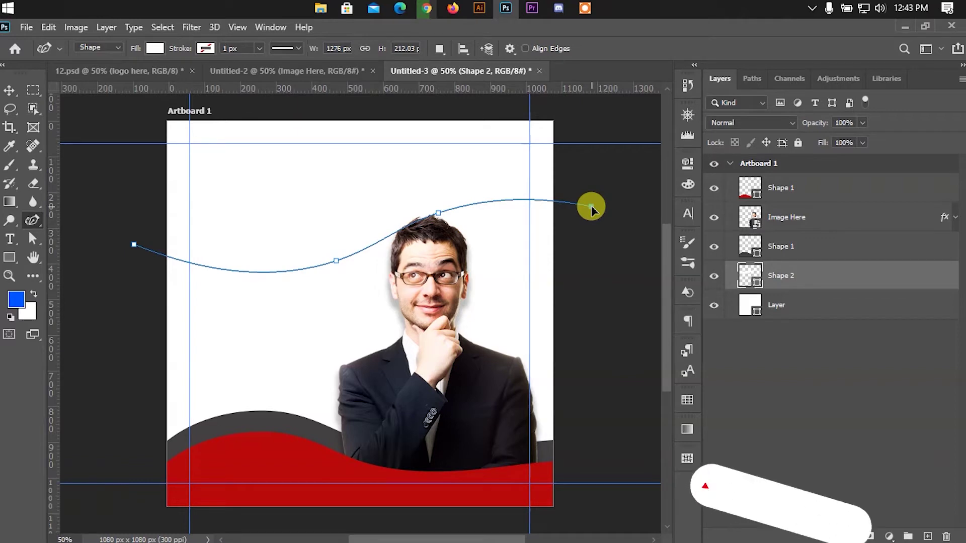
{"action": "left_click", "coordinate": [578, 103]}
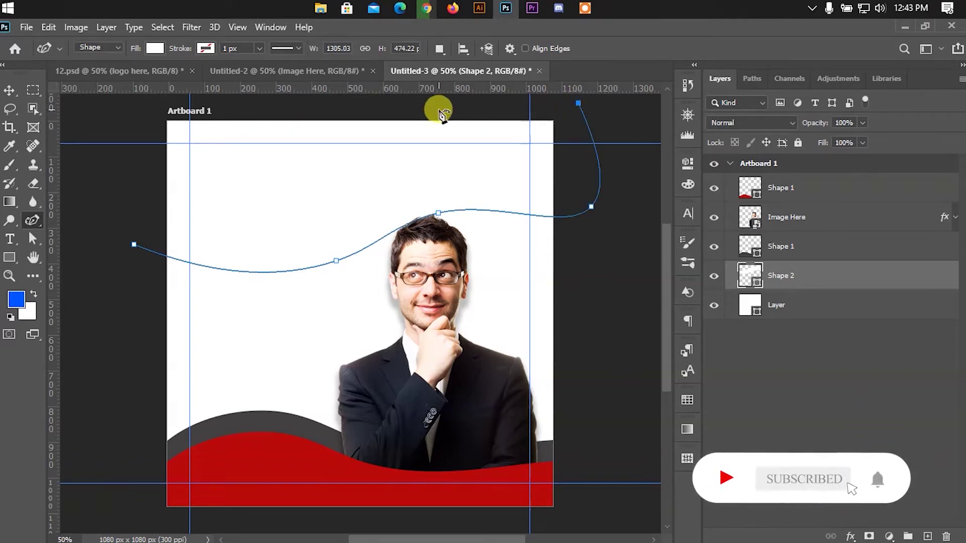
{"action": "key", "text": "ctrl+z"}
{"action": "left_click", "coordinate": [578, 107]}
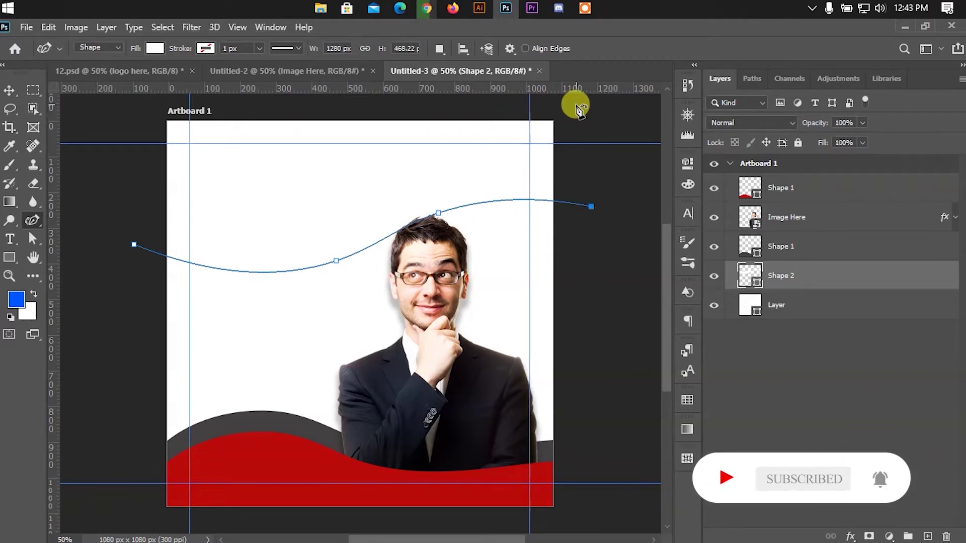
{"action": "left_click_drag", "start_coordinate": [577, 106], "coordinate": [144, 96]}
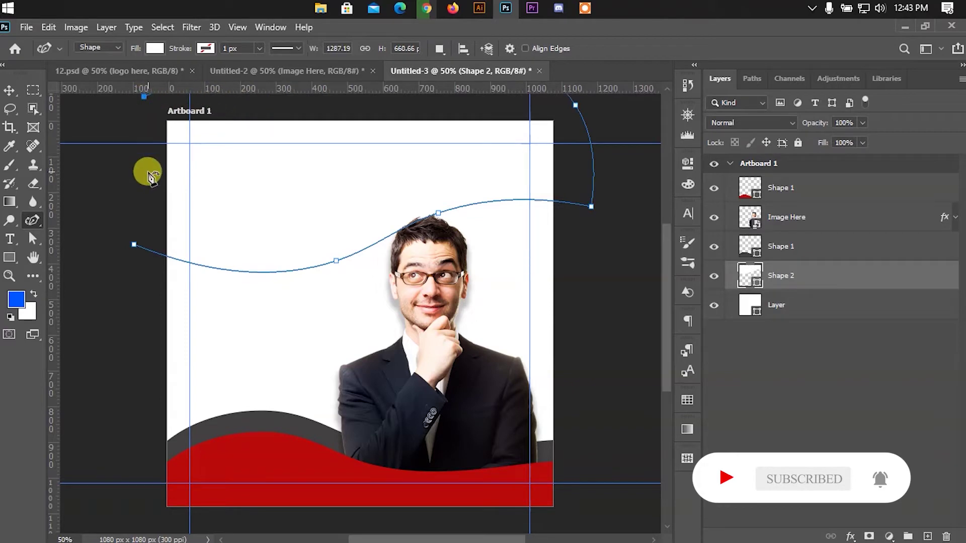
{"action": "left_click_drag", "start_coordinate": [135, 247], "coordinate": [129, 248]}
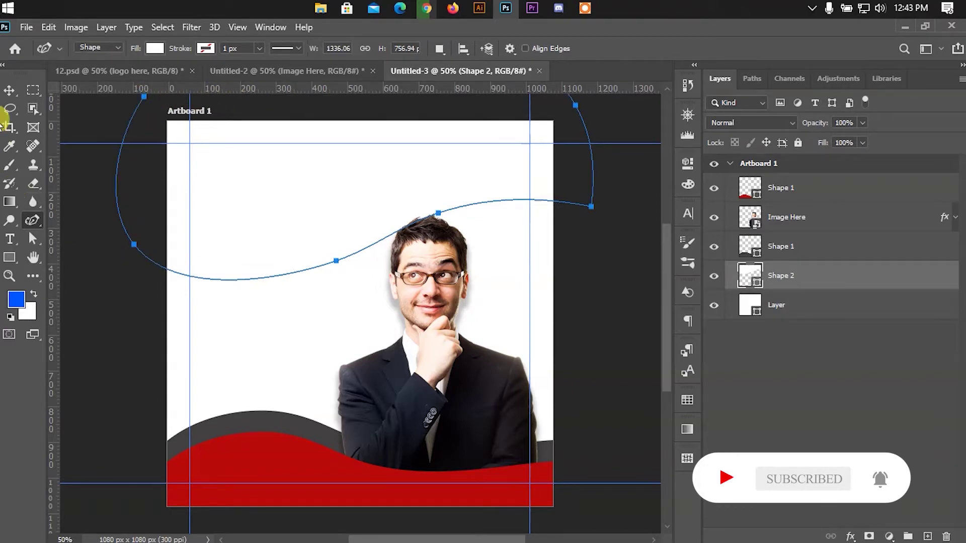
Fill the new upper wave with red b90a0a, sampled from the bottom wave.
{"action": "left_click", "coordinate": [11, 90]}
{"action": "double_click", "coordinate": [749, 275]}
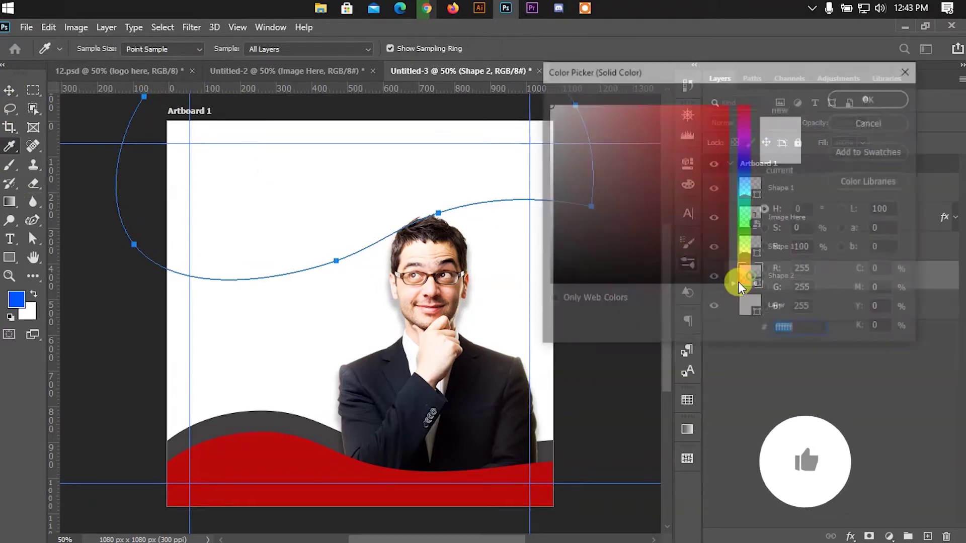
{"action": "left_click", "coordinate": [325, 448]}
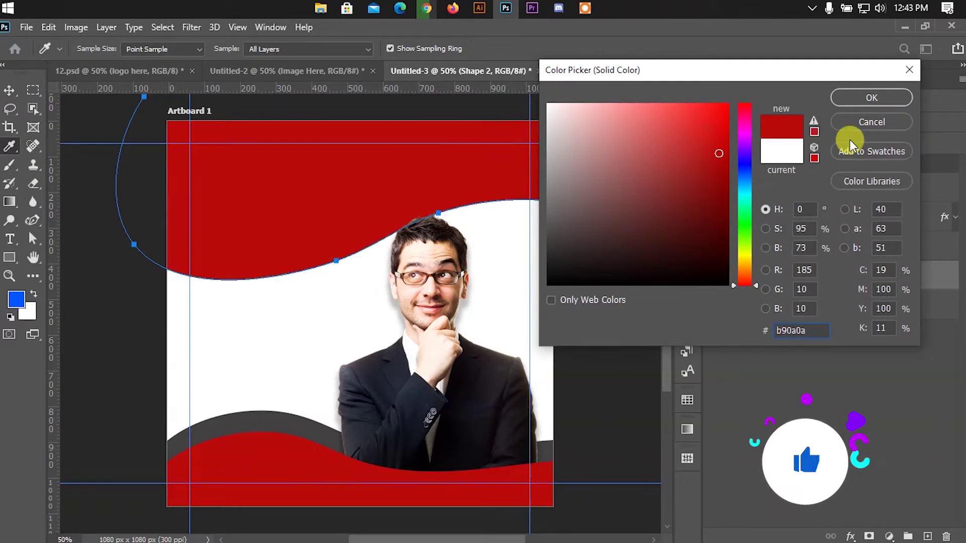
{"action": "left_click", "coordinate": [872, 99]}
Scale the upper wave to about 121% and shift it about 68 px right and 3 px up.
{"action": "key", "text": "ctrl+t"}
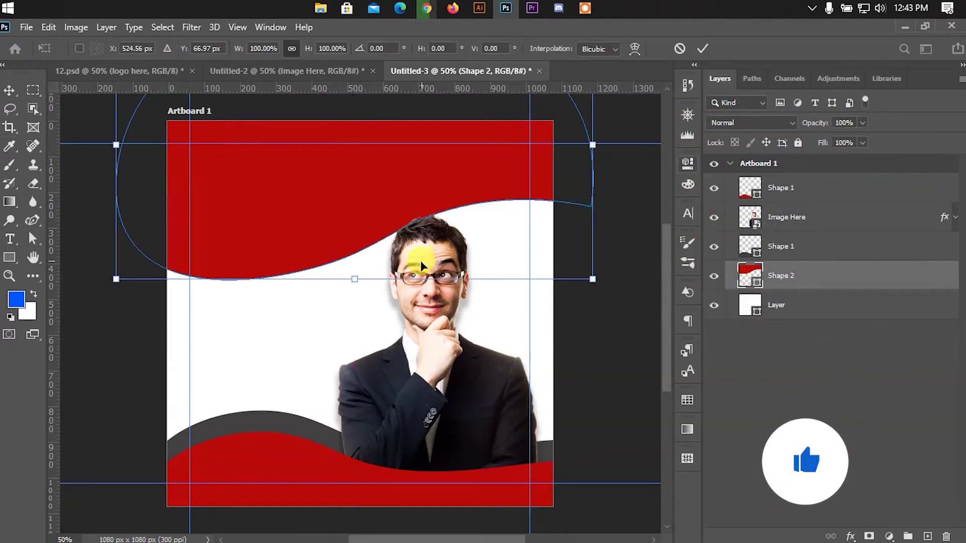
{"action": "left_click_drag", "start_coordinate": [354, 279], "coordinate": [375, 308]}
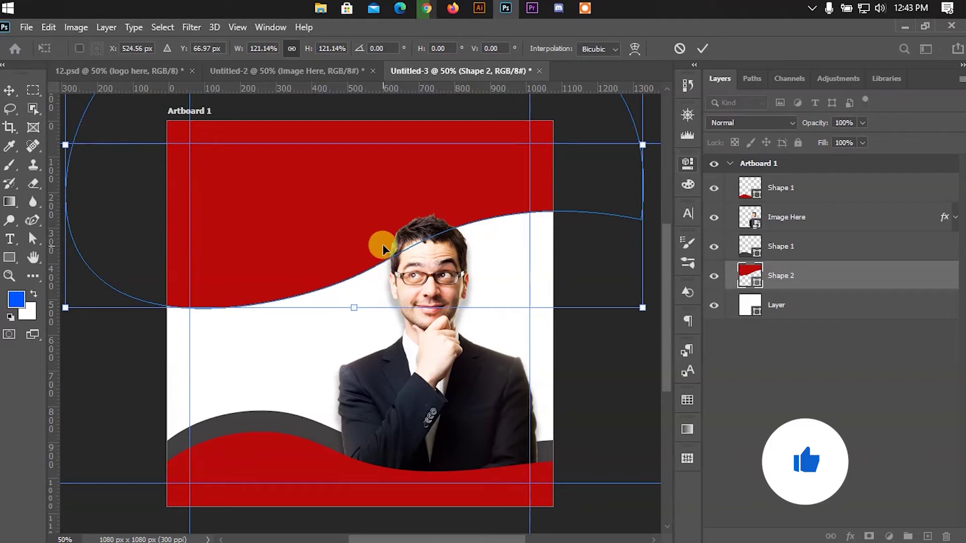
{"action": "left_click_drag", "start_coordinate": [384, 215], "coordinate": [406, 215]}
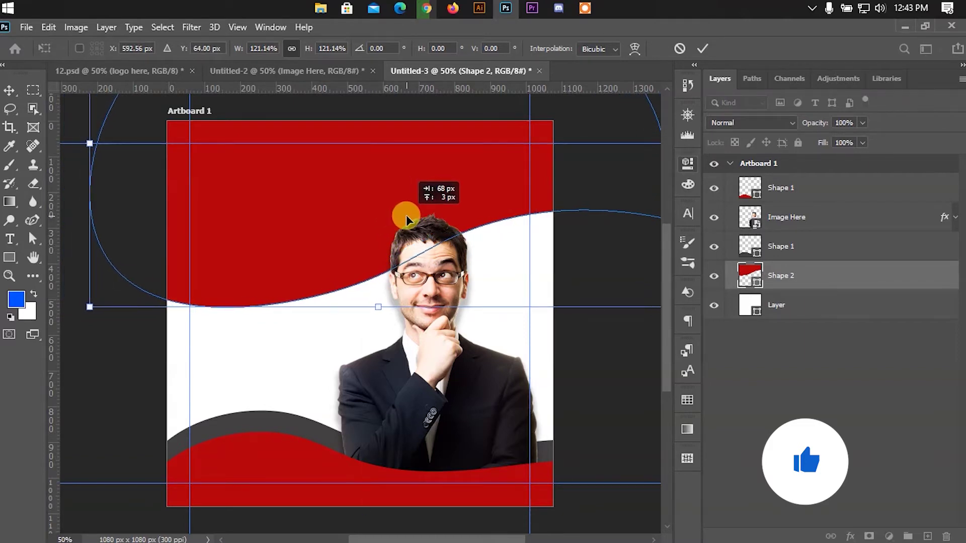
Lower the upper wave's anchor point just left of the man's face slightly to deepen the curve.
{"action": "left_click", "coordinate": [33, 240]}
{"action": "left_click", "coordinate": [357, 284]}
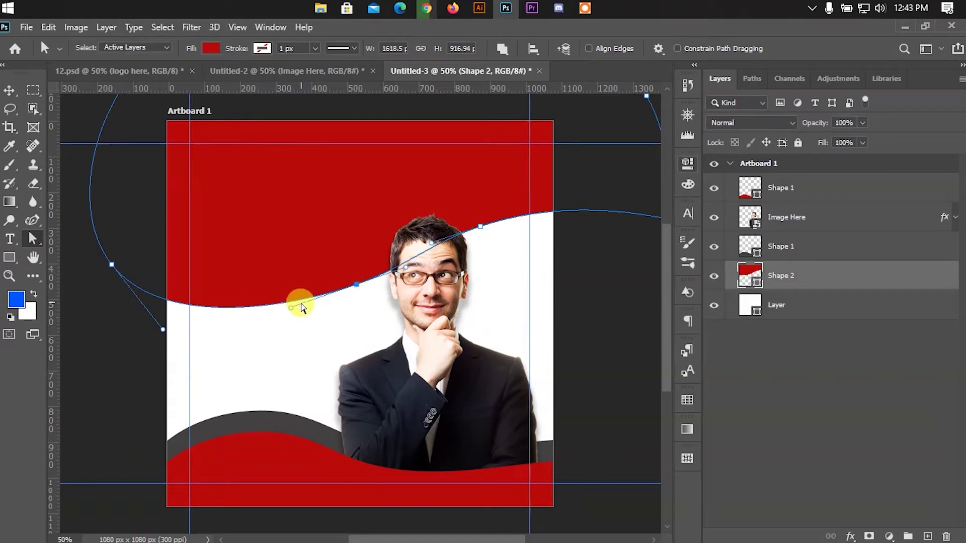
{"action": "left_click_drag", "start_coordinate": [351, 282], "coordinate": [356, 293]}
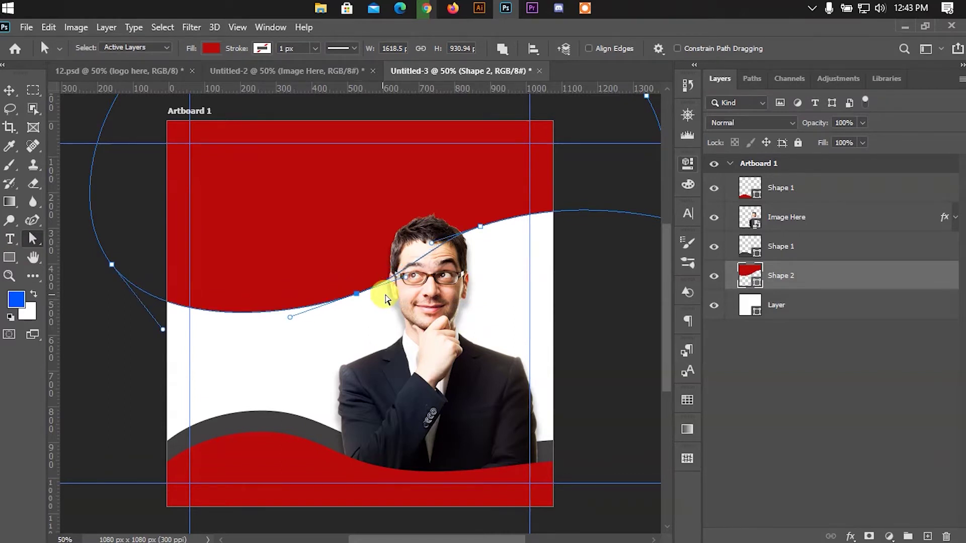
{"action": "left_click", "coordinate": [132, 336]}
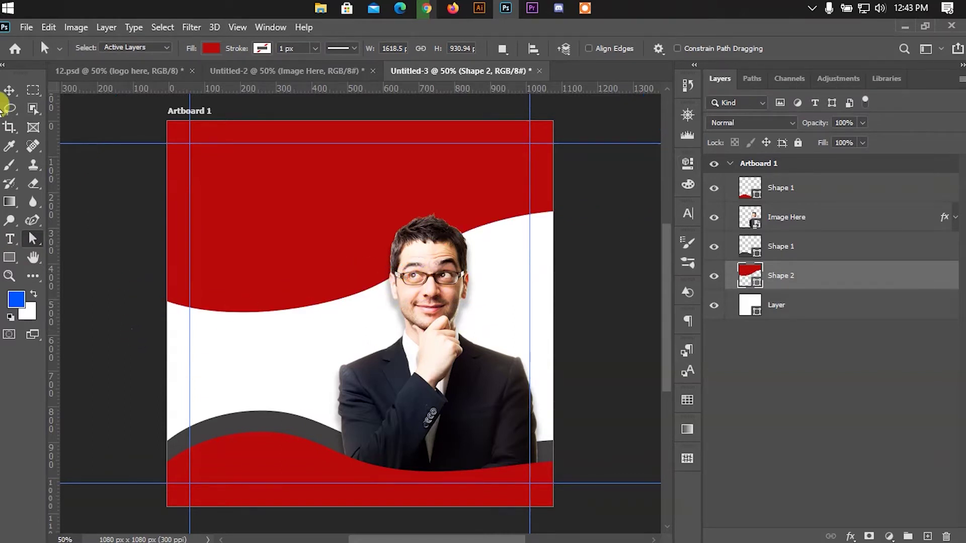
{"action": "left_click", "coordinate": [9, 91]}
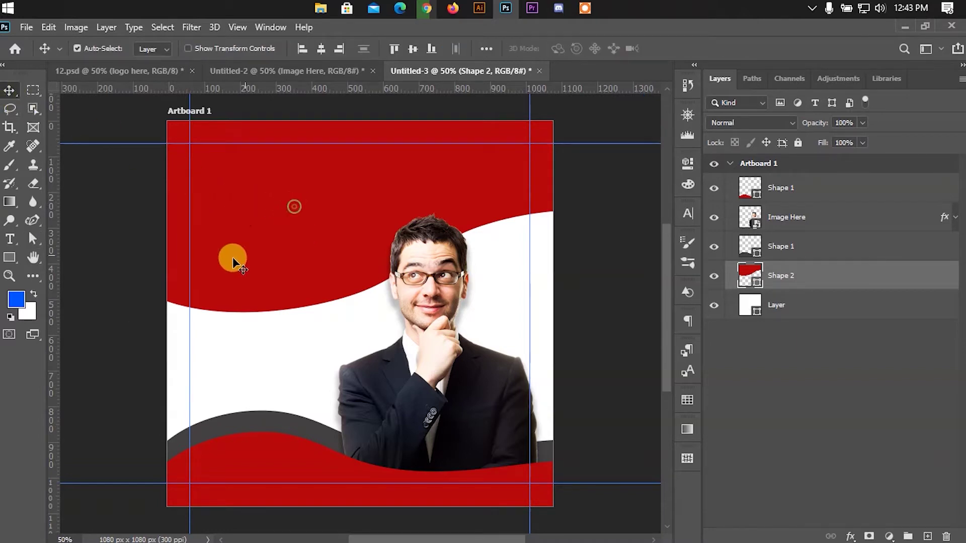
Raise the upper wave's anchor point right of the man's head slightly and nudge the anchor left of his face to smooth the edge.
{"action": "left_click", "coordinate": [30, 240]}
{"action": "left_click", "coordinate": [388, 276]}
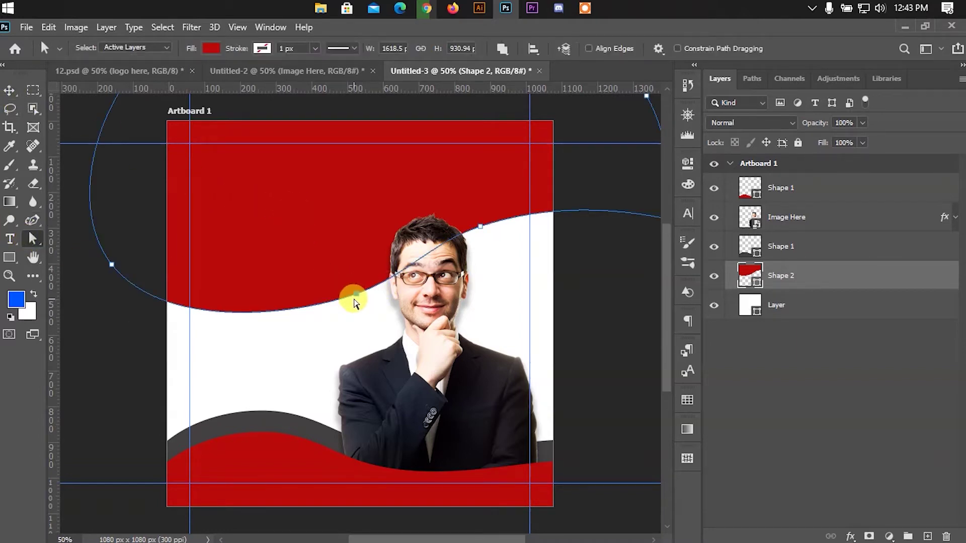
{"action": "left_click", "coordinate": [480, 226]}
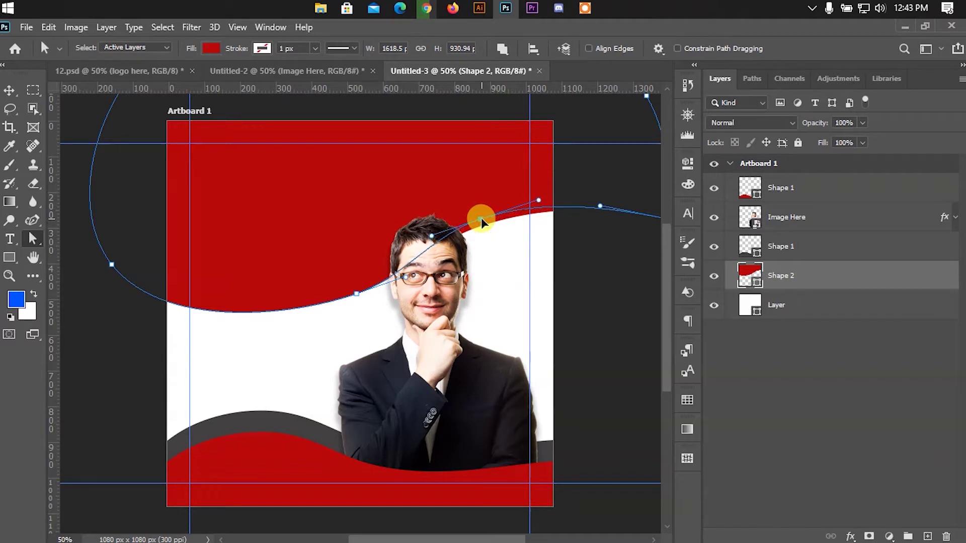
{"action": "left_click", "coordinate": [354, 295]}
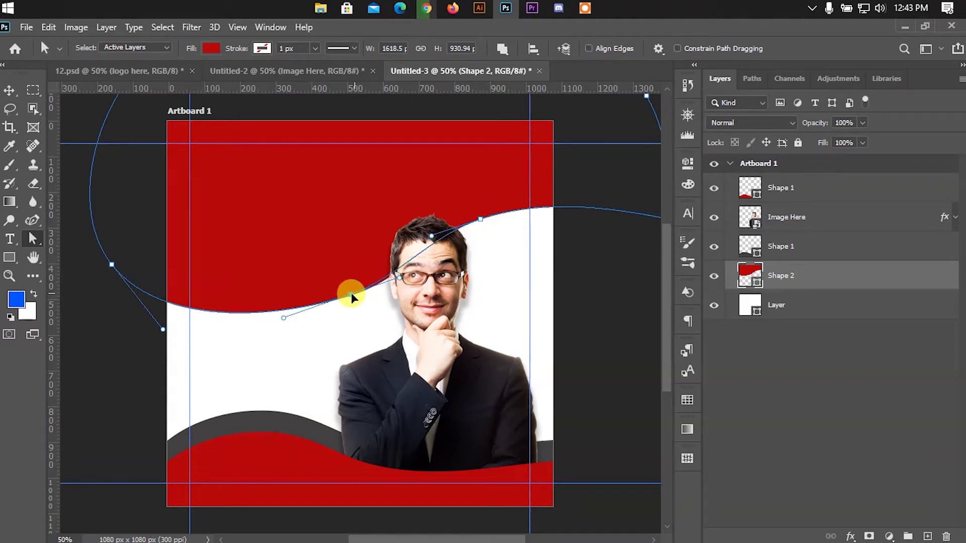
{"action": "left_click", "coordinate": [563, 291]}
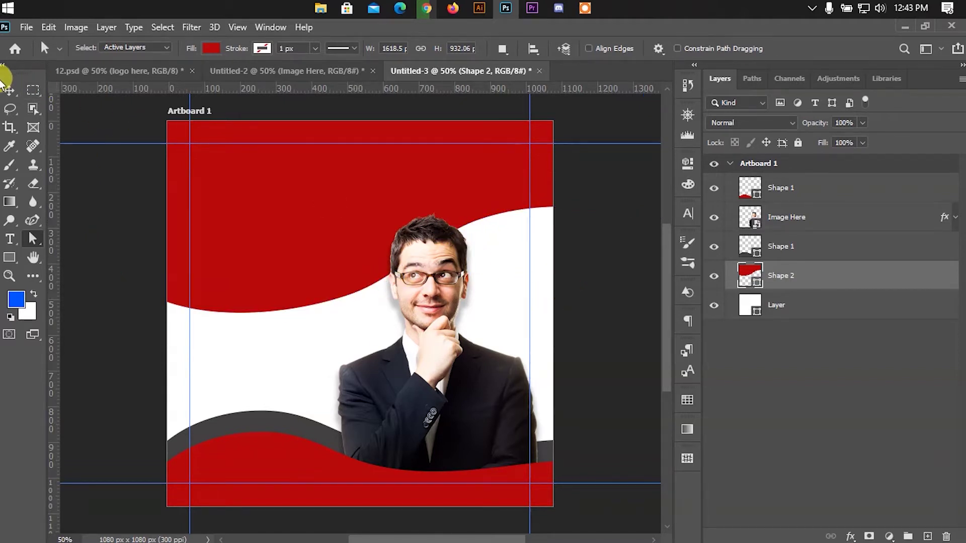
{"action": "left_click", "coordinate": [6, 86]}
{"action": "left_click", "coordinate": [266, 224]}
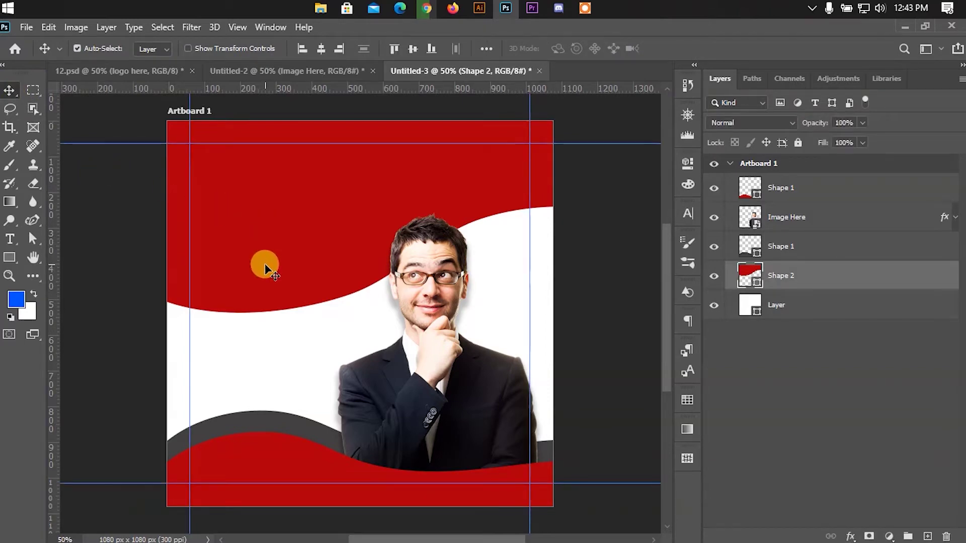
Add a linear yellow-to-orange Gradient Overlay to the upper wave with the angle set to 72°.
{"action": "right_click", "coordinate": [786, 280]}
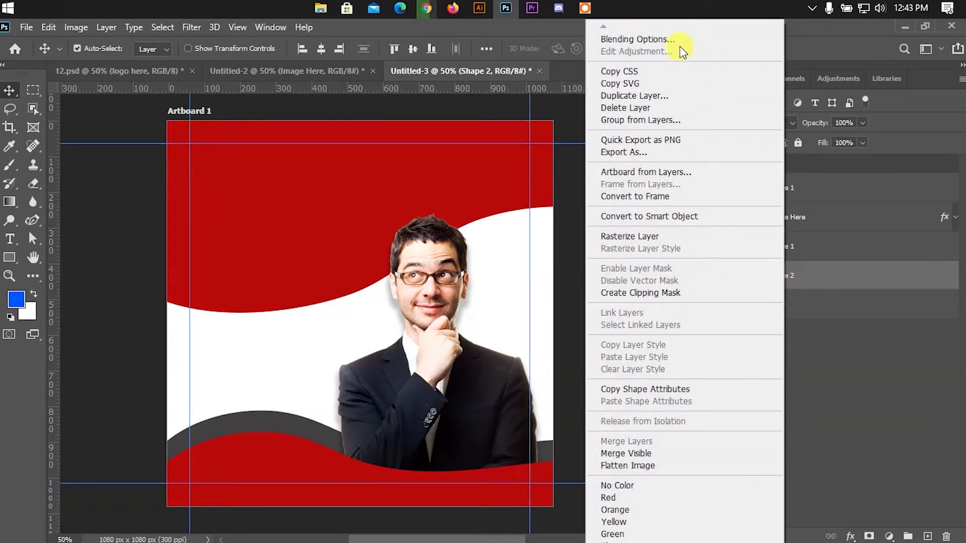
{"action": "left_click", "coordinate": [681, 46]}
{"action": "left_click", "coordinate": [447, 358]}
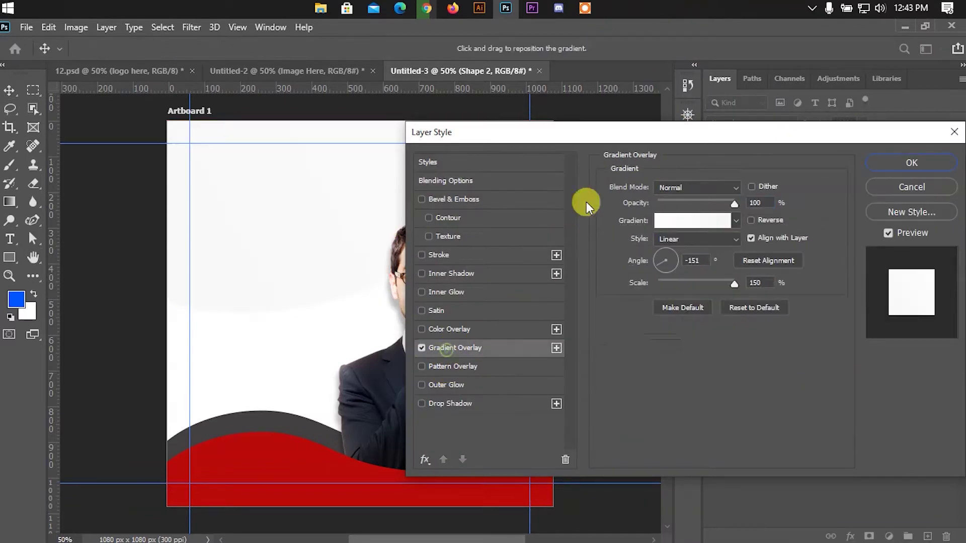
{"action": "left_click_drag", "start_coordinate": [609, 132], "coordinate": [734, 130]}
{"action": "left_click", "coordinate": [819, 225]}
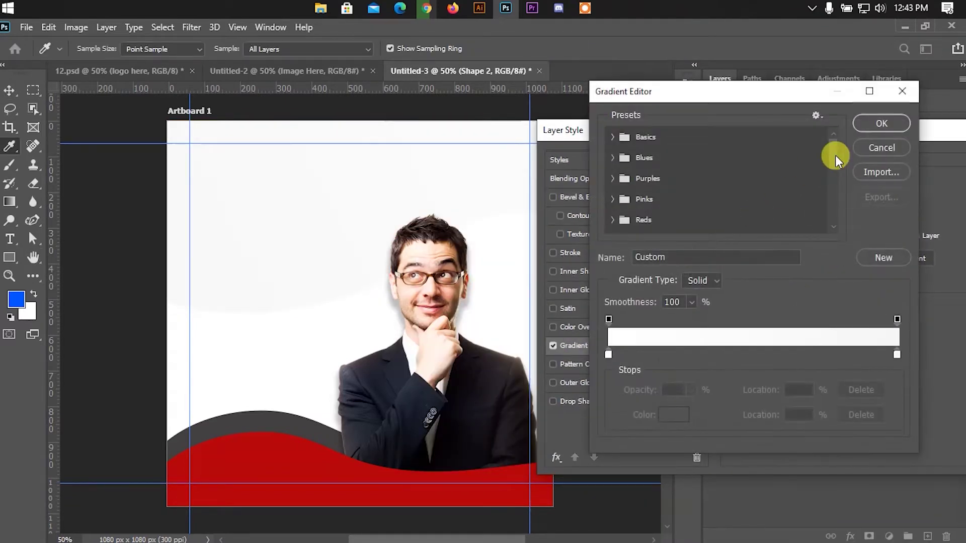
{"action": "left_click_drag", "start_coordinate": [835, 155], "coordinate": [830, 215]}
{"action": "left_click", "coordinate": [707, 203]}
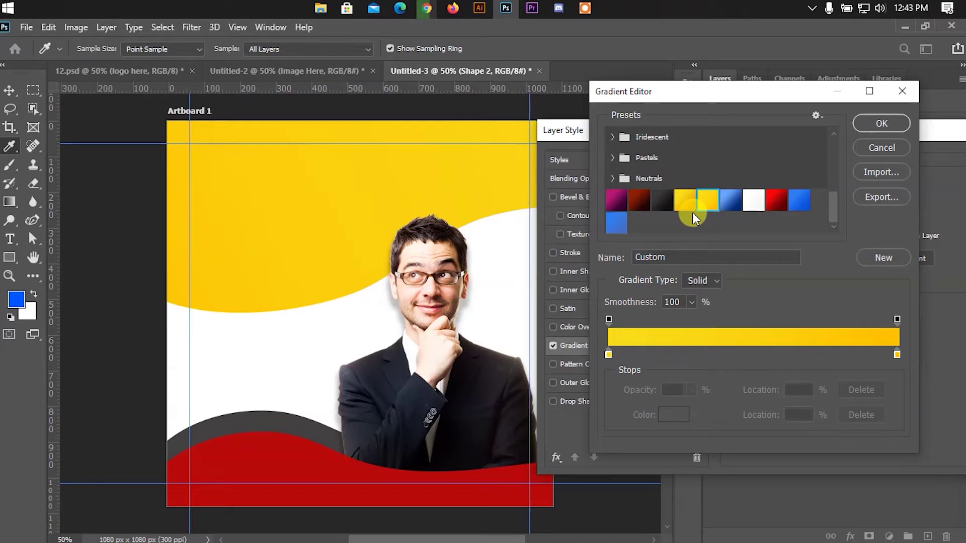
{"action": "left_click", "coordinate": [686, 206]}
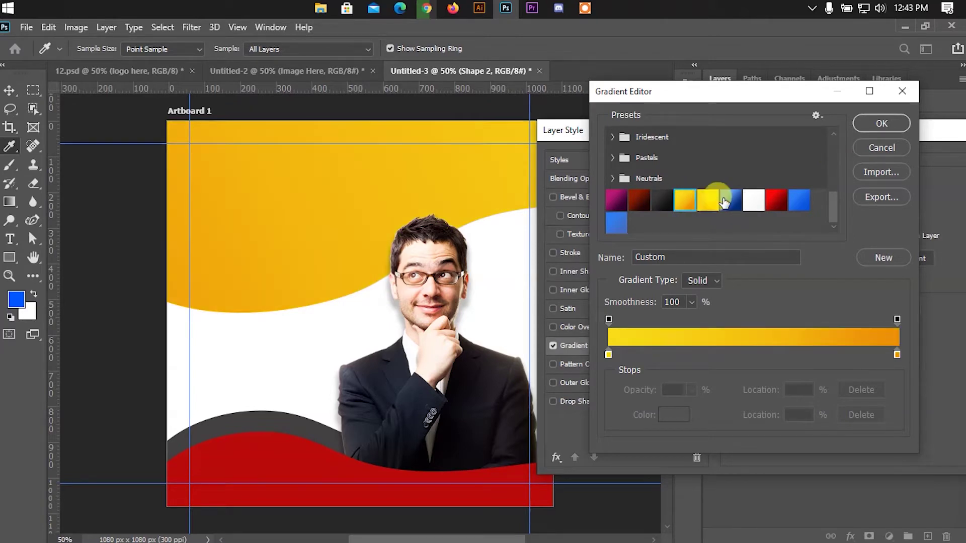
{"action": "left_click", "coordinate": [880, 124]}
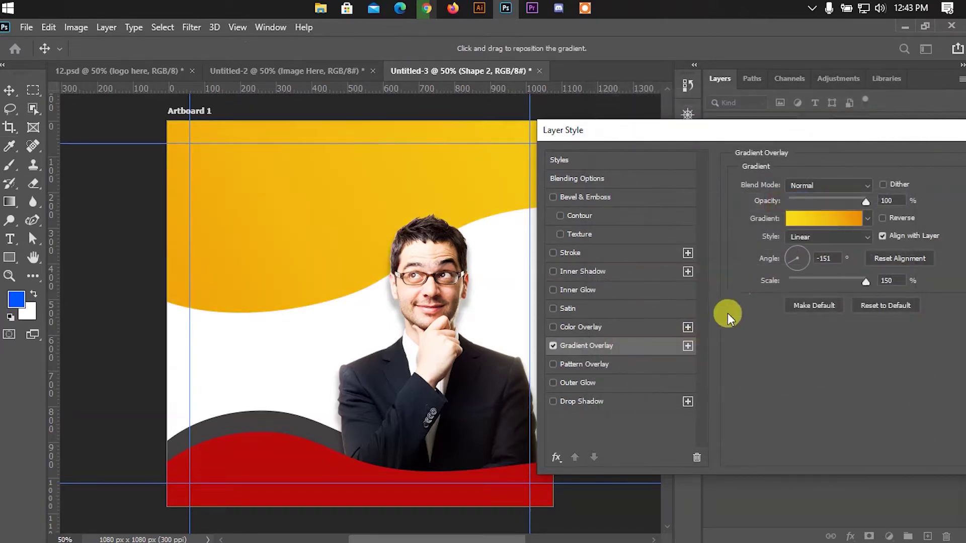
{"action": "left_click", "coordinate": [799, 253]}
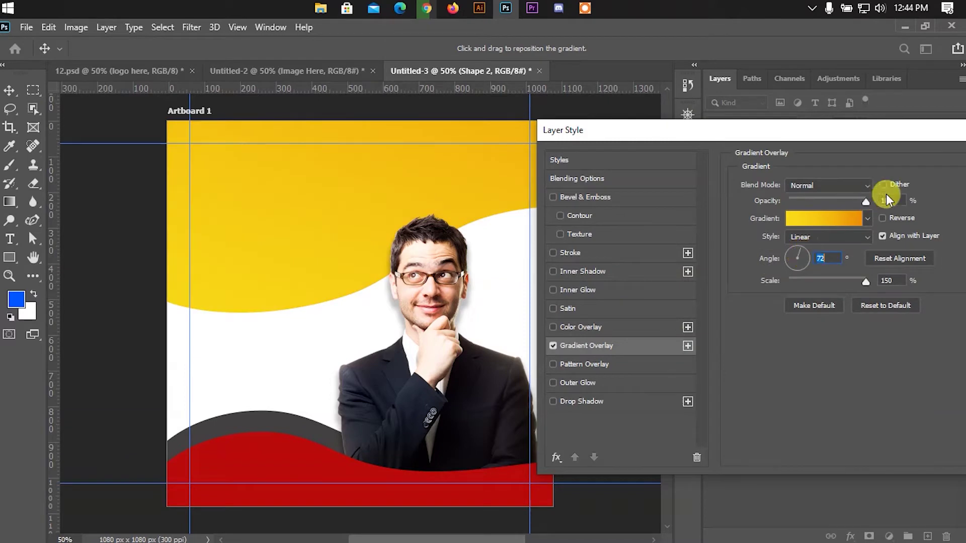
{"action": "left_click", "coordinate": [891, 168]}
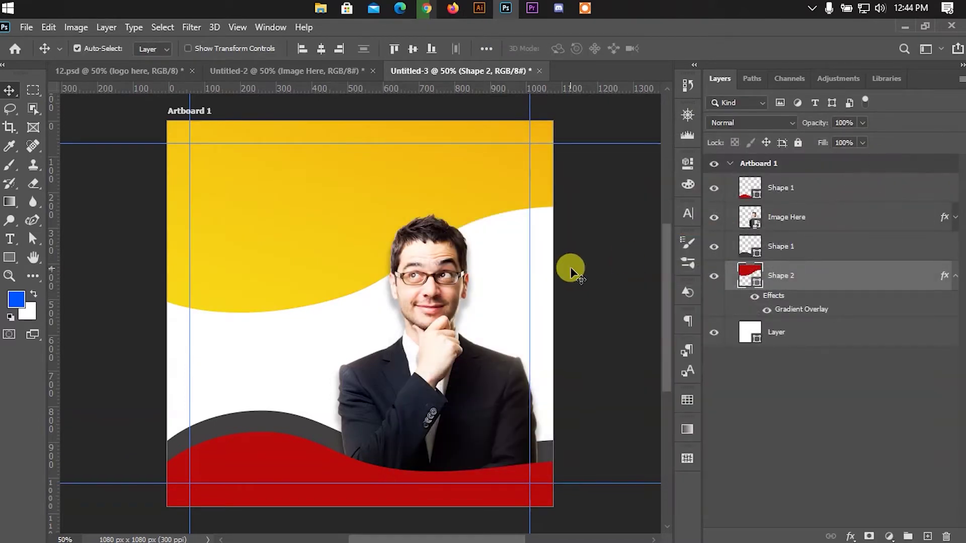
Add the linear yellow-to-orange Gradient Overlay to the red lower wave, with the angle at 72° and scale at 150%.
{"action": "left_click", "coordinate": [266, 442]}
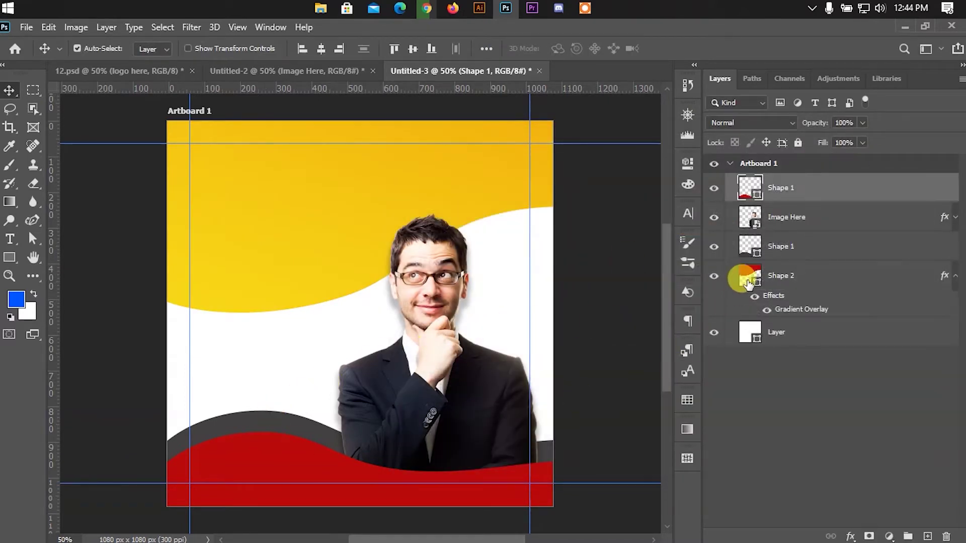
{"action": "right_click", "coordinate": [792, 195]}
{"action": "left_click", "coordinate": [639, 39]}
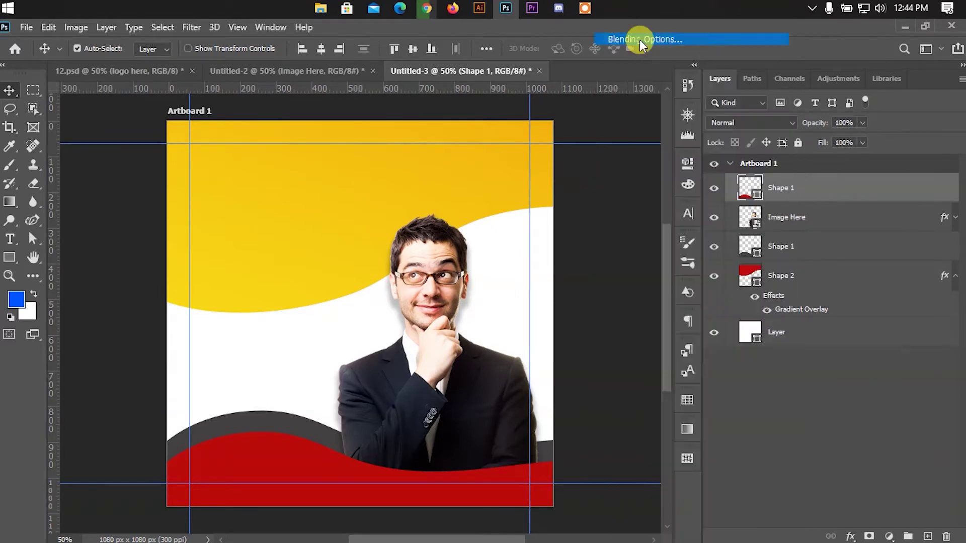
{"action": "left_click", "coordinate": [452, 354]}
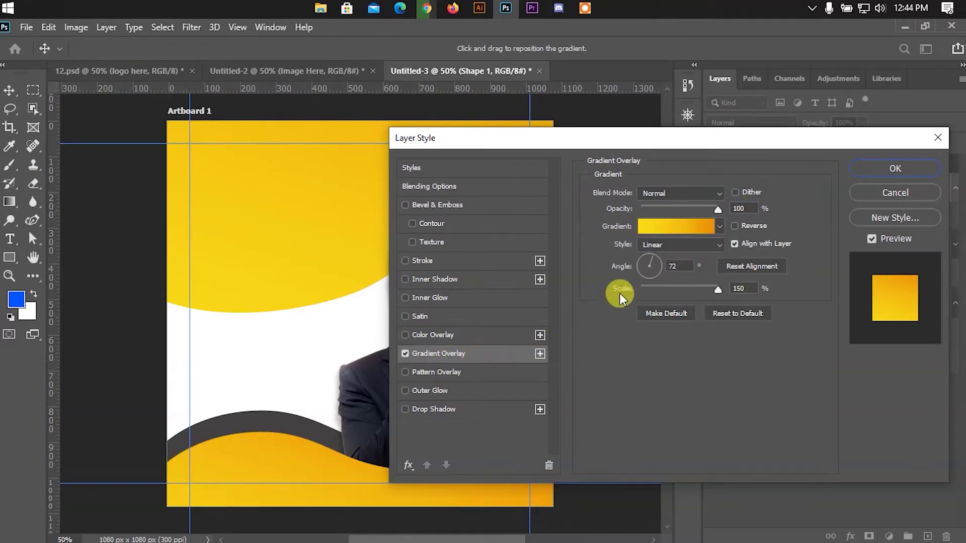
{"action": "left_click", "coordinate": [864, 174]}
Recolour the fills of both red wave shapes with yellow sampled from the artwork, f7cf15 for the lower wave and f7d116 for the upper.
{"action": "double_click", "coordinate": [750, 195]}
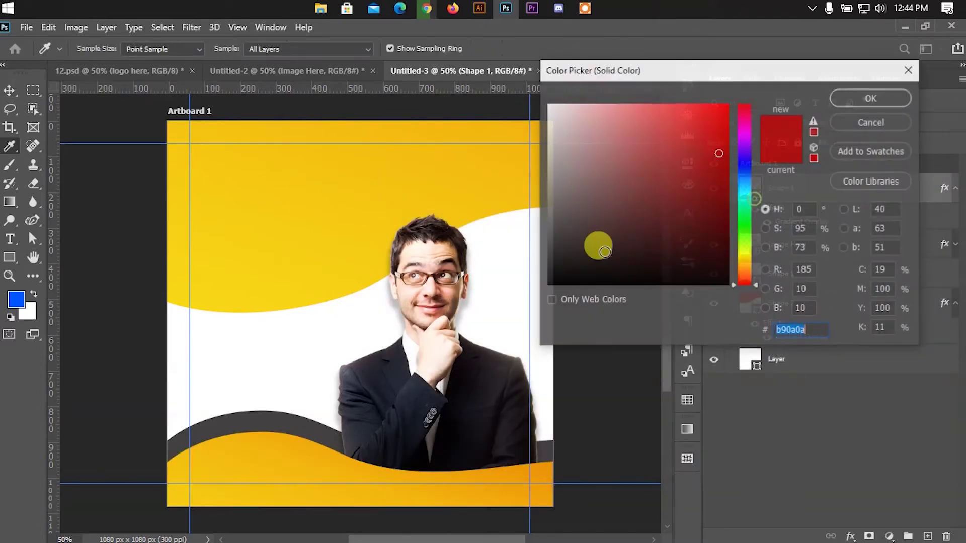
{"action": "left_click", "coordinate": [322, 257]}
{"action": "left_click", "coordinate": [872, 104]}
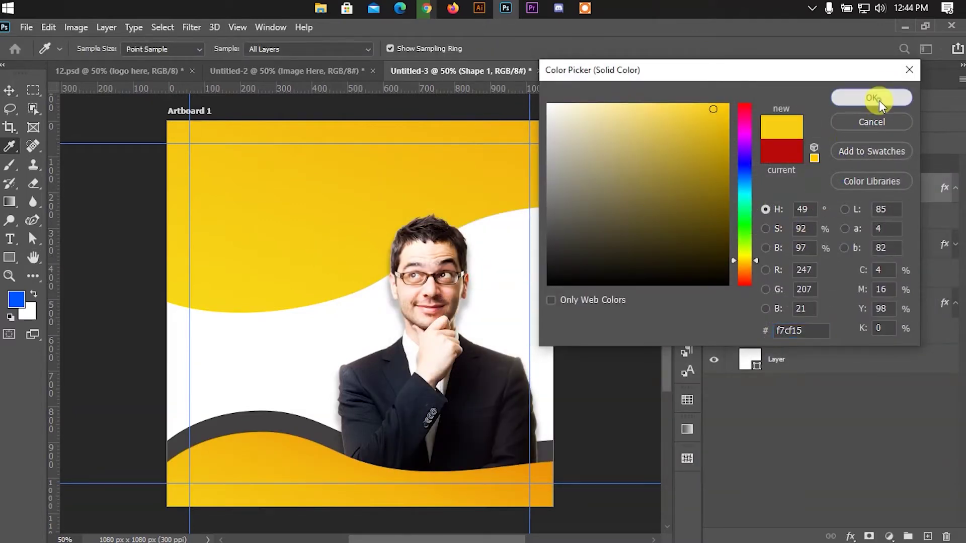
{"action": "double_click", "coordinate": [754, 301]}
{"action": "left_click", "coordinate": [300, 267]}
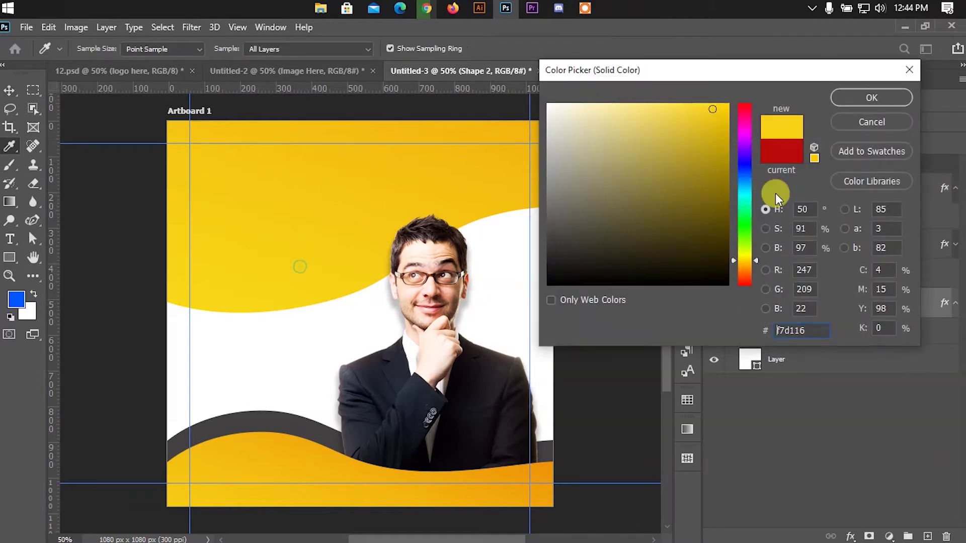
{"action": "left_click", "coordinate": [877, 105]}
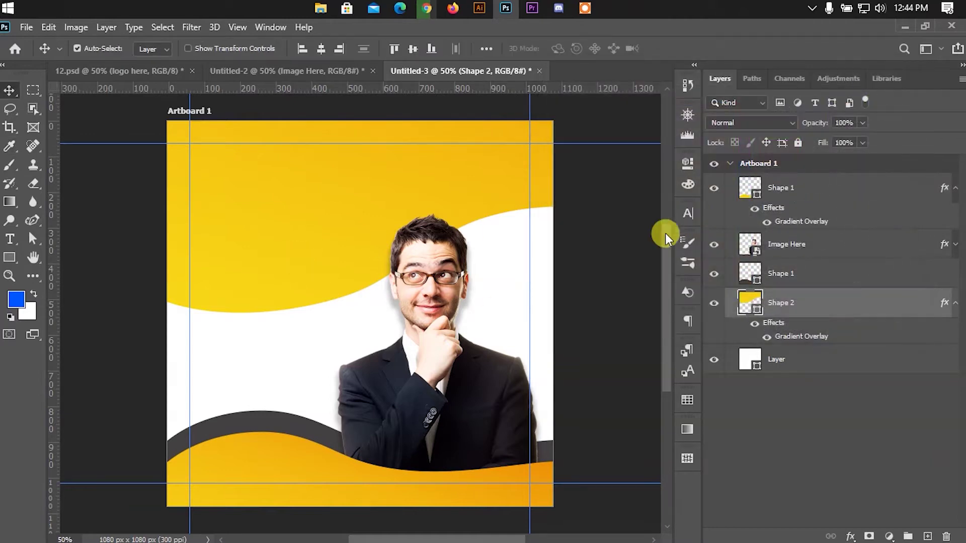
Group the white base layer, name the group Background and collapse it.
{"action": "left_click", "coordinate": [779, 358]}
{"action": "key", "text": "ctrl+g"}
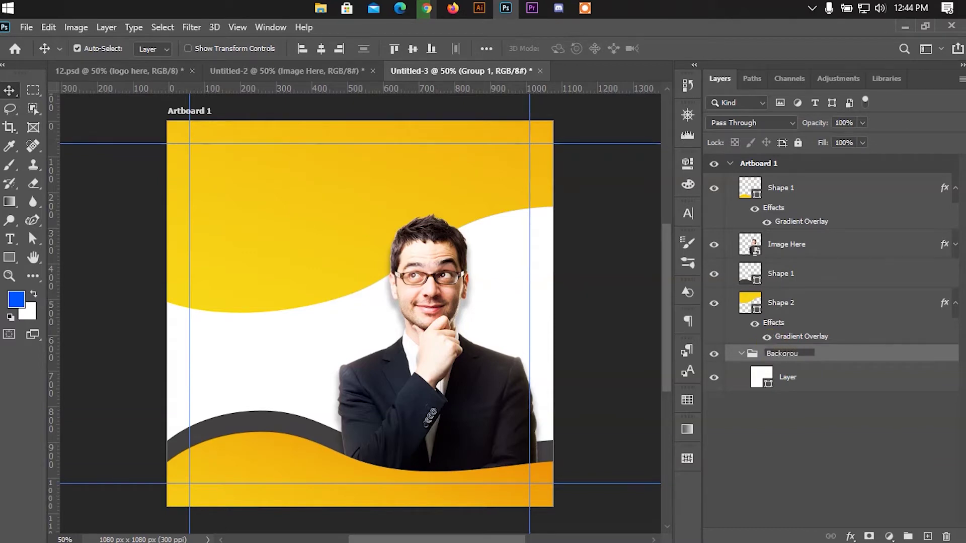
{"action": "key", "text": "Return"}
{"action": "left_click", "coordinate": [741, 353]}
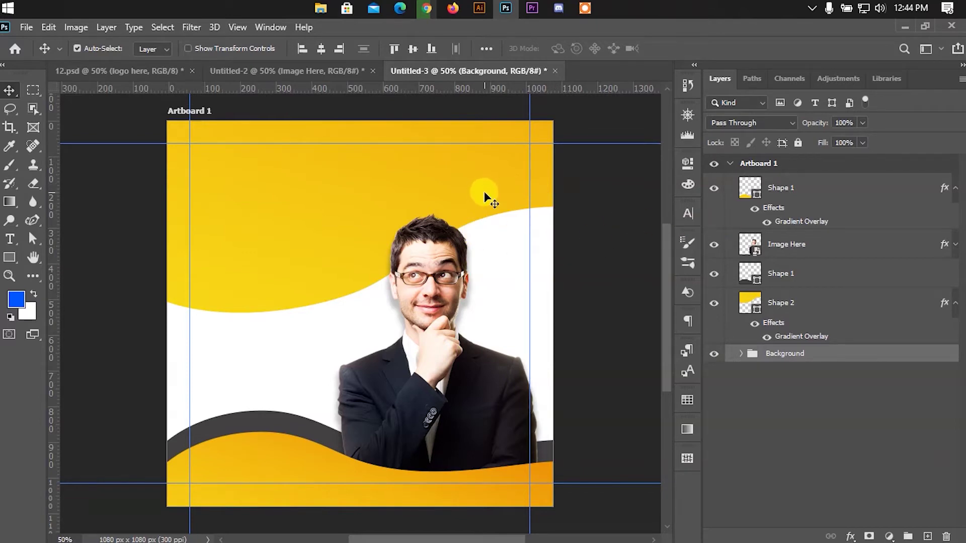
Nudge the upper wave slightly up, then paste a copy of it in place and position the copy's edge just below the original's.
{"action": "left_click_drag", "start_coordinate": [370, 233], "coordinate": [367, 230]}
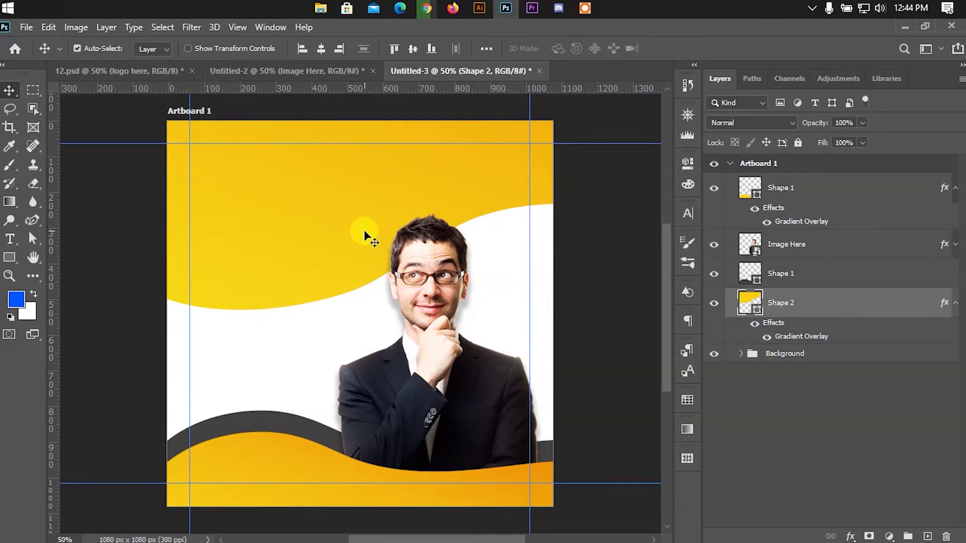
{"action": "left_click", "coordinate": [48, 27]}
{"action": "left_click", "coordinate": [85, 124]}
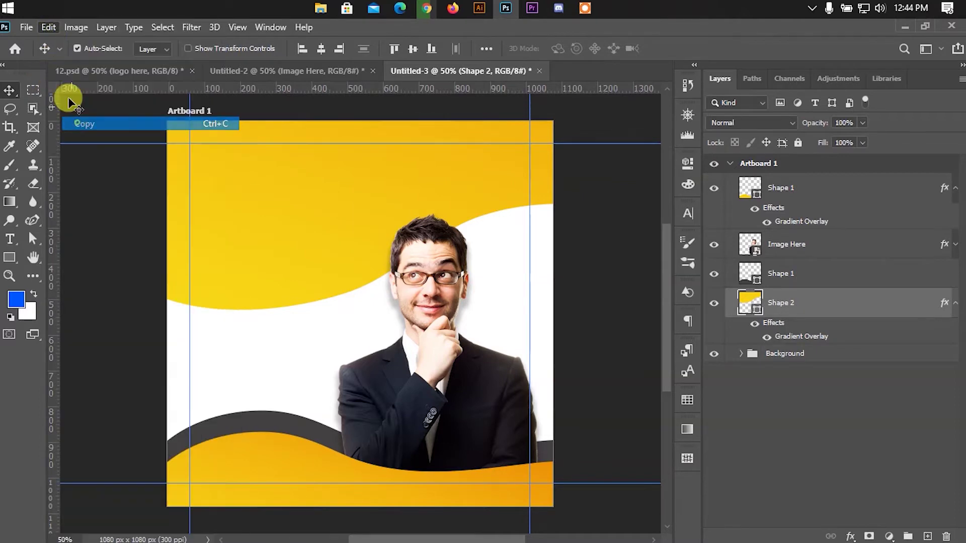
{"action": "left_click", "coordinate": [48, 27]}
{"action": "mouse_move", "coordinate": [99, 170]}
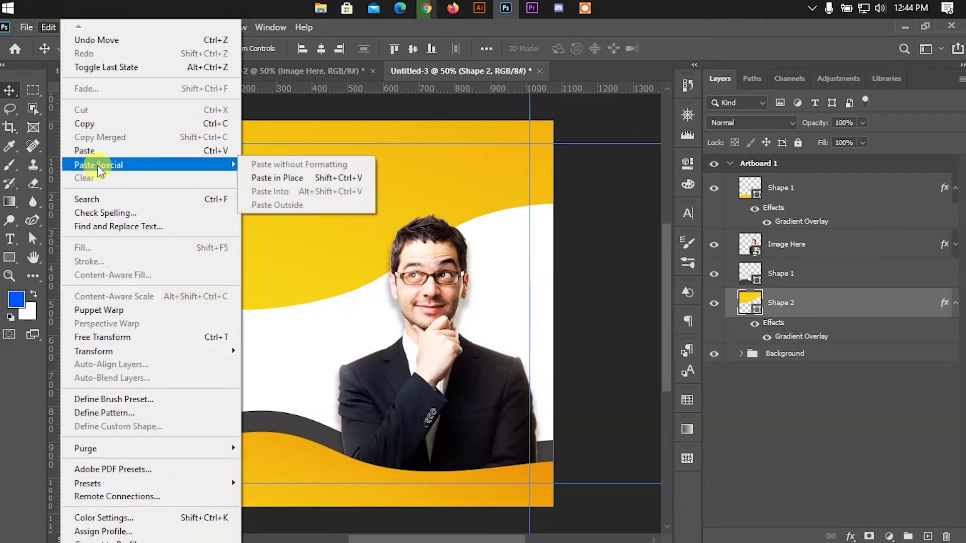
{"action": "left_click", "coordinate": [280, 178]}
{"action": "left_click_drag", "start_coordinate": [345, 246], "coordinate": [346, 130]}
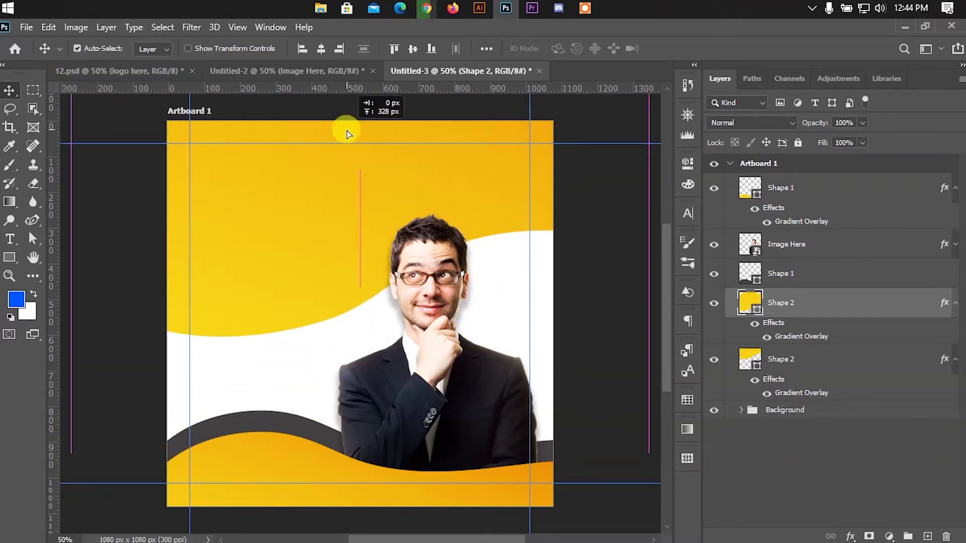
Change the upper wave copy's Gradient Overlay to the white gradient preset.
{"action": "right_click", "coordinate": [756, 306]}
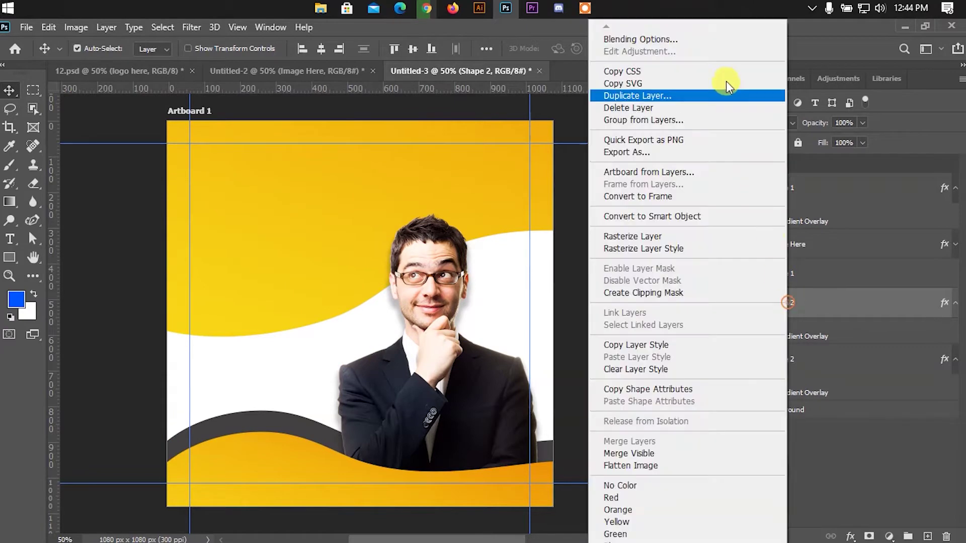
{"action": "left_click", "coordinate": [654, 35]}
{"action": "left_click", "coordinate": [430, 355]}
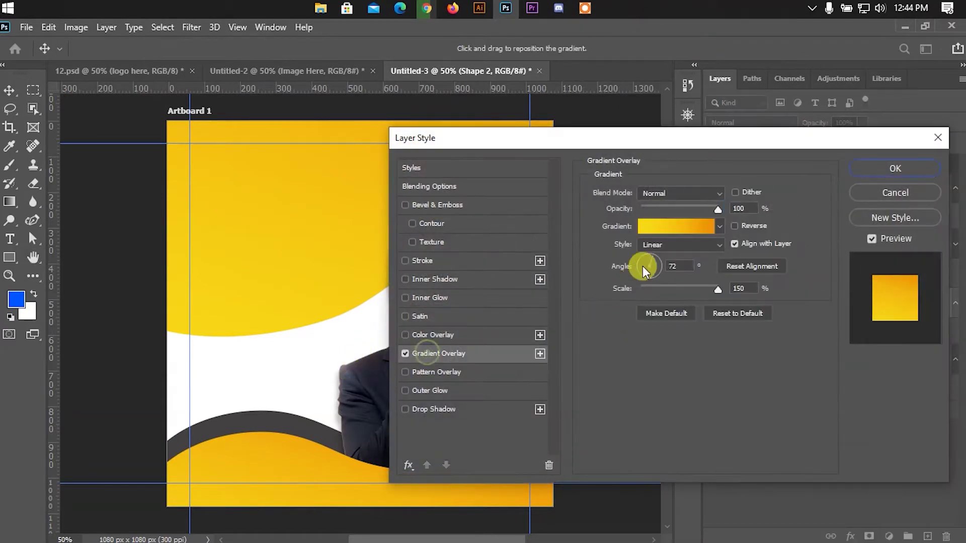
{"action": "left_click", "coordinate": [660, 229]}
{"action": "scroll", "coordinate": [825, 210], "scroll_direction": "down", "scroll_amount": 5}
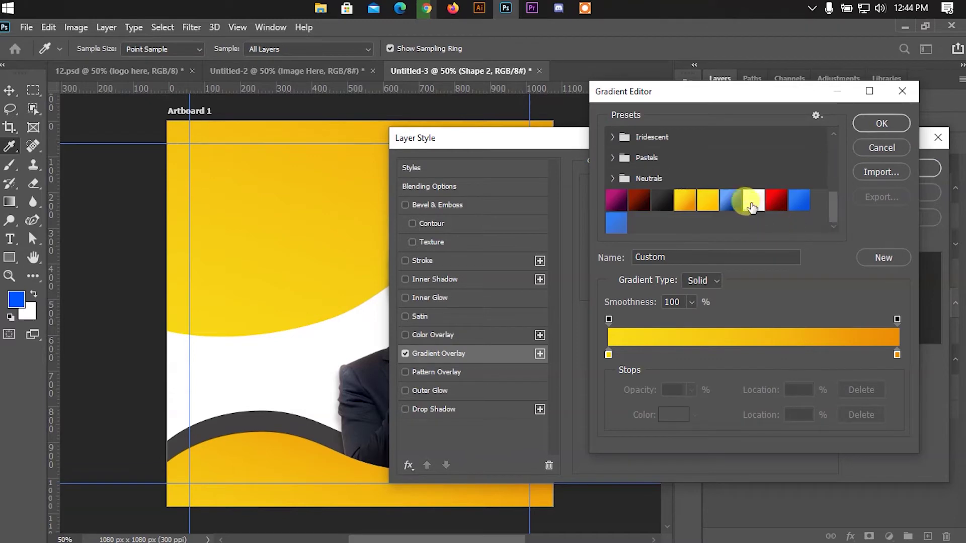
{"action": "left_click", "coordinate": [753, 201]}
{"action": "left_click", "coordinate": [875, 125]}
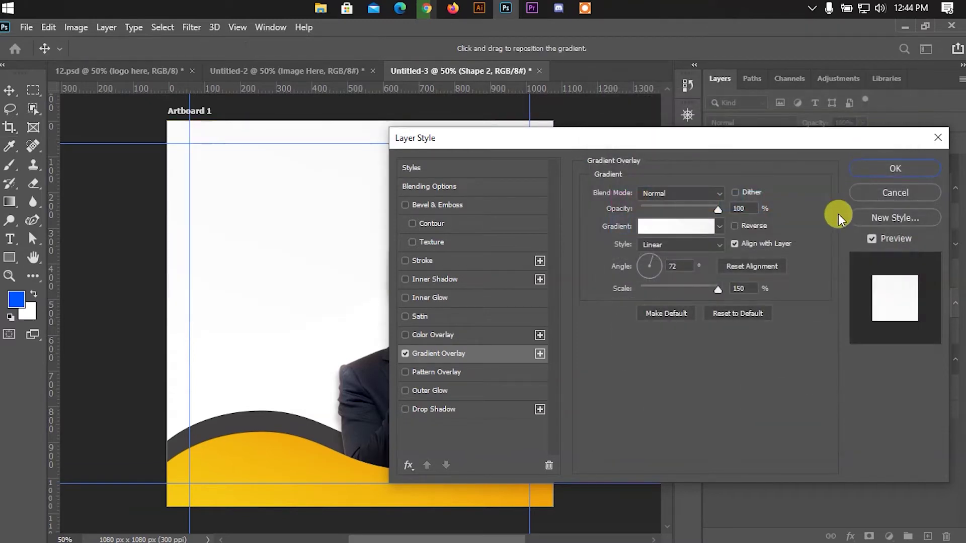
{"action": "left_click", "coordinate": [893, 169]}
Place the white wave copy beneath the yellow upper wave and shift it about 13 px right and 12 px up.
{"action": "left_click_drag", "start_coordinate": [778, 308], "coordinate": [764, 369]}
{"action": "key", "text": "ctrl+t"}
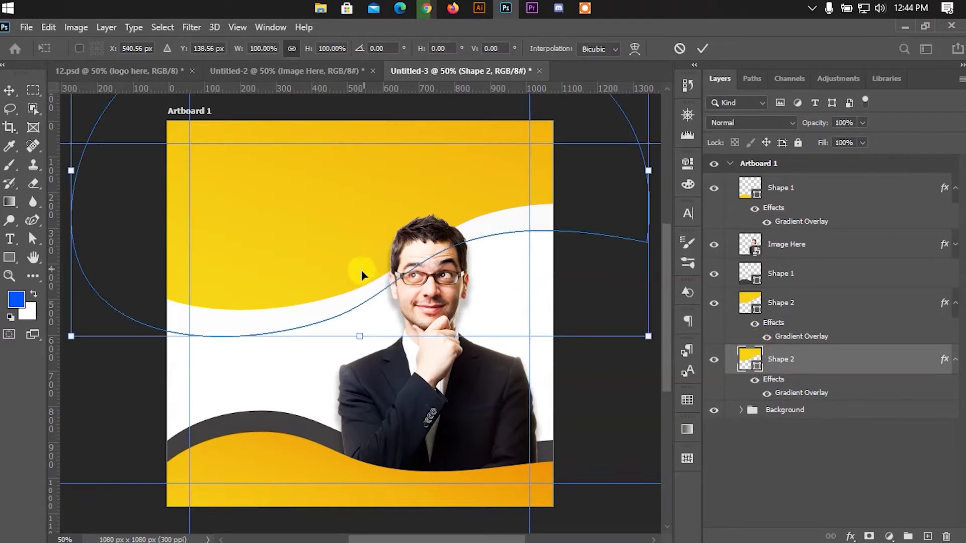
{"action": "left_click_drag", "start_coordinate": [347, 306], "coordinate": [351, 302]}
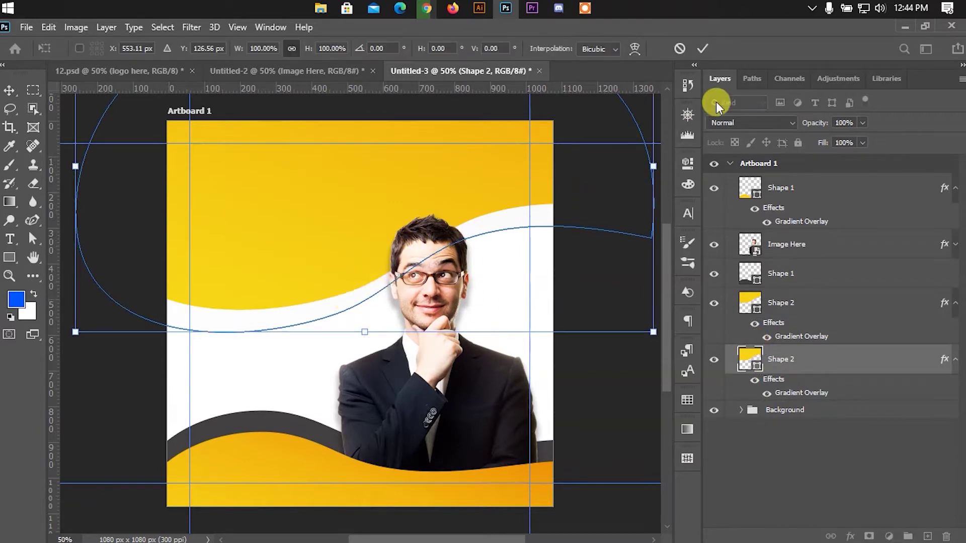
{"action": "left_click", "coordinate": [704, 48]}
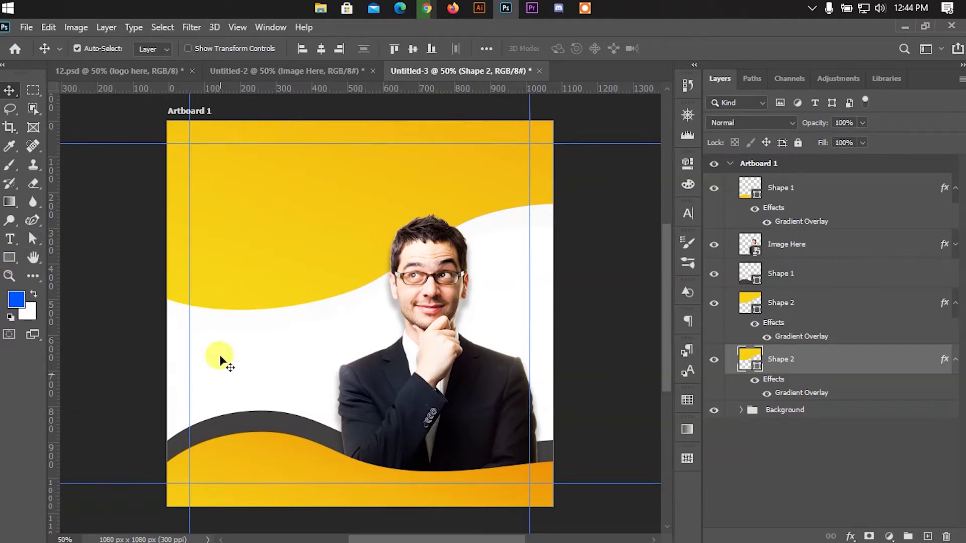
Place the glass-skyscraper photo from the Downloads folder above the white wave and scale and position it to fill the area between the waves.
{"action": "mouse_move", "coordinate": [317, 9]}
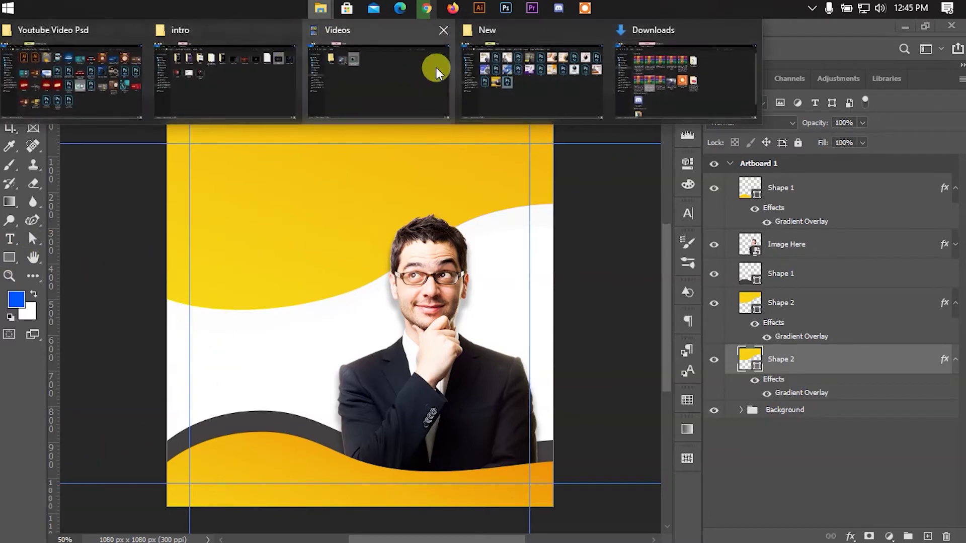
{"action": "left_click", "coordinate": [638, 60]}
{"action": "left_click_drag", "start_coordinate": [384, 302], "coordinate": [450, 343]}
{"action": "left_click_drag", "start_coordinate": [550, 312], "coordinate": [594, 313]}
{"action": "left_click_drag", "start_coordinate": [458, 301], "coordinate": [478, 325]}
{"action": "left_click", "coordinate": [687, 46]}
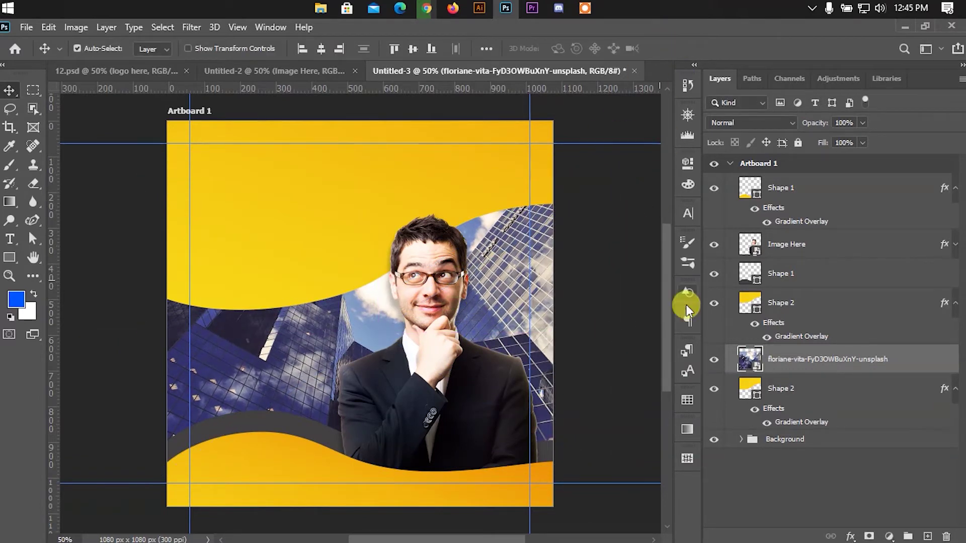
Draw a blue rectangle about 605 by 700 px over the building photo.
{"action": "left_click", "coordinate": [19, 257]}
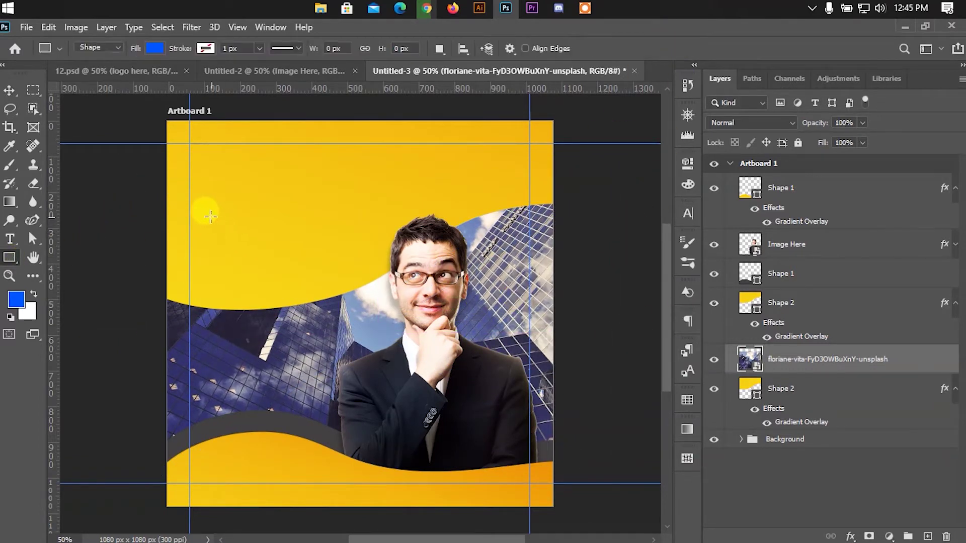
{"action": "left_click_drag", "start_coordinate": [230, 187], "coordinate": [445, 437]}
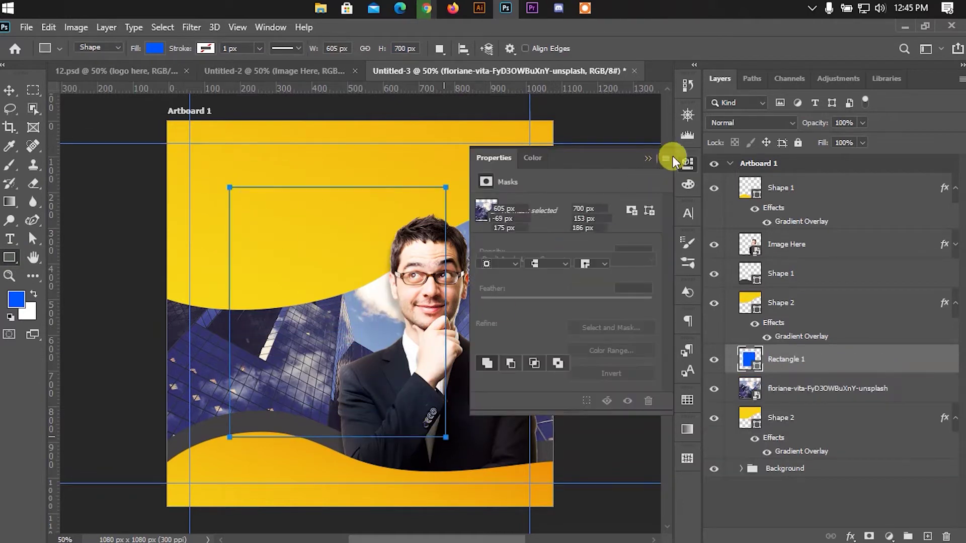
{"action": "left_click", "coordinate": [672, 156]}
{"action": "left_click", "coordinate": [8, 92]}
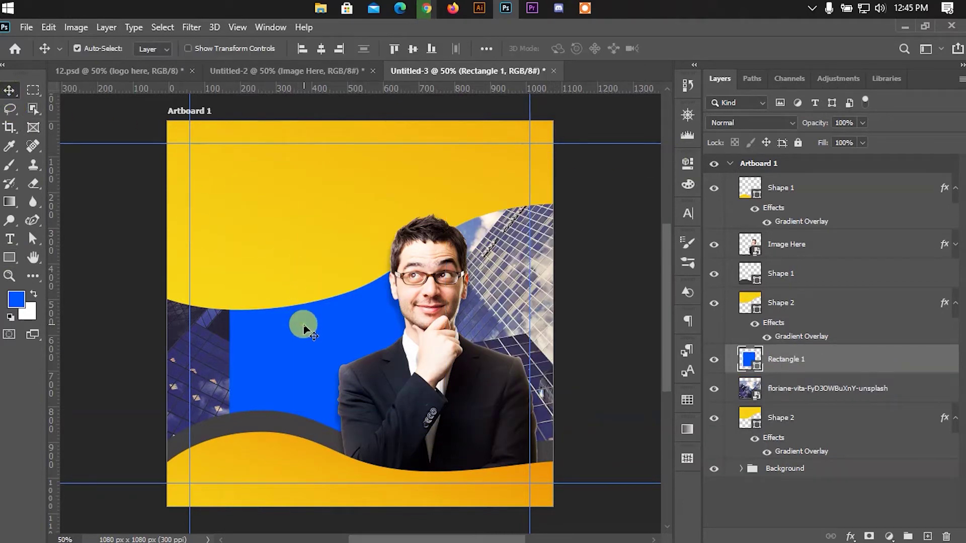
Move and stretch the blue rectangle until it covers the whole building photo within the artboard.
{"action": "key", "text": "ctrl+t"}
{"action": "left_click_drag", "start_coordinate": [290, 355], "coordinate": [234, 286]}
{"action": "left_click_drag", "start_coordinate": [385, 383], "coordinate": [544, 469]}
{"action": "left_click_drag", "start_coordinate": [361, 374], "coordinate": [356, 506]}
{"action": "left_click", "coordinate": [702, 48]}
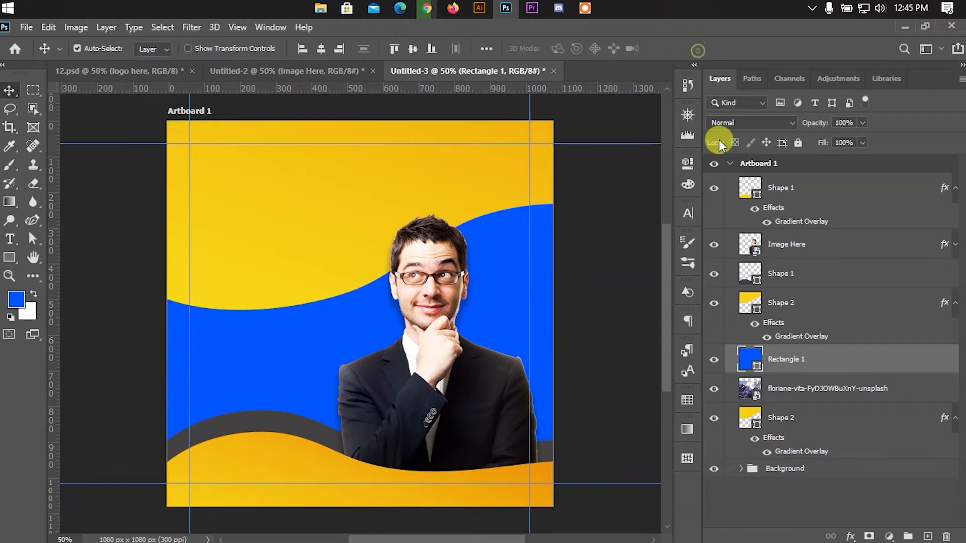
Add a linear Gradient Overlay at 72° to the rectangle using the dark grey-to-black gradient preset.
{"action": "right_click", "coordinate": [752, 357]}
{"action": "left_click", "coordinate": [689, 38]}
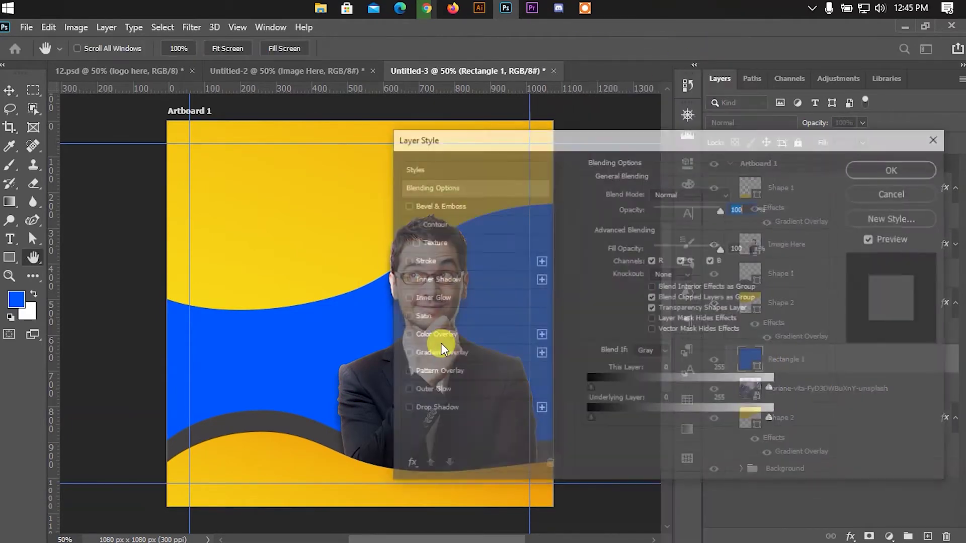
{"action": "left_click", "coordinate": [432, 353]}
{"action": "left_click_drag", "start_coordinate": [642, 147], "coordinate": [763, 132]}
{"action": "left_click", "coordinate": [791, 211]}
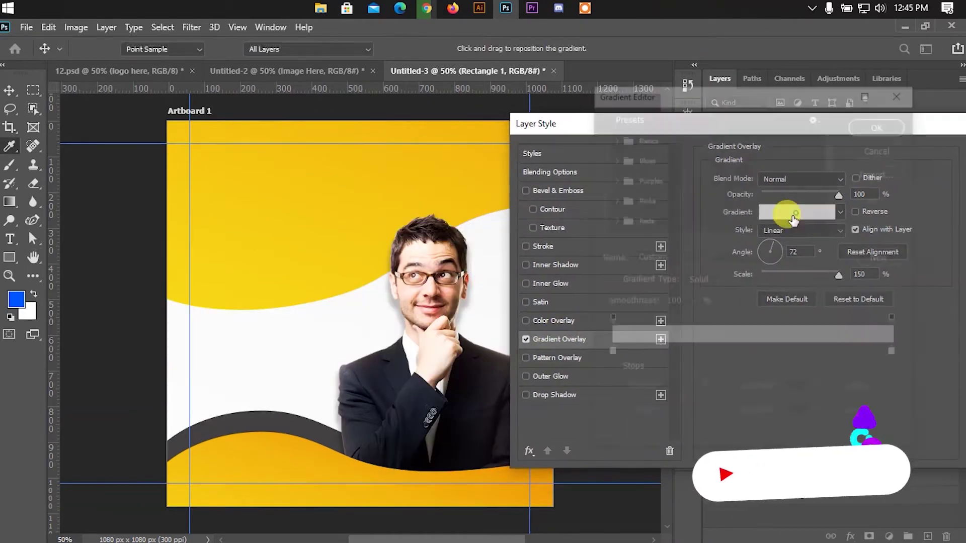
{"action": "left_click", "coordinate": [659, 200]}
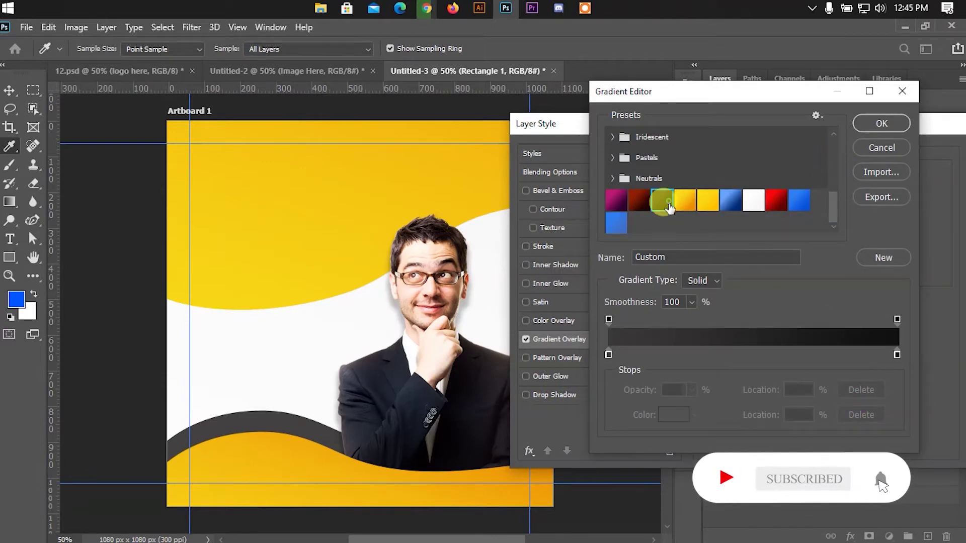
Keep 3a3838 as the gradient's start colour and 0f0f0f as its end colour, and apply the overlay to the rectangle.
{"action": "double_click", "coordinate": [608, 354]}
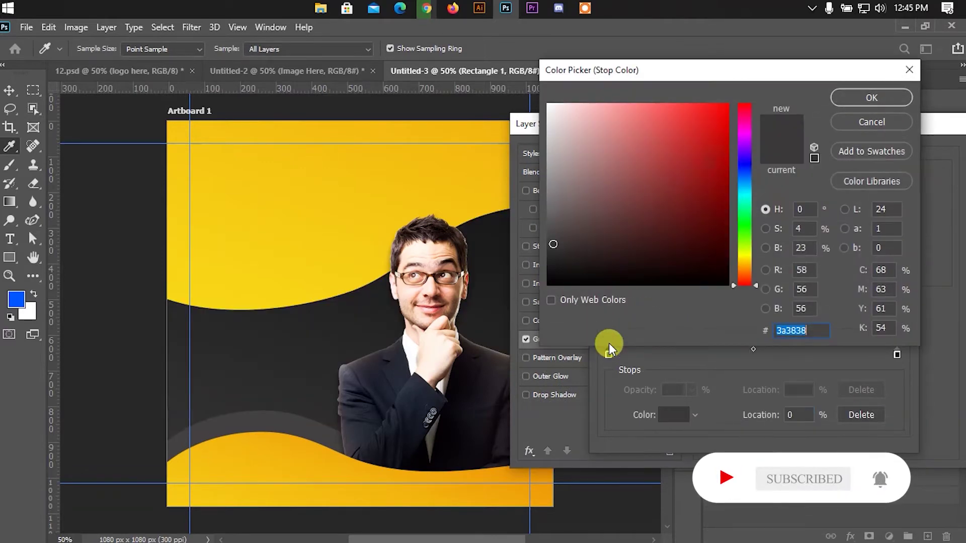
{"action": "left_click", "coordinate": [798, 333]}
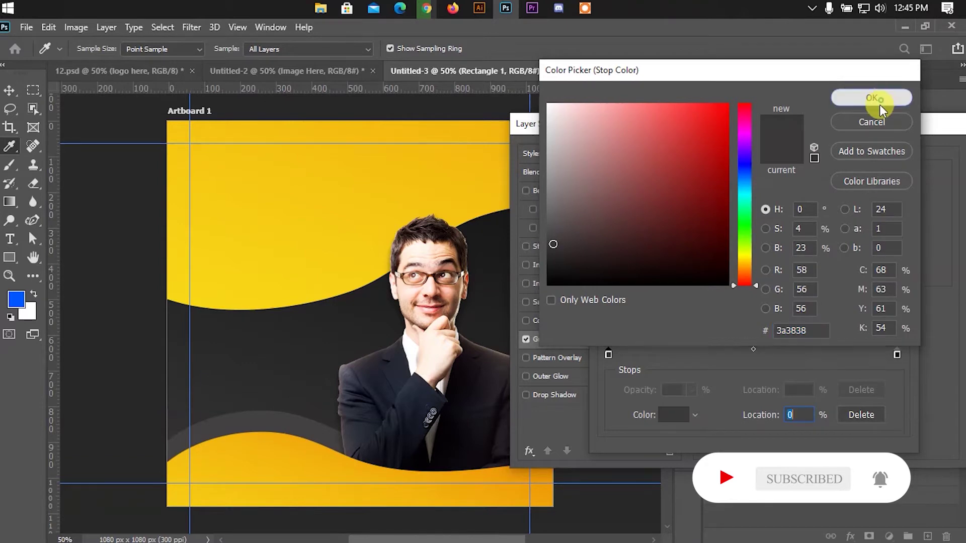
{"action": "left_click", "coordinate": [879, 103]}
{"action": "double_click", "coordinate": [897, 355]}
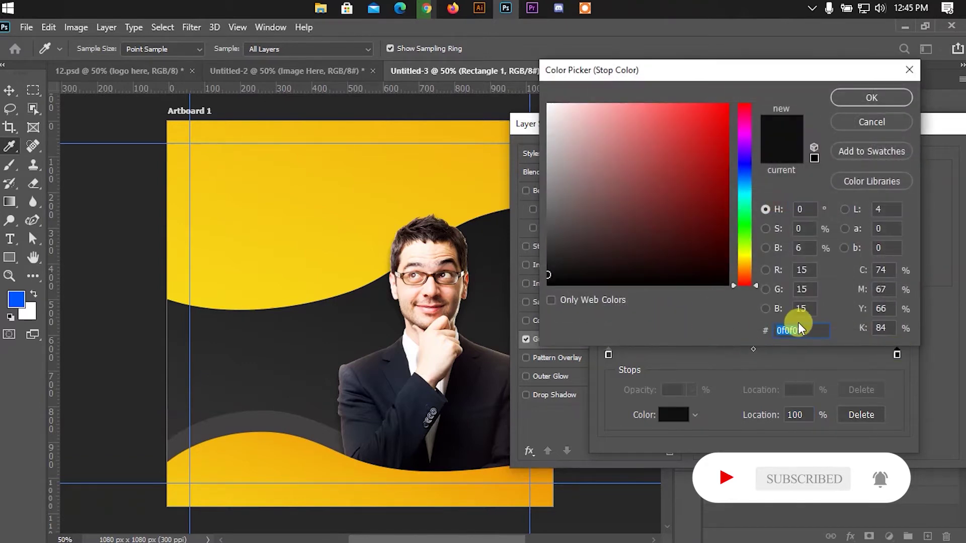
{"action": "left_click", "coordinate": [875, 101]}
{"action": "left_click", "coordinate": [884, 124]}
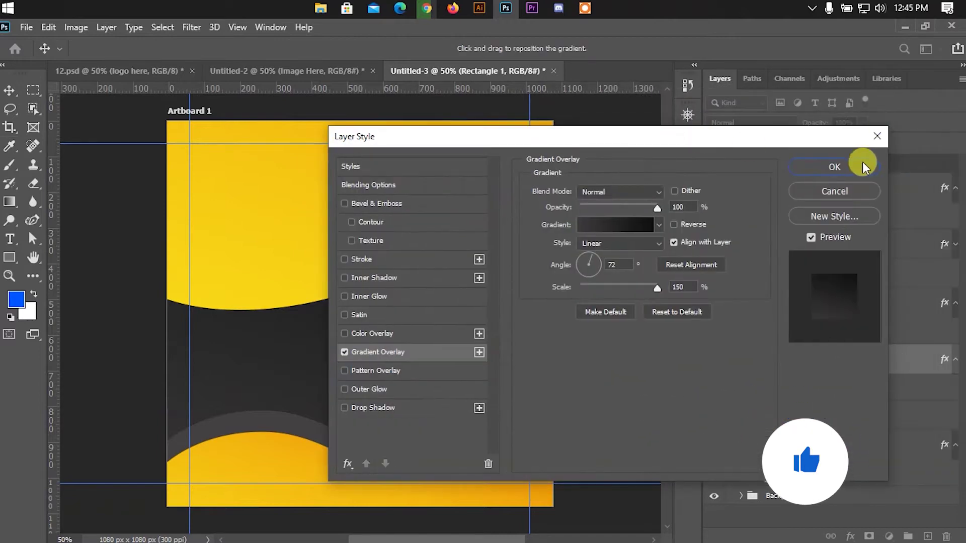
{"action": "left_click", "coordinate": [860, 163]}
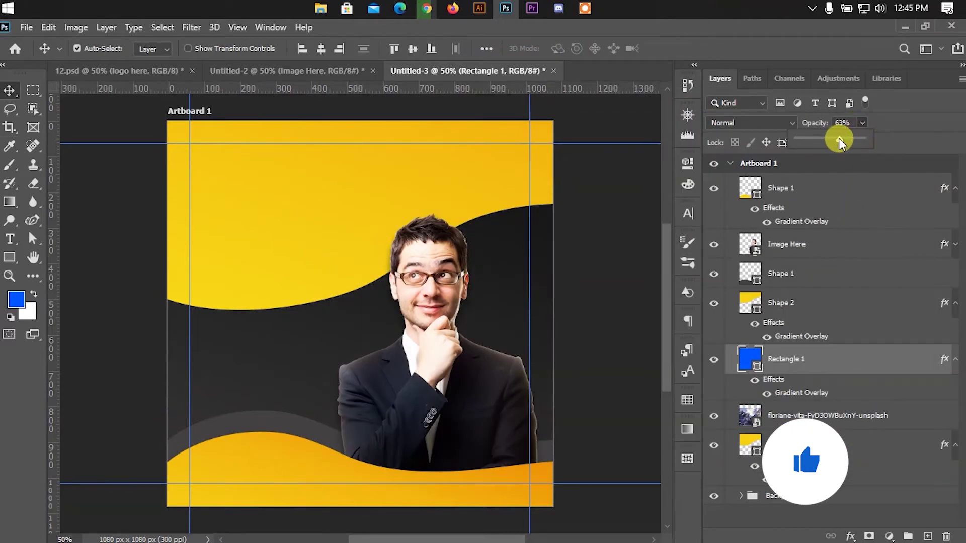
Lower the dark rectangle's layer opacity to about 45%.
{"action": "left_click_drag", "start_coordinate": [838, 137], "coordinate": [820, 137]}
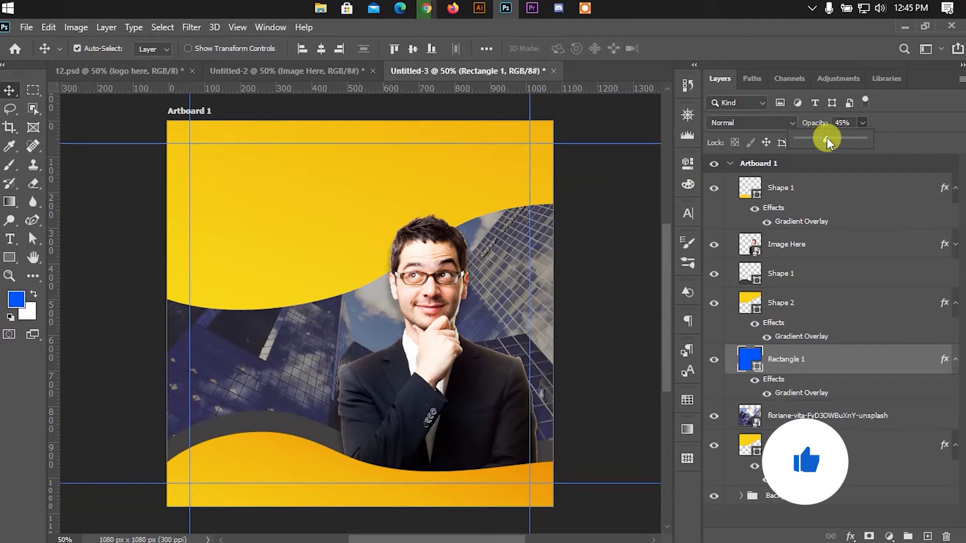
Add a Gradient Overlay with the white gradient preset to the grey wave behind the bottom yellow-orange wave.
{"action": "left_click", "coordinate": [612, 304]}
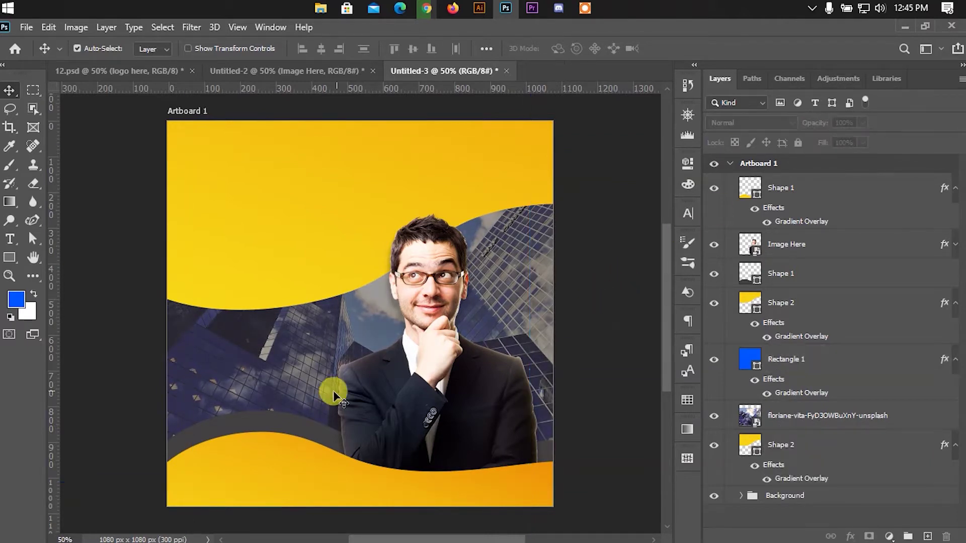
{"action": "left_click", "coordinate": [282, 418]}
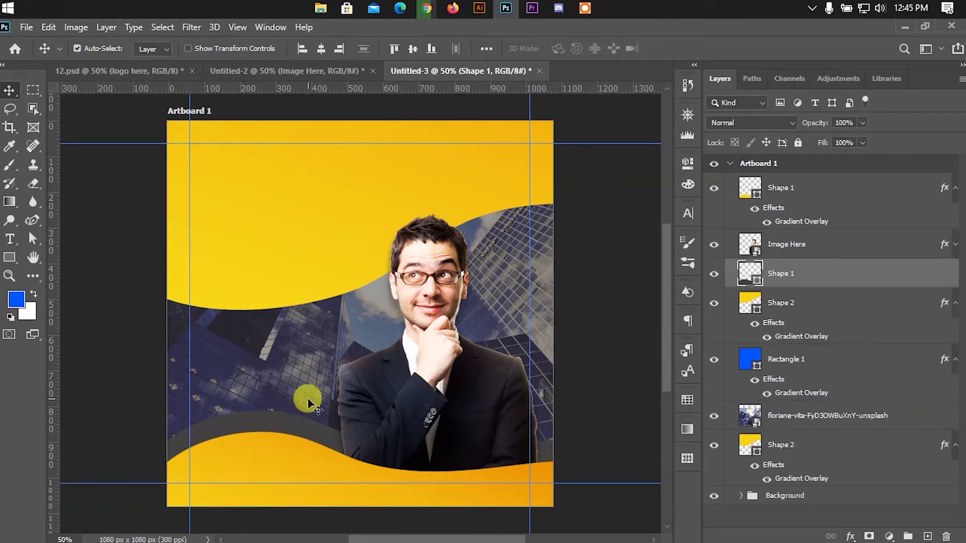
{"action": "right_click", "coordinate": [855, 274]}
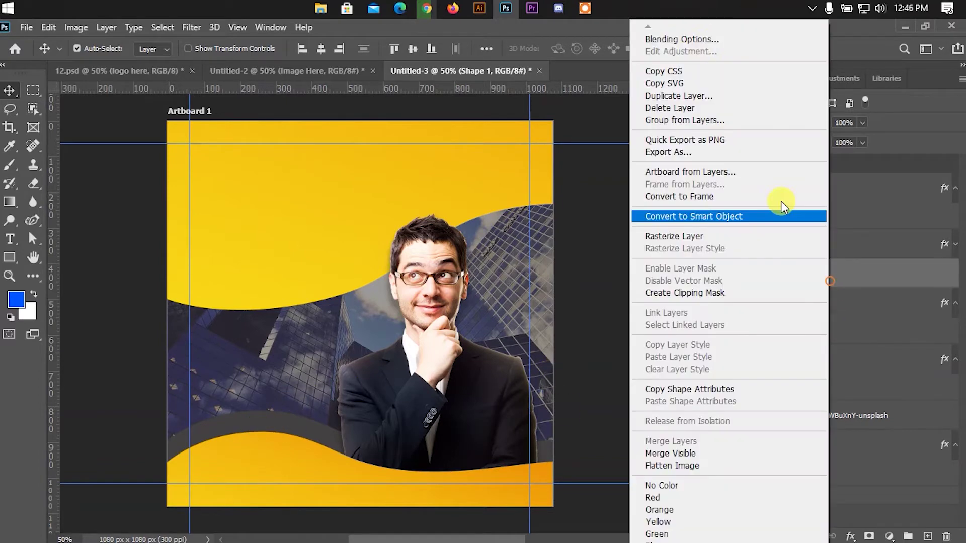
{"action": "left_click", "coordinate": [675, 34]}
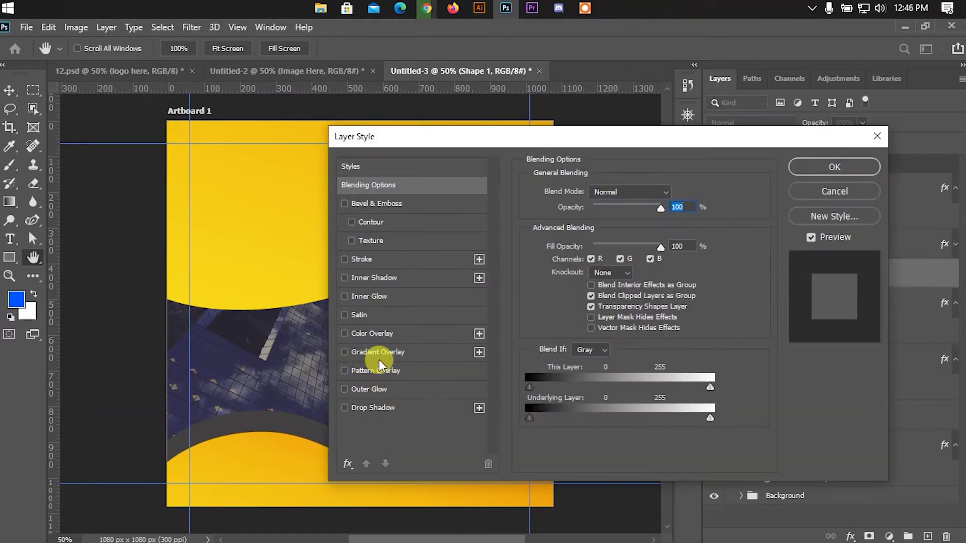
{"action": "left_click", "coordinate": [407, 351]}
{"action": "left_click", "coordinate": [641, 227]}
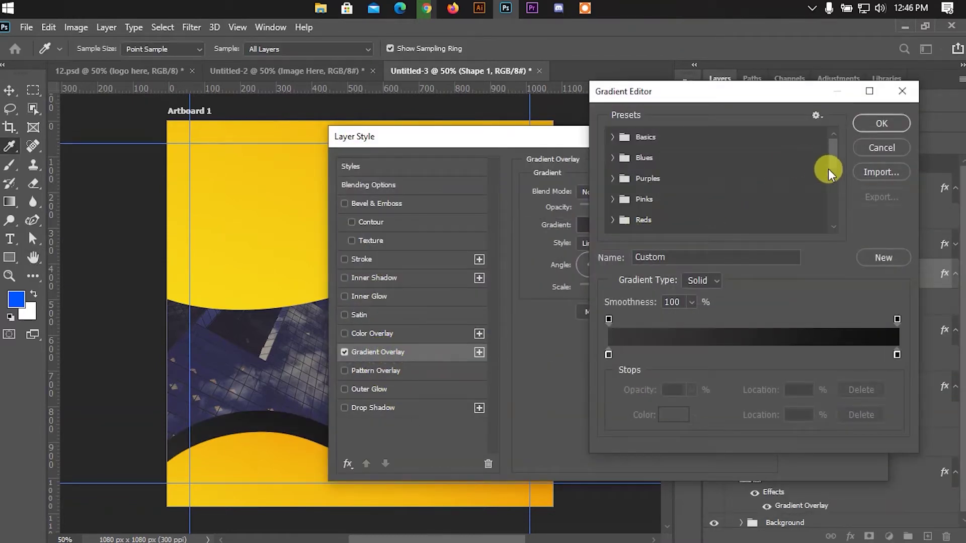
{"action": "left_click_drag", "start_coordinate": [829, 168], "coordinate": [831, 214]}
{"action": "left_click", "coordinate": [753, 201]}
{"action": "left_click", "coordinate": [881, 124]}
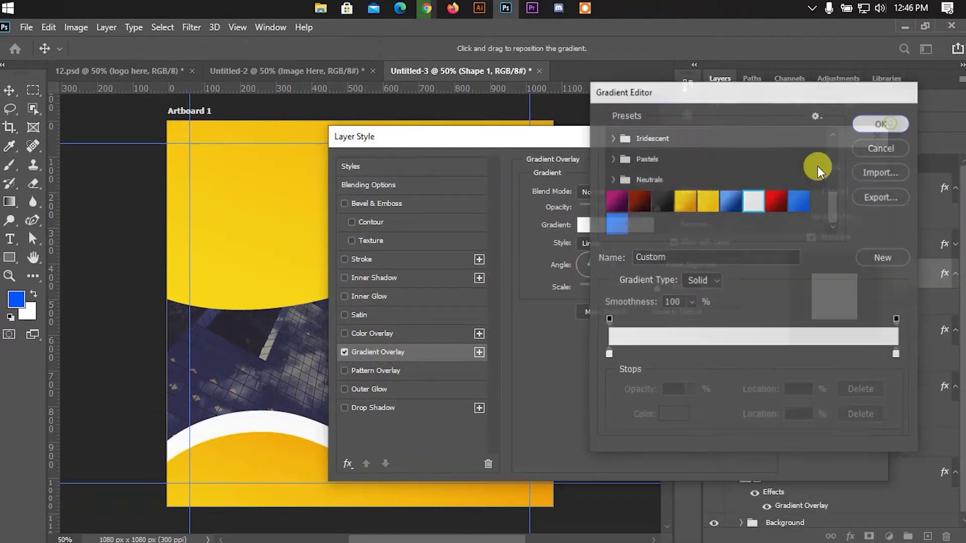
{"action": "left_click", "coordinate": [837, 162]}
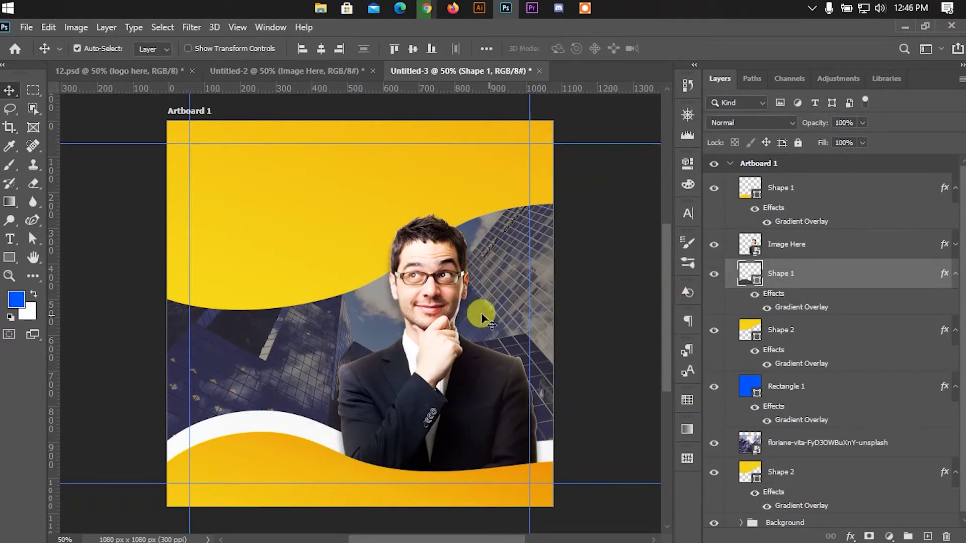
Reorder the layers so Rectangle 1 and the building photo sit directly beneath both Shape 2 wave layers.
{"action": "left_click", "coordinate": [315, 276]}
{"action": "left_click", "coordinate": [786, 392]}
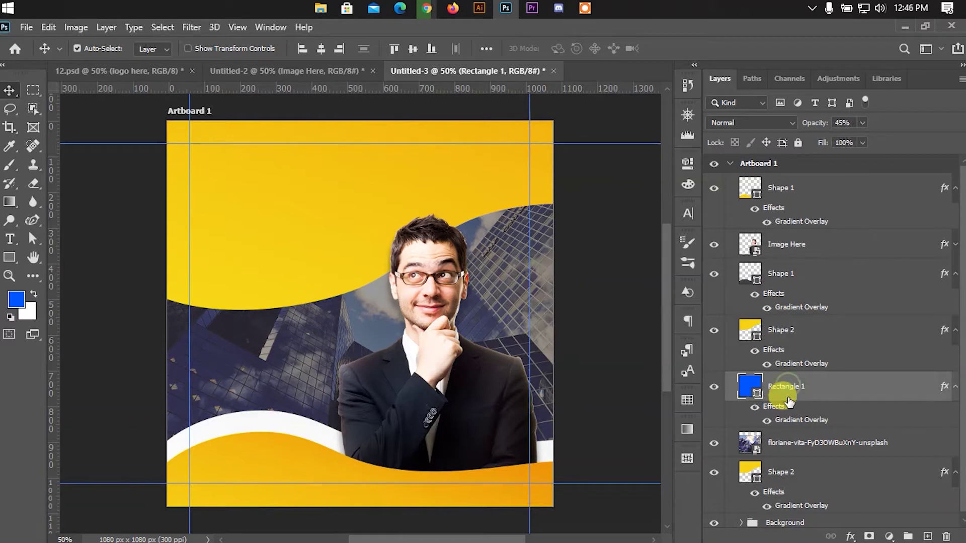
{"action": "left_click_drag", "start_coordinate": [789, 399], "coordinate": [785, 514]}
{"action": "left_click", "coordinate": [786, 445], "text": "shift"}
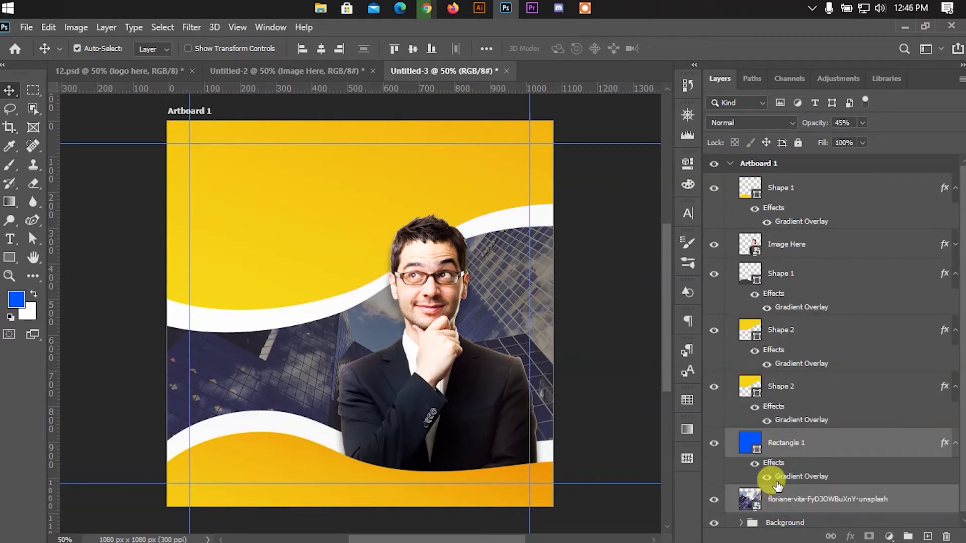
Collapse the effects lists of all shape layers inside Artboard 1.
{"action": "left_click", "coordinate": [953, 443]}
{"action": "left_click", "coordinate": [953, 386]}
{"action": "left_click", "coordinate": [953, 330]}
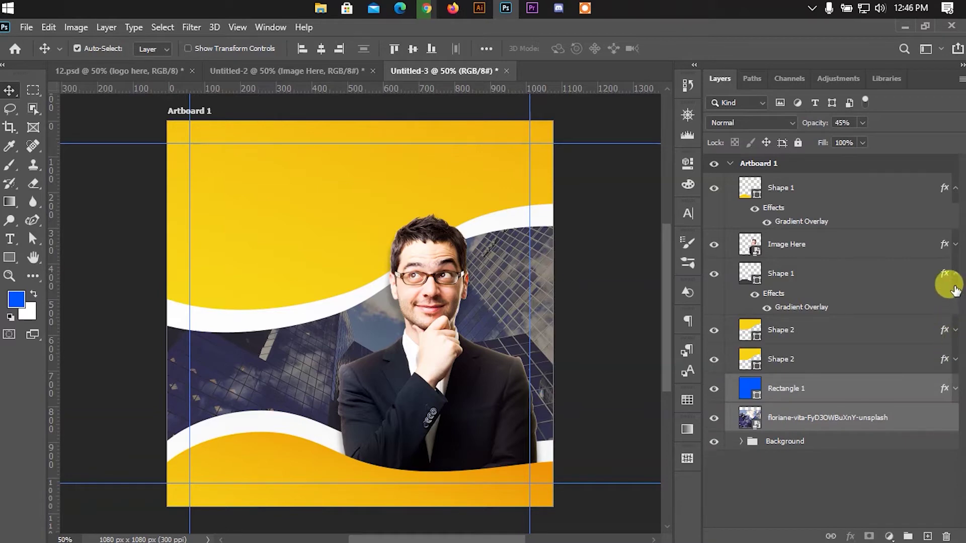
{"action": "left_click", "coordinate": [954, 290]}
{"action": "left_click", "coordinate": [955, 244]}
{"action": "left_click", "coordinate": [954, 244]}
{"action": "left_click", "coordinate": [955, 189]}
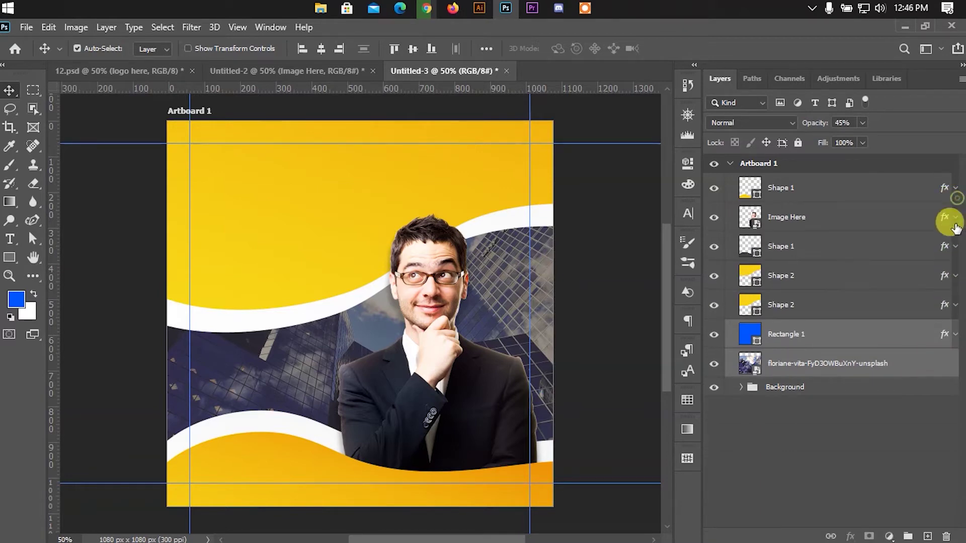
Transform the white upper wave by nudging it right and up to about X 595 px, Y 93 px.
{"action": "left_click", "coordinate": [625, 341]}
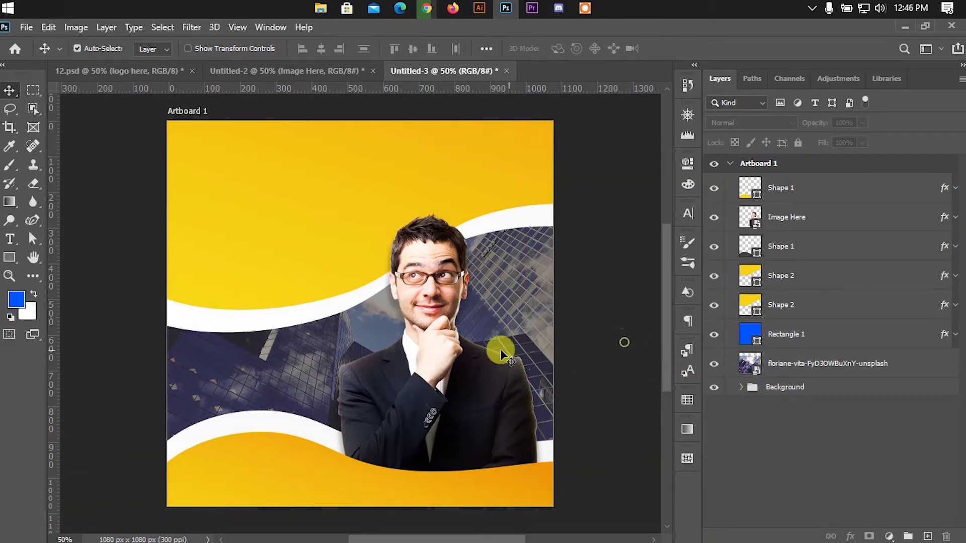
{"action": "left_click", "coordinate": [320, 312]}
{"action": "key", "text": "ctrl+t"}
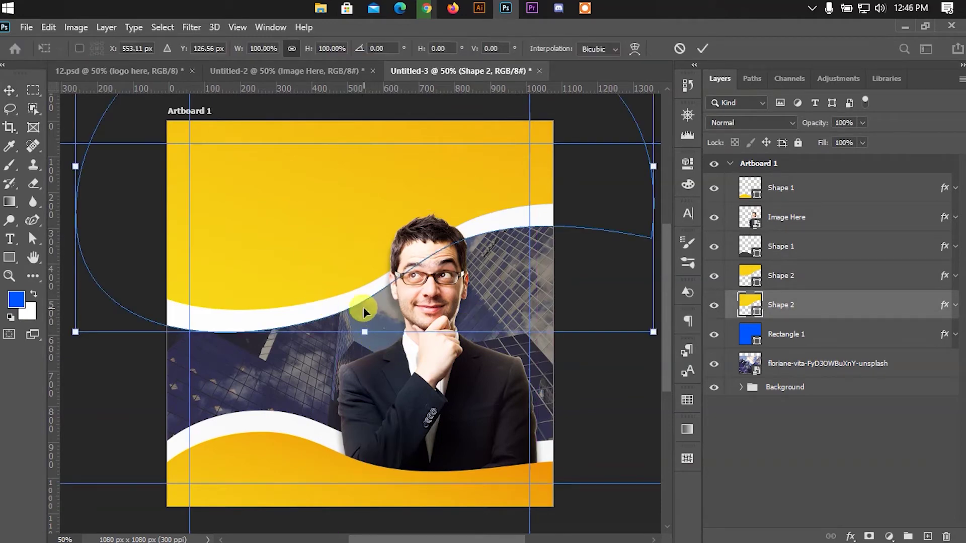
{"action": "key", "text": "Right"}
{"action": "key", "text": "Right"}
{"action": "key", "text": "Right"}
{"action": "key", "text": "Right"}
{"action": "key", "text": "Right"}
{"action": "key", "text": "Right"}
{"action": "key", "text": "Right"}
{"action": "key", "text": "Right"}
{"action": "key", "text": "Right"}
{"action": "key", "text": "Right"}
{"action": "key", "text": "Right"}
{"action": "key", "text": "Right"}
{"action": "key", "text": "Right"}
{"action": "key", "text": "Right"}
{"action": "key", "text": "Right"}
{"action": "key", "text": "Right"}
{"action": "key", "text": "Right"}
{"action": "key", "text": "Right"}
{"action": "key", "text": "Right"}
{"action": "key", "text": "Right"}
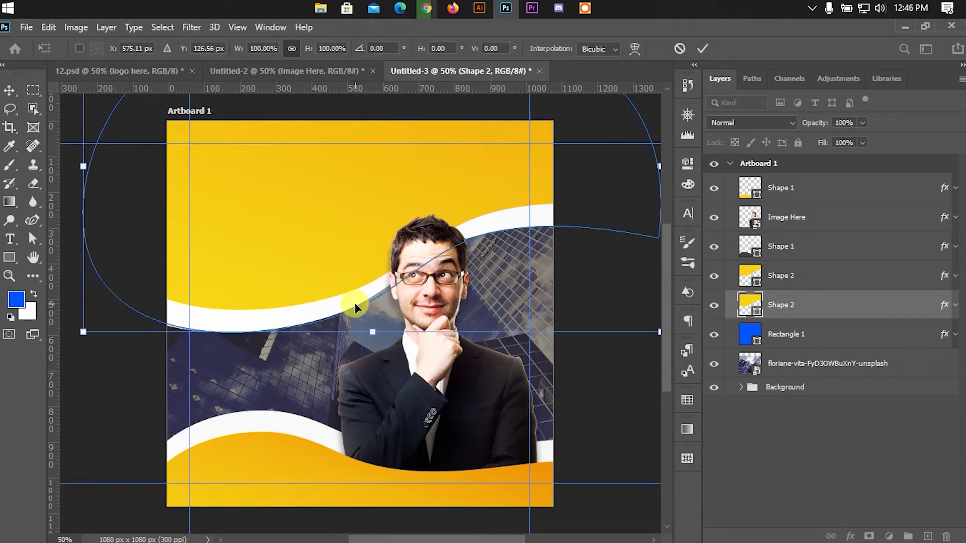
{"action": "key", "text": "Up"}
{"action": "key", "text": "Up"}
{"action": "key", "text": "Up"}
{"action": "key", "text": "Up"}
{"action": "key", "text": "Up"}
{"action": "key", "text": "Up"}
{"action": "key", "text": "Up"}
{"action": "key", "text": "Up"}
{"action": "key", "text": "Up"}
{"action": "key", "text": "Up"}
{"action": "key", "text": "Up"}
{"action": "key", "text": "Up"}
{"action": "key", "text": "Up"}
{"action": "key", "text": "Up"}
{"action": "key", "text": "Up"}
{"action": "key", "text": "Up"}
{"action": "key", "text": "Up"}
{"action": "key", "text": "Up"}
{"action": "key", "text": "Up"}
{"action": "key", "text": "Up"}
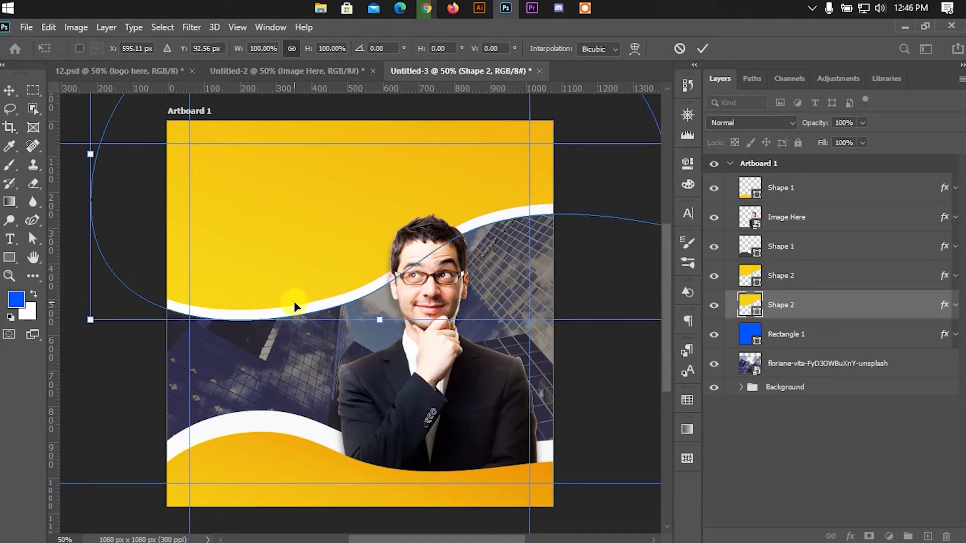
{"action": "left_click", "coordinate": [702, 49]}
{"action": "left_click", "coordinate": [612, 347]}
Add a Multiply Drop Shadow to the upper yellow wave with 40% opacity, 0 px distance and 110 px size.
{"action": "left_click", "coordinate": [257, 424]}
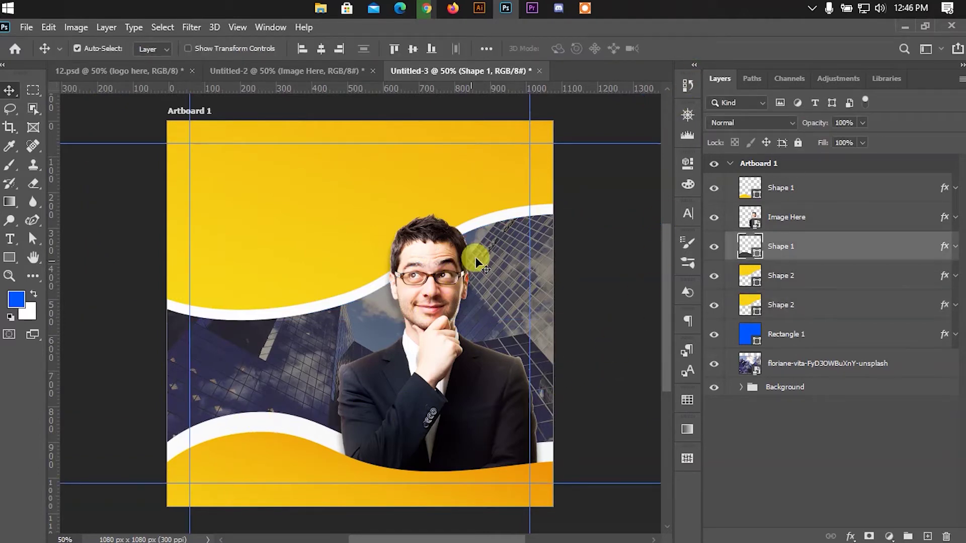
{"action": "left_click", "coordinate": [342, 206]}
{"action": "right_click", "coordinate": [807, 277]}
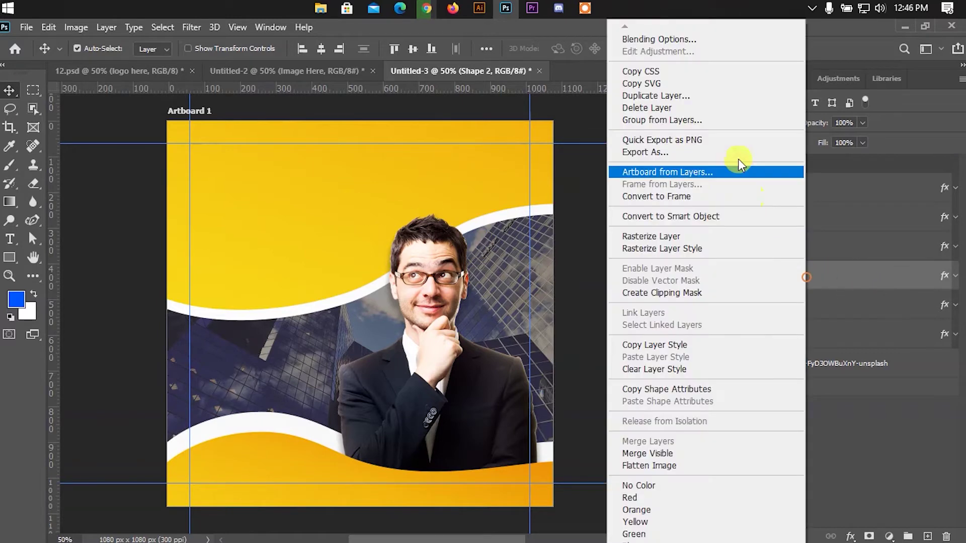
{"action": "left_click", "coordinate": [664, 40]}
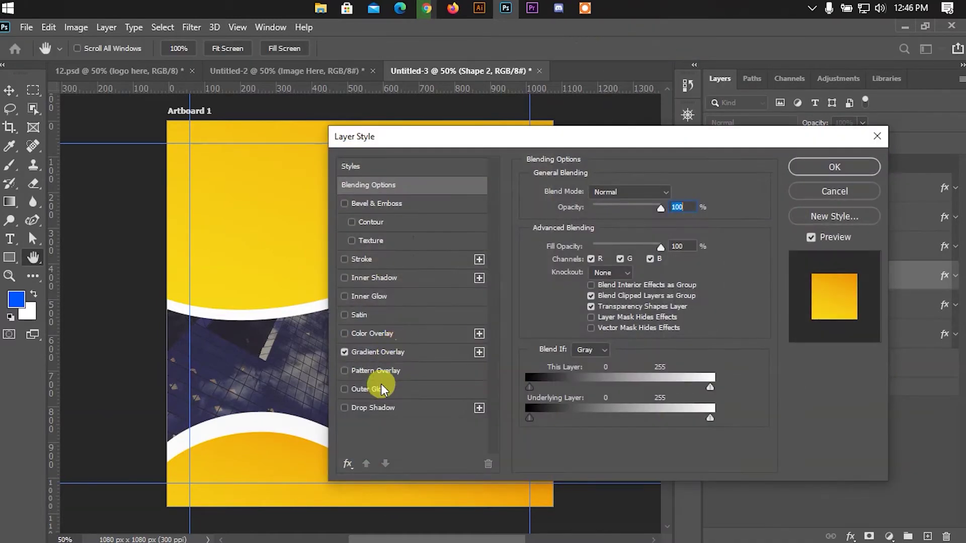
{"action": "left_click", "coordinate": [380, 408]}
{"action": "left_click_drag", "start_coordinate": [573, 137], "coordinate": [781, 142]}
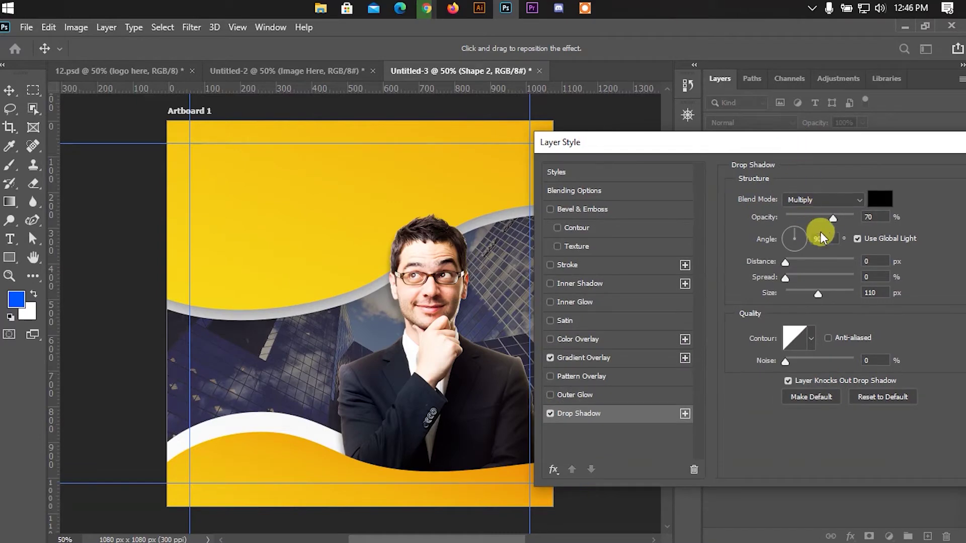
{"action": "left_click_drag", "start_coordinate": [824, 219], "coordinate": [813, 219]}
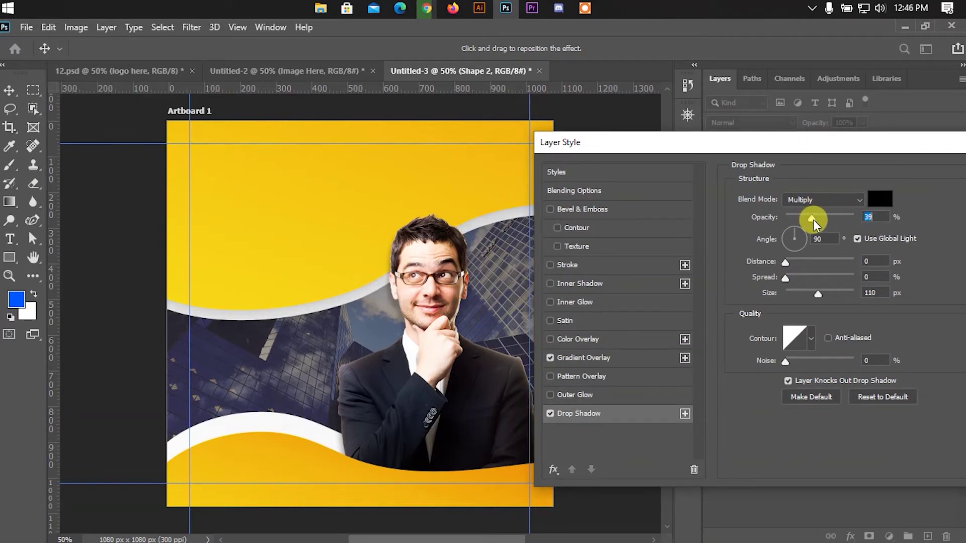
{"action": "left_click_drag", "start_coordinate": [763, 143], "coordinate": [570, 167]}
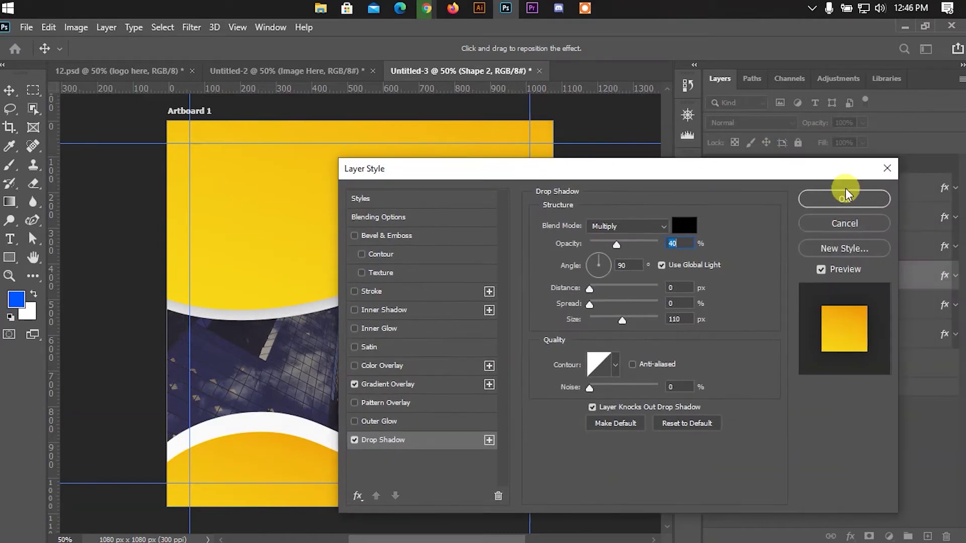
{"action": "left_click", "coordinate": [847, 199]}
Change the fill colour of the lower Shape 2 layer, the white upper wave, to white ffffff.
{"action": "left_click", "coordinate": [786, 306]}
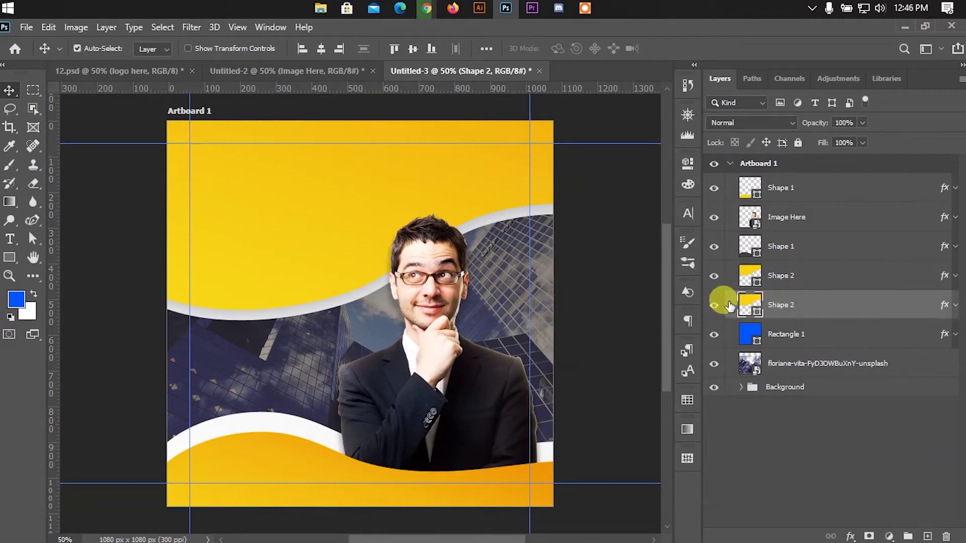
{"action": "left_click", "coordinate": [713, 305]}
{"action": "left_click", "coordinate": [713, 305]}
{"action": "double_click", "coordinate": [744, 304]}
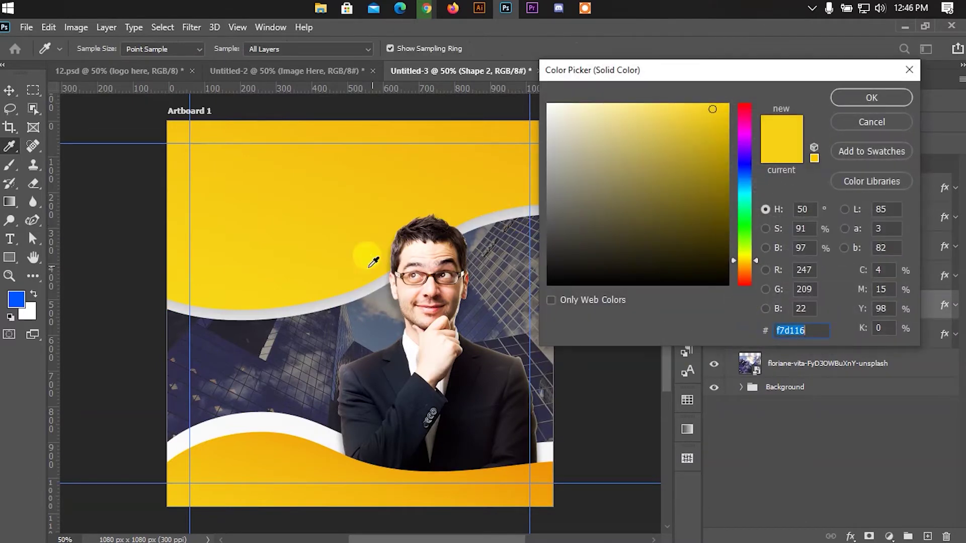
{"action": "left_click", "coordinate": [322, 302]}
{"action": "left_click_drag", "start_coordinate": [600, 132], "coordinate": [537, 91]}
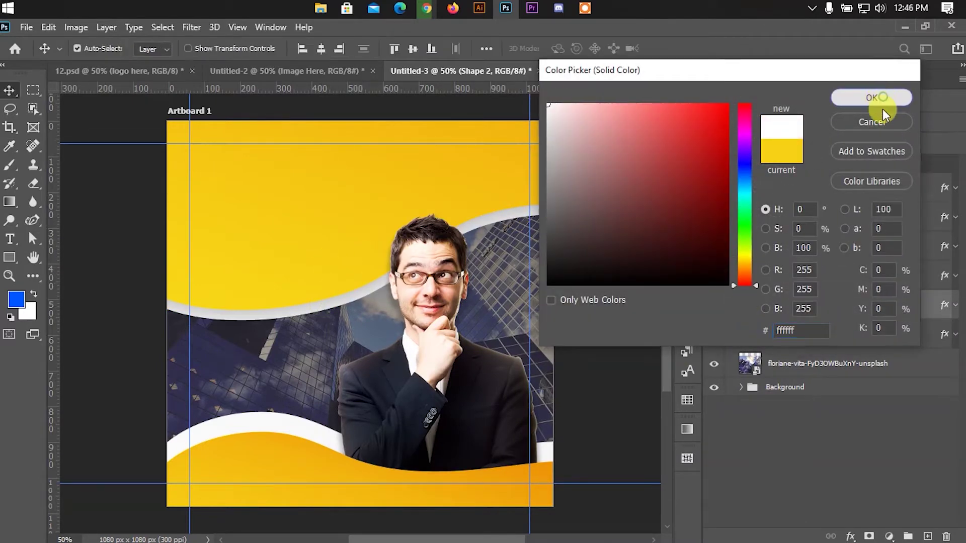
{"action": "left_click", "coordinate": [872, 97]}
Give the white upper wave a Drop Shadow with 55% opacity, 21 px distance, 7% spread and 49 px size.
{"action": "right_click", "coordinate": [819, 302]}
{"action": "left_click", "coordinate": [704, 39]}
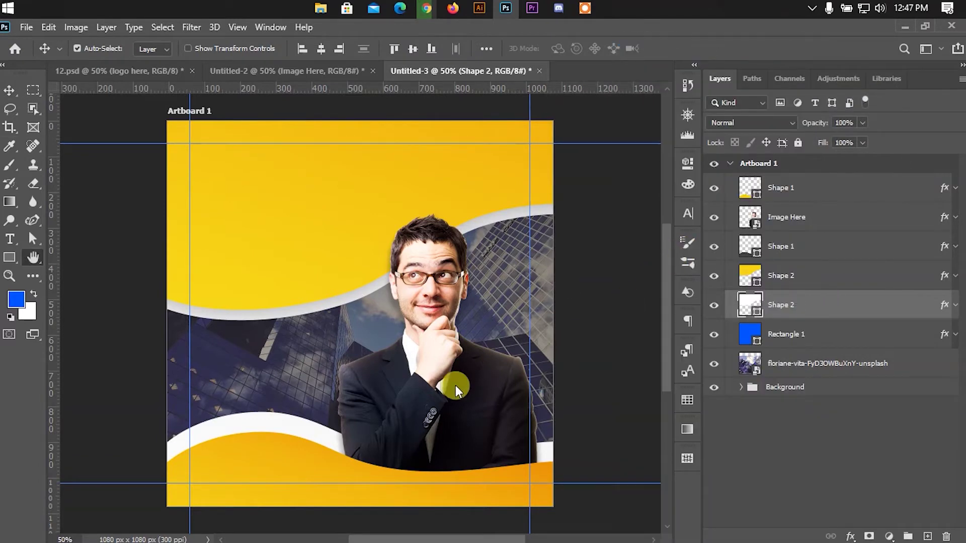
{"action": "left_click", "coordinate": [383, 441]}
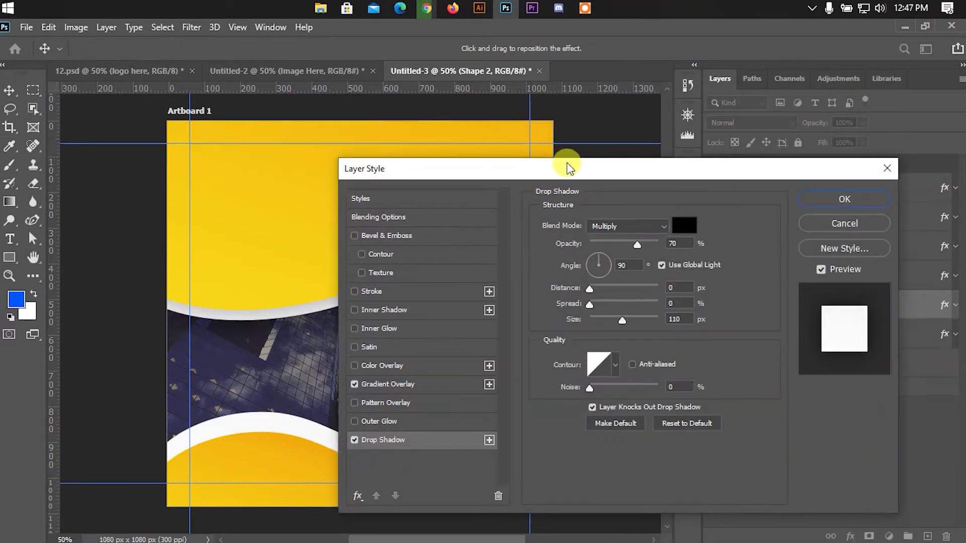
{"action": "left_click_drag", "start_coordinate": [568, 168], "coordinate": [803, 166]}
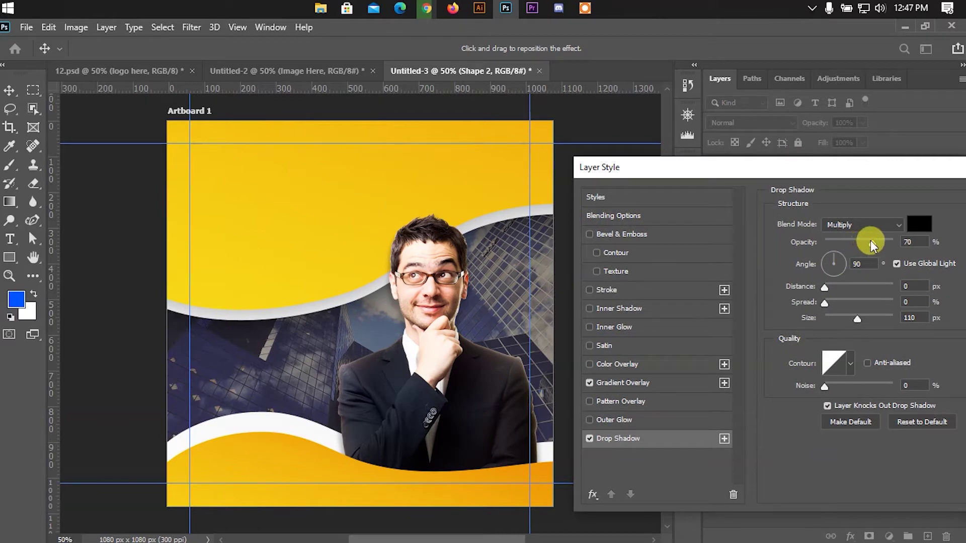
{"action": "left_click_drag", "start_coordinate": [871, 240], "coordinate": [860, 242]}
{"action": "mouse_move", "coordinate": [826, 288]}
{"action": "left_mouse_down"}
{"action": "mouse_move", "coordinate": [850, 286]}
{"action": "mouse_move", "coordinate": [829, 312]}
{"action": "mouse_move", "coordinate": [843, 312]}
{"action": "mouse_move", "coordinate": [846, 304]}
{"action": "mouse_move", "coordinate": [831, 303]}
{"action": "left_mouse_up"}
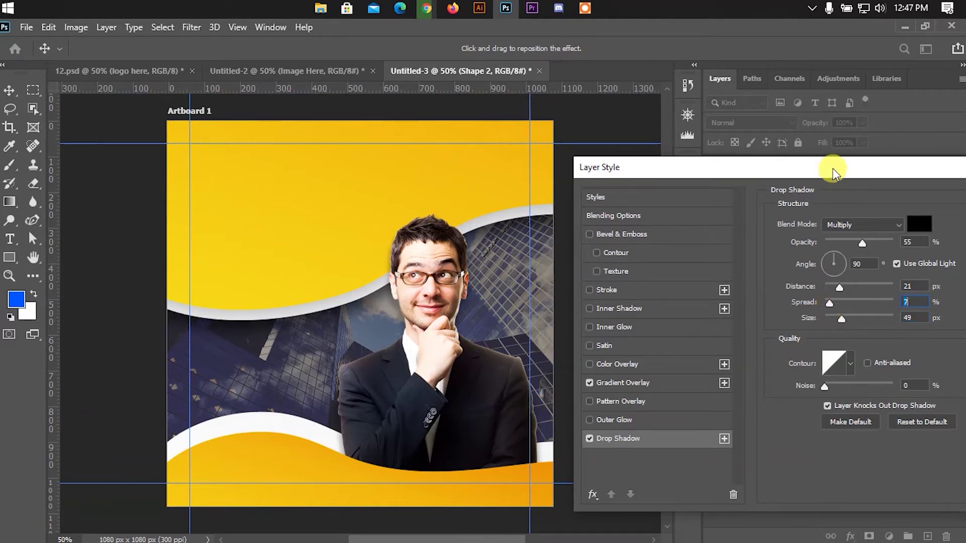
{"action": "left_click_drag", "start_coordinate": [831, 168], "coordinate": [615, 191]}
{"action": "left_click", "coordinate": [860, 225]}
Reduce the upper yellow wave's Drop Shadow size to about 27 px.
{"action": "left_click", "coordinate": [772, 275]}
{"action": "right_click", "coordinate": [778, 275]}
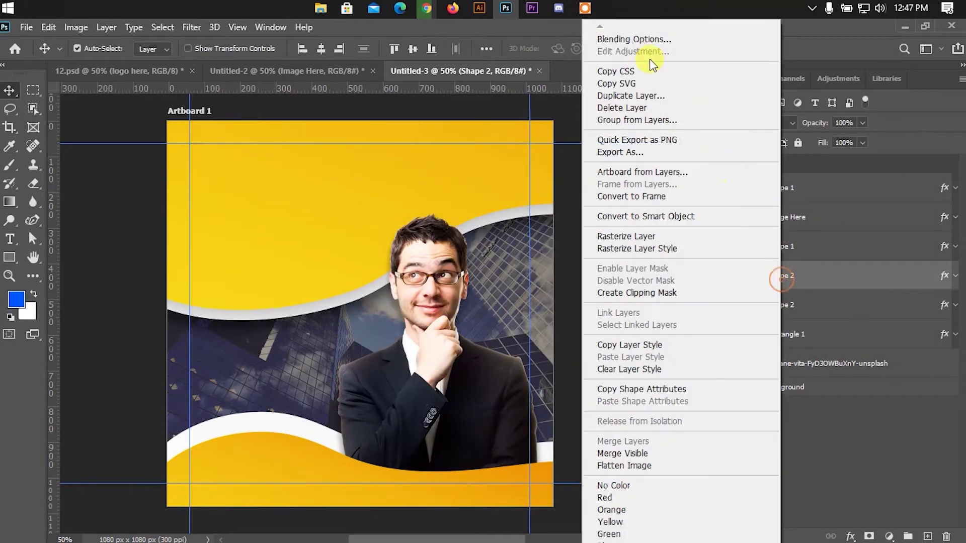
{"action": "left_click", "coordinate": [635, 38]}
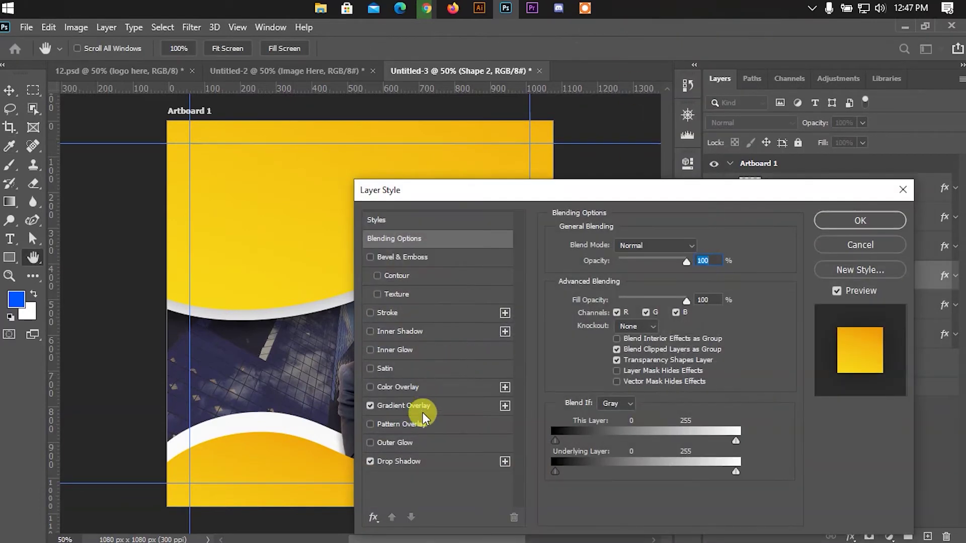
{"action": "left_click", "coordinate": [411, 456]}
{"action": "left_click_drag", "start_coordinate": [538, 196], "coordinate": [757, 190]}
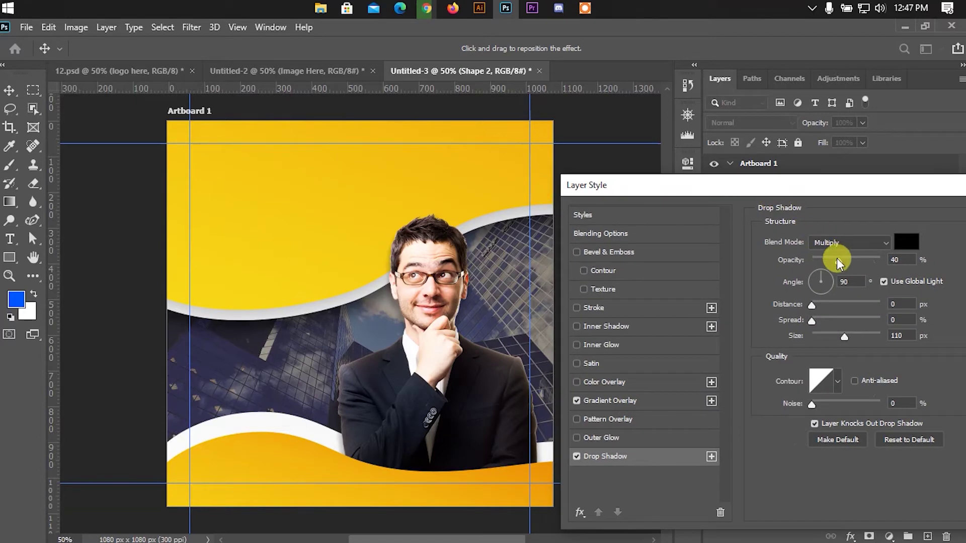
{"action": "left_click_drag", "start_coordinate": [843, 339], "coordinate": [824, 333]}
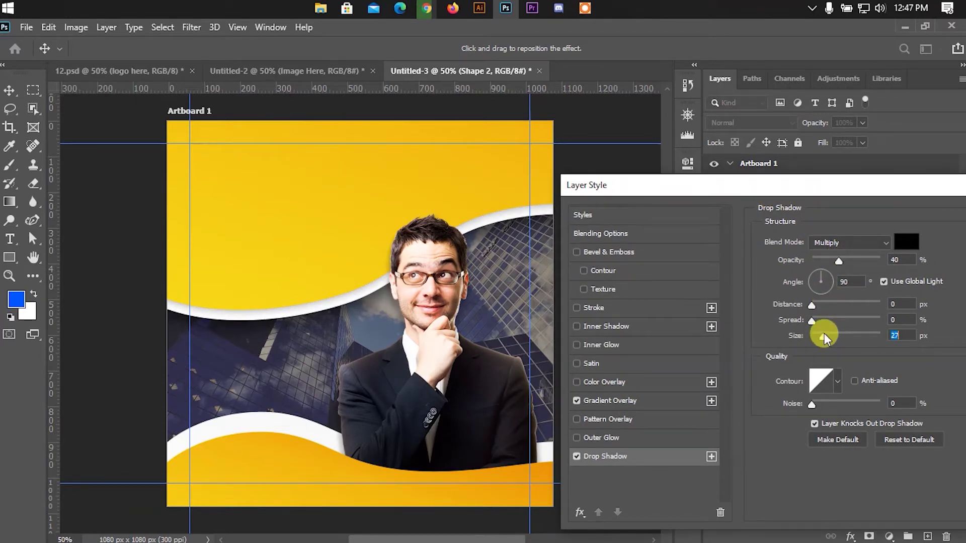
{"action": "left_click_drag", "start_coordinate": [767, 191], "coordinate": [586, 191]}
{"action": "left_click", "coordinate": [890, 221]}
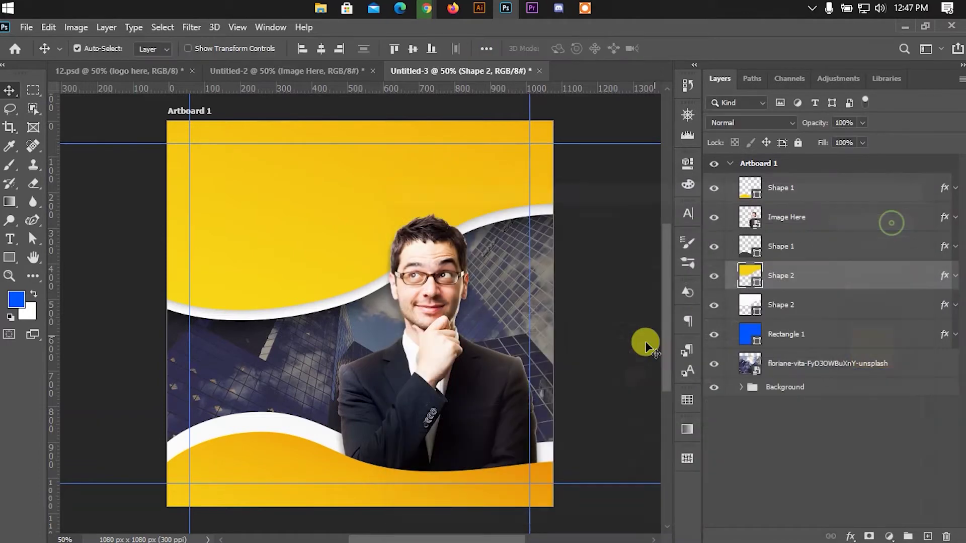
Give the lower white wave a Multiply Drop Shadow with 31% opacity, 0 px distance and 43 px size.
{"action": "left_click", "coordinate": [281, 432]}
{"action": "left_click", "coordinate": [243, 453]}
{"action": "left_click", "coordinate": [280, 425]}
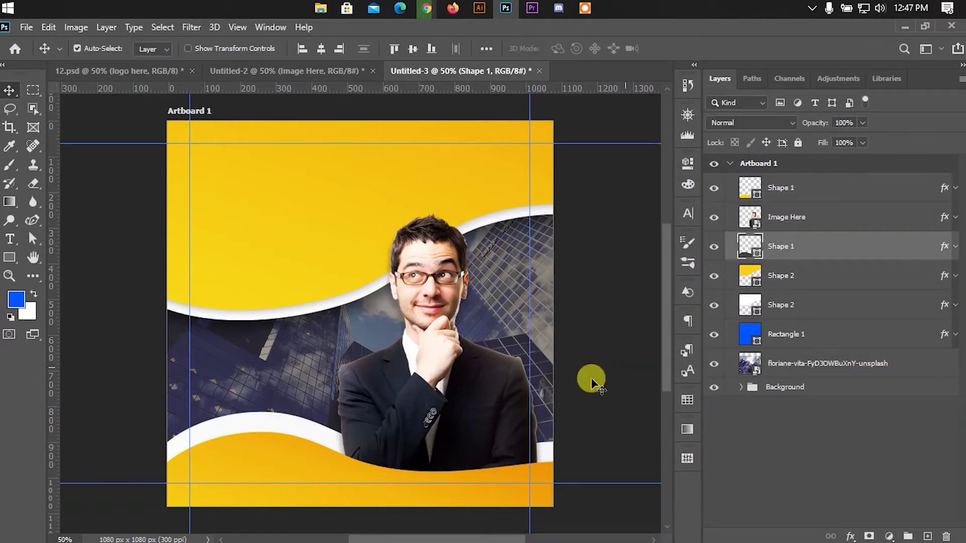
{"action": "left_click", "coordinate": [288, 456]}
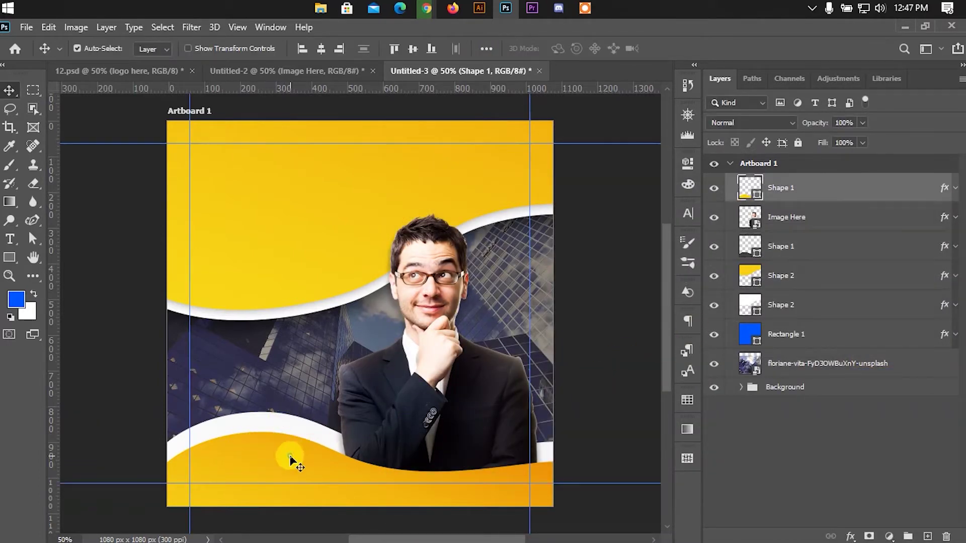
{"action": "left_click", "coordinate": [292, 422]}
{"action": "right_click", "coordinate": [793, 253]}
{"action": "left_click", "coordinate": [677, 39]}
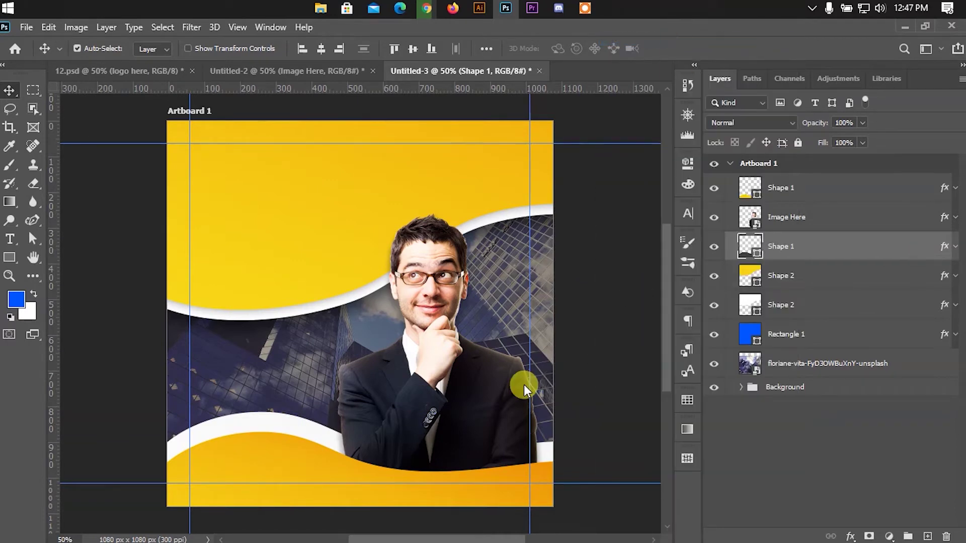
{"action": "left_click", "coordinate": [416, 456]}
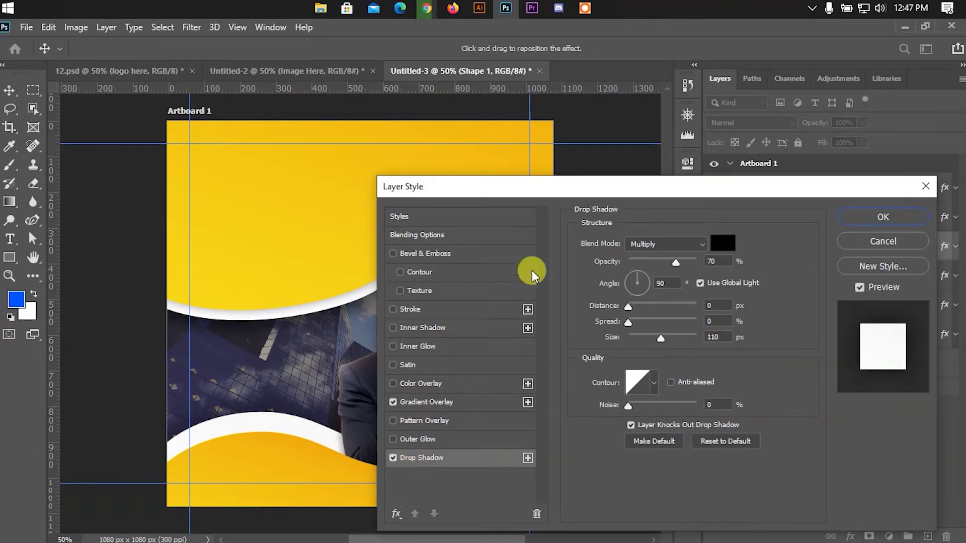
{"action": "left_click_drag", "start_coordinate": [564, 191], "coordinate": [748, 182]}
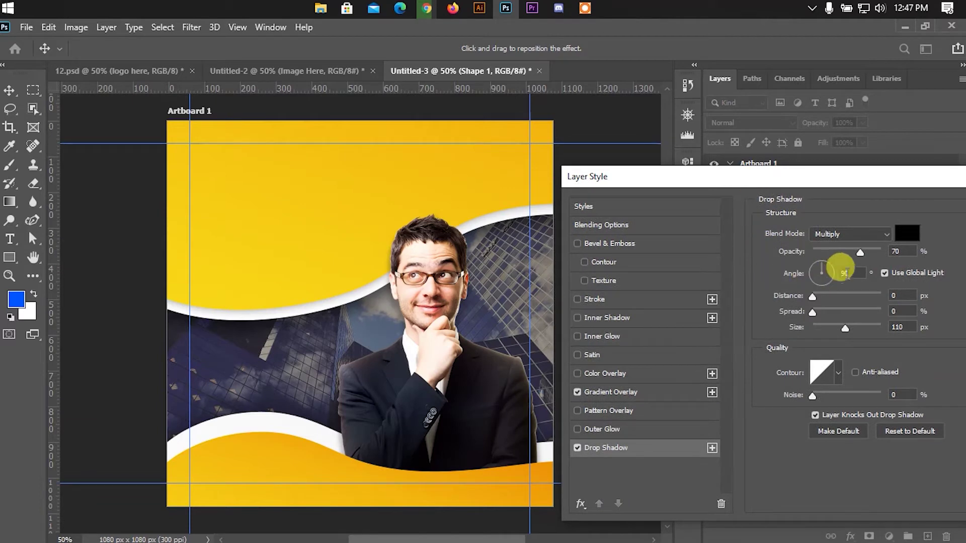
{"action": "mouse_move", "coordinate": [828, 251]}
{"action": "left_mouse_down"}
{"action": "mouse_move", "coordinate": [849, 250]}
{"action": "mouse_move", "coordinate": [834, 252]}
{"action": "left_mouse_up"}
{"action": "mouse_move", "coordinate": [838, 325]}
{"action": "left_mouse_down"}
{"action": "mouse_move", "coordinate": [813, 326]}
{"action": "mouse_move", "coordinate": [829, 326]}
{"action": "left_mouse_up"}
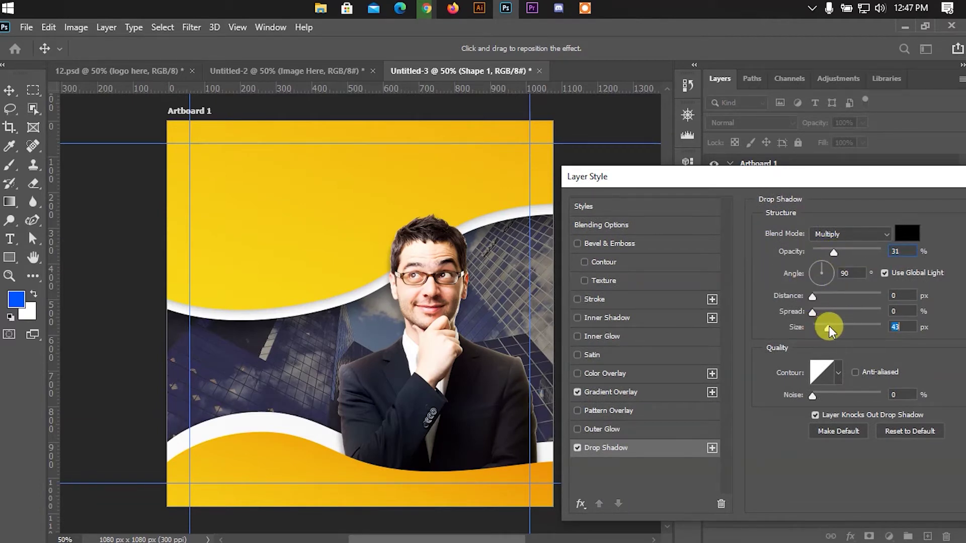
{"action": "left_click_drag", "start_coordinate": [874, 186], "coordinate": [690, 183]}
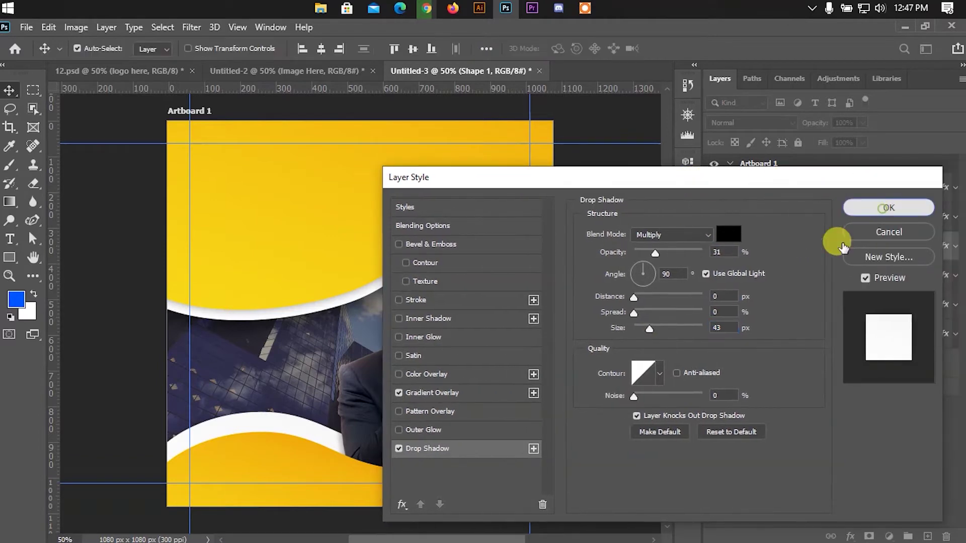
{"action": "left_click", "coordinate": [890, 207]}
Add a Multiply Drop Shadow to the lower yellow wave with 36% opacity, 0 px distance and 29 px size.
{"action": "right_click", "coordinate": [803, 188]}
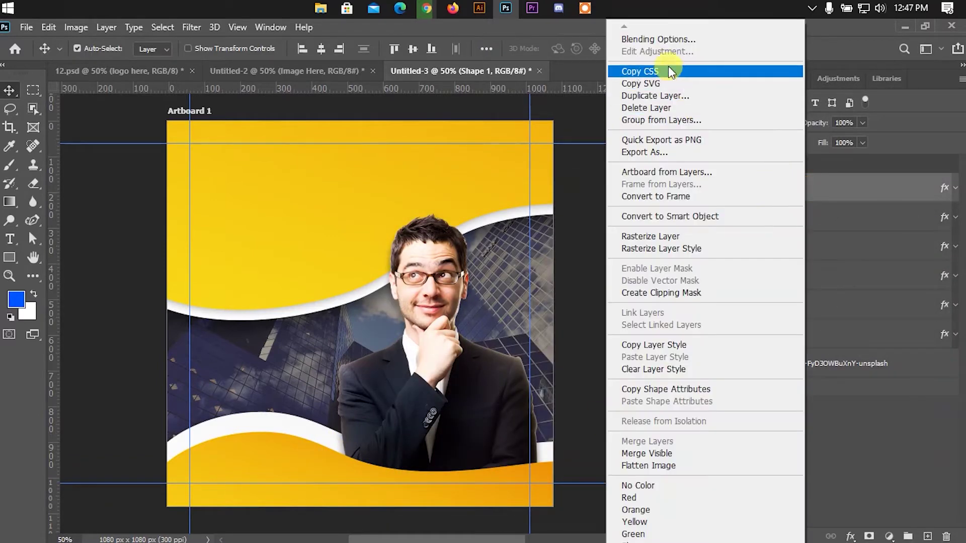
{"action": "left_click", "coordinate": [657, 41]}
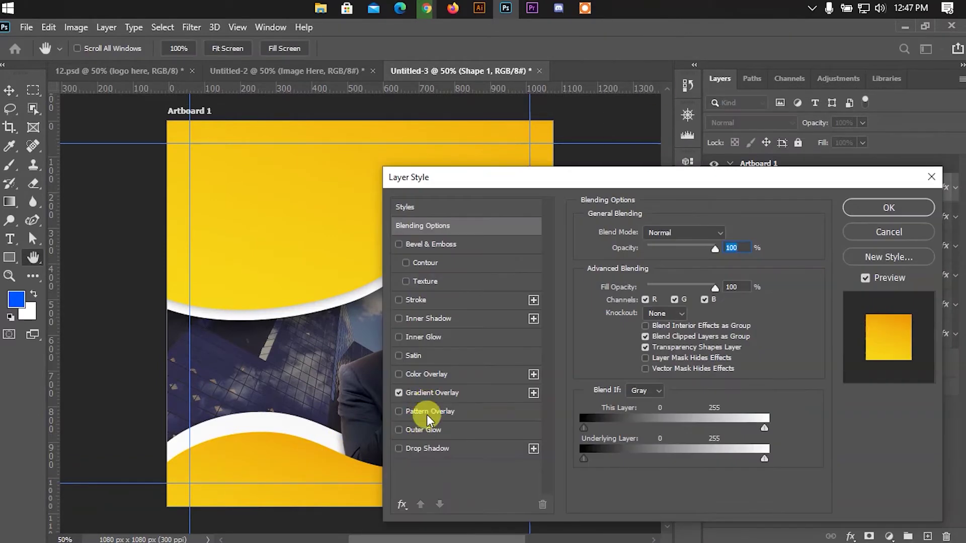
{"action": "left_click", "coordinate": [428, 448]}
{"action": "left_click_drag", "start_coordinate": [647, 180], "coordinate": [842, 182]}
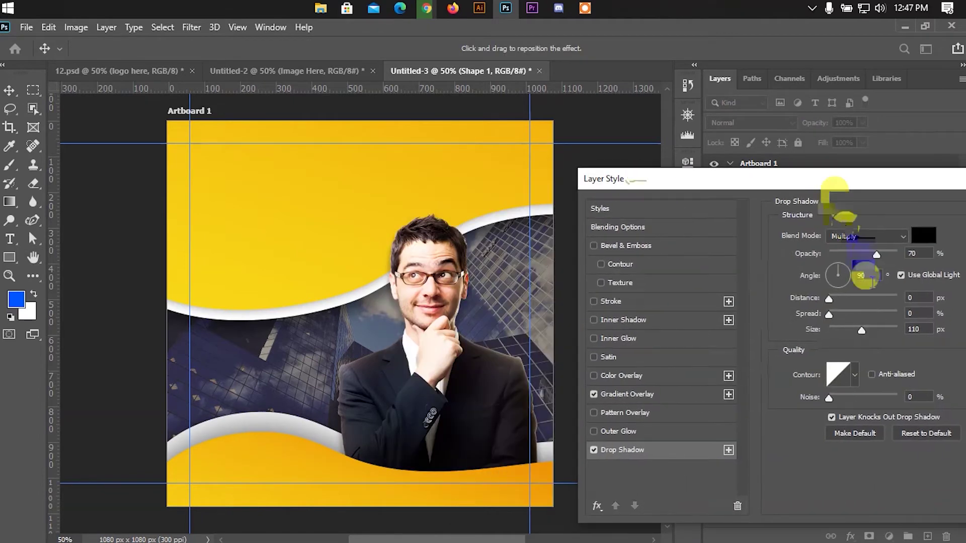
{"action": "left_click_drag", "start_coordinate": [863, 332], "coordinate": [843, 331]}
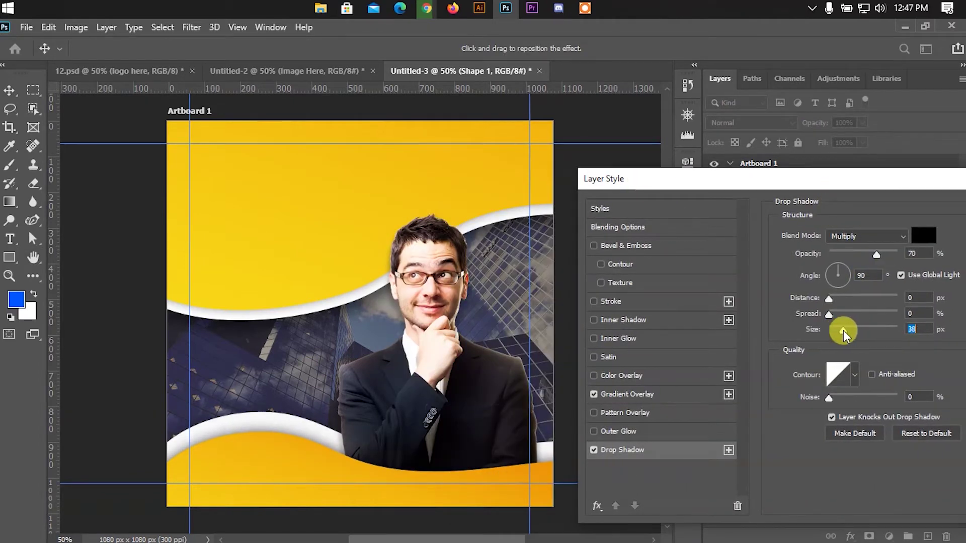
{"action": "left_click_drag", "start_coordinate": [876, 255], "coordinate": [850, 255]}
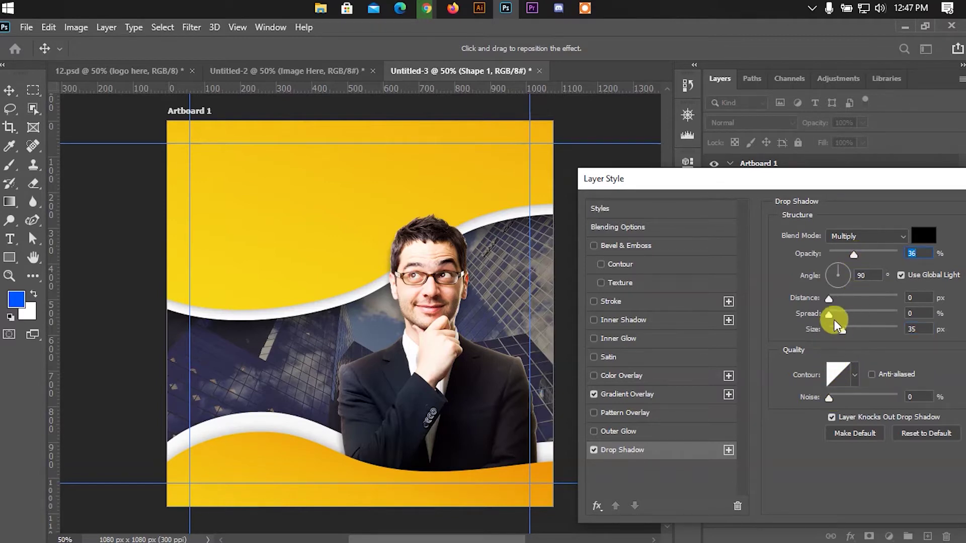
{"action": "left_click_drag", "start_coordinate": [828, 298], "coordinate": [841, 333]}
{"action": "left_click_drag", "start_coordinate": [819, 177], "coordinate": [636, 188]}
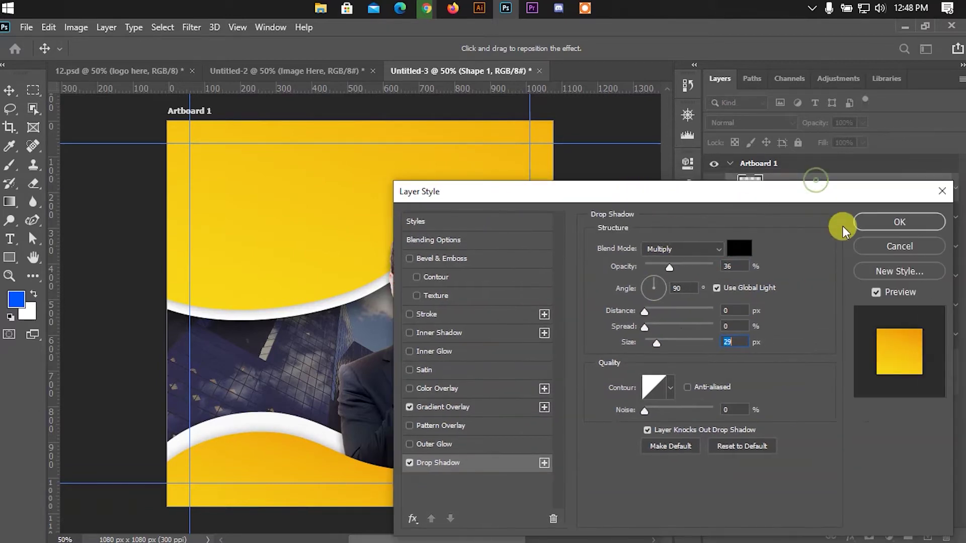
{"action": "left_click", "coordinate": [863, 220]}
Duplicate the upper yellow wave and place the copy slightly above the original.
{"action": "left_click", "coordinate": [471, 360]}
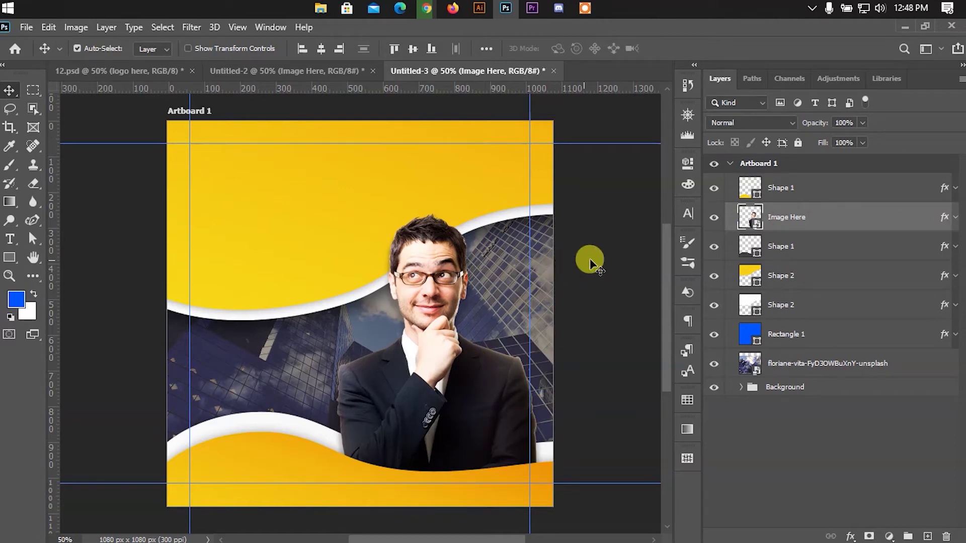
{"action": "left_click", "coordinate": [619, 258]}
{"action": "left_click", "coordinate": [327, 248]}
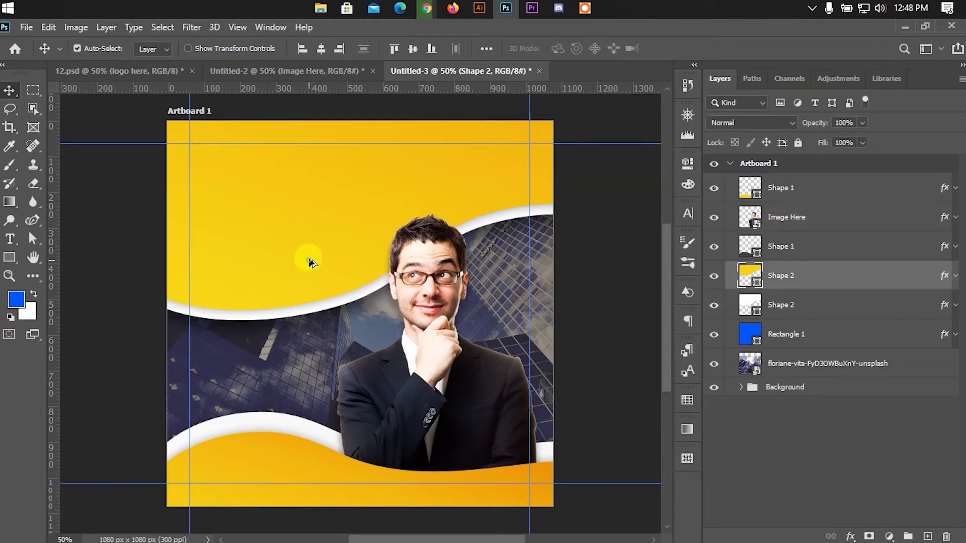
{"action": "mouse_move", "coordinate": [308, 262]}
{"action": "left_mouse_down"}
{"action": "mouse_move", "coordinate": [312, 237]}
{"action": "mouse_move", "coordinate": [309, 251]}
{"action": "left_mouse_up"}
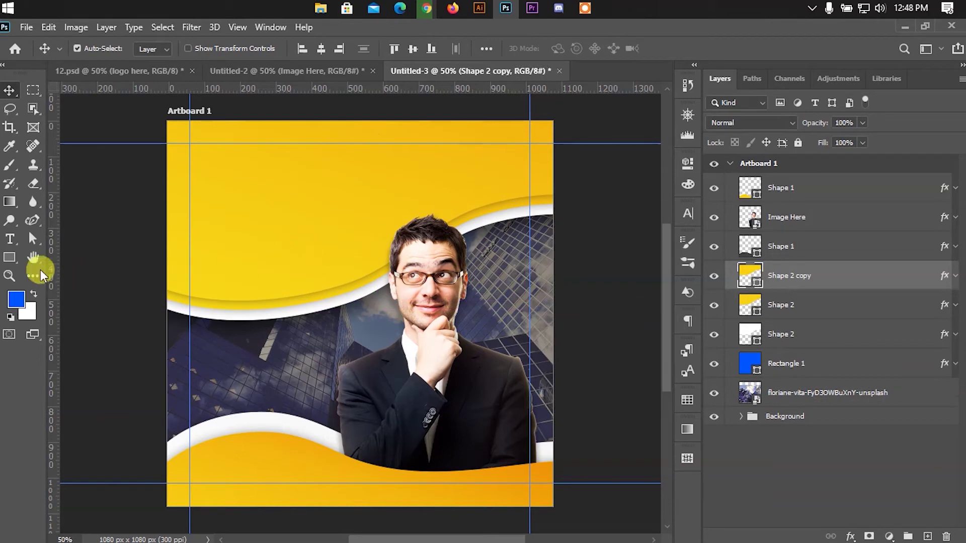
Turn off the Gradient Overlay and Drop Shadow effects on the duplicated upper yellow wave.
{"action": "right_click", "coordinate": [773, 274]}
{"action": "left_click", "coordinate": [633, 39]}
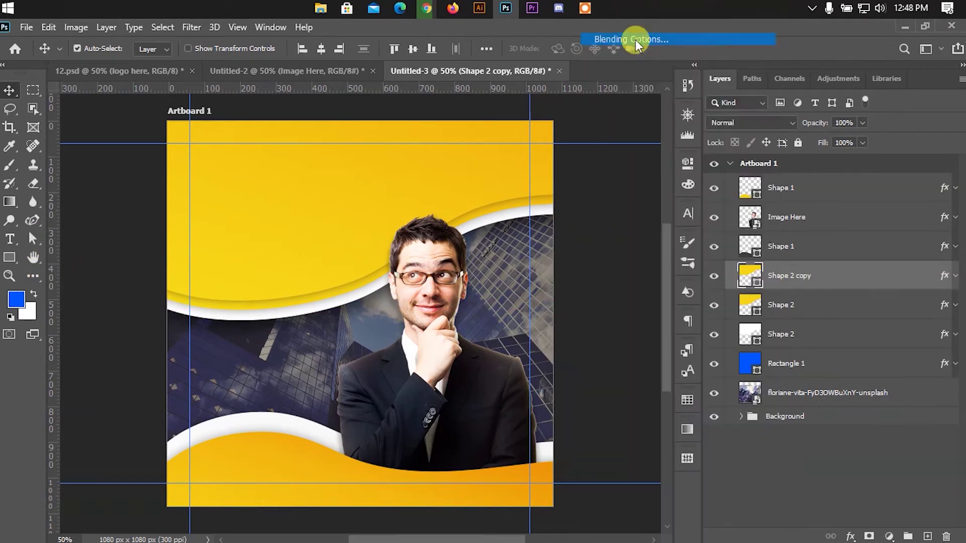
{"action": "left_click", "coordinate": [410, 407]}
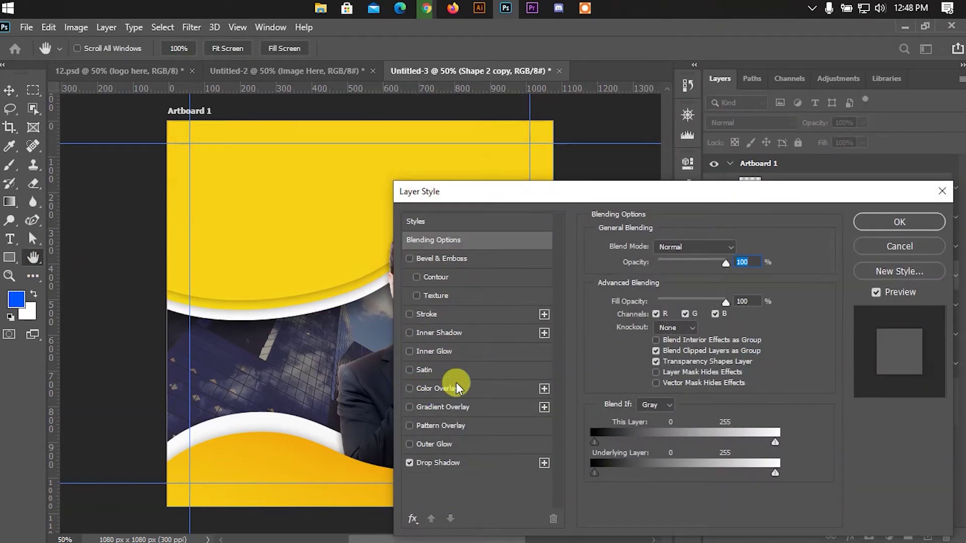
{"action": "left_click", "coordinate": [875, 221]}
{"action": "right_click", "coordinate": [781, 300]}
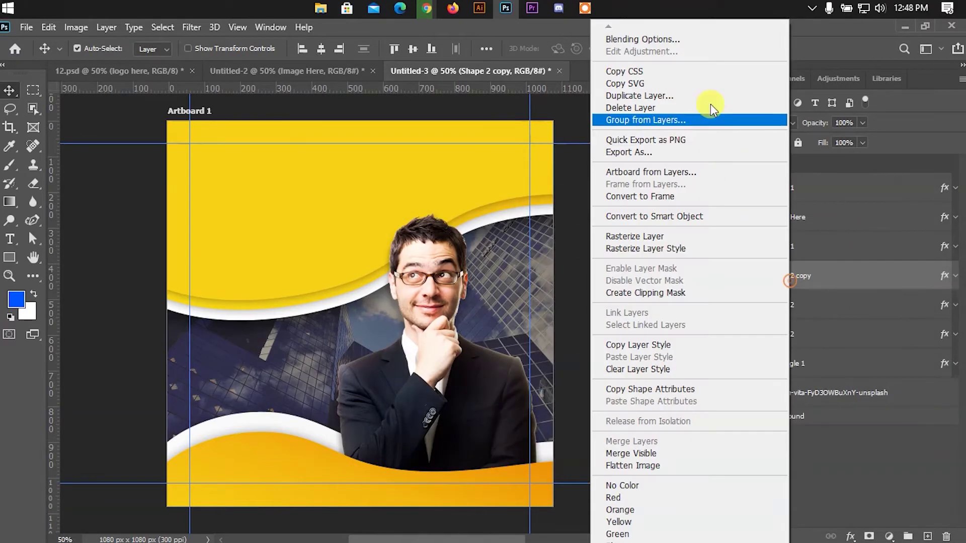
{"action": "left_click", "coordinate": [654, 38]}
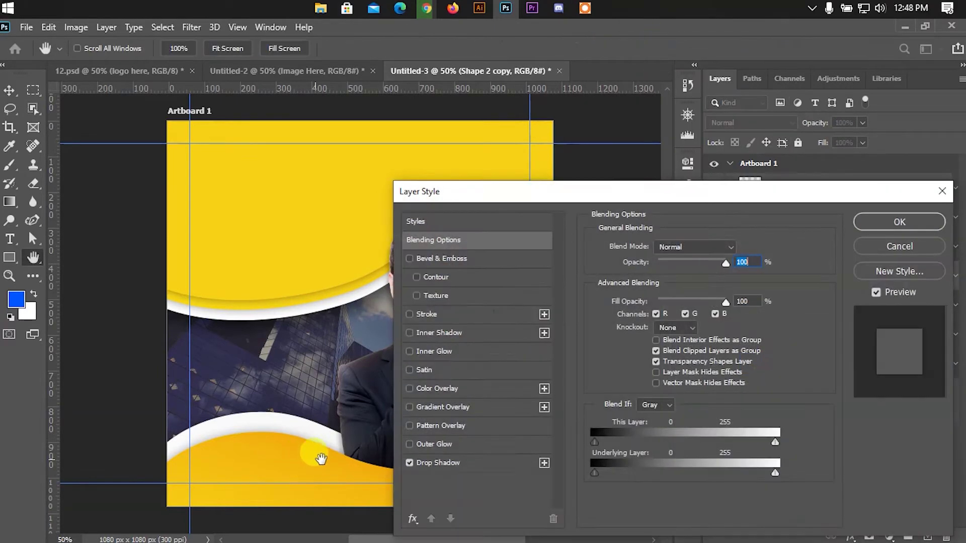
{"action": "left_click", "coordinate": [408, 463]}
{"action": "left_click", "coordinate": [861, 226]}
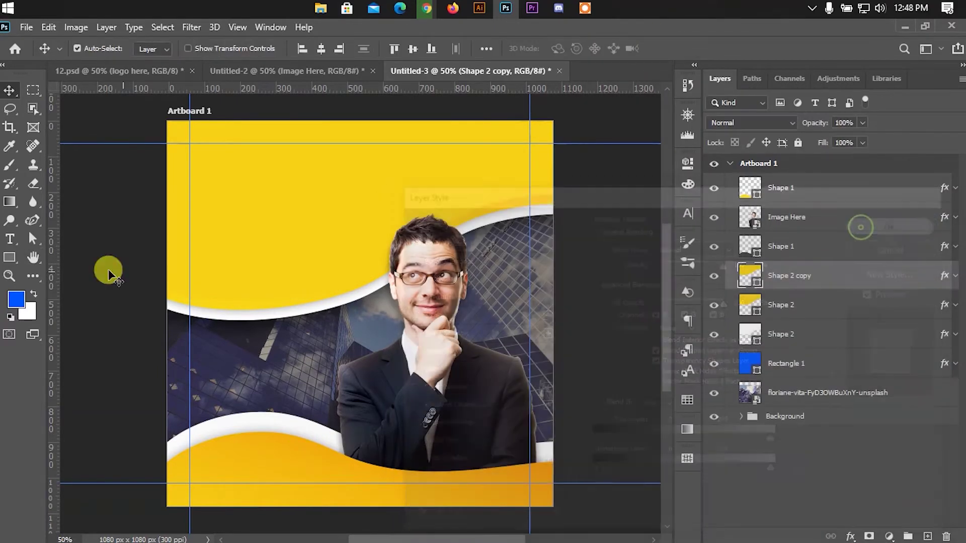
Remove the duplicated wave's fill and give it a black stroke so it becomes a thin outline.
{"action": "left_click", "coordinate": [32, 239]}
{"action": "left_click", "coordinate": [210, 48]}
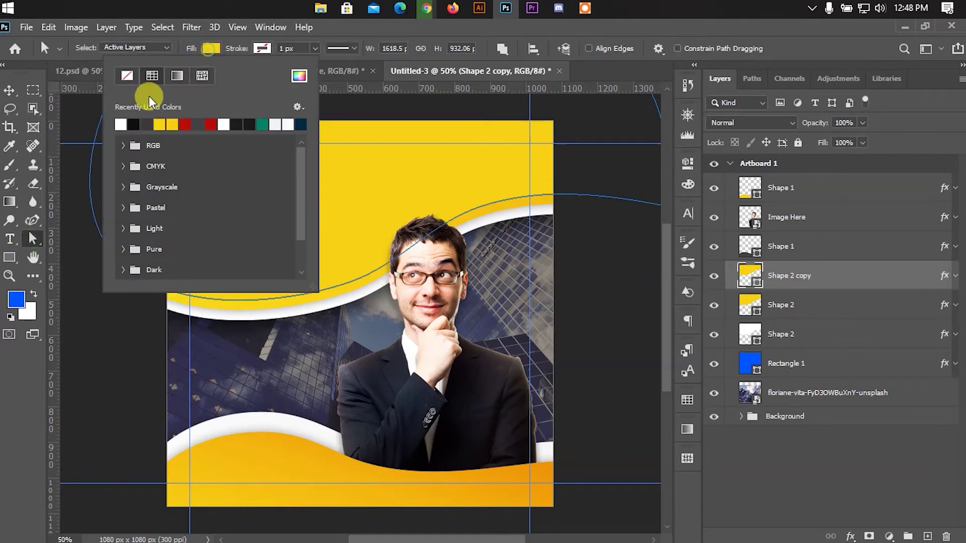
{"action": "left_click", "coordinate": [133, 124]}
{"action": "left_click", "coordinate": [262, 48]}
{"action": "left_click", "coordinate": [210, 48]}
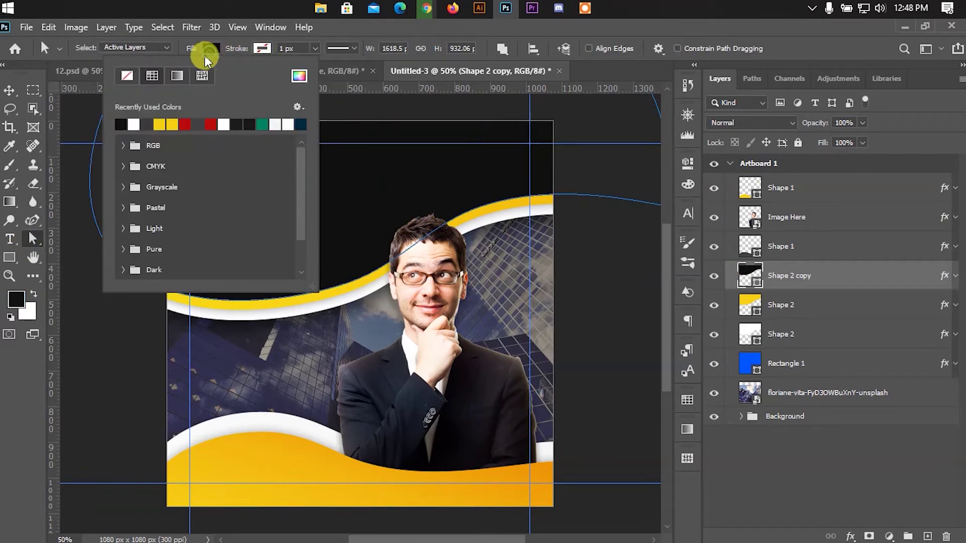
{"action": "left_click", "coordinate": [128, 76]}
{"action": "left_click", "coordinate": [262, 49]}
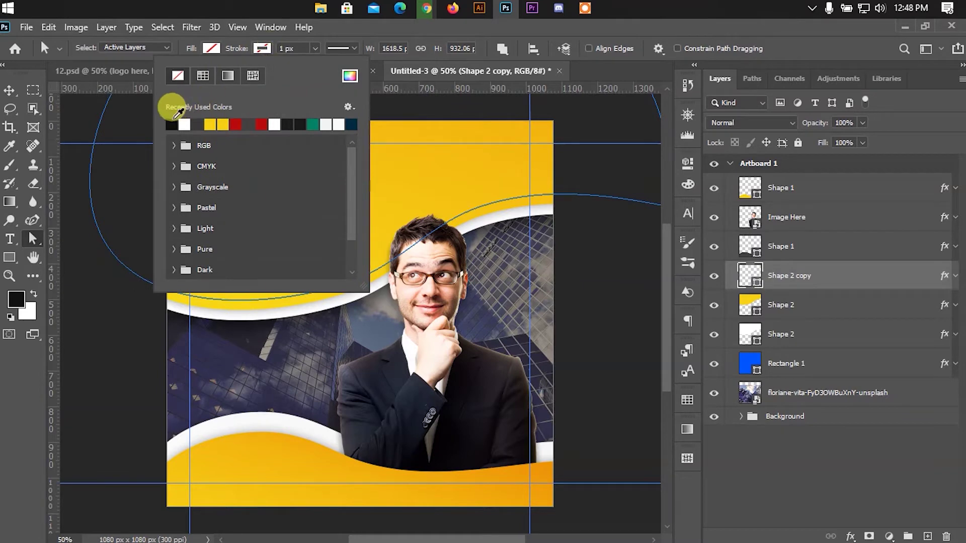
{"action": "left_click", "coordinate": [171, 125]}
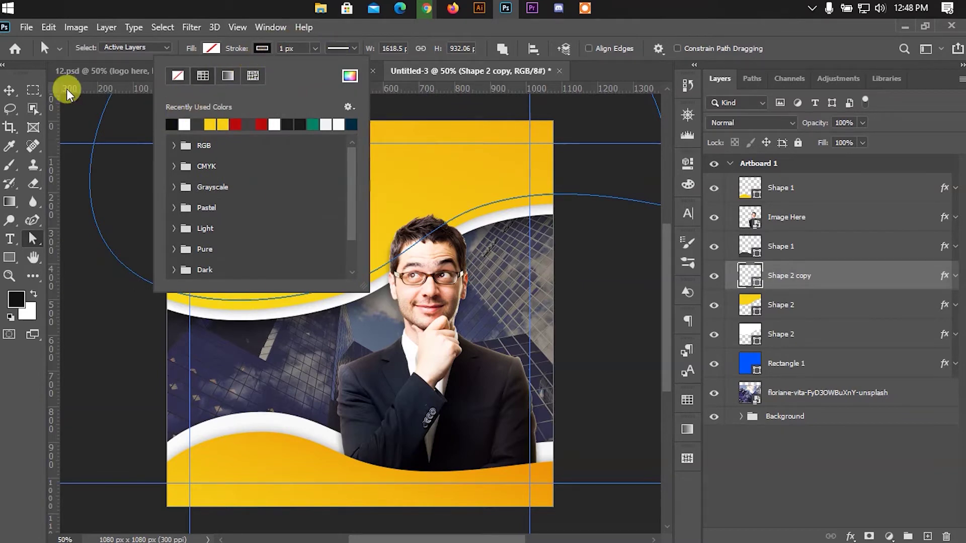
{"action": "left_click", "coordinate": [9, 90]}
{"action": "left_click", "coordinate": [80, 194]}
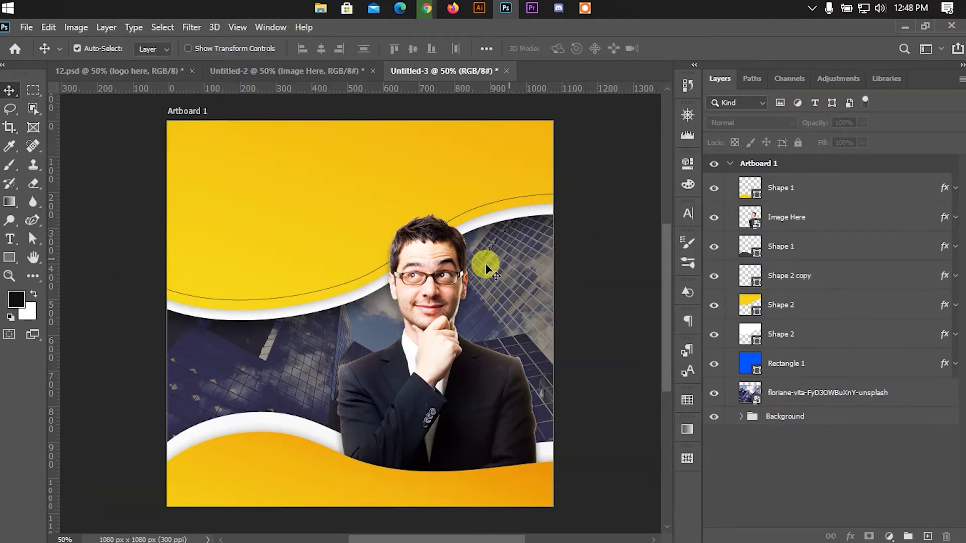
Hide and show the individual wave layers to check which one holds the thin outline.
{"action": "left_click", "coordinate": [309, 223]}
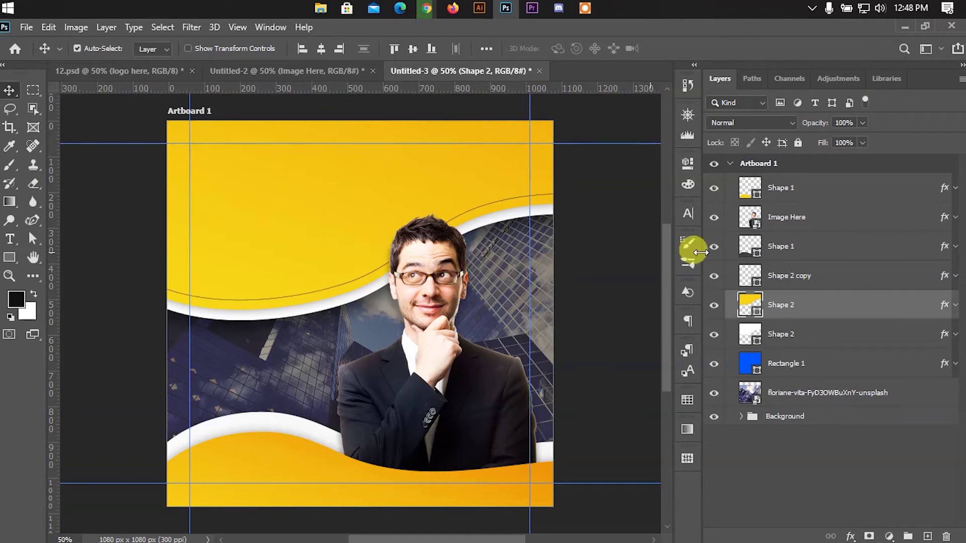
{"action": "left_click", "coordinate": [755, 245]}
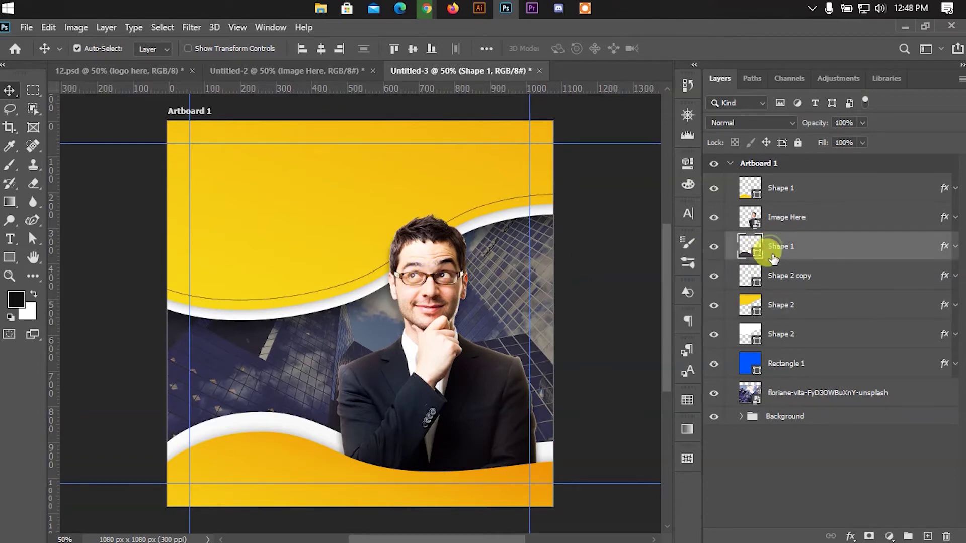
{"action": "left_click", "coordinate": [713, 247]}
{"action": "left_click", "coordinate": [713, 246]}
{"action": "left_click", "coordinate": [713, 189]}
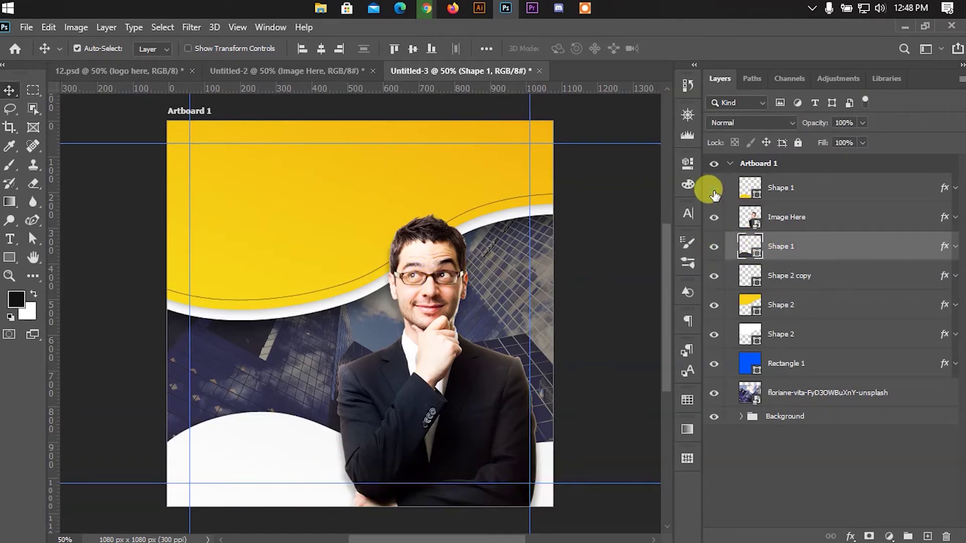
{"action": "left_click", "coordinate": [714, 189]}
{"action": "left_click", "coordinate": [714, 334]}
{"action": "left_click", "coordinate": [713, 334]}
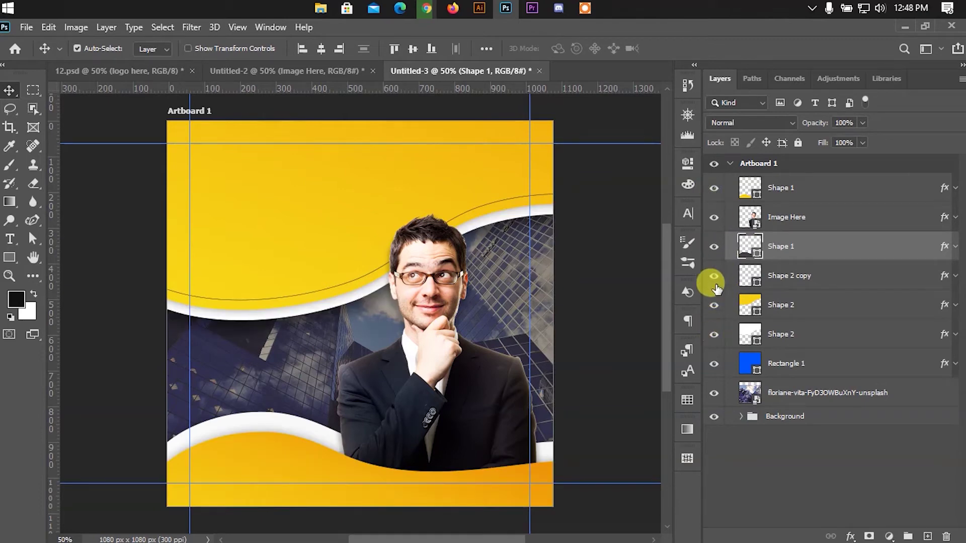
{"action": "left_click", "coordinate": [713, 277]}
{"action": "left_click", "coordinate": [714, 277]}
Set the stroke width of the Shape 2 copy outline to 1.5 px.
{"action": "left_click", "coordinate": [786, 275]}
{"action": "left_click", "coordinate": [34, 238]}
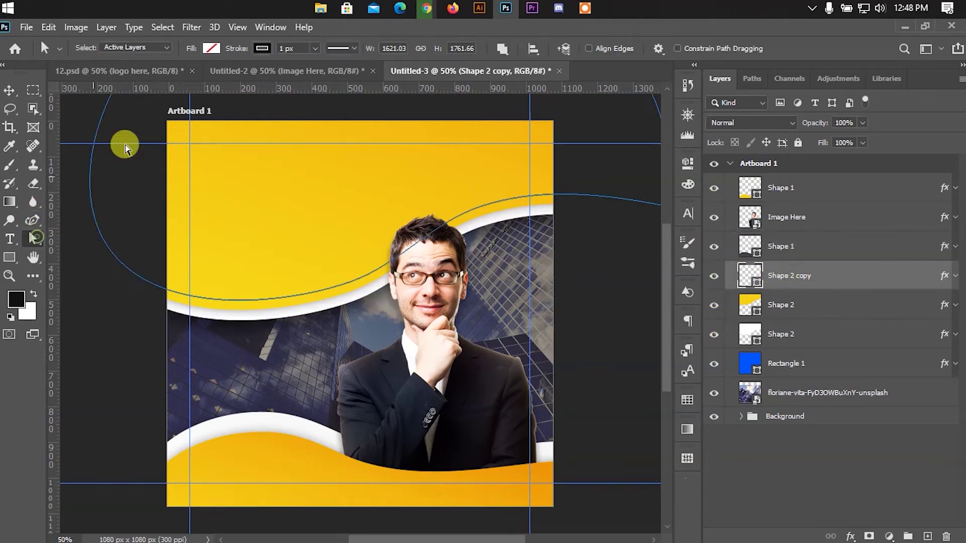
{"action": "left_click", "coordinate": [277, 48]}
{"action": "key", "text": "Up"}
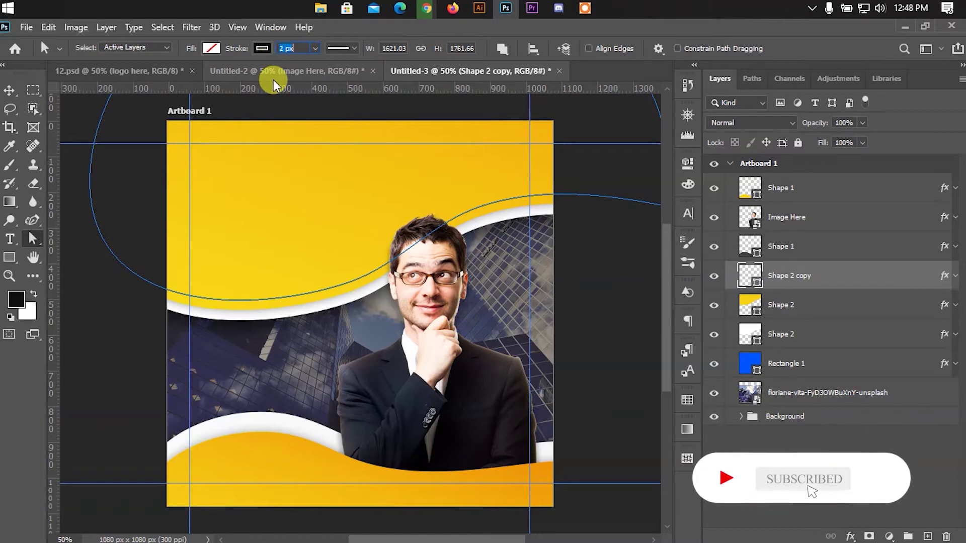
{"action": "left_click", "coordinate": [10, 90]}
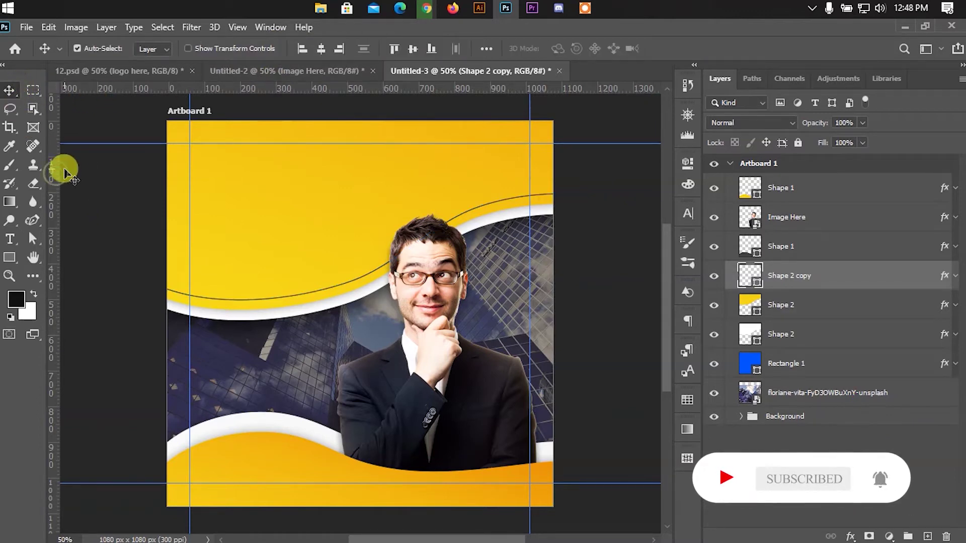
{"action": "left_click", "coordinate": [33, 238]}
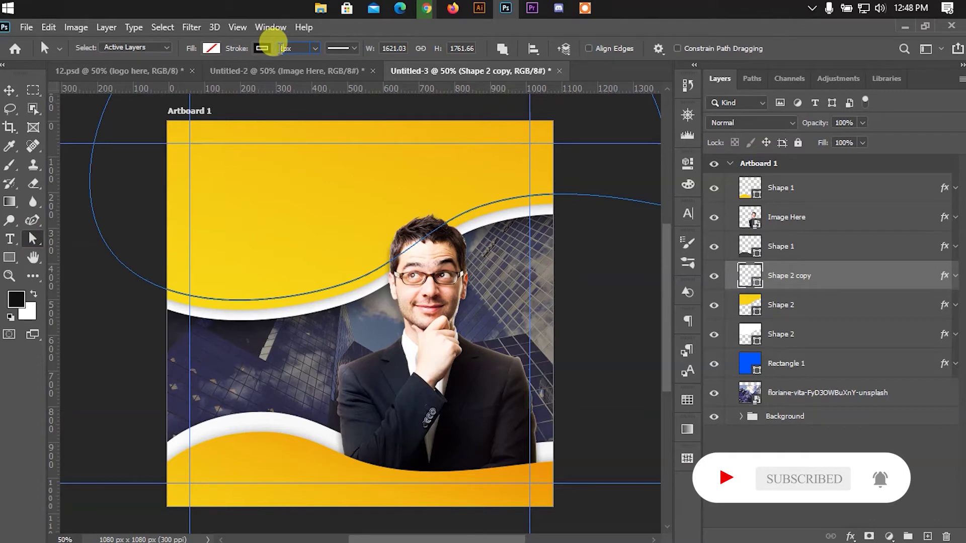
{"action": "type", "text": "1.5"}
{"action": "key", "text": "Return"}
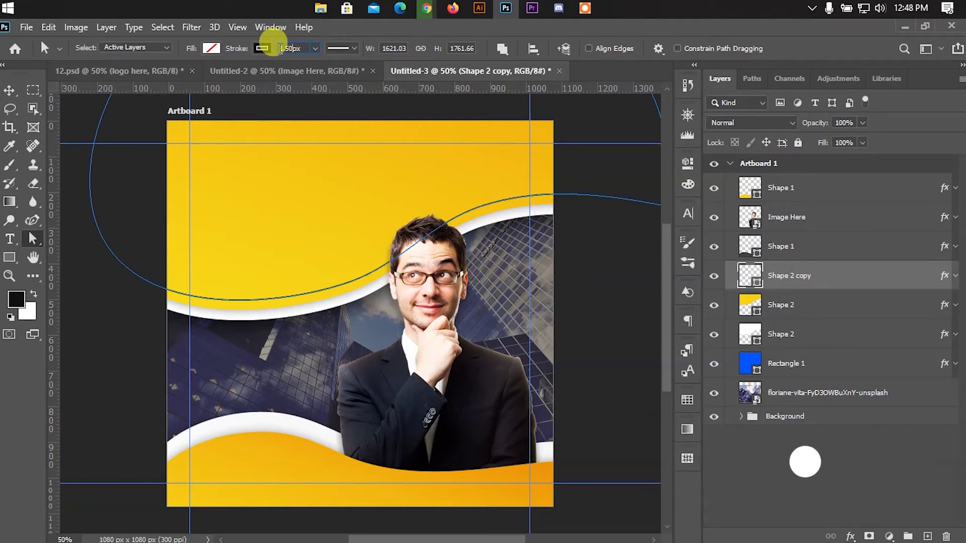
Draw a black circle about 26 px in diameter on the thin outline along the low part of the upper yellow wave.
{"action": "left_click", "coordinate": [9, 88]}
{"action": "left_click", "coordinate": [95, 241]}
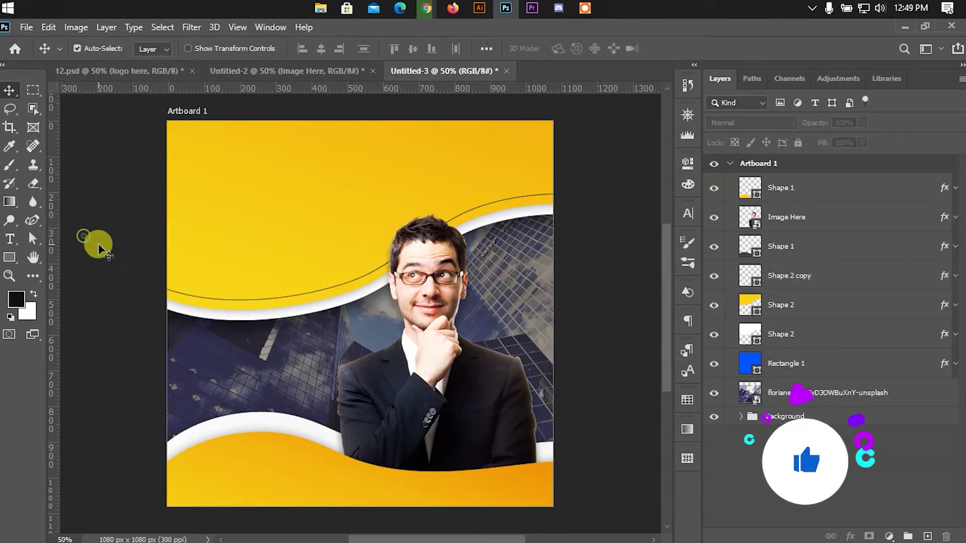
{"action": "left_click", "coordinate": [11, 258]}
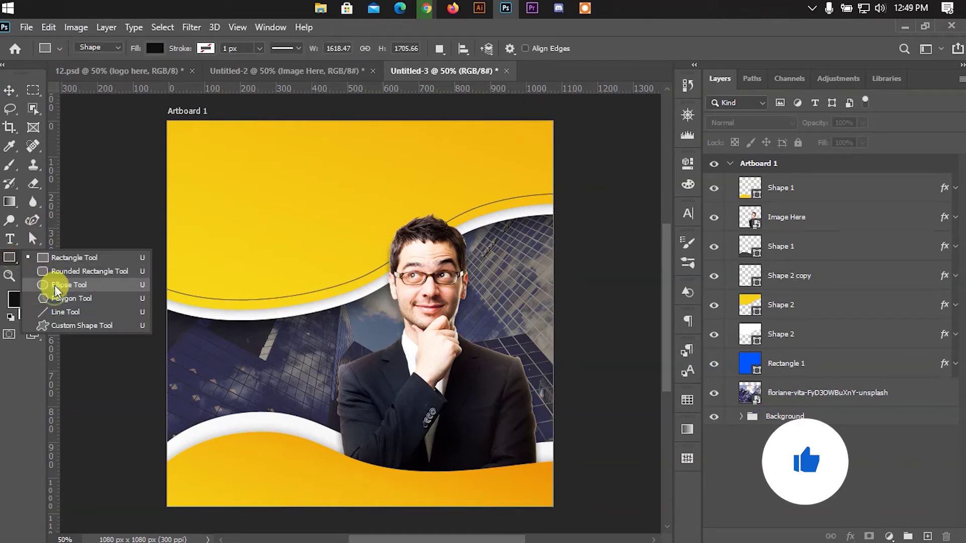
{"action": "left_click", "coordinate": [69, 285]}
{"action": "scroll", "coordinate": [198, 290], "scroll_direction": "down", "scroll_amount": 1}
{"action": "scroll", "coordinate": [215, 287], "scroll_direction": "up", "scroll_amount": 2}
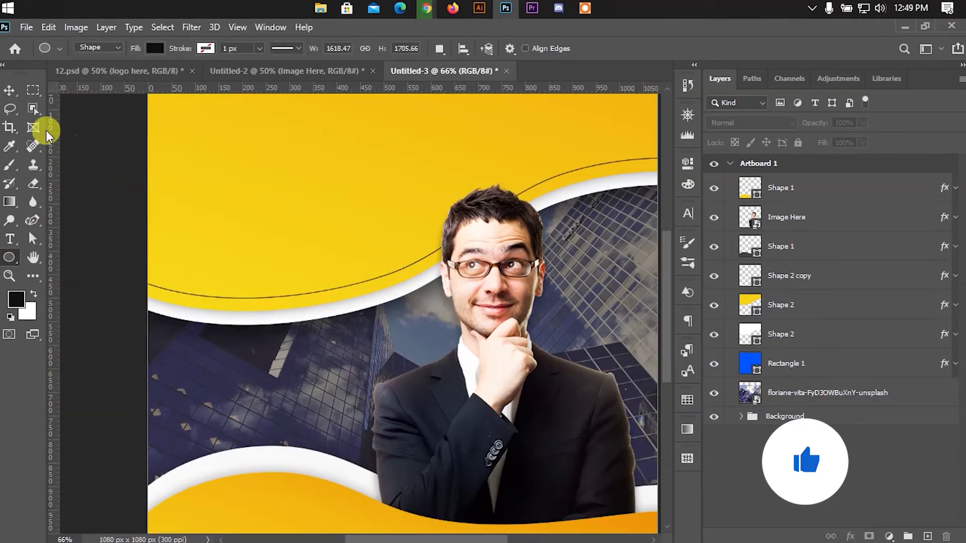
{"action": "left_click", "coordinate": [9, 89]}
{"action": "left_click", "coordinate": [200, 155]}
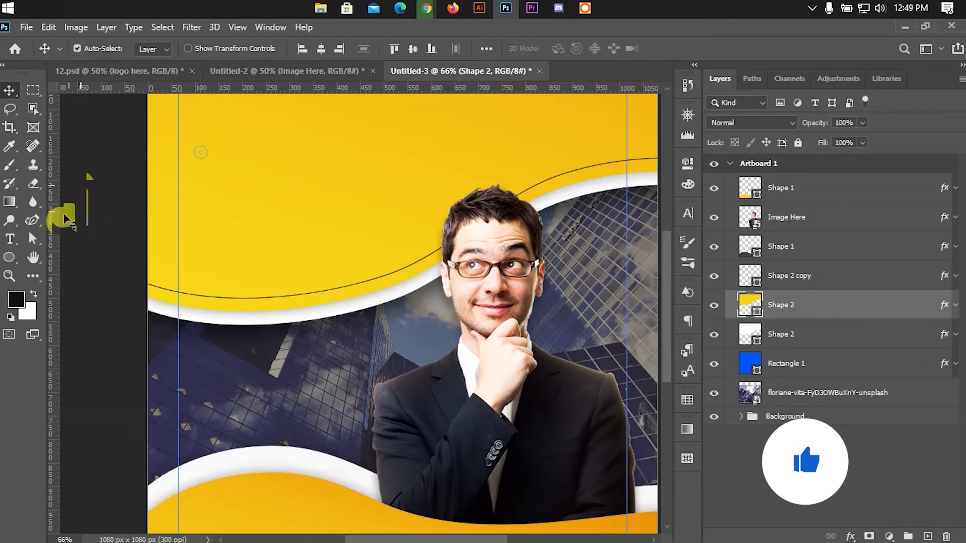
{"action": "left_click", "coordinate": [9, 90]}
{"action": "left_click", "coordinate": [259, 377]}
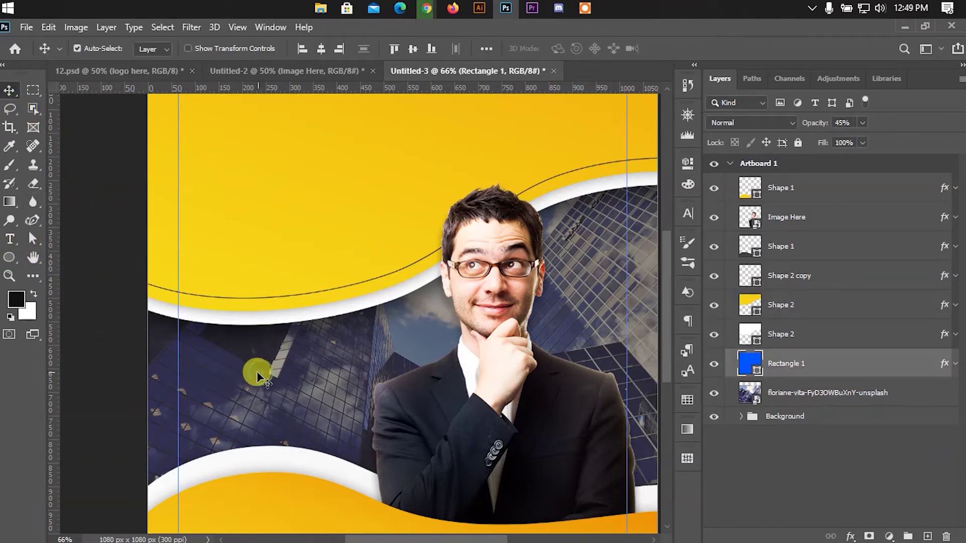
{"action": "left_click", "coordinate": [102, 376]}
{"action": "left_click", "coordinate": [15, 257]}
{"action": "left_click_drag", "start_coordinate": [225, 256], "coordinate": [254, 299]}
Duplicate the black dot and place the copy on the thin outline to the right of the man's head.
{"action": "left_click", "coordinate": [10, 90]}
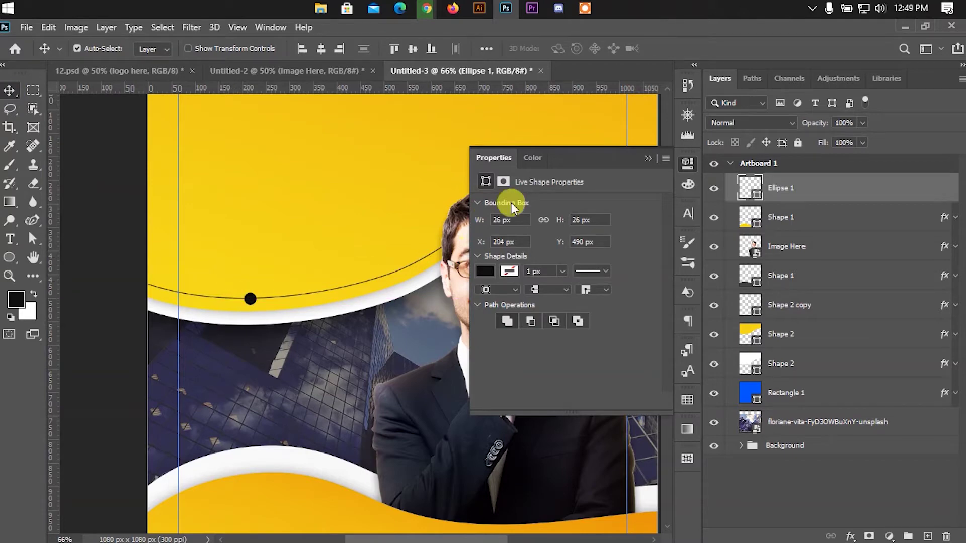
{"action": "left_click", "coordinate": [636, 160]}
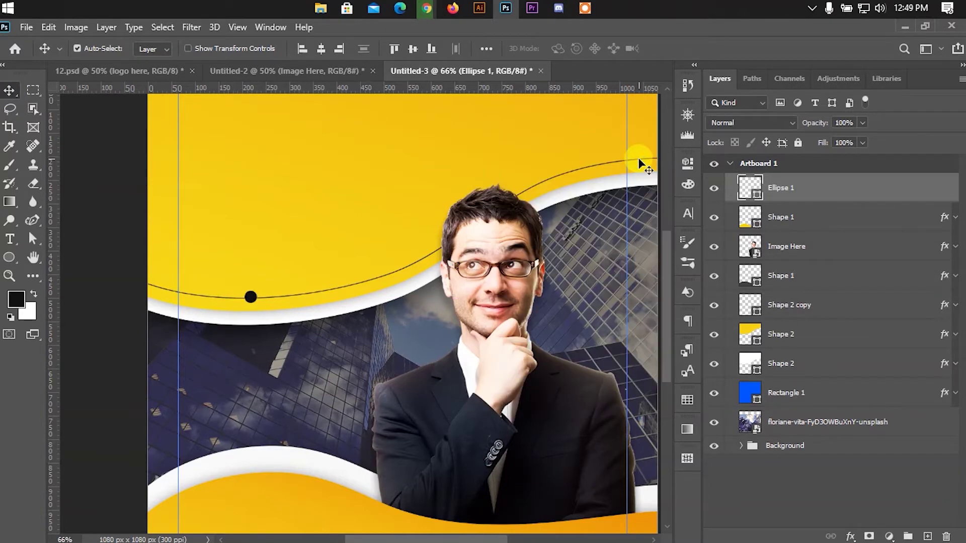
{"action": "scroll", "coordinate": [206, 259], "scroll_direction": "down", "scroll_amount": 3}
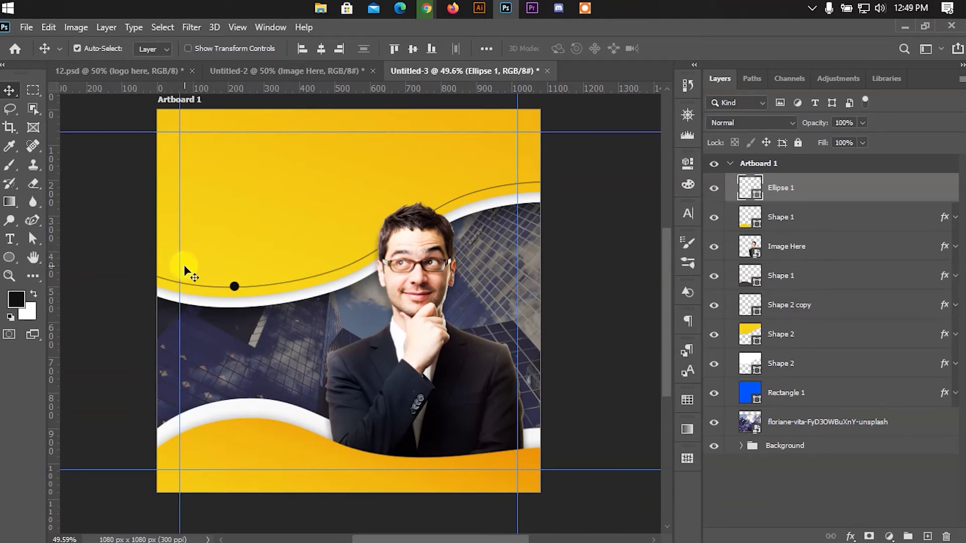
{"action": "left_click_drag", "start_coordinate": [234, 286], "coordinate": [484, 192]}
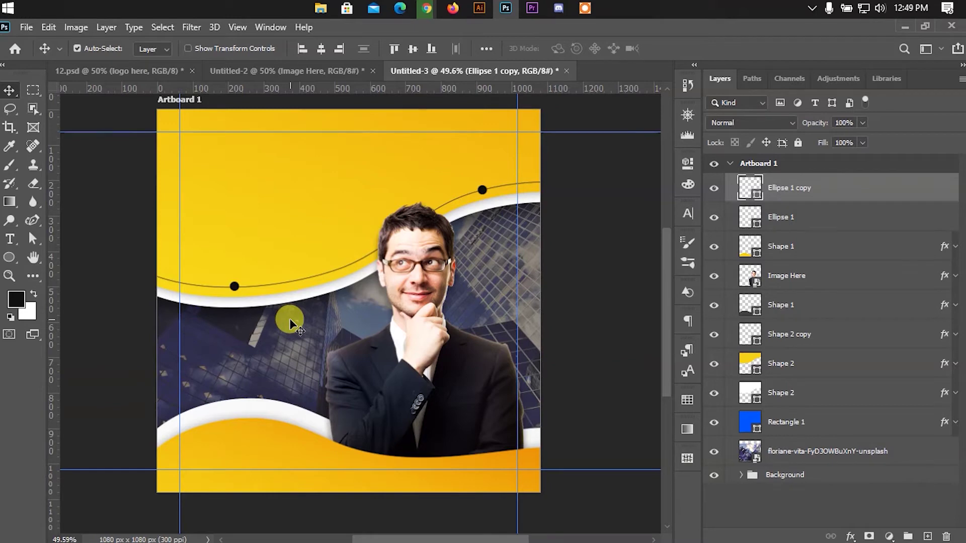
Hide and show the shape layers one by one to identify which ones form the upper wave.
{"action": "left_click", "coordinate": [793, 250]}
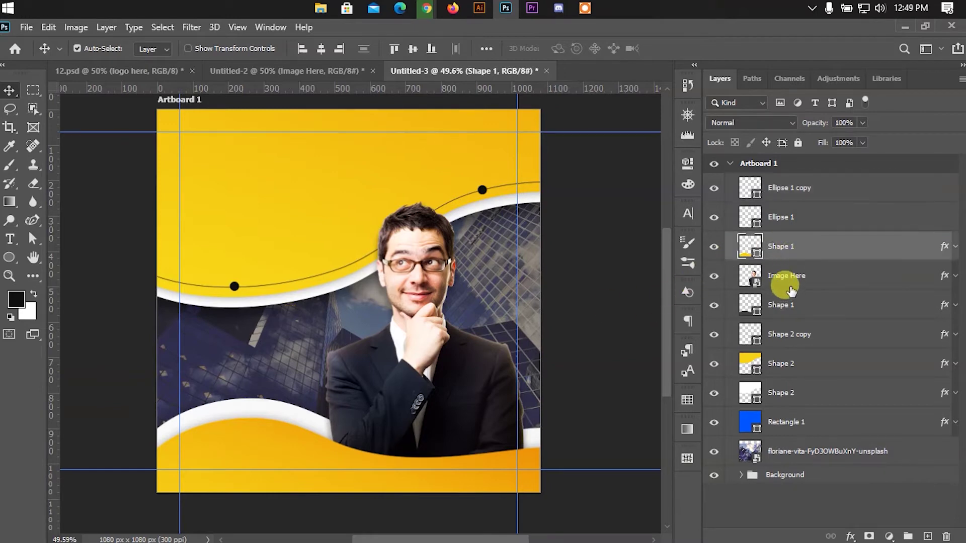
{"action": "left_click", "coordinate": [714, 217]}
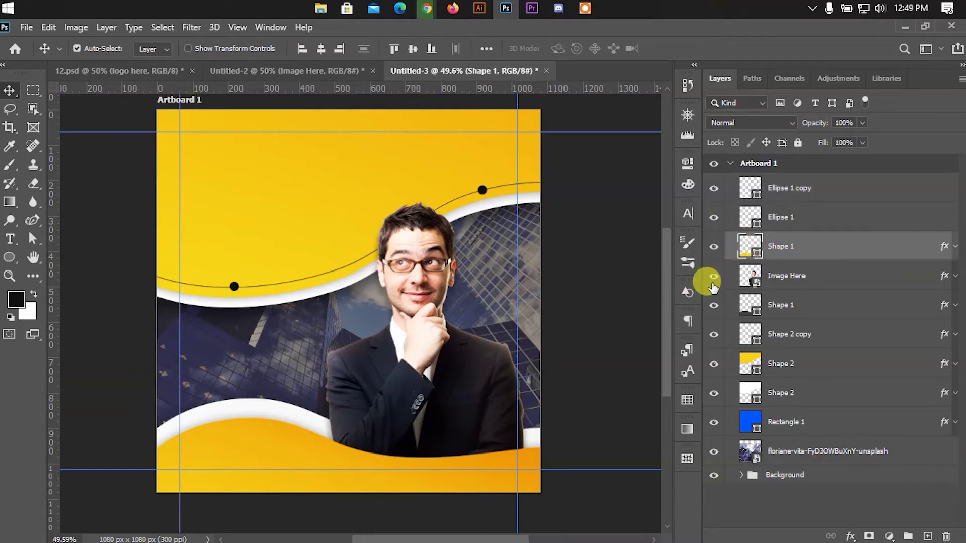
{"action": "left_click", "coordinate": [714, 305]}
{"action": "left_click", "coordinate": [714, 305]}
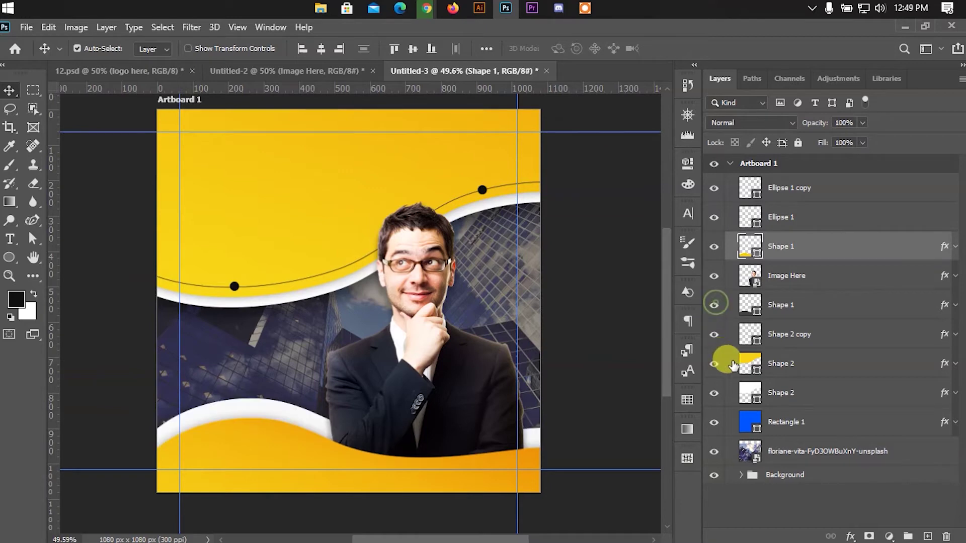
{"action": "left_click", "coordinate": [769, 361]}
{"action": "left_click", "coordinate": [715, 334]}
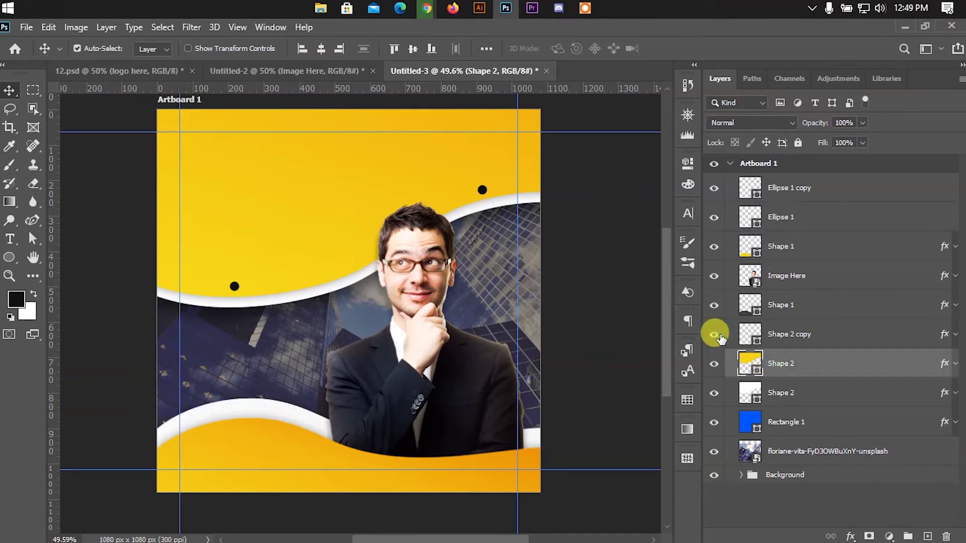
{"action": "left_click", "coordinate": [715, 335]}
{"action": "left_click", "coordinate": [715, 393]}
{"action": "left_click", "coordinate": [714, 392]}
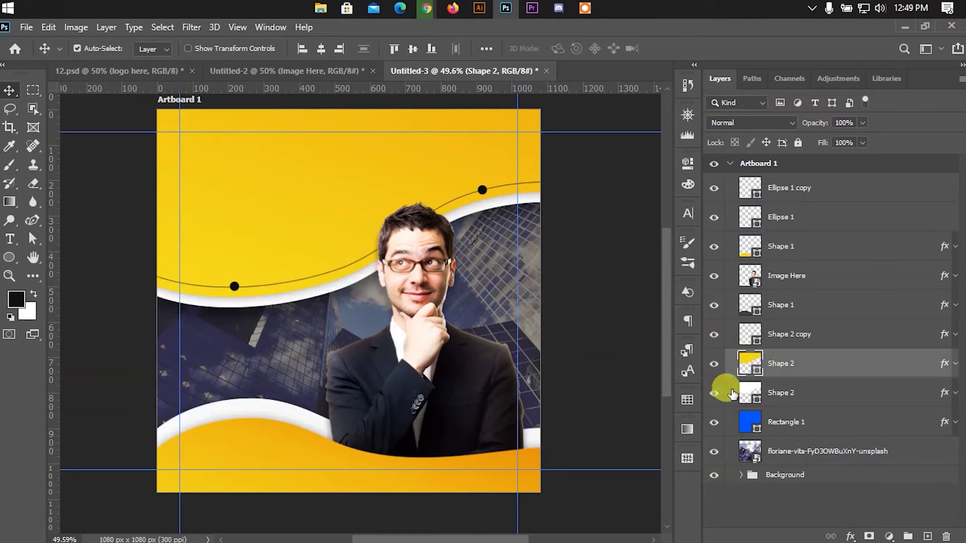
{"action": "left_click", "coordinate": [772, 390], "text": "ctrl"}
{"action": "left_click", "coordinate": [775, 335], "text": "ctrl"}
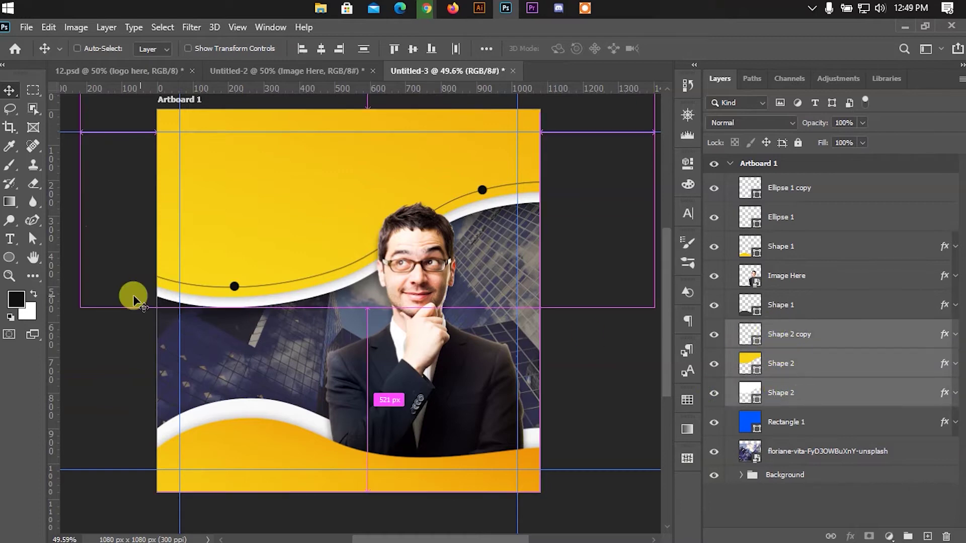
{"action": "left_click", "coordinate": [33, 239]}
{"action": "left_click", "coordinate": [288, 298]}
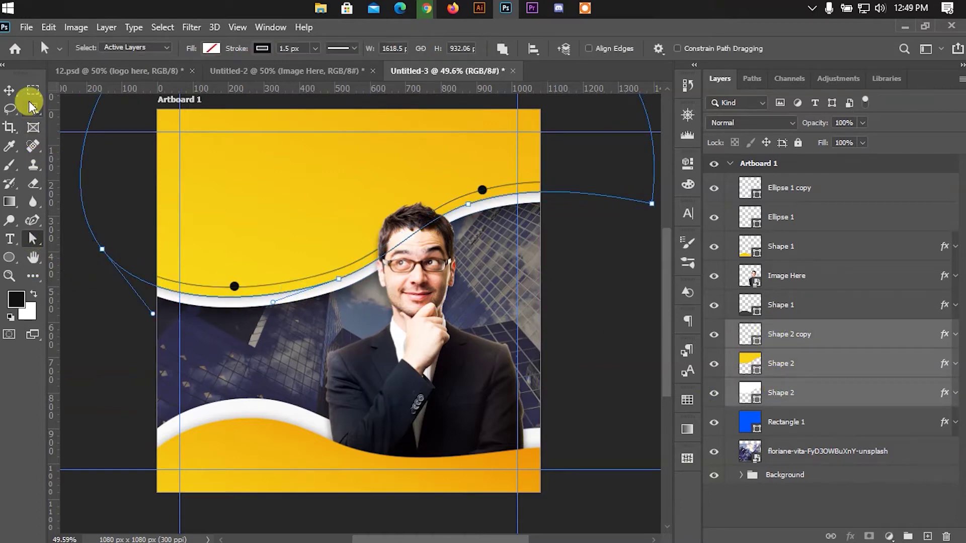
{"action": "left_click", "coordinate": [11, 91]}
{"action": "left_click", "coordinate": [208, 204]}
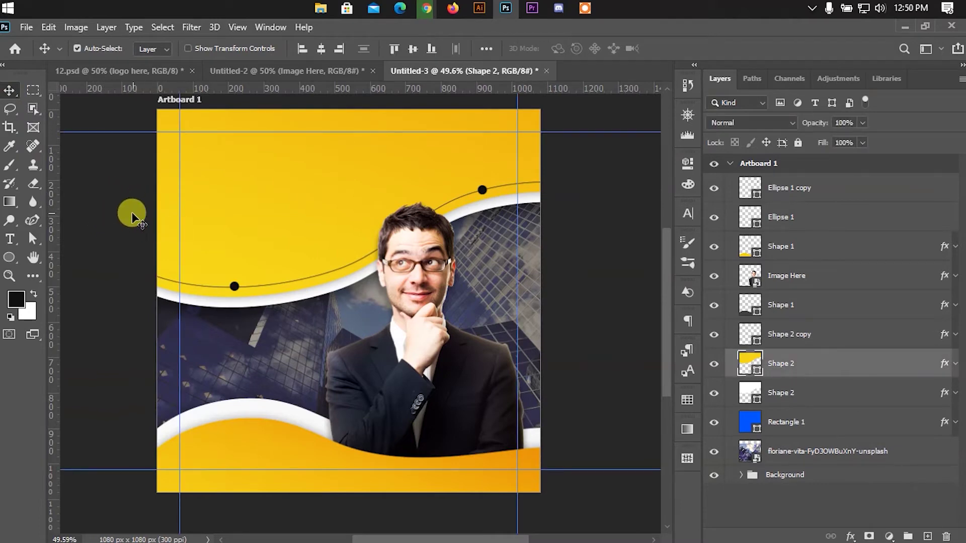
Adjust the Gradient Overlay on the Rectangle 1 layer above the building photo and set the layer's opacity to 64%.
{"action": "left_click", "coordinate": [259, 336]}
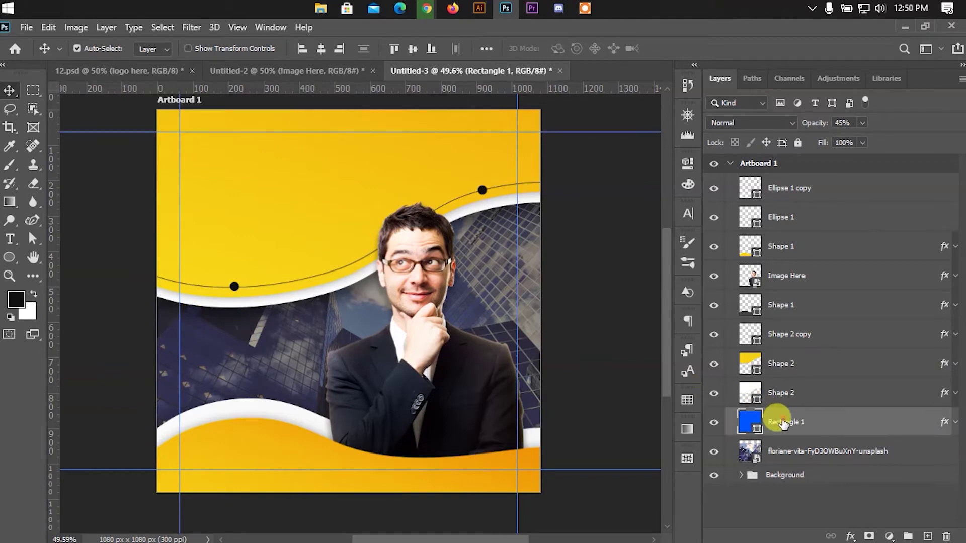
{"action": "right_click", "coordinate": [755, 421]}
{"action": "left_click", "coordinate": [625, 32]}
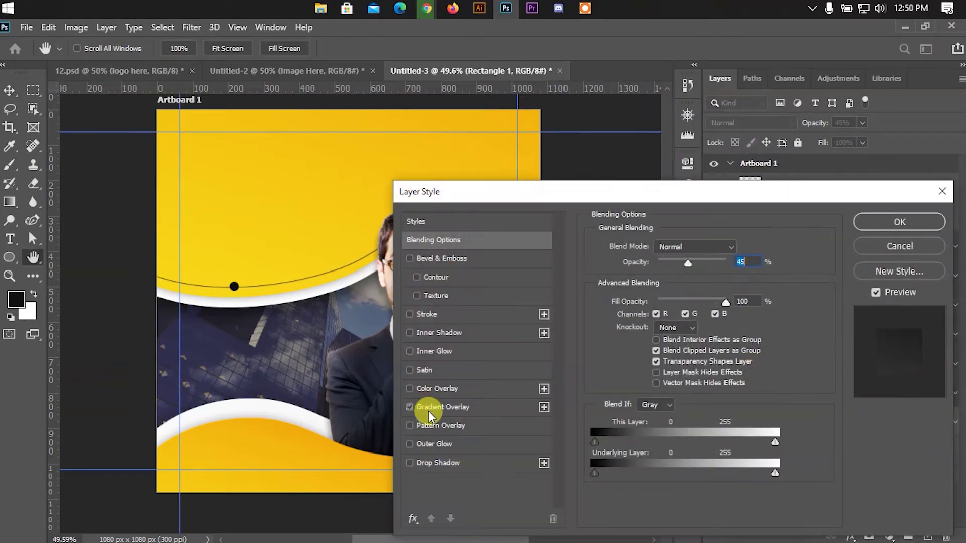
{"action": "left_click", "coordinate": [430, 407]}
{"action": "left_click_drag", "start_coordinate": [666, 320], "coordinate": [651, 331]}
{"action": "left_click", "coordinate": [890, 215]}
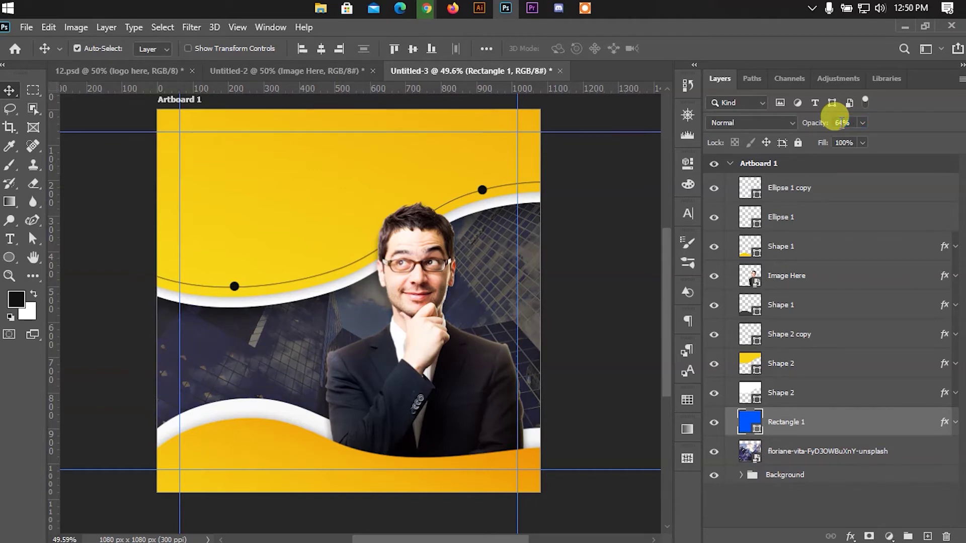
{"action": "left_click", "coordinate": [614, 208]}
{"action": "left_click", "coordinate": [449, 178]}
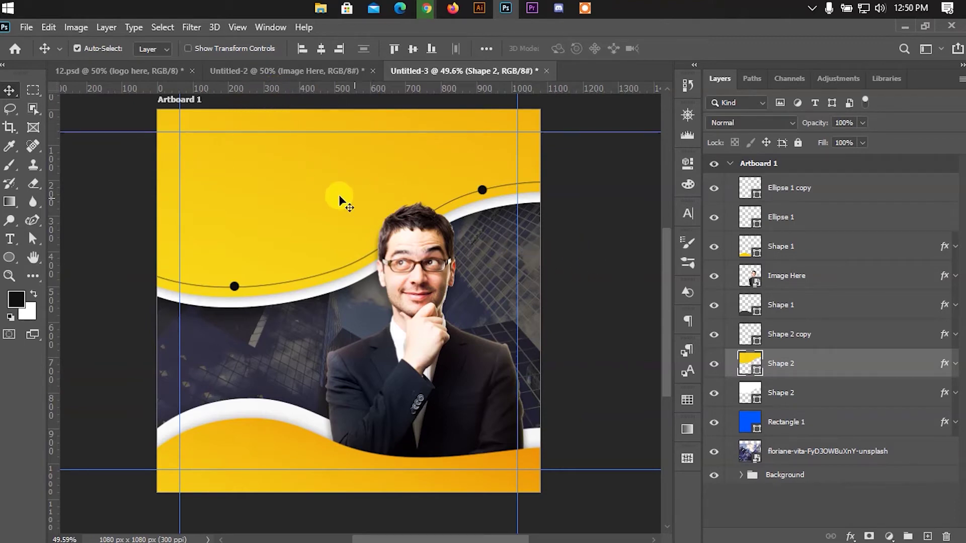
Copy the DIGITAL, MARKETING and AGENCY text layers from Untitled-2 into Untitled-3 and place them inside Artboard 1 above the other layers.
{"action": "left_click", "coordinate": [315, 90]}
{"action": "left_click", "coordinate": [249, 220]}
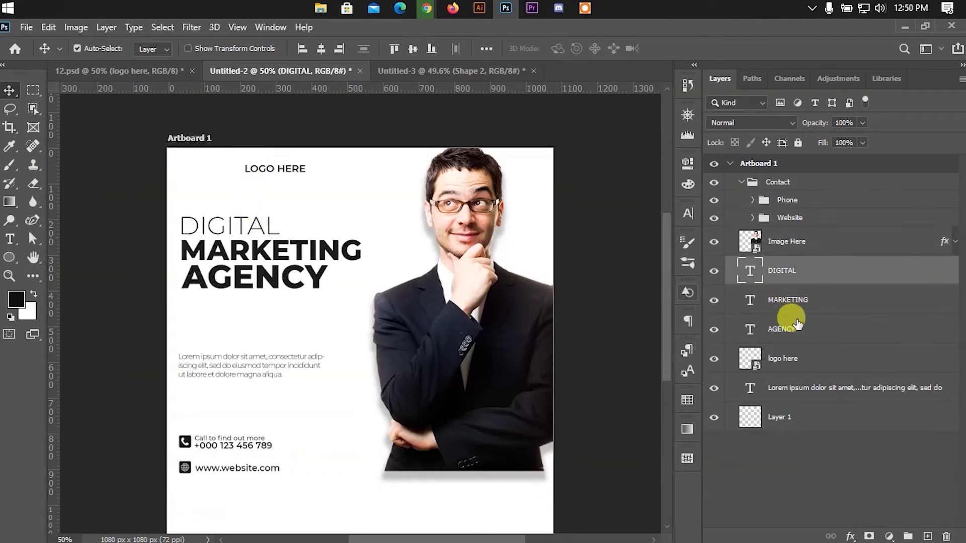
{"action": "left_click", "coordinate": [777, 329], "text": "shift"}
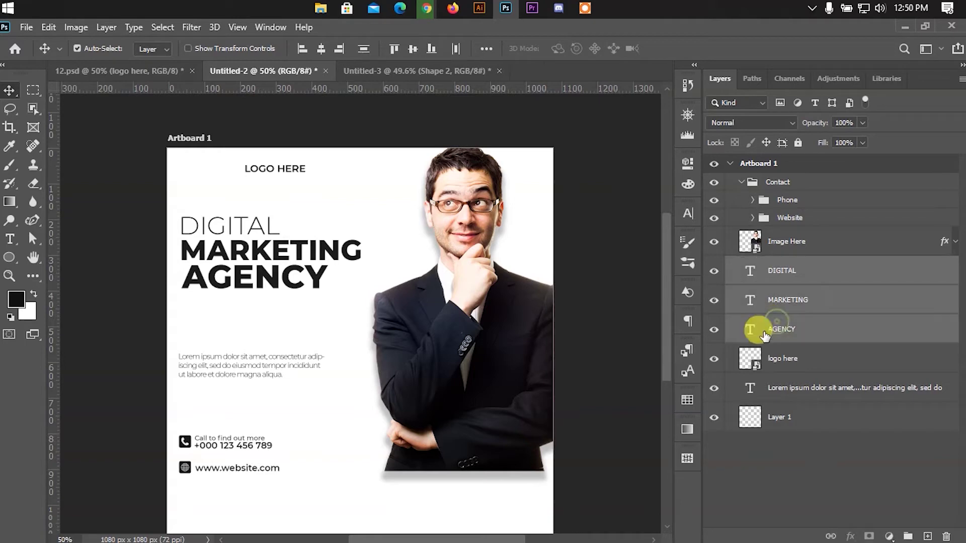
{"action": "left_click_drag", "start_coordinate": [269, 270], "coordinate": [283, 199]}
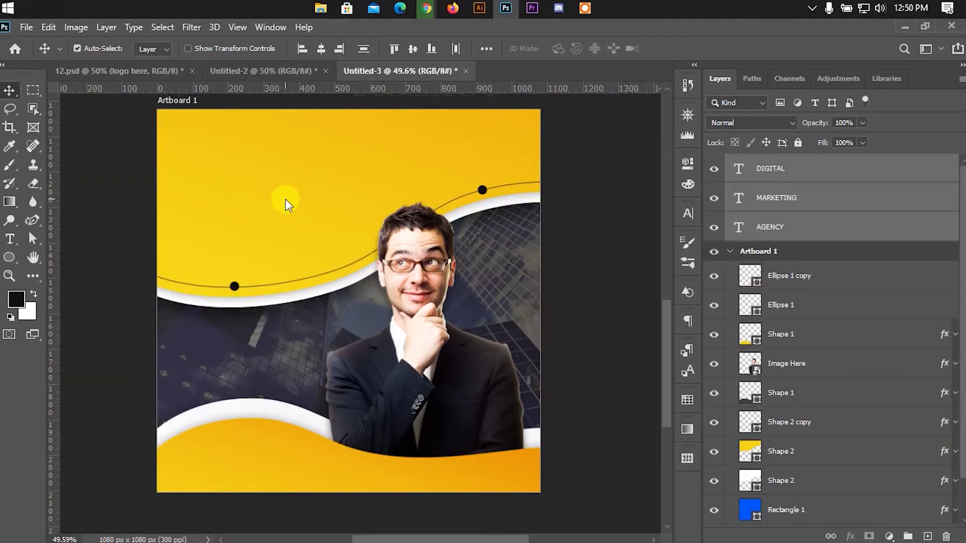
{"action": "mouse_move", "coordinate": [765, 230]}
{"action": "left_mouse_down"}
{"action": "mouse_move", "coordinate": [754, 254]}
{"action": "mouse_move", "coordinate": [762, 247]}
{"action": "left_mouse_up"}
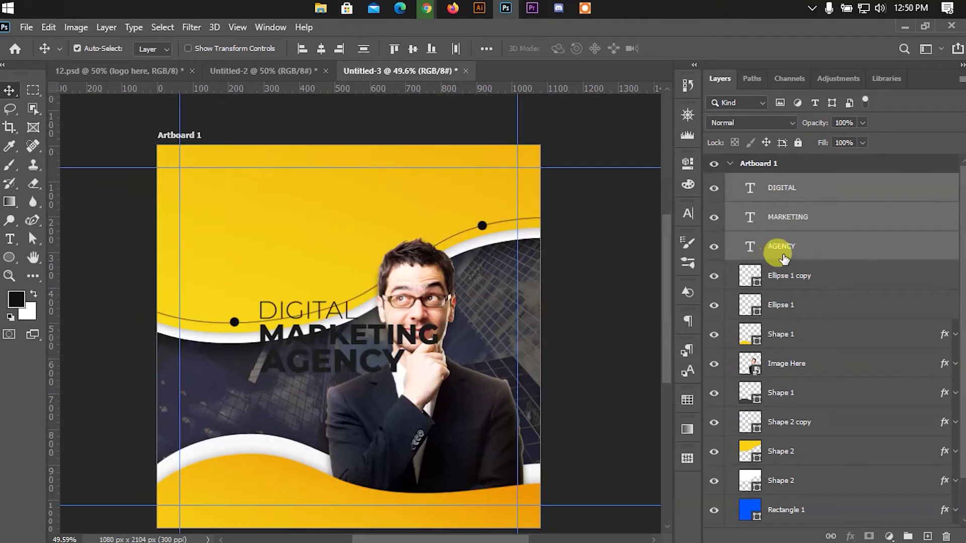
Move the three title lines onto the upper yellow wave, aligned with the left margin guide.
{"action": "key", "text": "ctrl+t"}
{"action": "left_click_drag", "start_coordinate": [315, 334], "coordinate": [241, 223]}
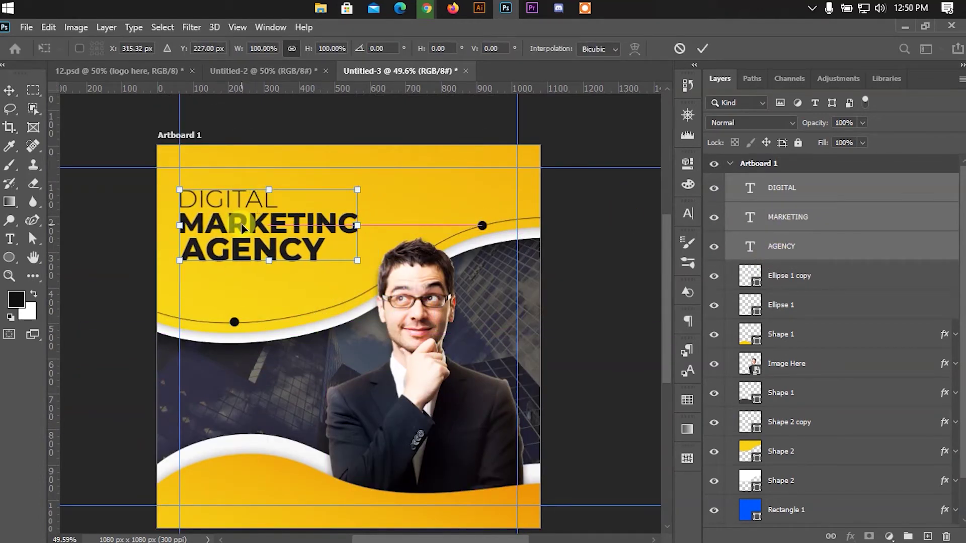
{"action": "left_click", "coordinate": [703, 47]}
{"action": "left_click", "coordinate": [355, 213]}
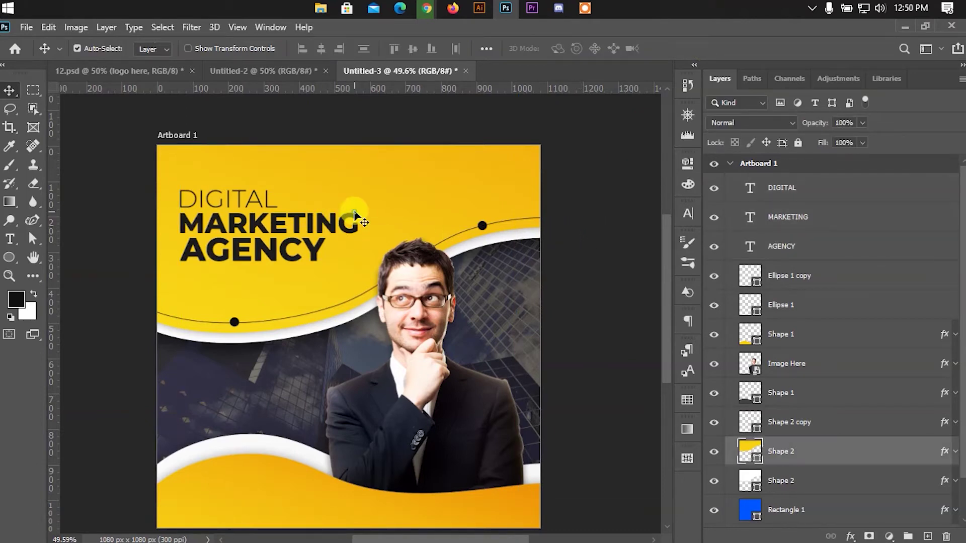
Change the text color of the word AGENCY to white (ffffff).
{"action": "left_click", "coordinate": [261, 252]}
{"action": "left_click", "coordinate": [688, 214]}
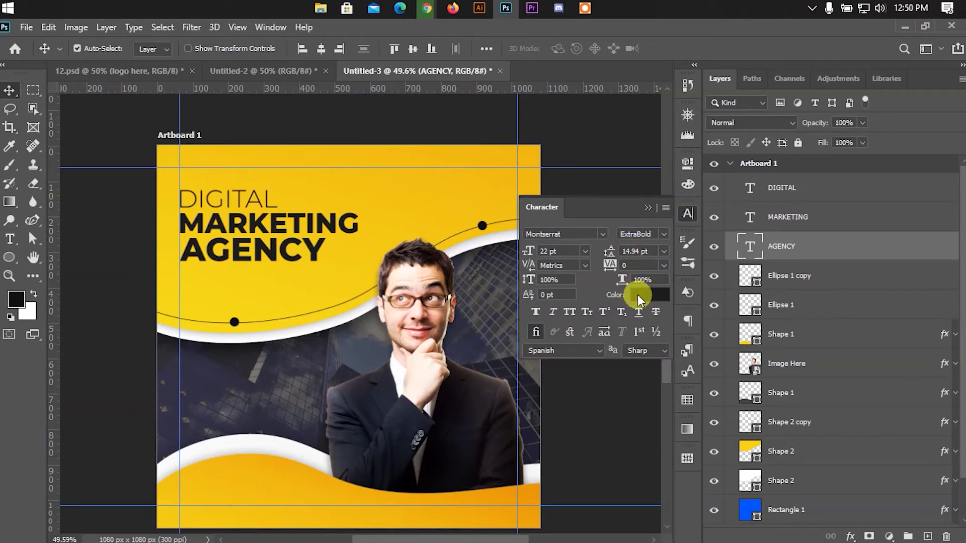
{"action": "left_click", "coordinate": [638, 296]}
{"action": "left_click_drag", "start_coordinate": [565, 155], "coordinate": [543, 98]}
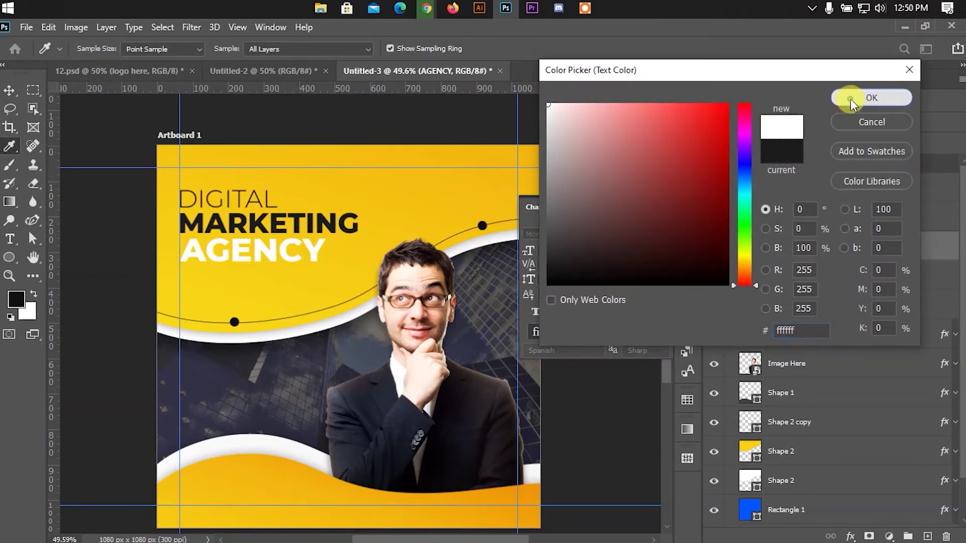
{"action": "left_click", "coordinate": [850, 98]}
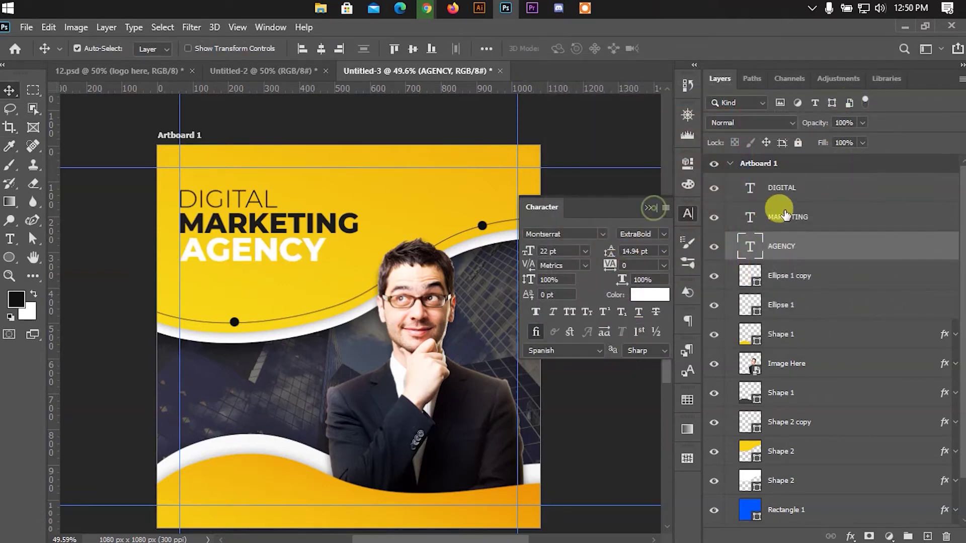
{"action": "left_click", "coordinate": [650, 207]}
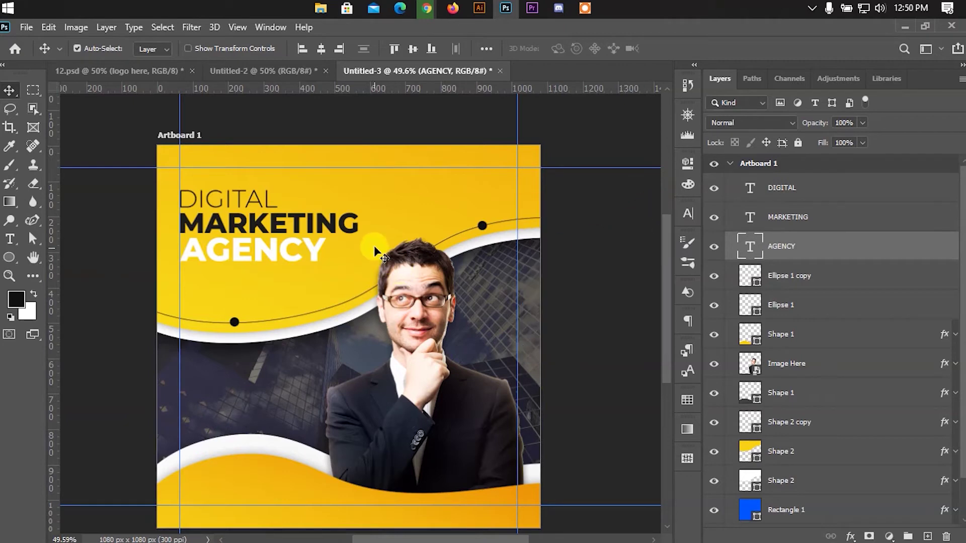
Duplicate the lower yellow wave shape directly above the original layer.
{"action": "scroll", "coordinate": [373, 431], "scroll_direction": "down", "scroll_amount": 1}
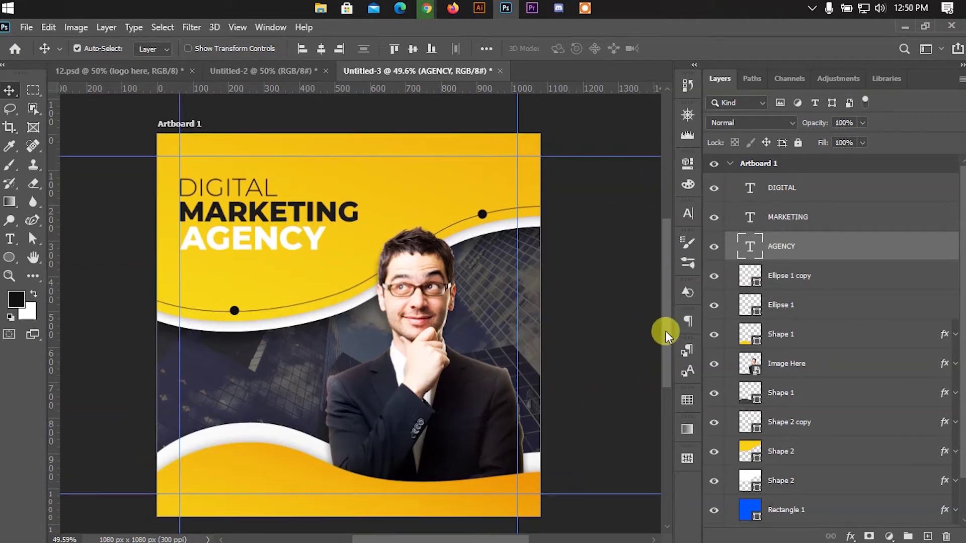
{"action": "scroll", "coordinate": [665, 330], "scroll_direction": "down", "scroll_amount": 5}
{"action": "left_click_drag", "start_coordinate": [248, 403], "coordinate": [322, 398]}
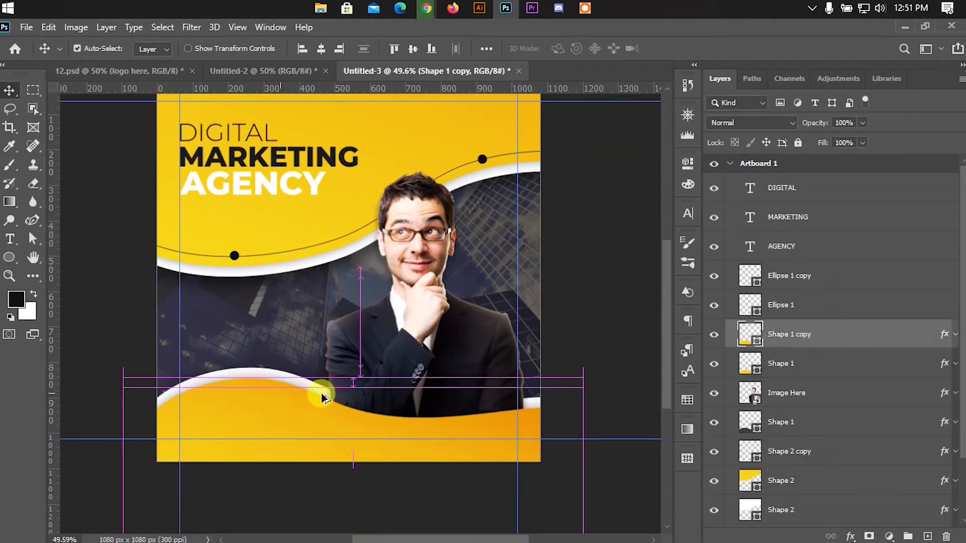
Turn the duplicated lower yellow wave into a 1 px black outline with no fill, gradient overlay or drop shadow.
{"action": "left_click", "coordinate": [33, 240]}
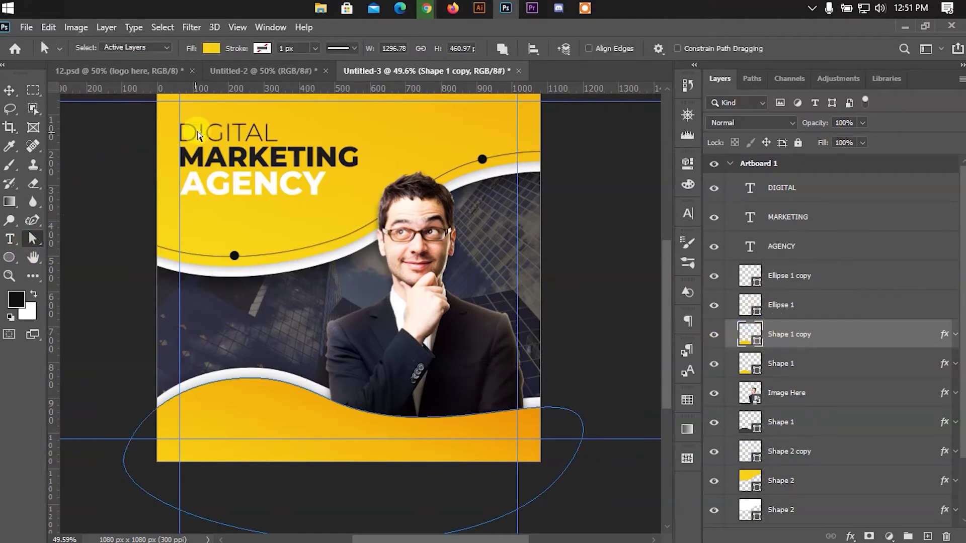
{"action": "left_click", "coordinate": [211, 48]}
{"action": "left_click", "coordinate": [126, 76]}
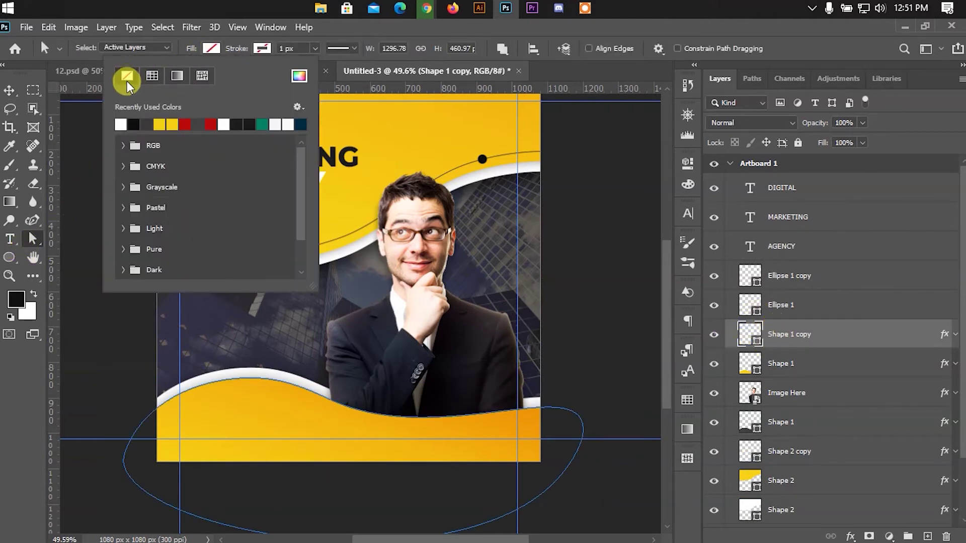
{"action": "left_click", "coordinate": [772, 334]}
{"action": "right_click", "coordinate": [786, 334]}
{"action": "left_click", "coordinate": [639, 39]}
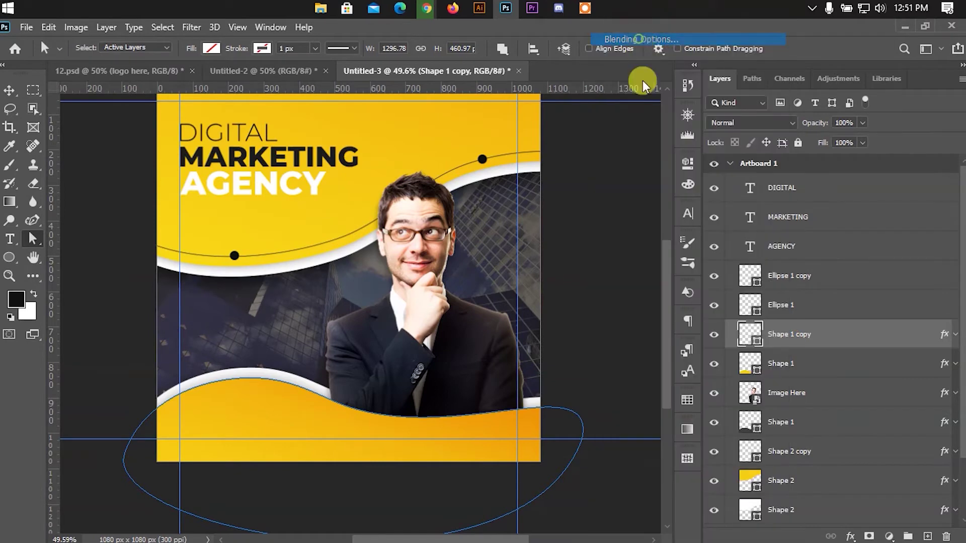
{"action": "left_click", "coordinate": [409, 407]}
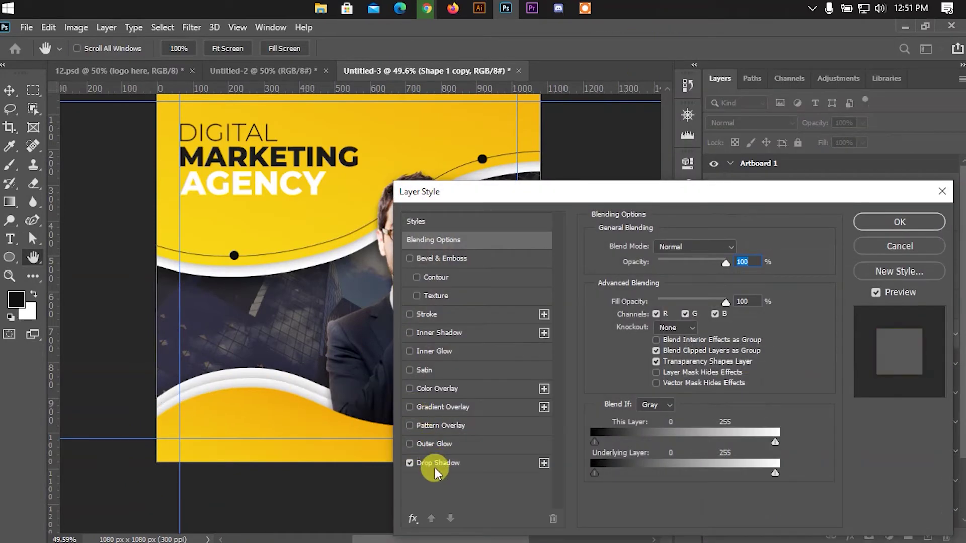
{"action": "left_click", "coordinate": [410, 463]}
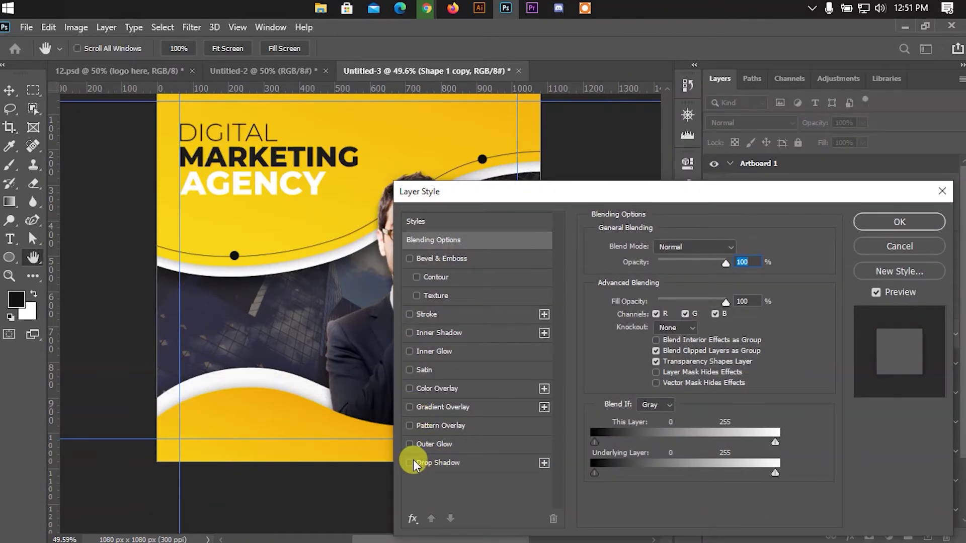
{"action": "left_click", "coordinate": [873, 220]}
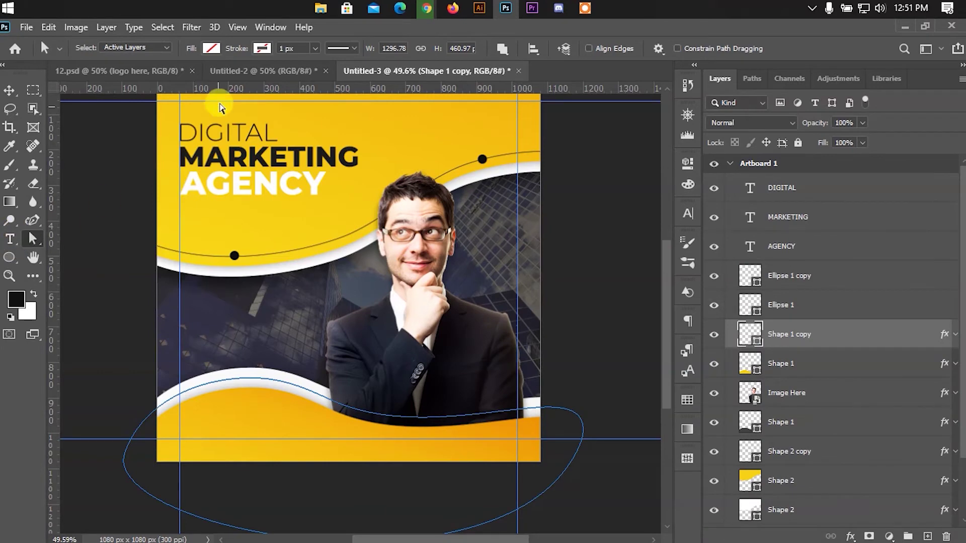
{"action": "left_click", "coordinate": [262, 48]}
{"action": "left_click", "coordinate": [10, 91]}
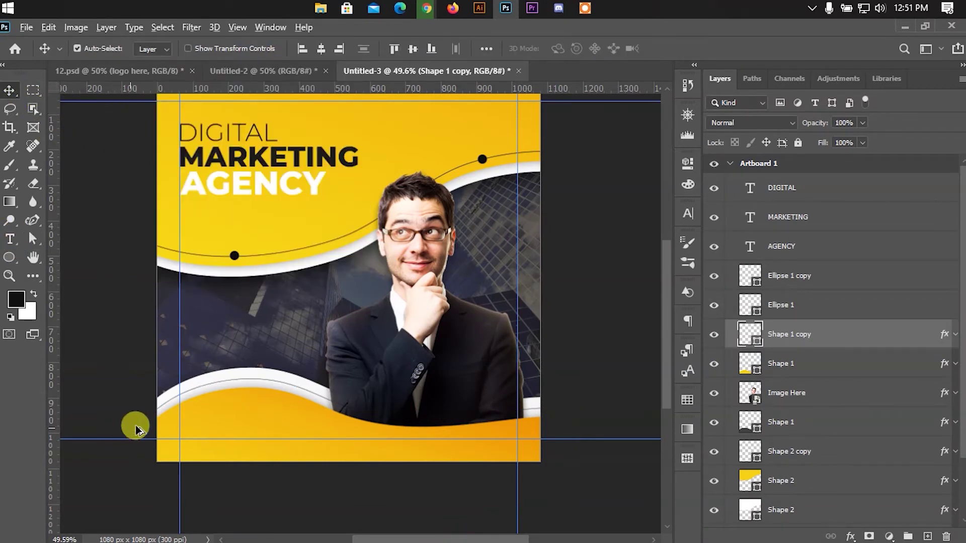
Duplicate the left black dot of the upper wave and place the copy just above the lower white wave.
{"action": "scroll", "coordinate": [204, 396], "scroll_direction": "up", "scroll_amount": 1}
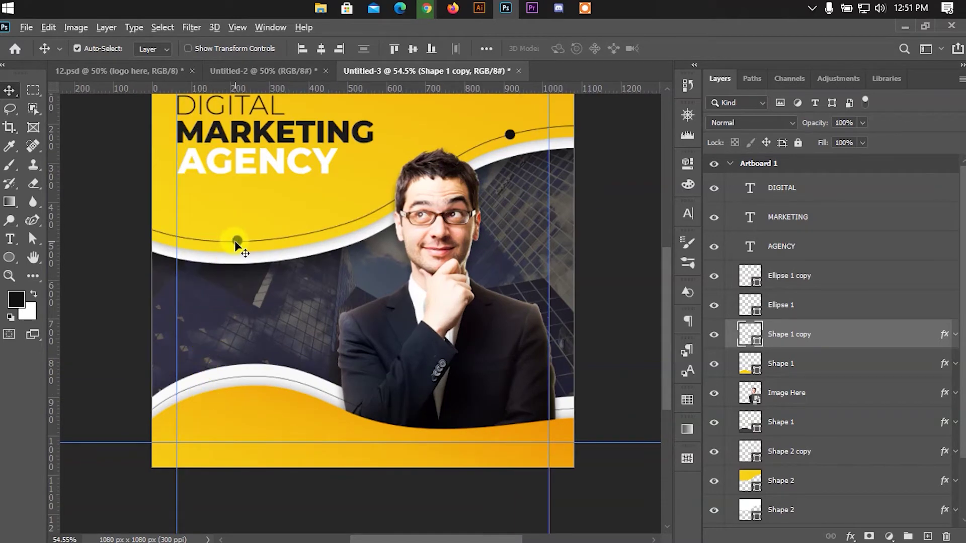
{"action": "left_click_drag", "start_coordinate": [236, 242], "coordinate": [228, 380]}
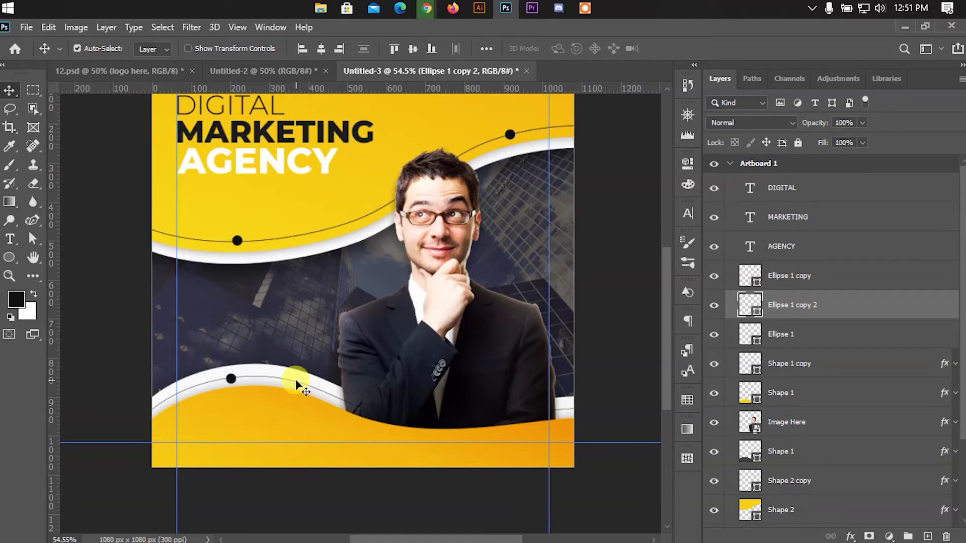
{"action": "left_click_drag", "start_coordinate": [233, 384], "coordinate": [224, 346]}
Duplicate the lower white wave slightly higher and remove the gradient overlay from the copy.
{"action": "left_click_drag", "start_coordinate": [269, 371], "coordinate": [265, 353]}
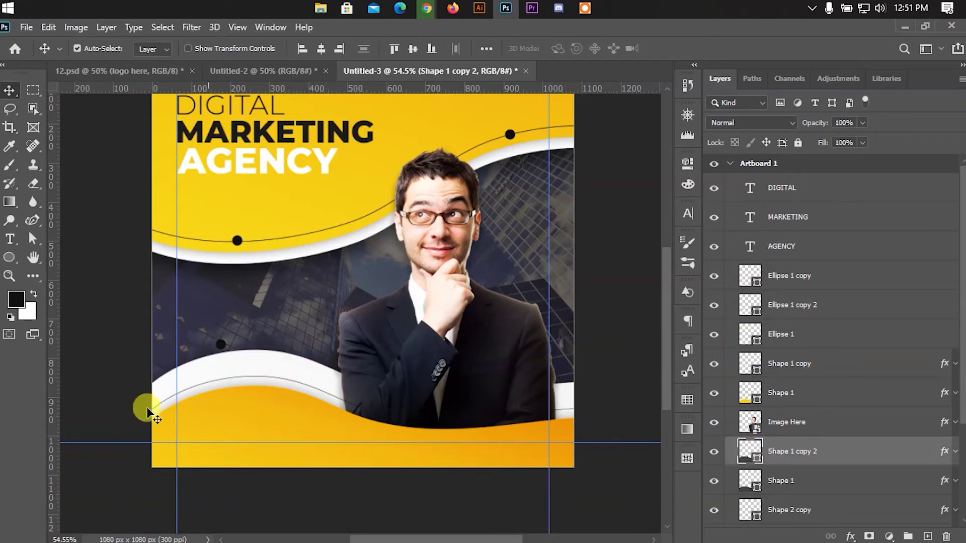
{"action": "right_click", "coordinate": [805, 450]}
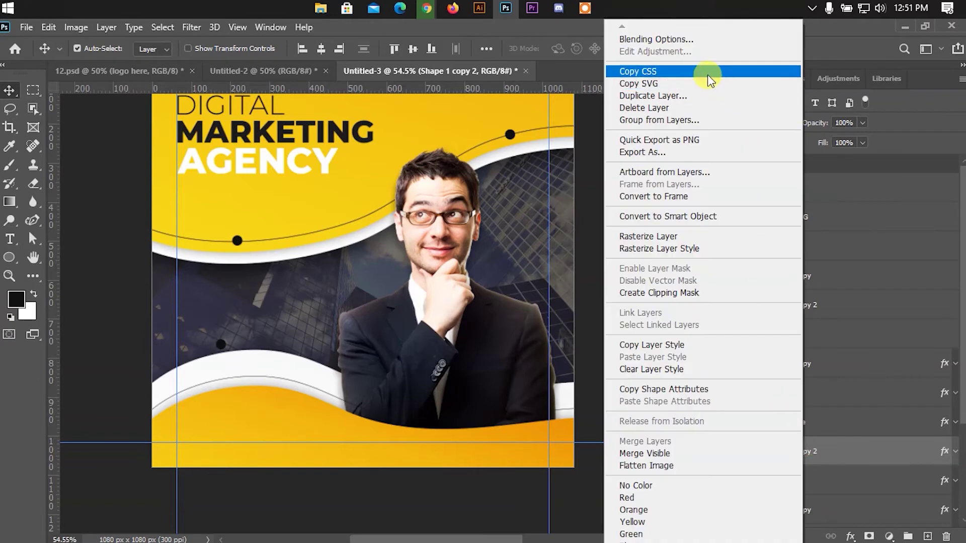
{"action": "left_click", "coordinate": [660, 35]}
{"action": "left_click", "coordinate": [409, 406]}
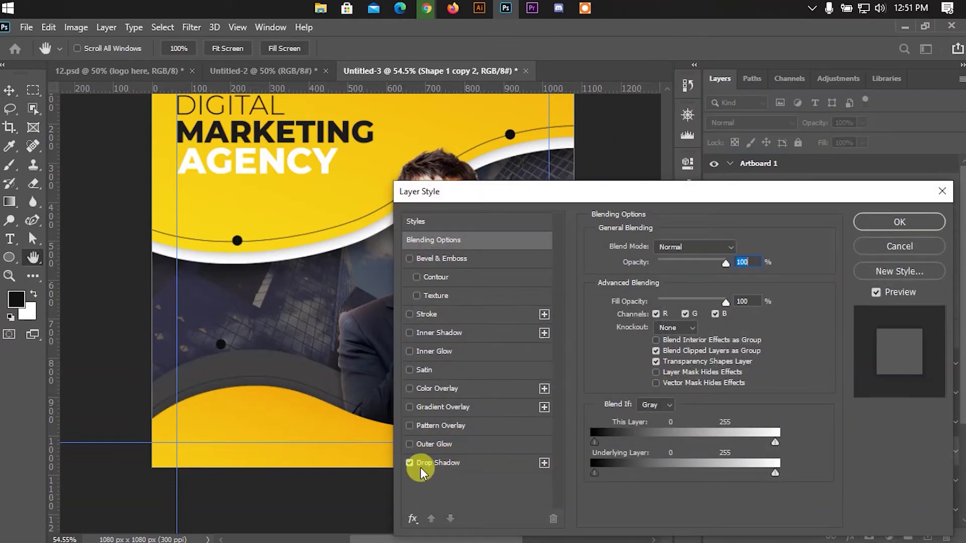
{"action": "left_click", "coordinate": [862, 222]}
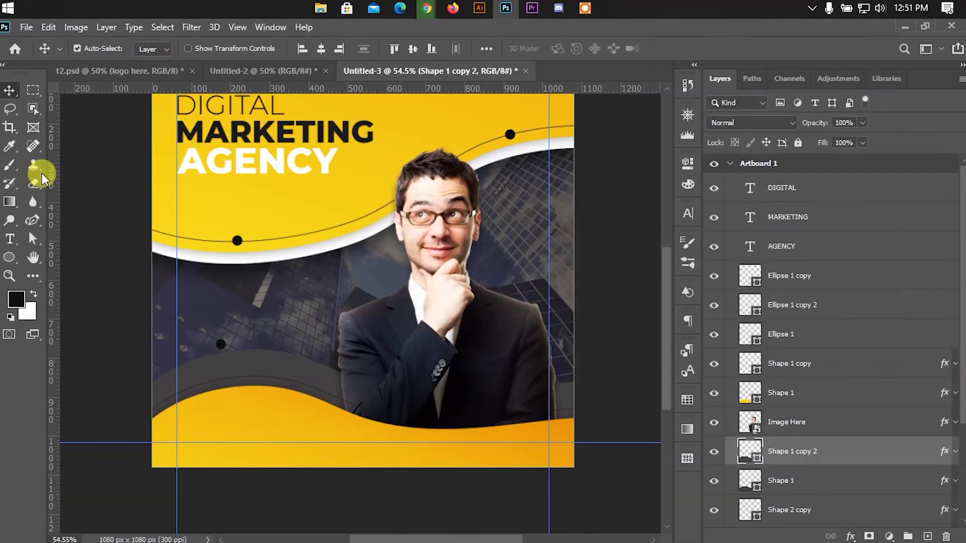
Remove the fill of the raised wave copy and give it a 1 px white stroke.
{"action": "left_click", "coordinate": [31, 237]}
{"action": "left_click", "coordinate": [211, 49]}
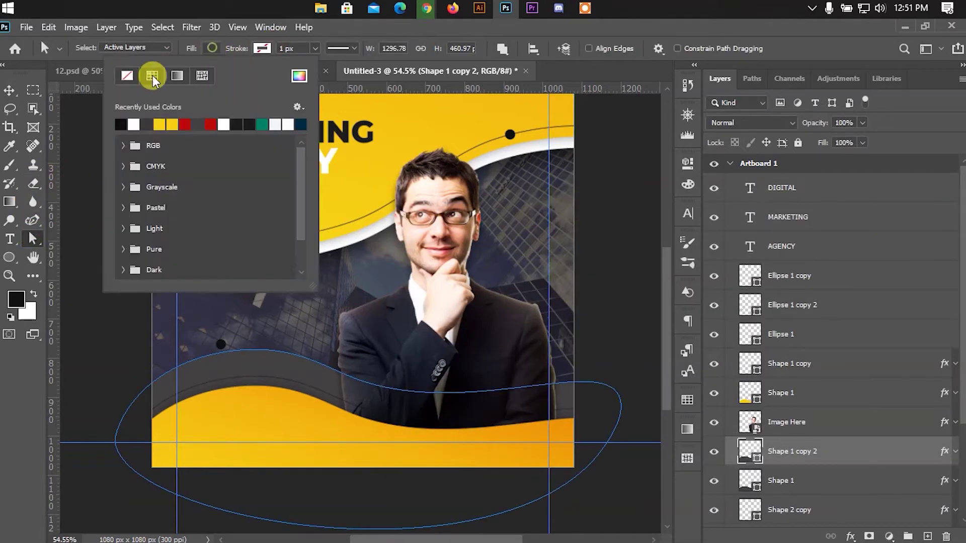
{"action": "left_click", "coordinate": [123, 77]}
{"action": "left_click", "coordinate": [261, 48]}
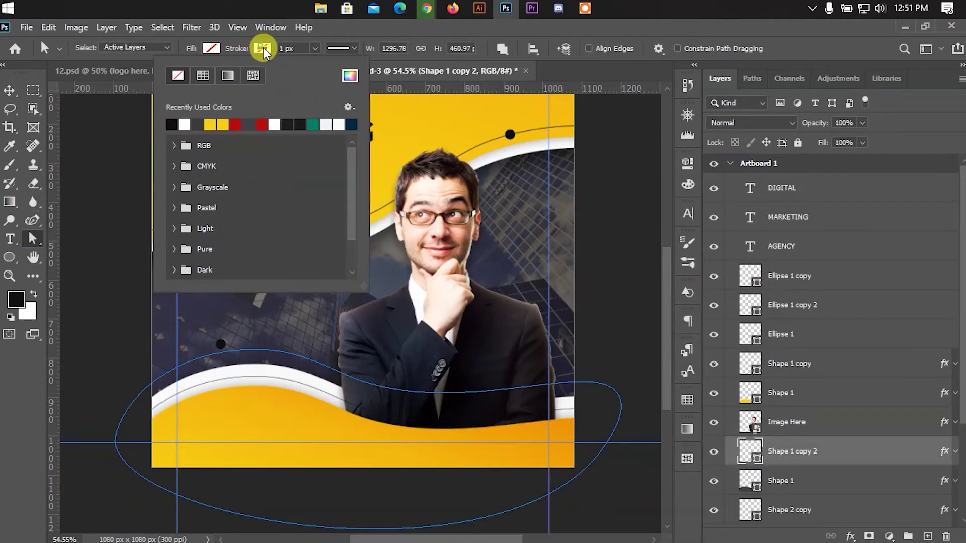
{"action": "left_click", "coordinate": [184, 123]}
{"action": "left_click", "coordinate": [9, 90]}
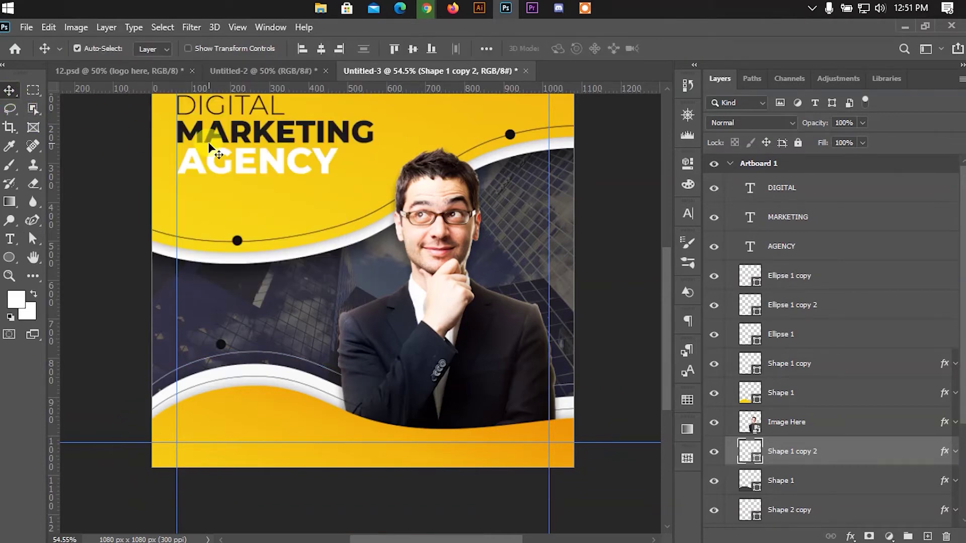
Change the color of the black dot above the lower wave to white (ffffff).
{"action": "left_click", "coordinate": [221, 344]}
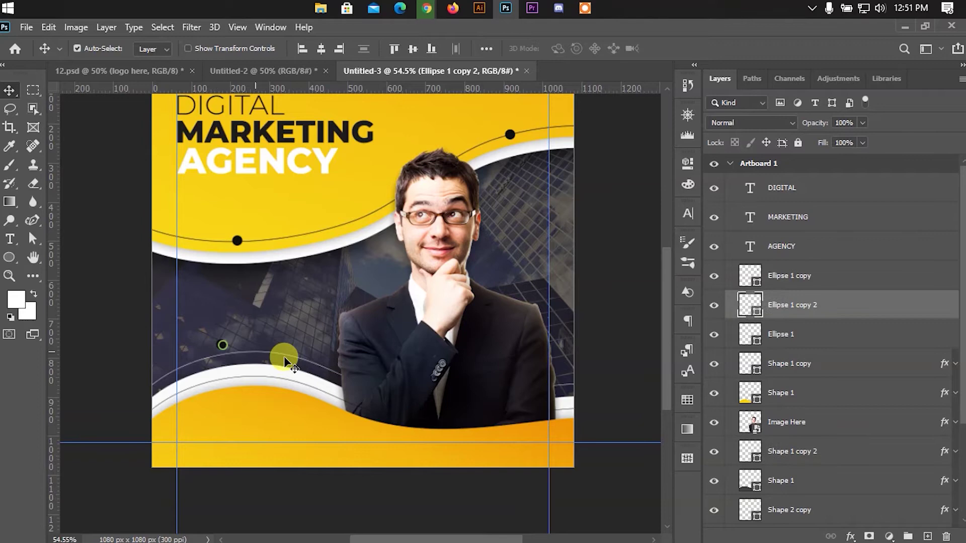
{"action": "double_click", "coordinate": [752, 306]}
{"action": "left_click_drag", "start_coordinate": [584, 144], "coordinate": [547, 101]}
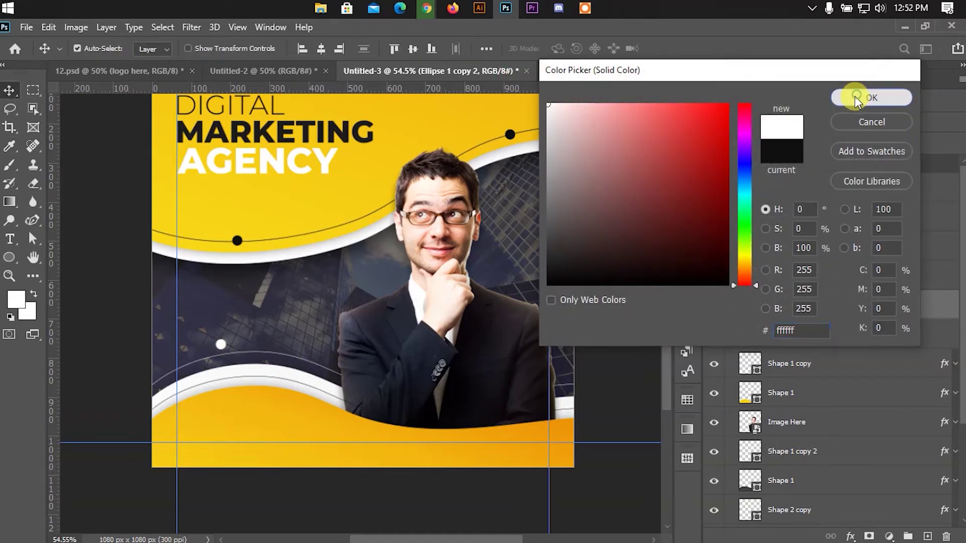
{"action": "left_click", "coordinate": [854, 97]}
Nudge the white dot down and left onto the thin white wave outline at the left margin guide.
{"action": "key", "text": "Down"}
{"action": "key", "text": "Down"}
{"action": "key", "text": "Down"}
{"action": "key", "text": "Down"}
{"action": "key", "text": "Down"}
{"action": "key", "text": "Down"}
{"action": "key", "text": "Down"}
{"action": "key", "text": "Down"}
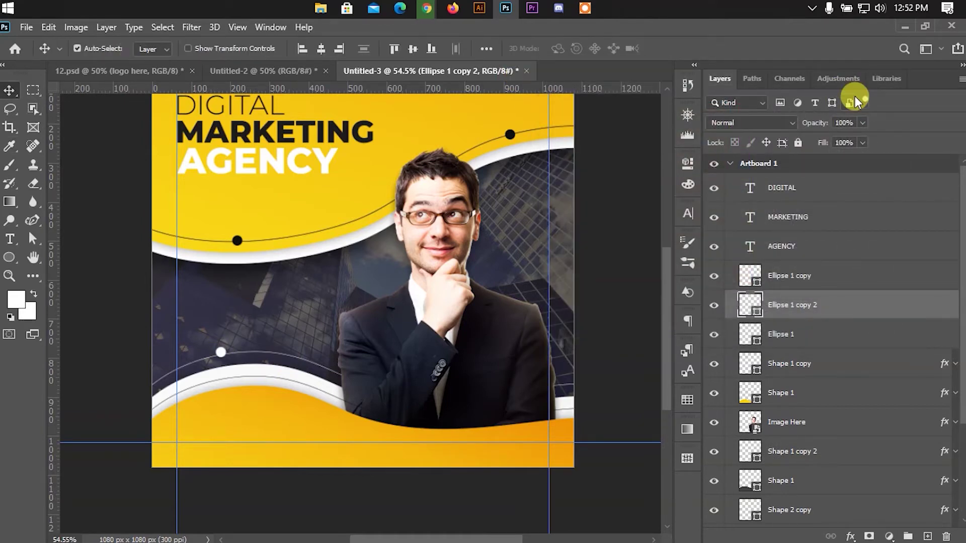
{"action": "key", "text": "Left"}
{"action": "key", "text": "Left"}
{"action": "key", "text": "Left"}
{"action": "key", "text": "Left"}
{"action": "key", "text": "Left"}
{"action": "key", "text": "Left"}
{"action": "key", "text": "Left"}
{"action": "key", "text": "Left"}
{"action": "key", "text": "Left"}
{"action": "key", "text": "Left"}
{"action": "key", "text": "Left"}
{"action": "key", "text": "Left"}
{"action": "key", "text": "Left"}
{"action": "key", "text": "Left"}
{"action": "key", "text": "Left"}
{"action": "key", "text": "Left"}
{"action": "key", "text": "Left"}
{"action": "key", "text": "Left"}
{"action": "key", "text": "Left"}
{"action": "key", "text": "Left"}
{"action": "key", "text": "Left"}
{"action": "key", "text": "Left"}
{"action": "key", "text": "Left"}
{"action": "key", "text": "Left"}
{"action": "key", "text": "Left"}
{"action": "key", "text": "Left"}
{"action": "key", "text": "Left"}
{"action": "key", "text": "Left"}
{"action": "key", "text": "Left"}
{"action": "key", "text": "Left"}
{"action": "key", "text": "Left"}
{"action": "key", "text": "Left"}
{"action": "key", "text": "Left"}
{"action": "key", "text": "Left"}
{"action": "key", "text": "Left"}
{"action": "key", "text": "Left"}
{"action": "key", "text": "Left"}
{"action": "key", "text": "Left"}
{"action": "key", "text": "Left"}
{"action": "key", "text": "Left"}
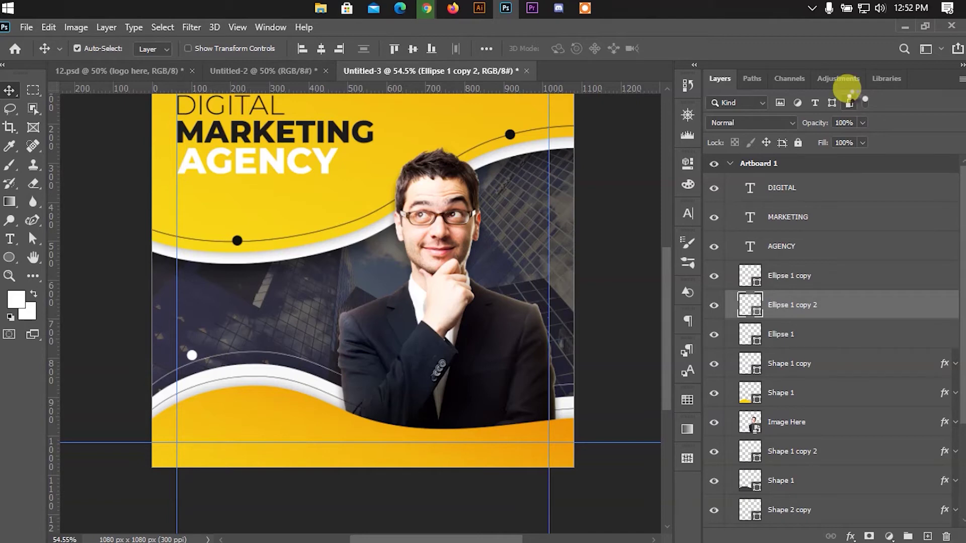
{"action": "key", "text": "Down"}
{"action": "key", "text": "Down"}
{"action": "key", "text": "Down"}
{"action": "key", "text": "Down"}
{"action": "key", "text": "Down"}
{"action": "key", "text": "Down"}
{"action": "key", "text": "Down"}
{"action": "key", "text": "Down"}
{"action": "key", "text": "Down"}
{"action": "key", "text": "Down"}
{"action": "key", "text": "Down"}
{"action": "key", "text": "Down"}
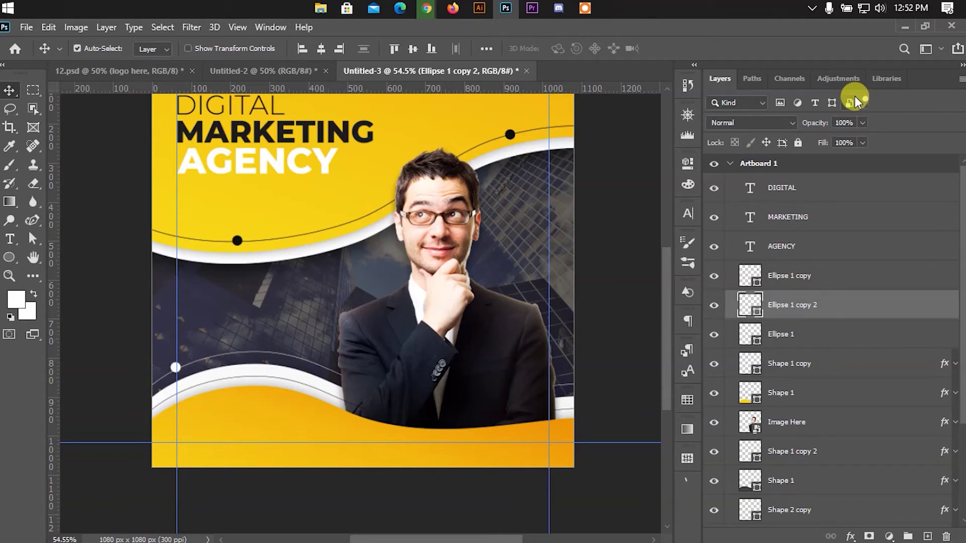
{"action": "key", "text": "Down"}
{"action": "key", "text": "Down"}
{"action": "key", "text": "Down"}
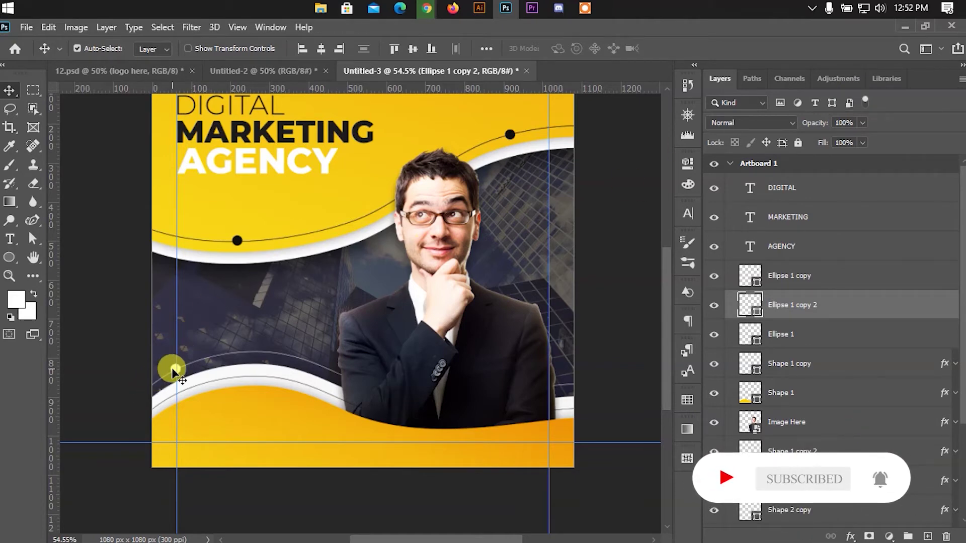
Place two copies of the white dot on the white outline, one on each side of the businessman, and shift his photo slightly left.
{"action": "left_click_drag", "start_coordinate": [174, 371], "coordinate": [289, 354], "text": "alt"}
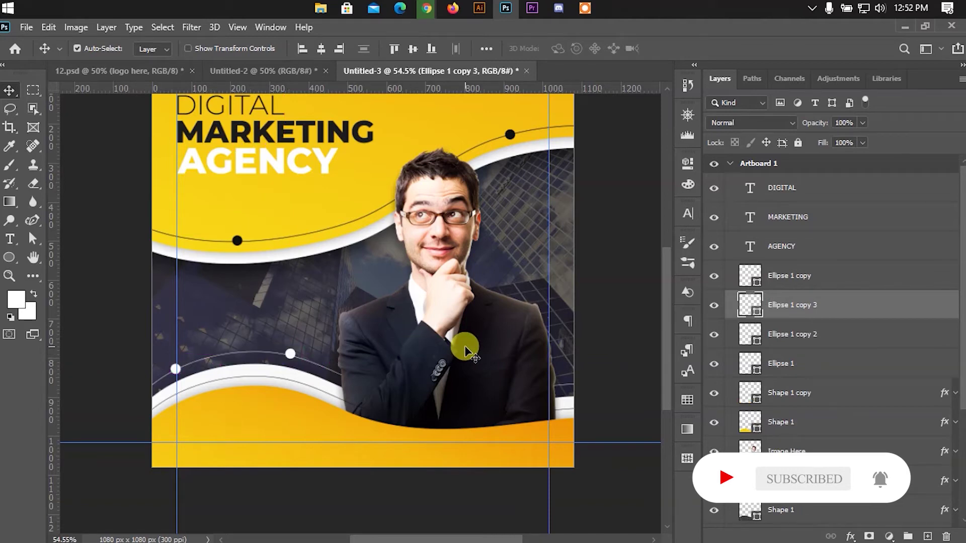
{"action": "left_click_drag", "start_coordinate": [465, 351], "coordinate": [455, 347]}
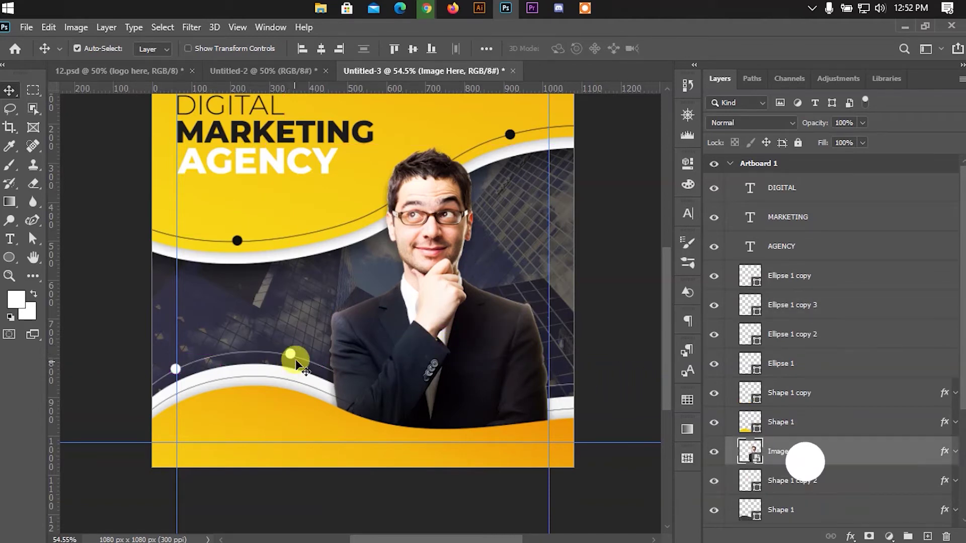
{"action": "left_click_drag", "start_coordinate": [292, 354], "coordinate": [558, 388]}
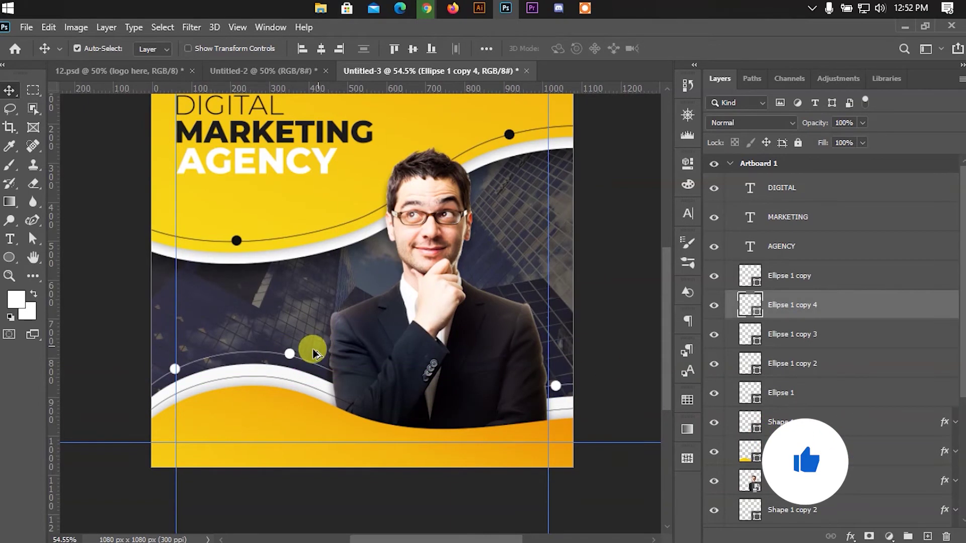
{"action": "left_click", "coordinate": [293, 357]}
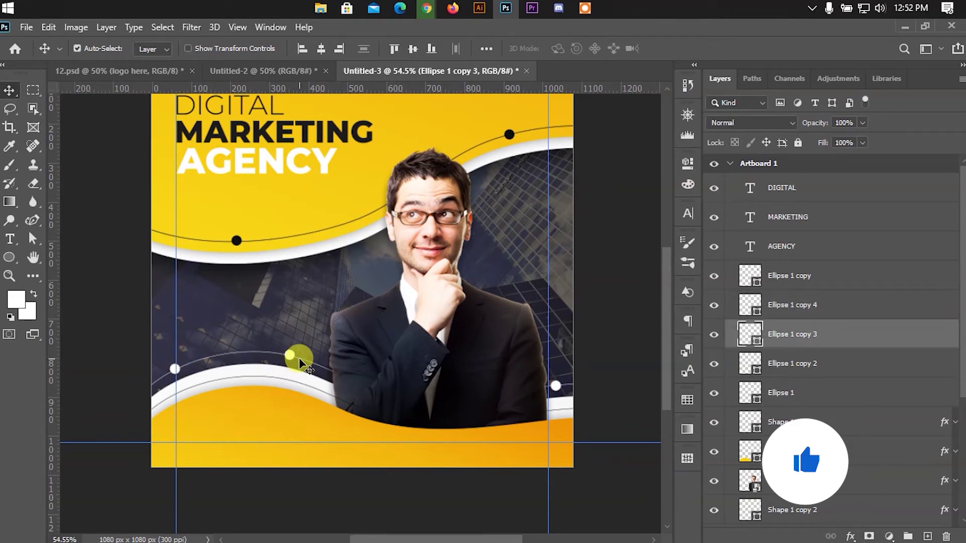
{"action": "scroll", "coordinate": [298, 357], "scroll_direction": "down", "scroll_amount": 2}
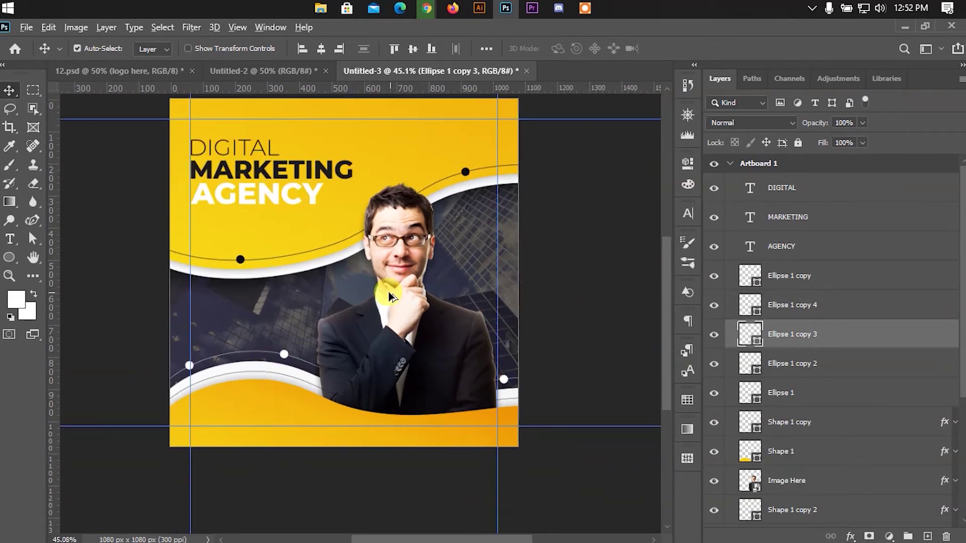
{"action": "scroll", "coordinate": [345, 332], "scroll_direction": "up", "scroll_amount": 1}
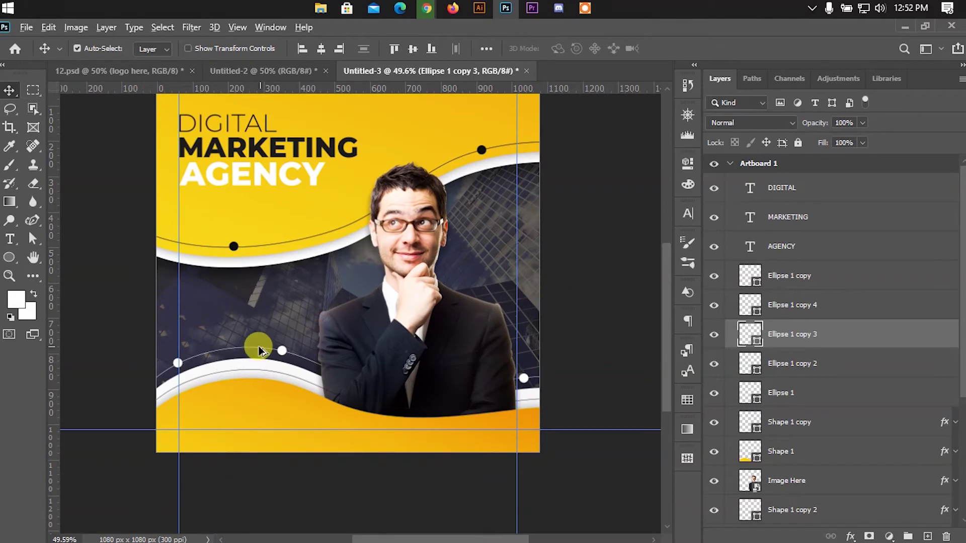
{"action": "scroll", "coordinate": [258, 350], "scroll_direction": "down", "scroll_amount": 1}
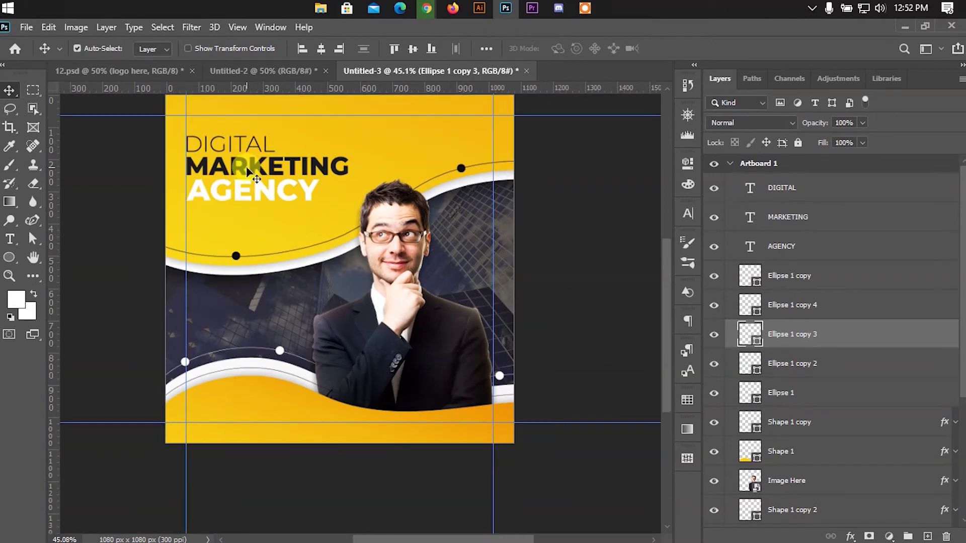
Copy LOGO HERE and the Lorem ipsum paragraph from Untitled-2 into Untitled-3, at the upper-right margin corner and below AGENCY respectively.
{"action": "left_click", "coordinate": [289, 73]}
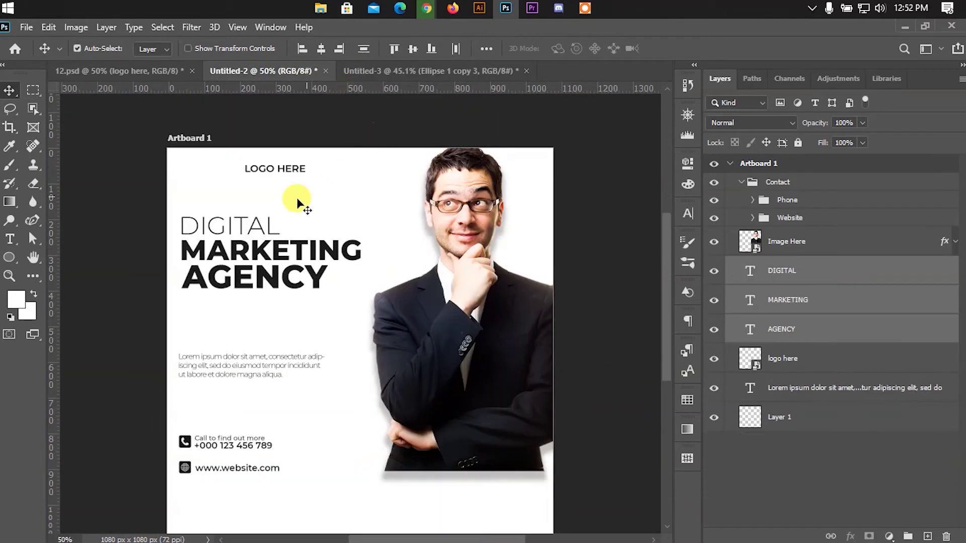
{"action": "left_click_drag", "start_coordinate": [287, 172], "coordinate": [430, 150]}
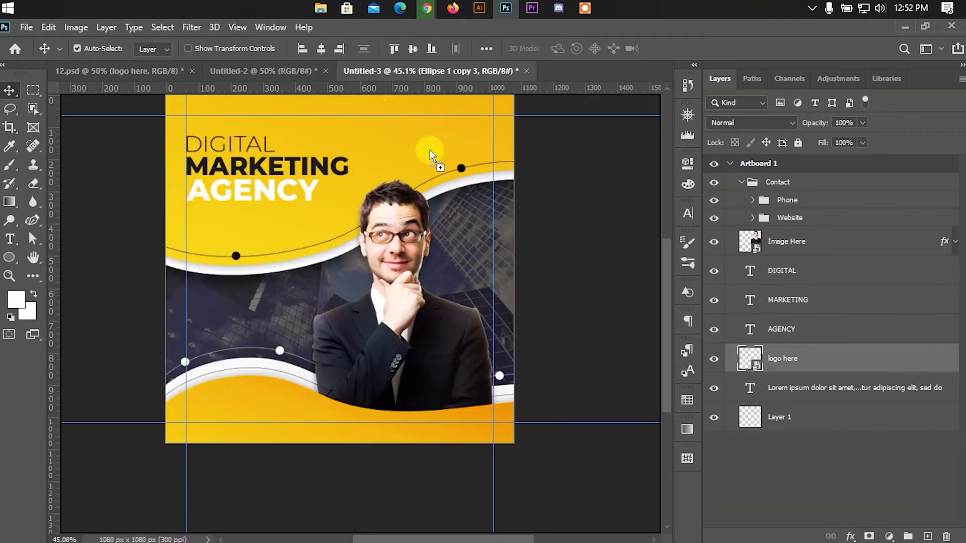
{"action": "left_click_drag", "start_coordinate": [475, 125], "coordinate": [473, 127]}
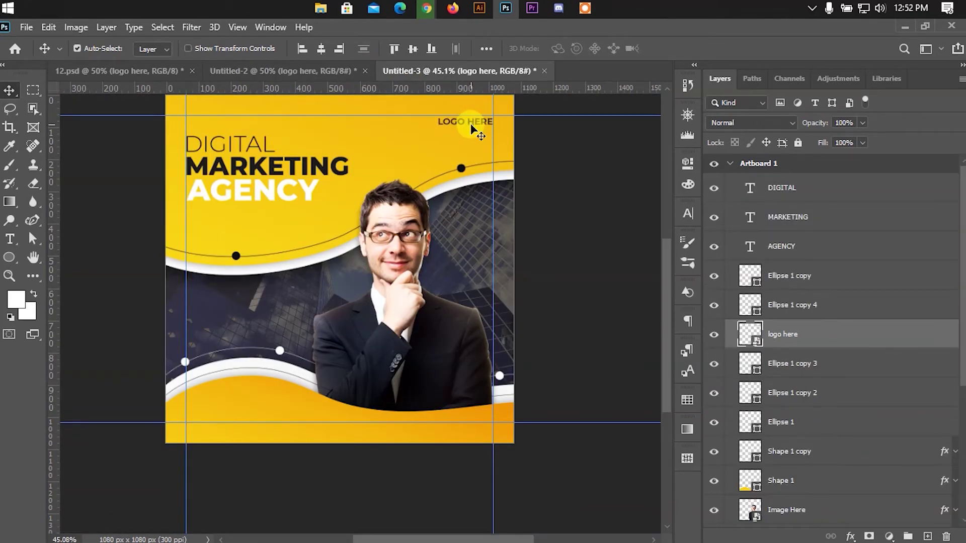
{"action": "left_click", "coordinate": [304, 70]}
{"action": "left_click_drag", "start_coordinate": [254, 362], "coordinate": [231, 231]}
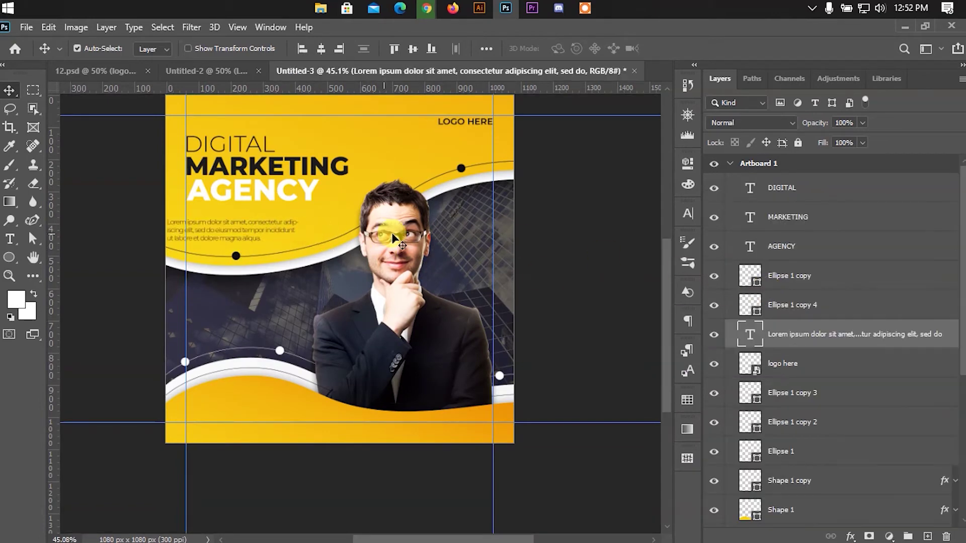
Move the paragraph layer directly below the AGENCY layer and align the left edges of the paragraph and three title lines.
{"action": "left_click_drag", "start_coordinate": [769, 333], "coordinate": [778, 272]}
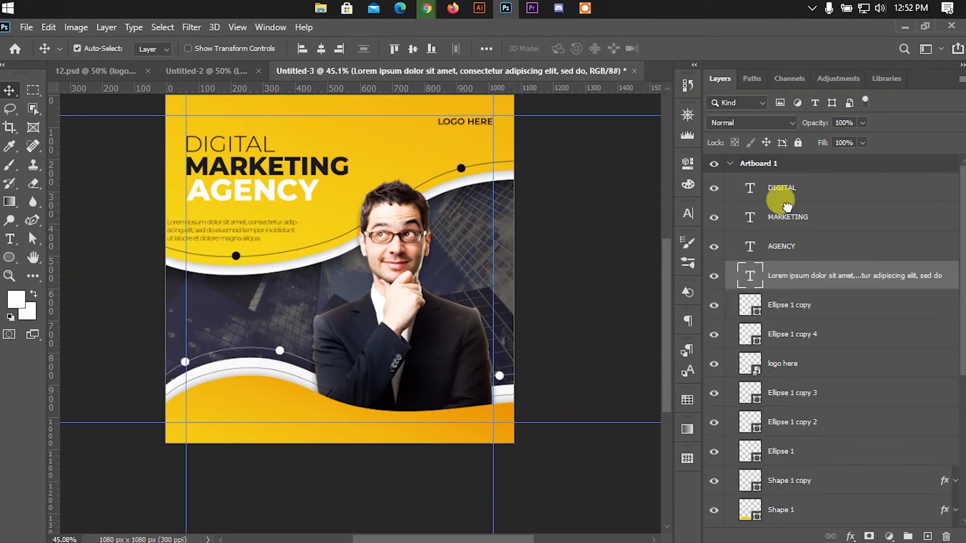
{"action": "left_click", "coordinate": [781, 190], "text": "shift"}
{"action": "left_click", "coordinate": [302, 48]}
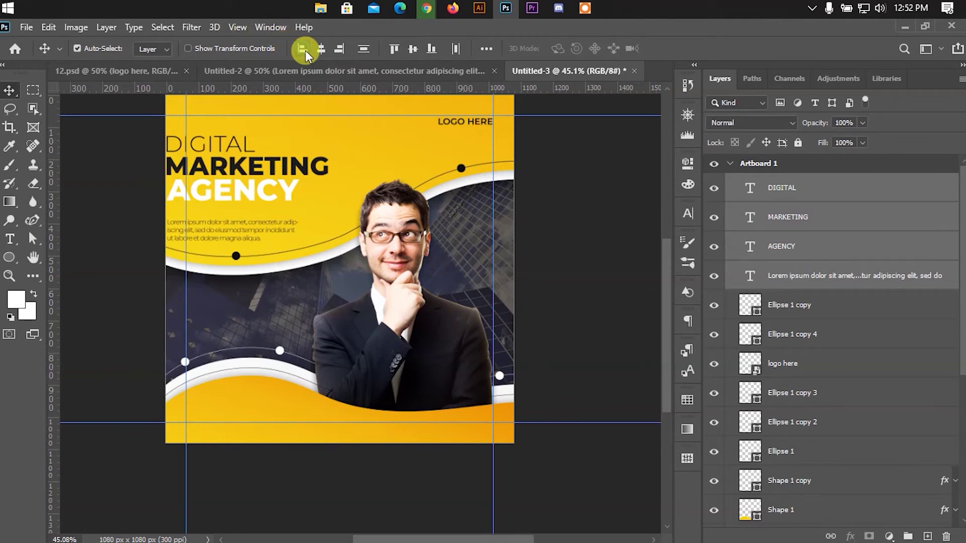
Move the title lines and paragraph together right to the left margin guide and slightly up, nearer the top margin.
{"action": "key", "text": "shift+Right"}
{"action": "key", "text": "shift+Right"}
{"action": "key", "text": "shift+Right"}
{"action": "key", "text": "shift+Right"}
{"action": "key", "text": "shift+Right"}
{"action": "key", "text": "shift+Right"}
{"action": "key", "text": "shift+Right"}
{"action": "key", "text": "shift+Right"}
{"action": "key", "text": "shift+Right"}
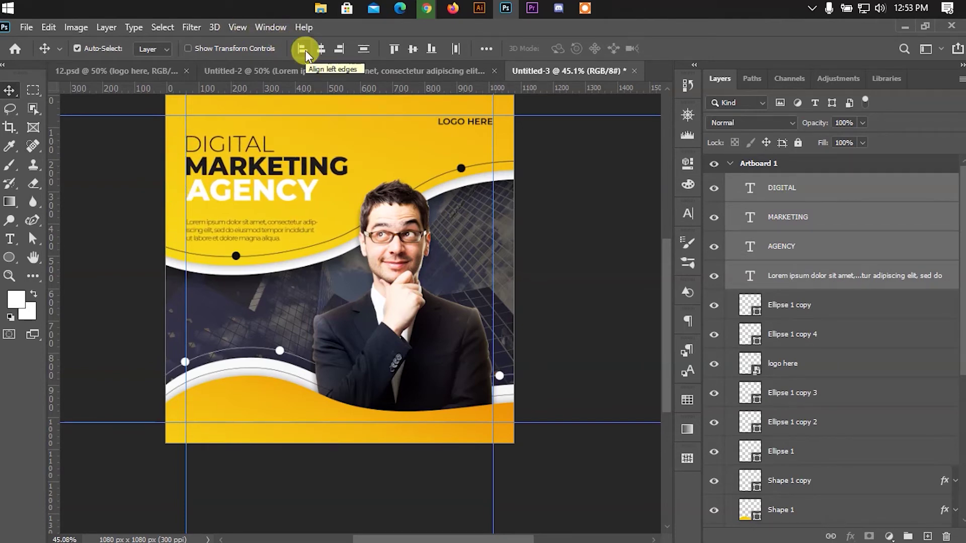
{"action": "key", "text": "shift+Up"}
{"action": "key", "text": "shift+Up"}
{"action": "key", "text": "shift+Up"}
{"action": "key", "text": "shift+Up"}
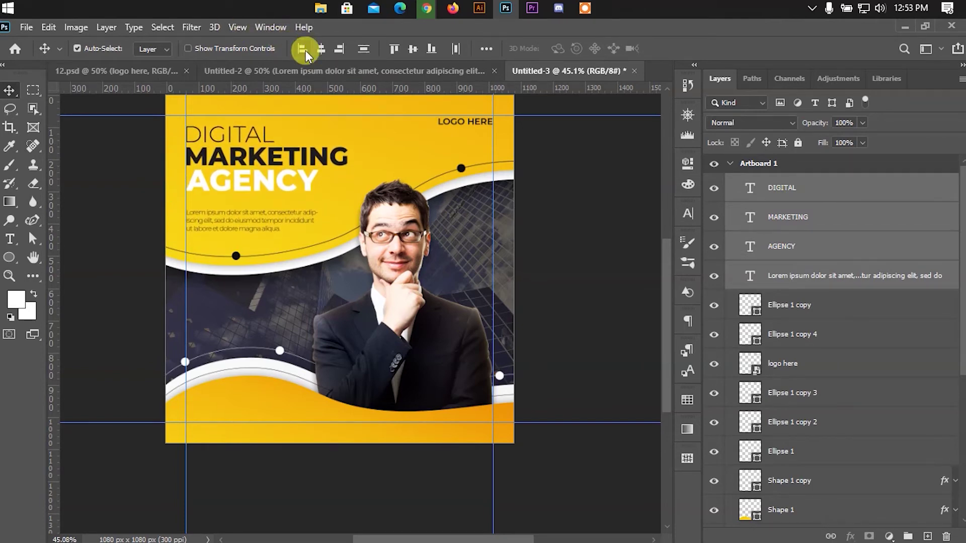
{"action": "left_click", "coordinate": [560, 257]}
Nudge the Lorem ipsum paragraph slightly up toward AGENCY and deselect it.
{"action": "left_click", "coordinate": [324, 222]}
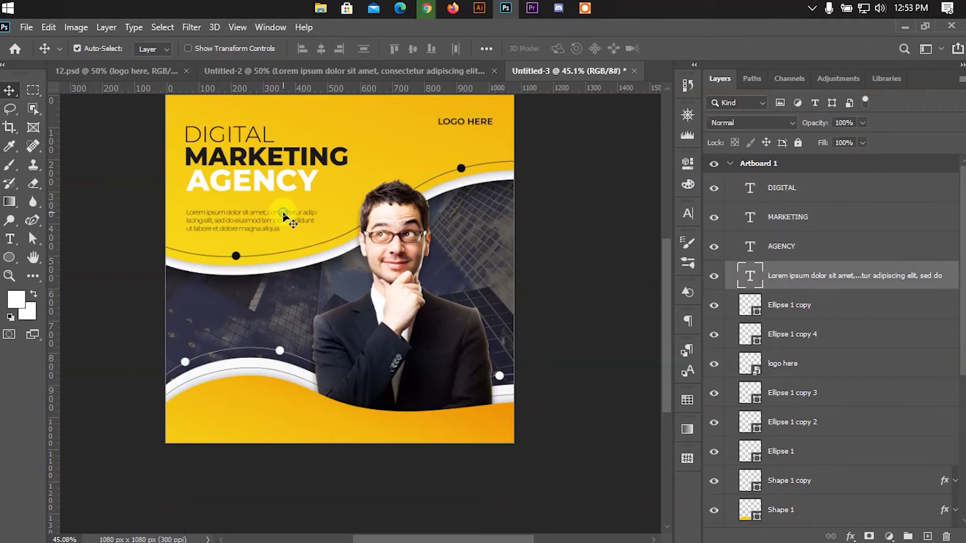
{"action": "key", "text": "shift+Up"}
{"action": "key", "text": "Down"}
{"action": "key", "text": "Down"}
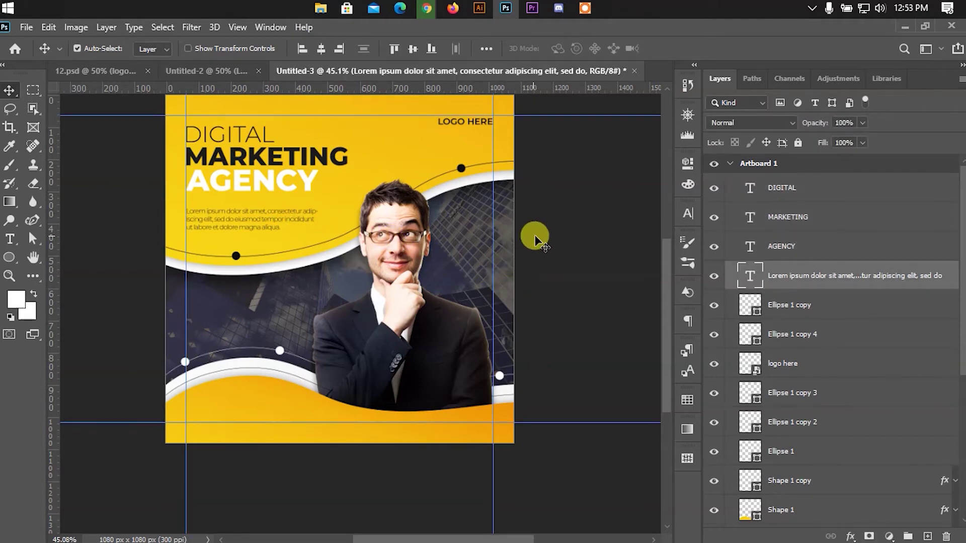
{"action": "left_click", "coordinate": [599, 246]}
{"action": "left_click", "coordinate": [405, 146]}
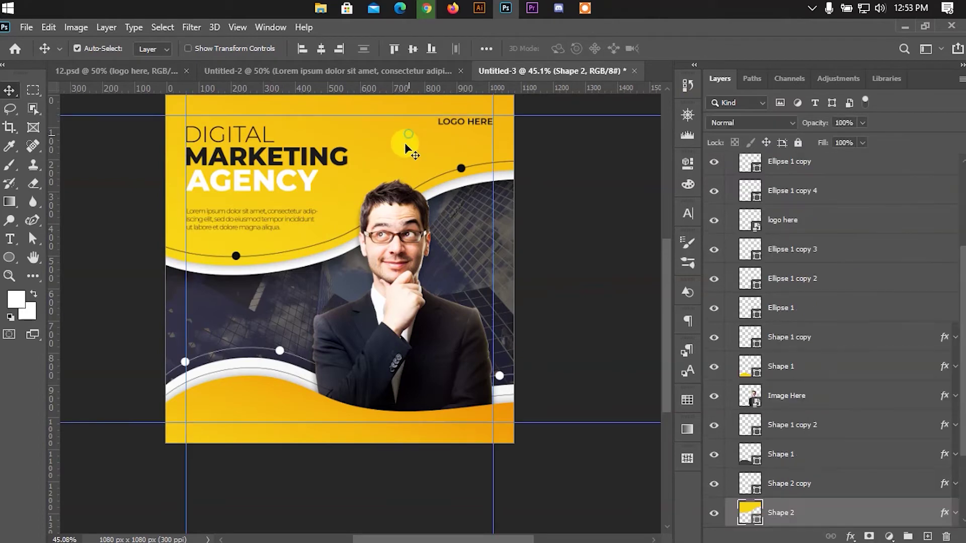
{"action": "scroll", "coordinate": [666, 263], "scroll_direction": "up", "scroll_amount": 1}
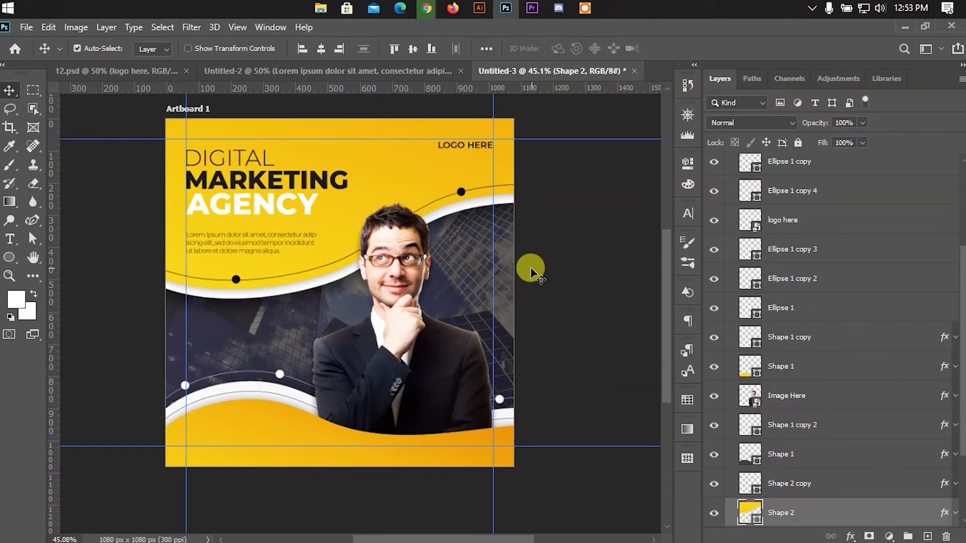
{"action": "left_click", "coordinate": [67, 269]}
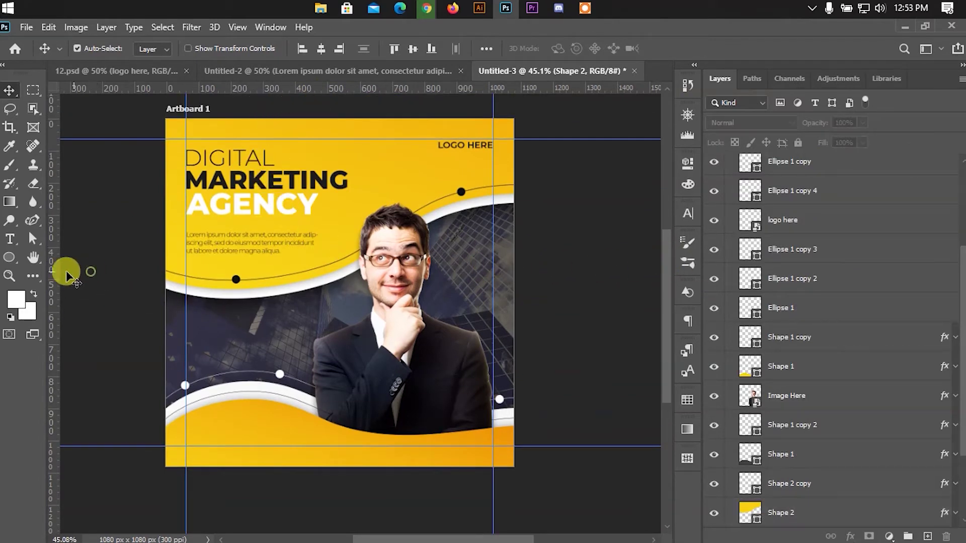
Draw a white rectangle about 277 x 59 px on the dark area below the paragraph and align it to the left margin guide.
{"action": "left_click", "coordinate": [9, 257]}
{"action": "left_click", "coordinate": [49, 258]}
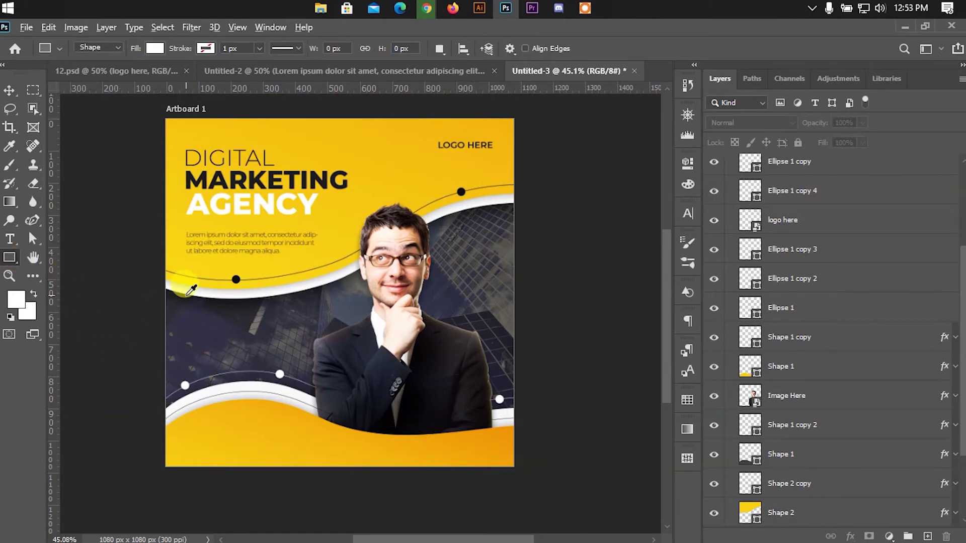
{"action": "scroll", "coordinate": [206, 318], "scroll_direction": "up", "scroll_amount": 2}
{"action": "left_click_drag", "start_coordinate": [217, 313], "coordinate": [347, 339]}
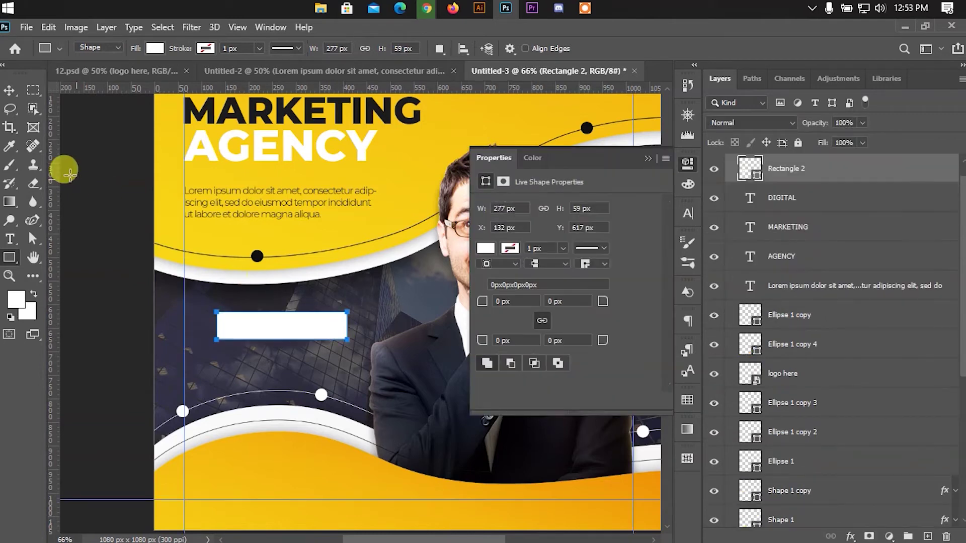
{"action": "left_click", "coordinate": [9, 90]}
{"action": "left_click_drag", "start_coordinate": [237, 319], "coordinate": [205, 319]}
{"action": "left_click", "coordinate": [648, 158]}
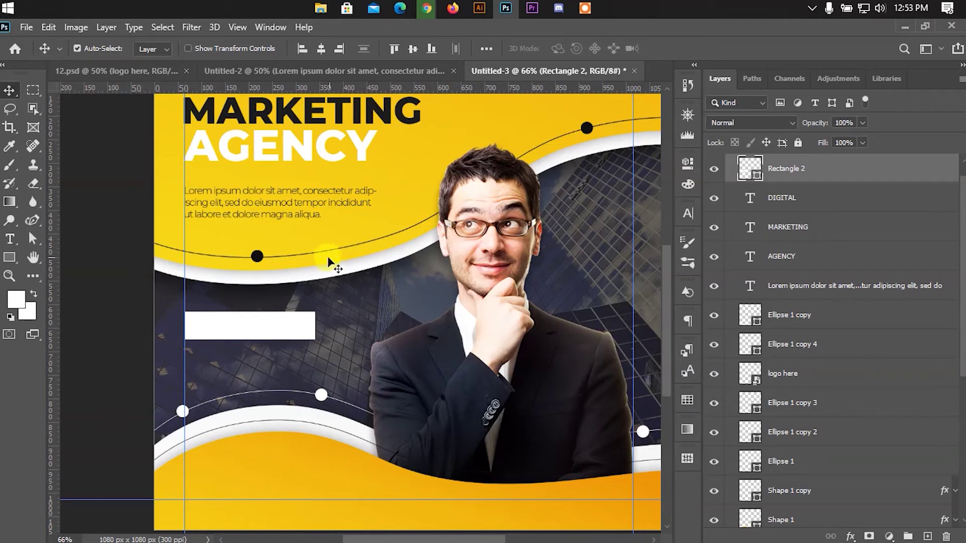
Narrow the white rectangle from its right side to about 79% of its width.
{"action": "scroll", "coordinate": [225, 349], "scroll_direction": "up", "scroll_amount": 4}
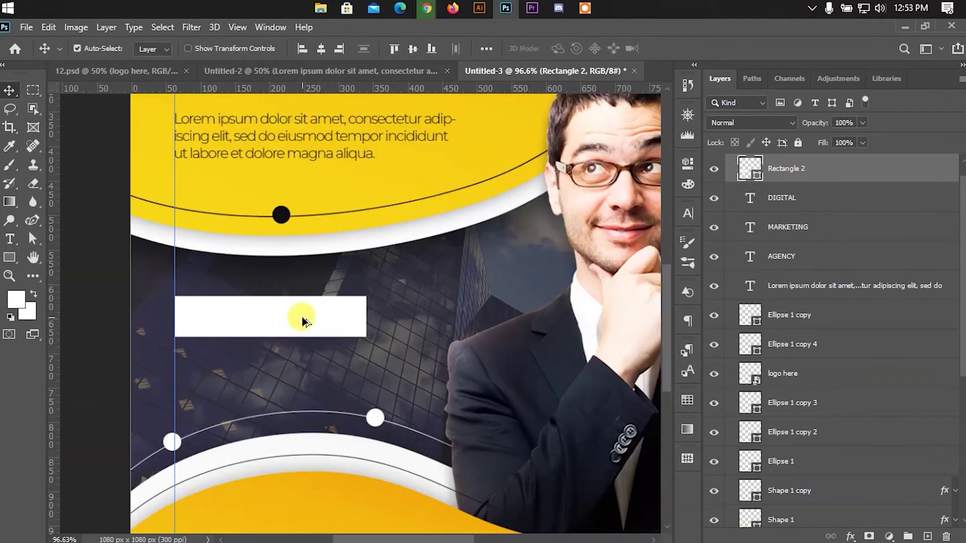
{"action": "key", "text": "ctrl+t"}
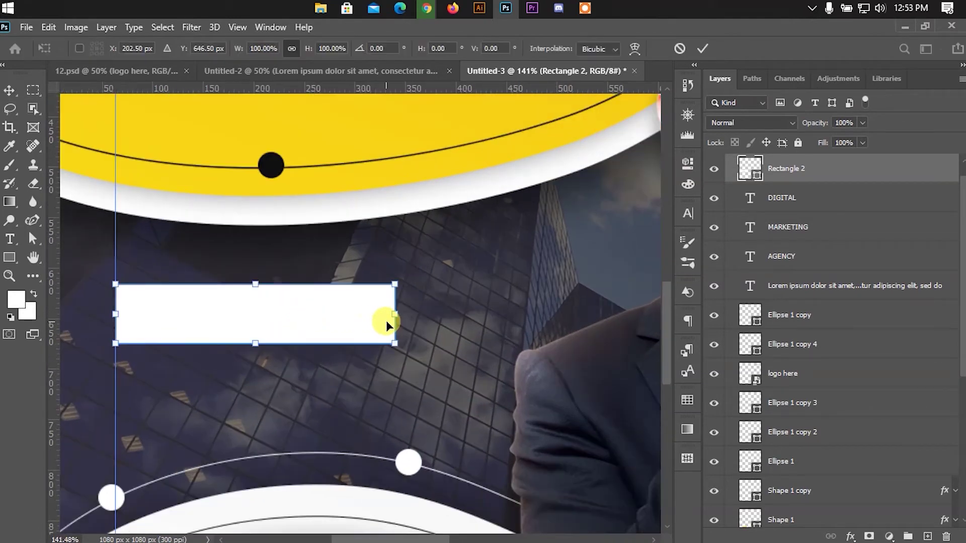
{"action": "left_click_drag", "start_coordinate": [388, 324], "coordinate": [334, 315]}
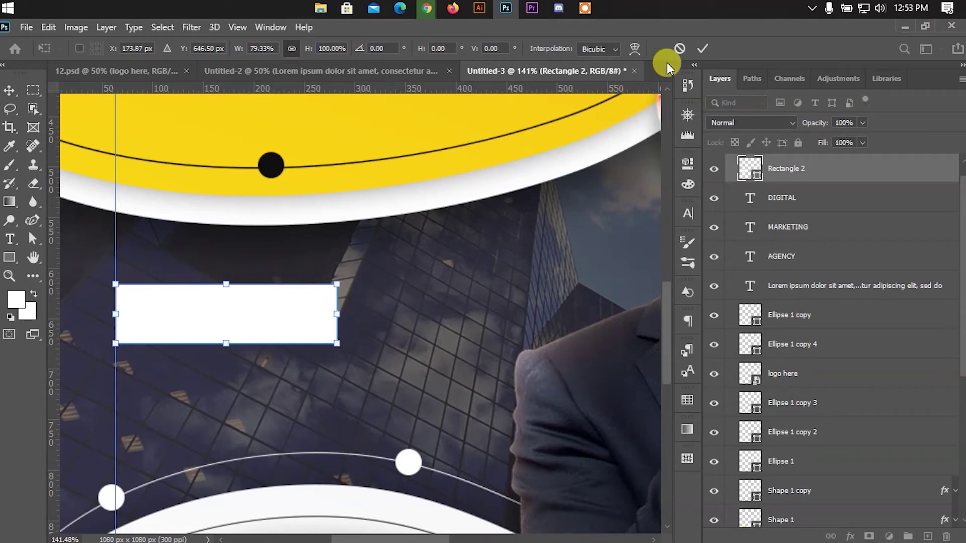
{"action": "left_click", "coordinate": [700, 49]}
Duplicate the white rectangle to the right and shrink the copy to about 59 px wide, flush against the original's right edge.
{"action": "left_click_drag", "start_coordinate": [276, 323], "coordinate": [442, 321]}
{"action": "key", "text": "ctrl+t"}
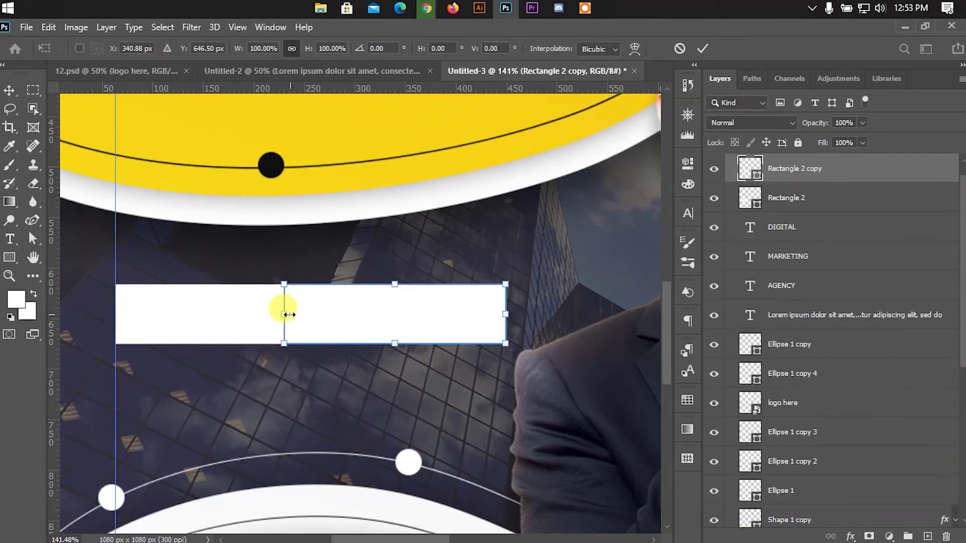
{"action": "left_click_drag", "start_coordinate": [286, 314], "coordinate": [349, 315]}
{"action": "left_click_drag", "start_coordinate": [504, 314], "coordinate": [382, 323]}
{"action": "left_click", "coordinate": [705, 48]}
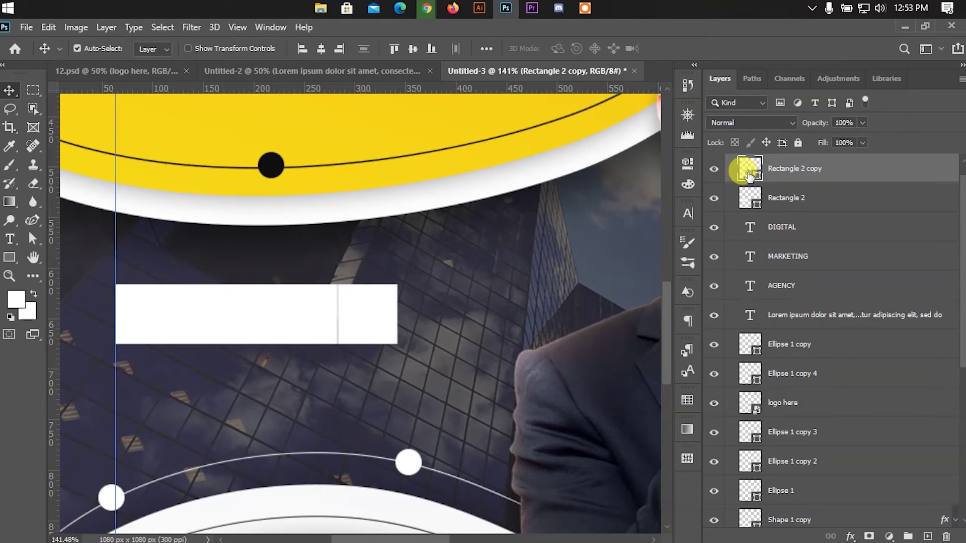
Recolor the small rectangle copy with yellow sampled from the upper wave.
{"action": "double_click", "coordinate": [748, 176]}
{"action": "left_click", "coordinate": [391, 119]}
{"action": "left_click", "coordinate": [869, 98]}
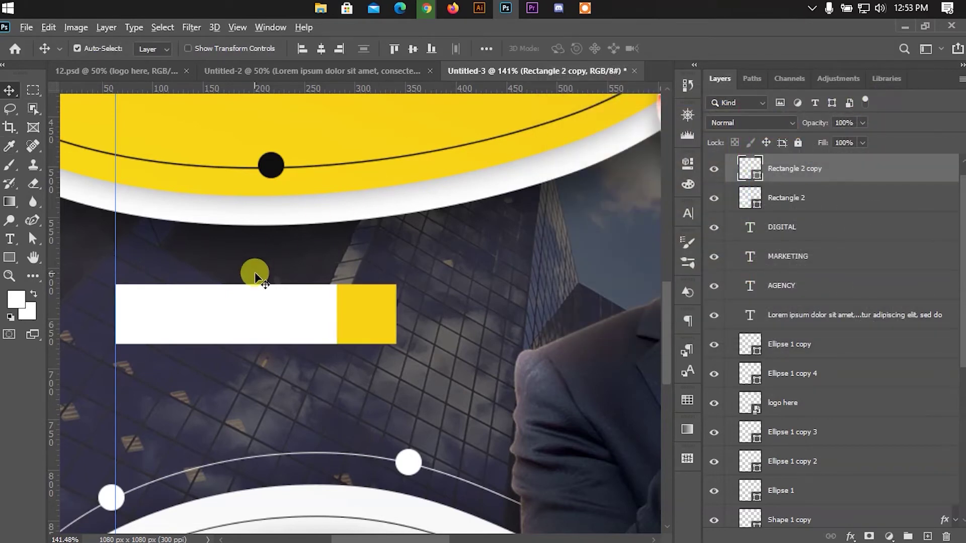
Add a vertical guide through the middle of the yellow block.
{"action": "scroll", "coordinate": [256, 274], "scroll_direction": "down", "scroll_amount": 3}
{"action": "scroll", "coordinate": [171, 289], "scroll_direction": "up", "scroll_amount": 3}
{"action": "scroll", "coordinate": [188, 296], "scroll_direction": "up", "scroll_amount": 1}
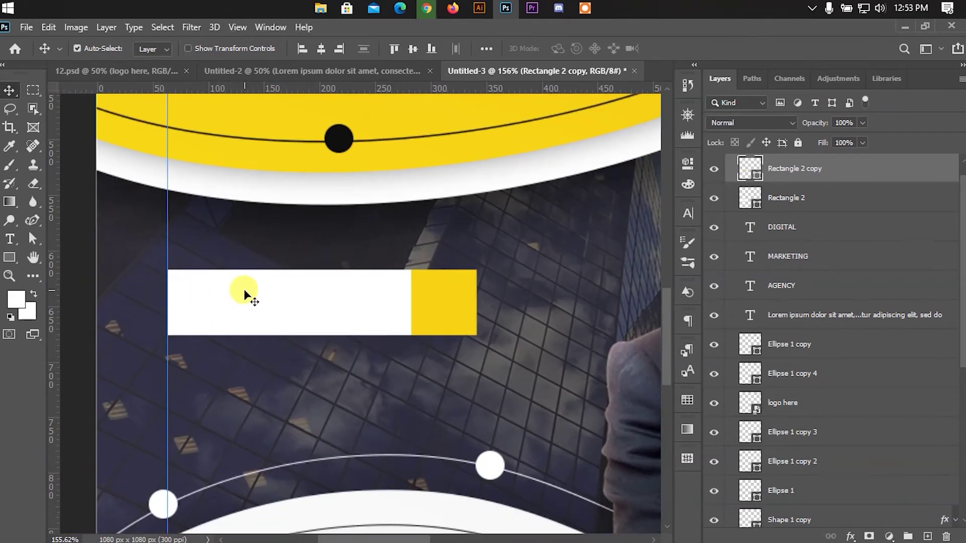
{"action": "left_click_drag", "start_coordinate": [57, 274], "coordinate": [440, 292]}
{"action": "right_click", "coordinate": [33, 220]}
{"action": "left_click", "coordinate": [73, 222]}
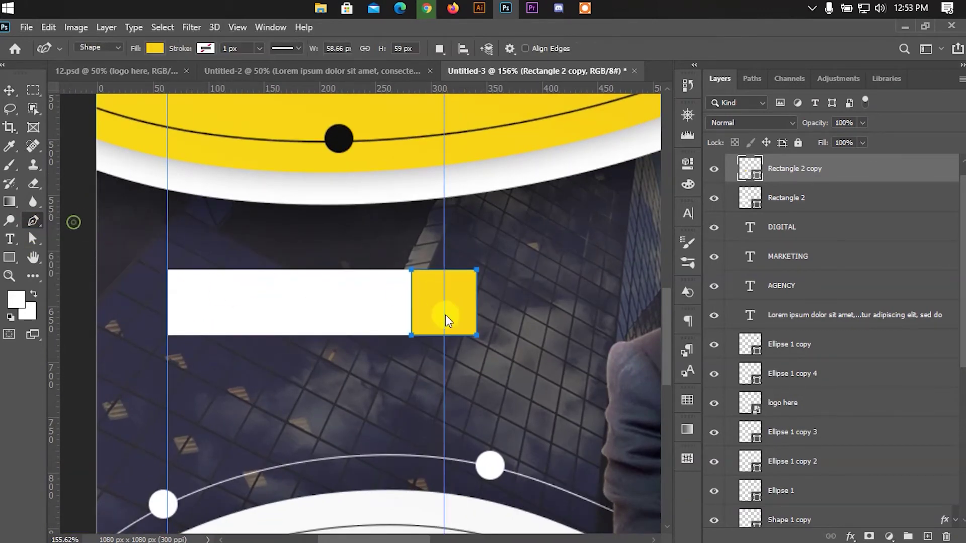
{"action": "scroll", "coordinate": [455, 303], "scroll_direction": "up", "scroll_amount": 1}
{"action": "left_click", "coordinate": [10, 91]}
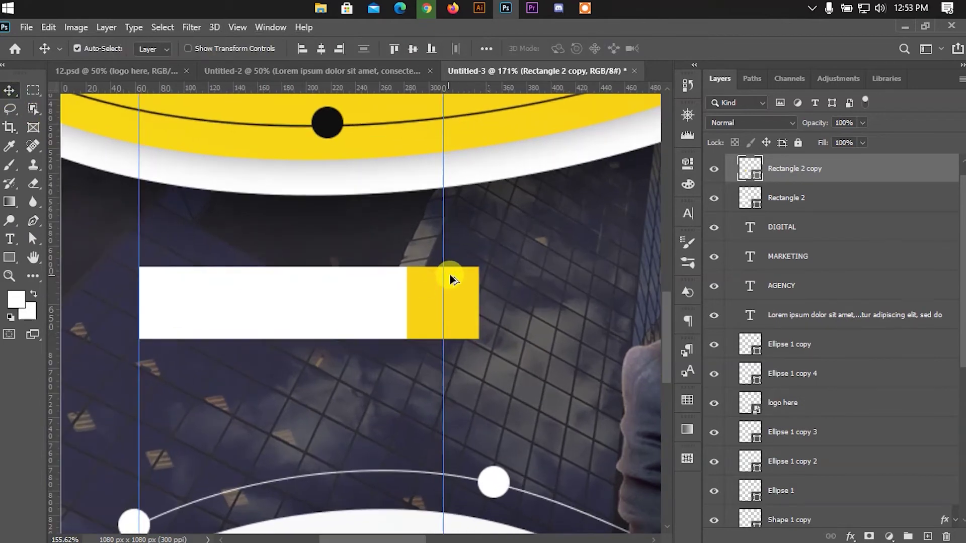
{"action": "scroll", "coordinate": [452, 280], "scroll_direction": "up", "scroll_amount": 1}
{"action": "left_click", "coordinate": [34, 219]}
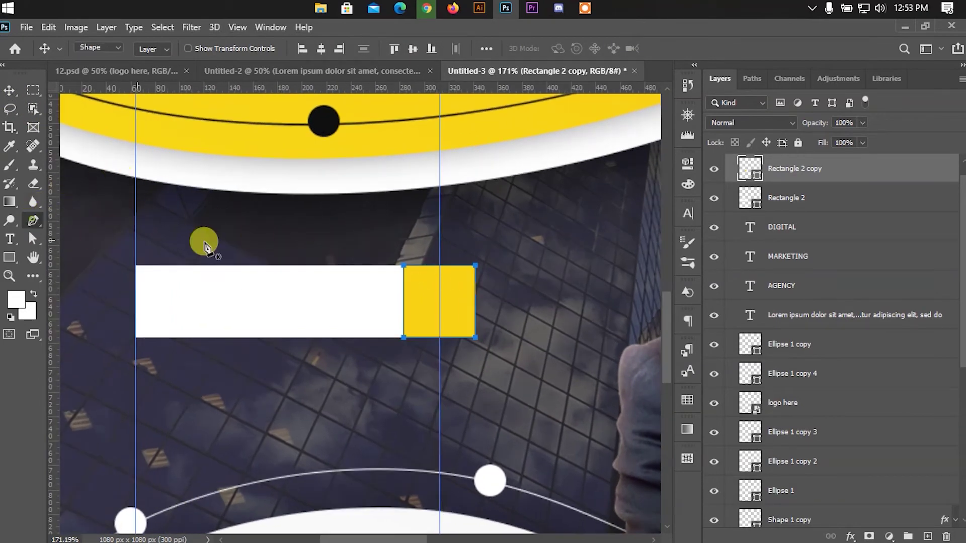
{"action": "left_click", "coordinate": [9, 91]}
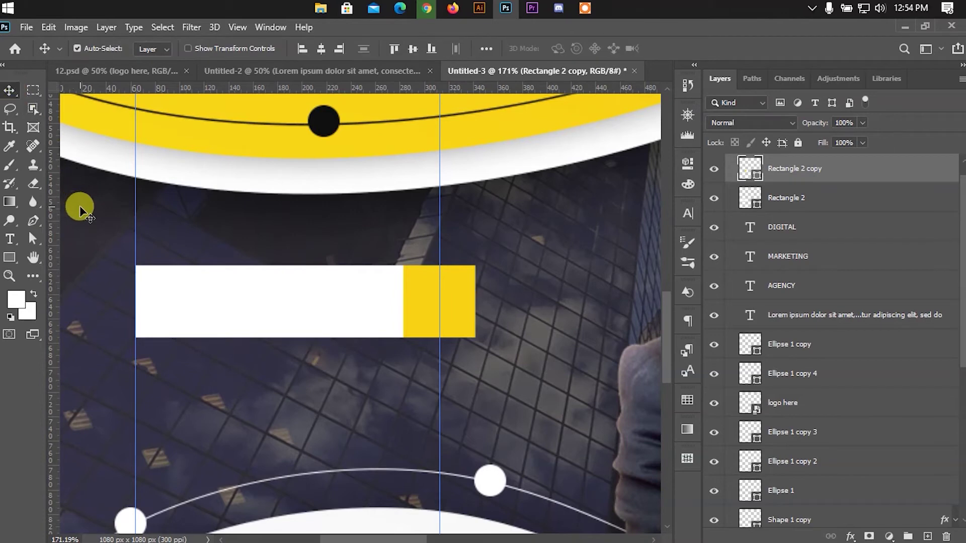
Choose the Pen tool and add a horizontal guide through the middle of the yellow block.
{"action": "left_click", "coordinate": [79, 208]}
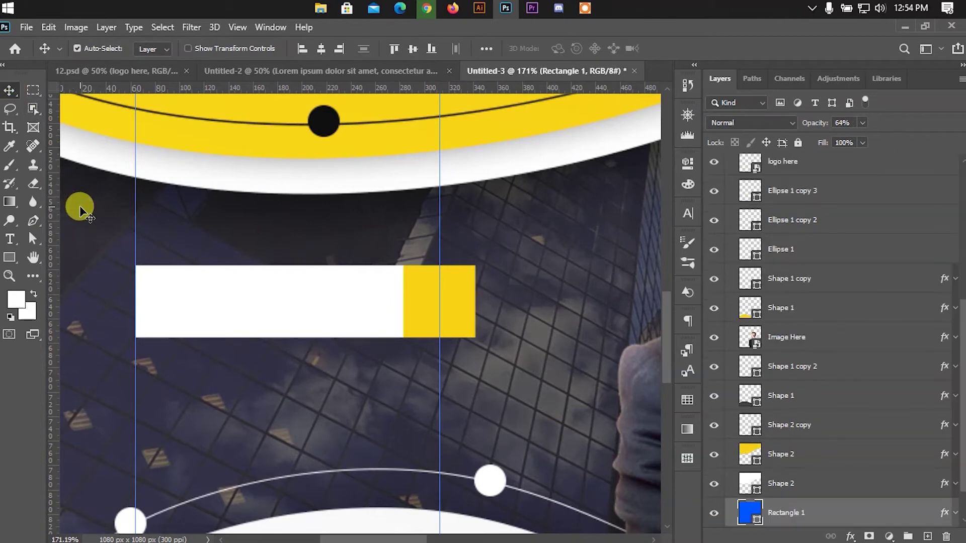
{"action": "left_click", "coordinate": [33, 220]}
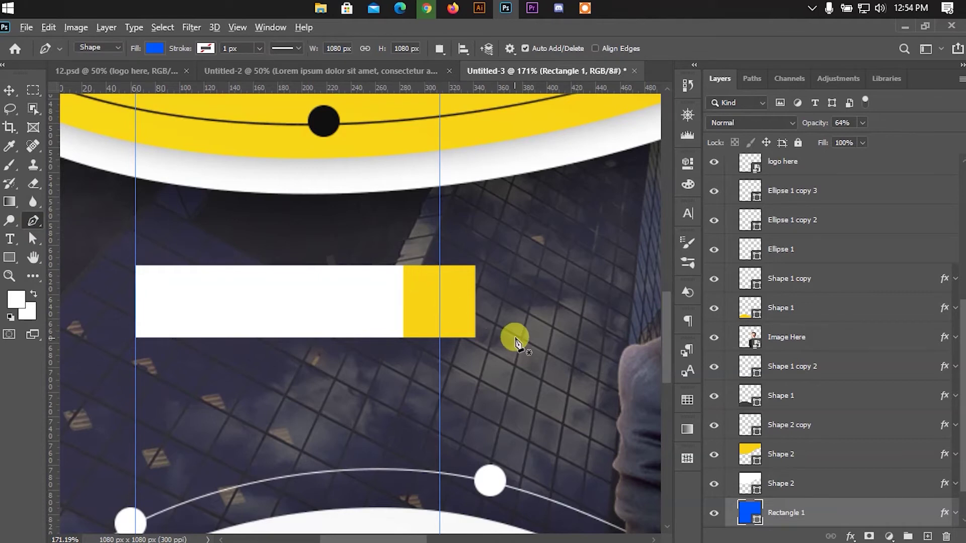
{"action": "scroll", "coordinate": [513, 334], "scroll_direction": "up", "scroll_amount": 1}
{"action": "left_click_drag", "start_coordinate": [448, 91], "coordinate": [430, 297]}
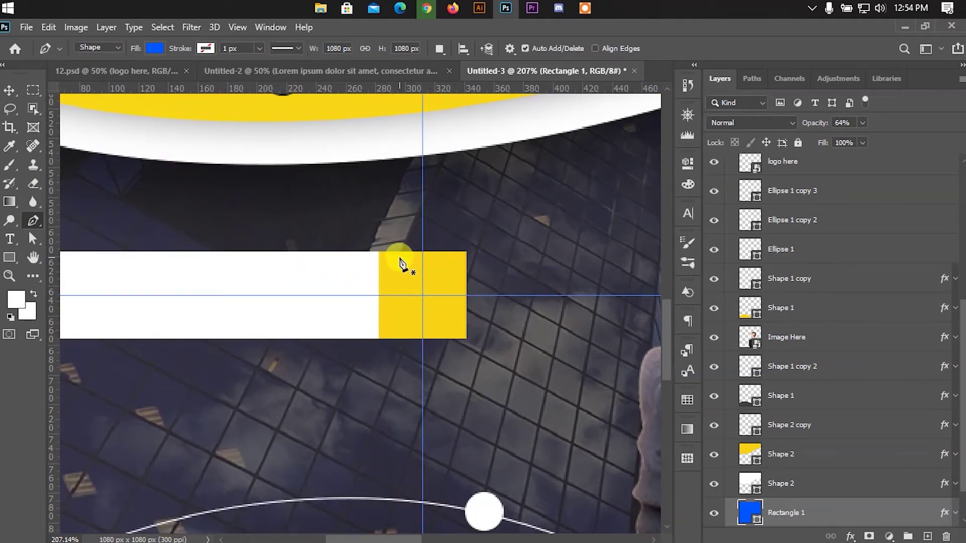
{"action": "left_click", "coordinate": [401, 269]}
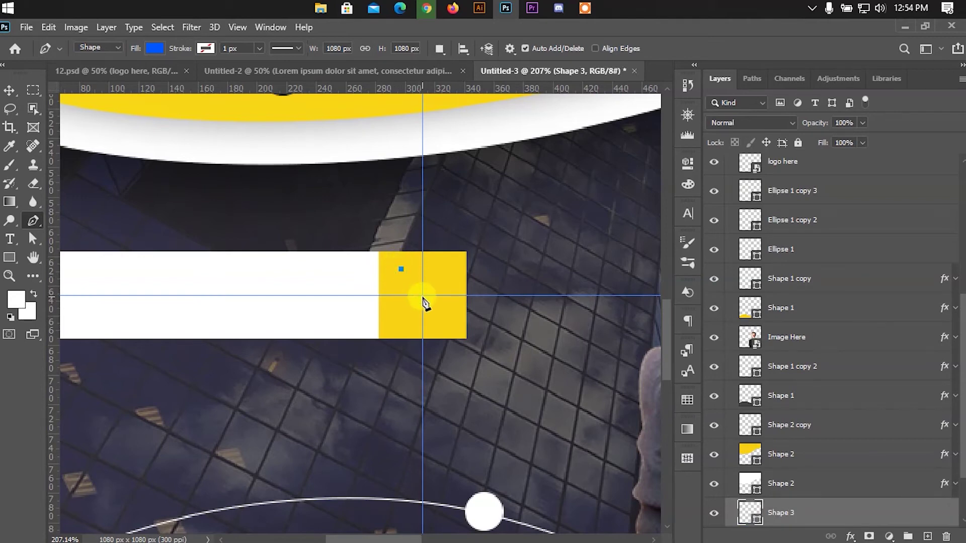
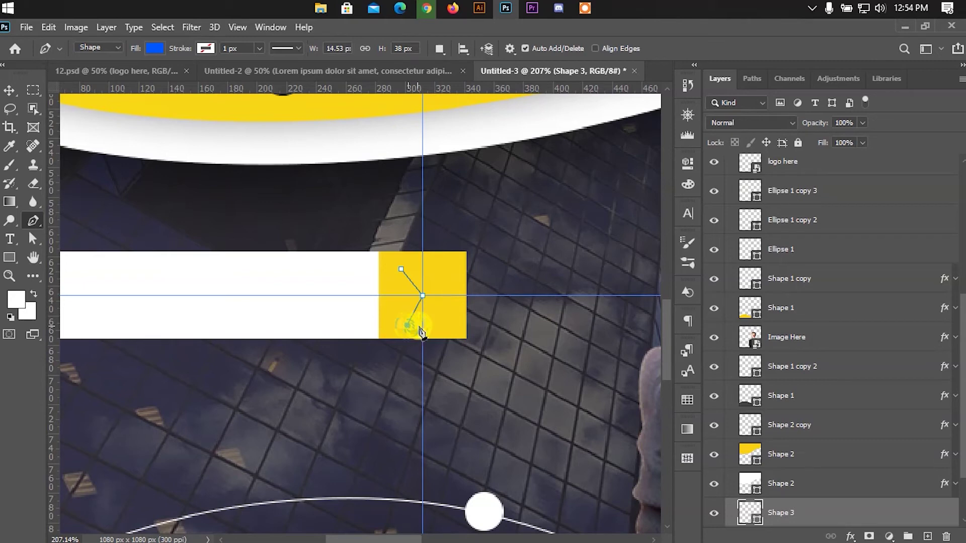
{"action": "key", "text": "ctrl+z"}
{"action": "key", "text": "ctrl+z"}
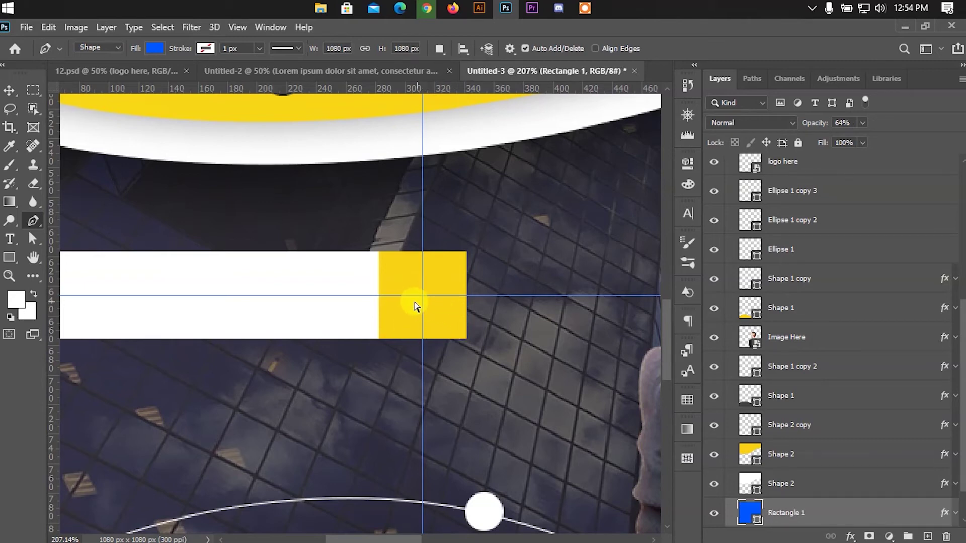
{"action": "left_click", "coordinate": [390, 253]}
{"action": "key", "text": "ctrl+z"}
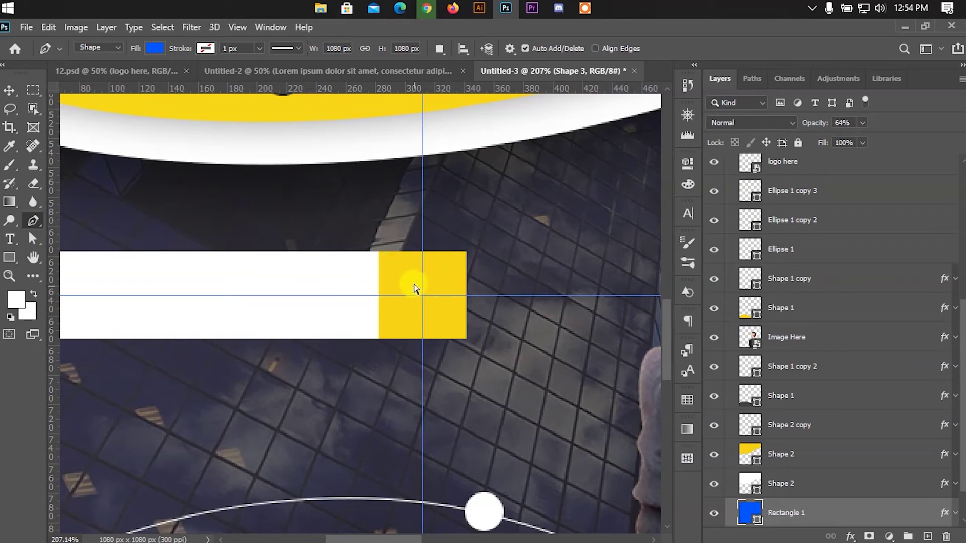
Draw an open right-pointing chevron about 14 x 34 px on the yellow block with its tip at the guide intersection.
{"action": "left_click", "coordinate": [402, 273]}
{"action": "left_click", "coordinate": [423, 295]}
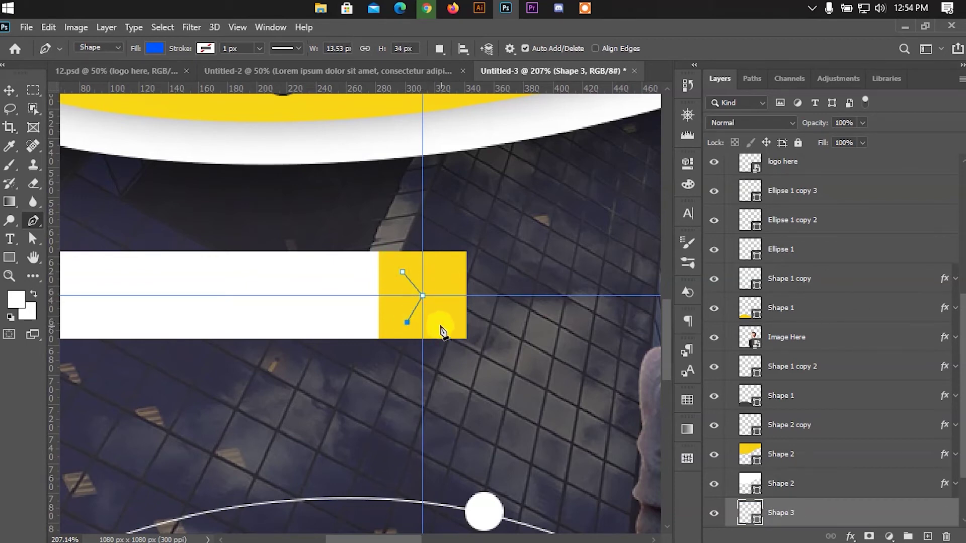
{"action": "left_click", "coordinate": [11, 92]}
Remove the chevron's fill and give it a black 2 px stroke.
{"action": "left_click", "coordinate": [33, 238]}
{"action": "left_click", "coordinate": [210, 48]}
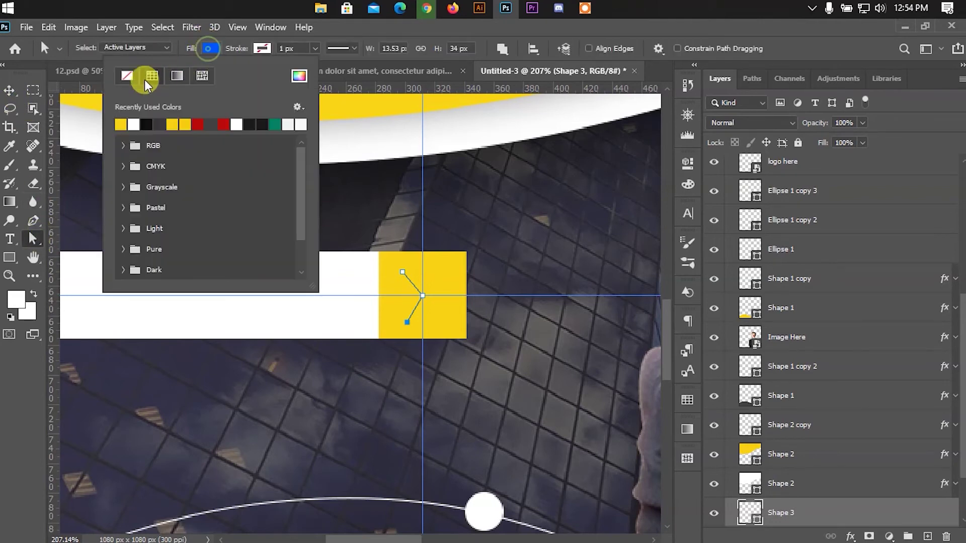
{"action": "left_click", "coordinate": [132, 75]}
{"action": "left_click", "coordinate": [262, 49]}
{"action": "left_click", "coordinate": [197, 124]}
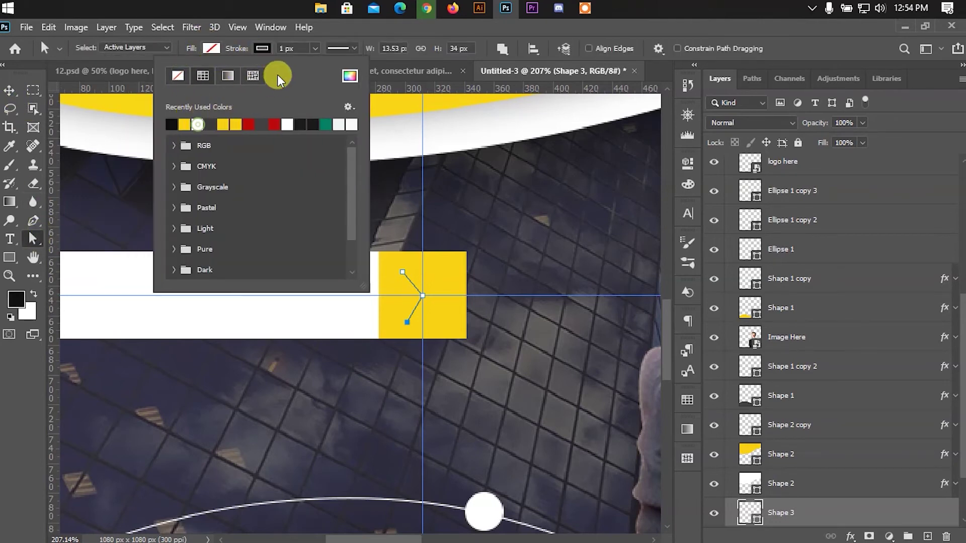
{"action": "left_click", "coordinate": [282, 50]}
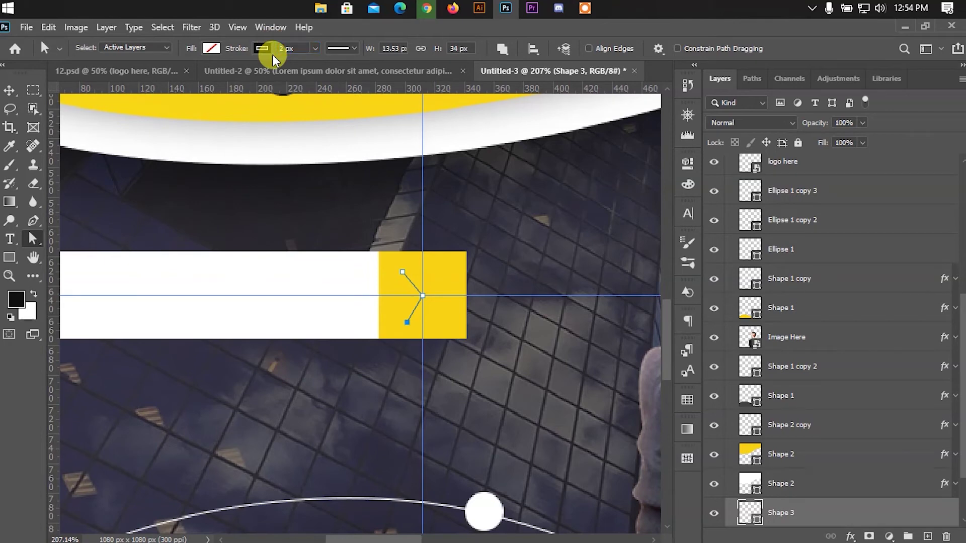
{"action": "left_click", "coordinate": [10, 90]}
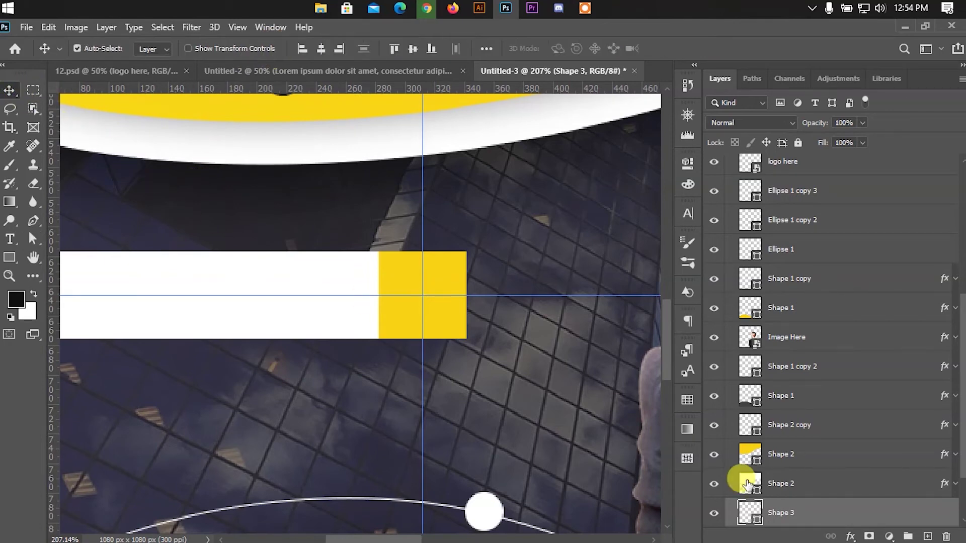
Move the chevron's Shape 3 layer up the stack to directly below the logo here layer.
{"action": "left_click_drag", "start_coordinate": [782, 508], "coordinate": [782, 164]}
{"action": "left_click", "coordinate": [31, 237]}
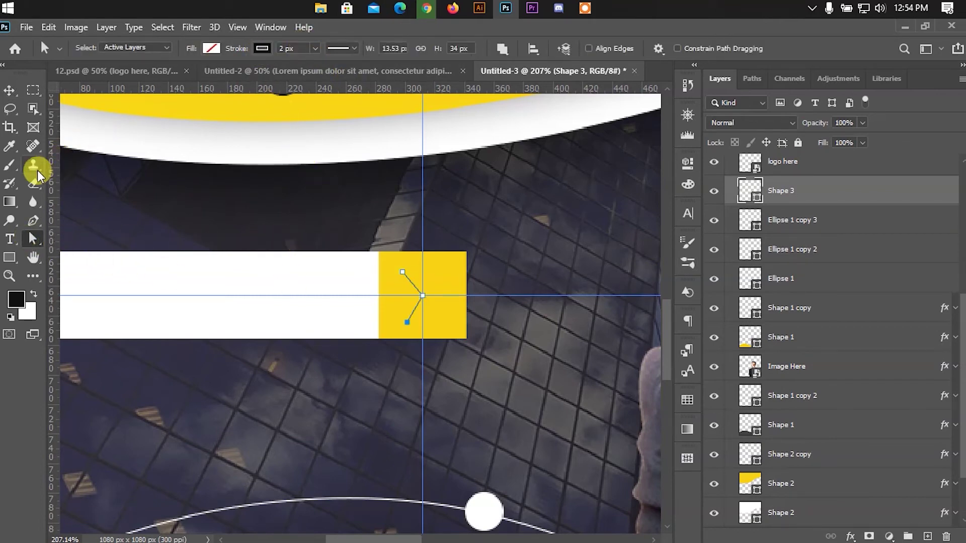
{"action": "left_click", "coordinate": [9, 90]}
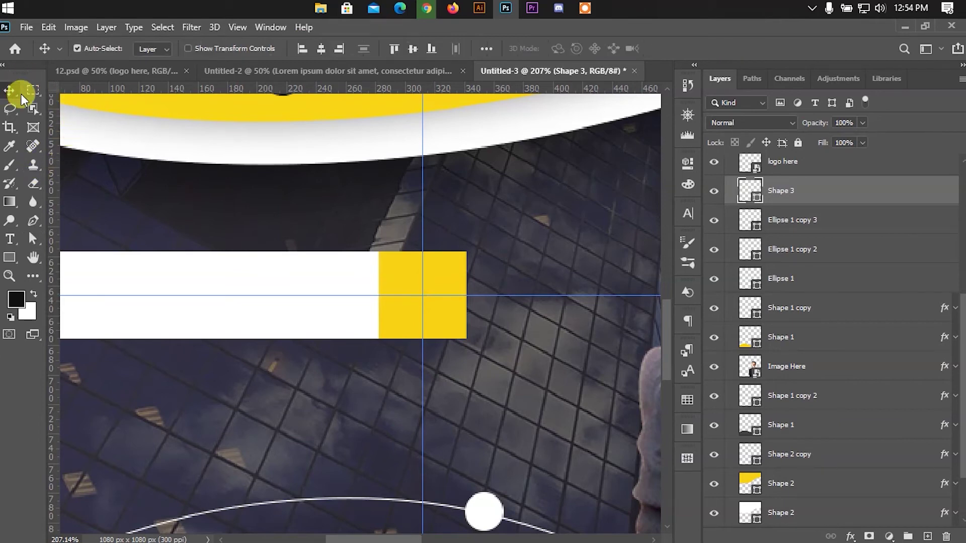
Delete the hidden chevron and redraw an open right-pointing chevron about 14 x 36 px on the yellow block with the Pen tool.
{"action": "key", "text": "Delete"}
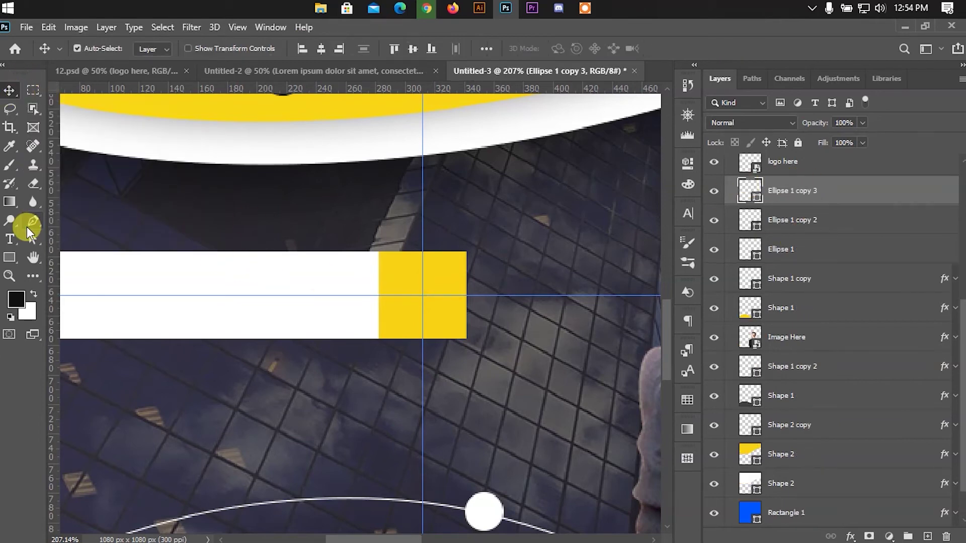
{"action": "left_click", "coordinate": [30, 224]}
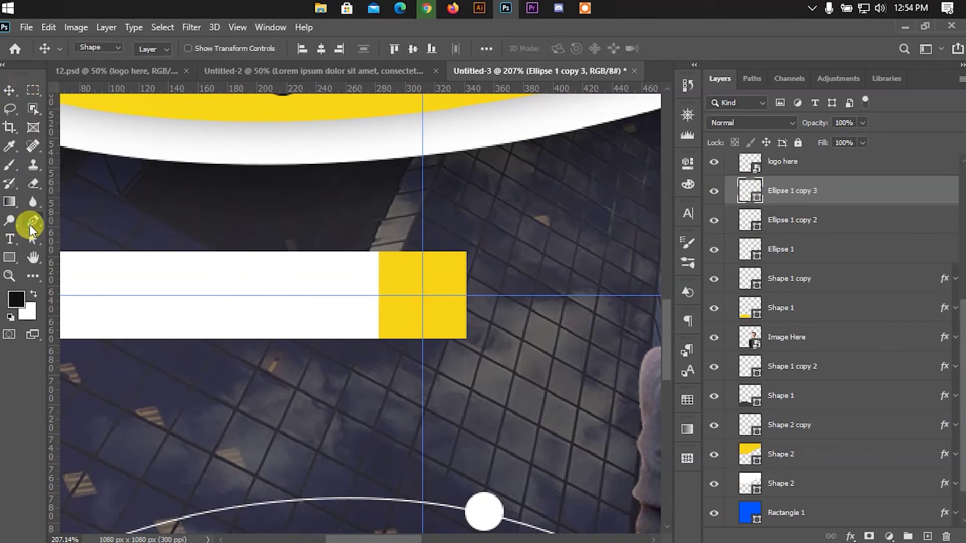
{"action": "left_click", "coordinate": [219, 238]}
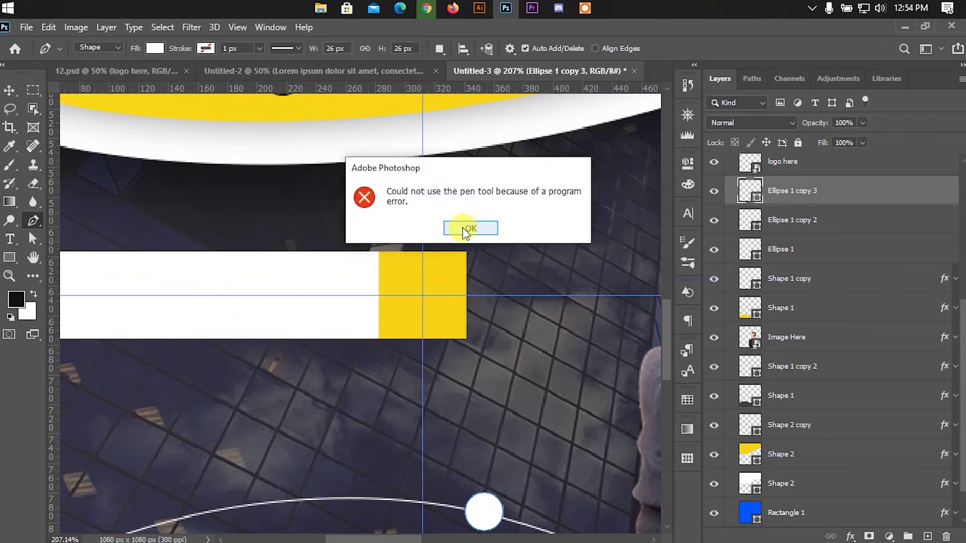
{"action": "left_click", "coordinate": [469, 228]}
{"action": "left_click", "coordinate": [9, 90]}
{"action": "left_click", "coordinate": [98, 185]}
{"action": "left_click", "coordinate": [34, 220]}
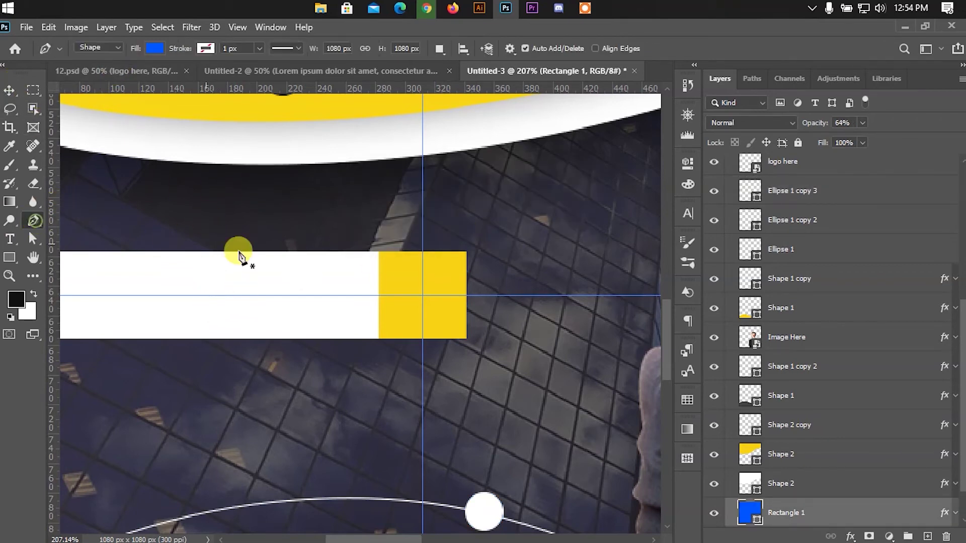
{"action": "left_click", "coordinate": [394, 276]}
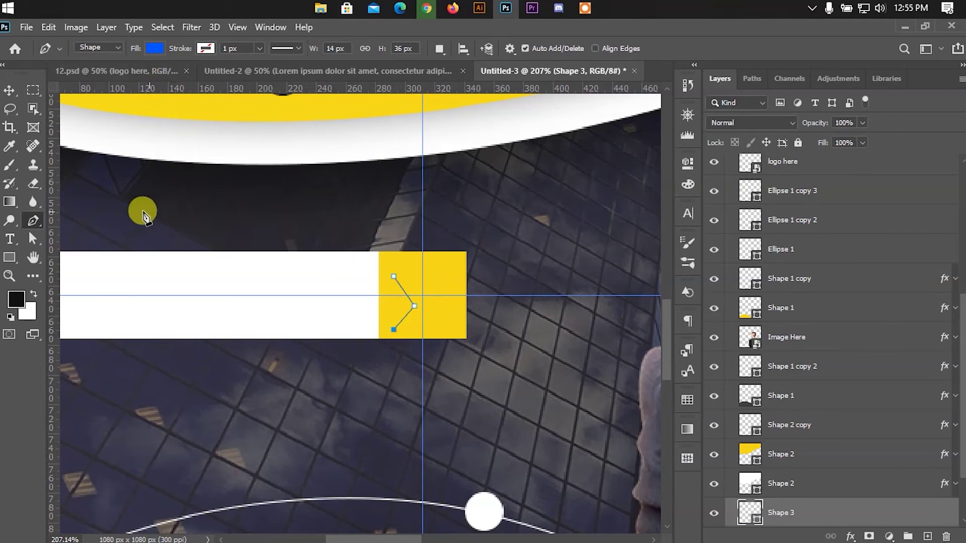
Remove the new chevron's fill and give it a thick black stroke.
{"action": "left_click", "coordinate": [9, 90]}
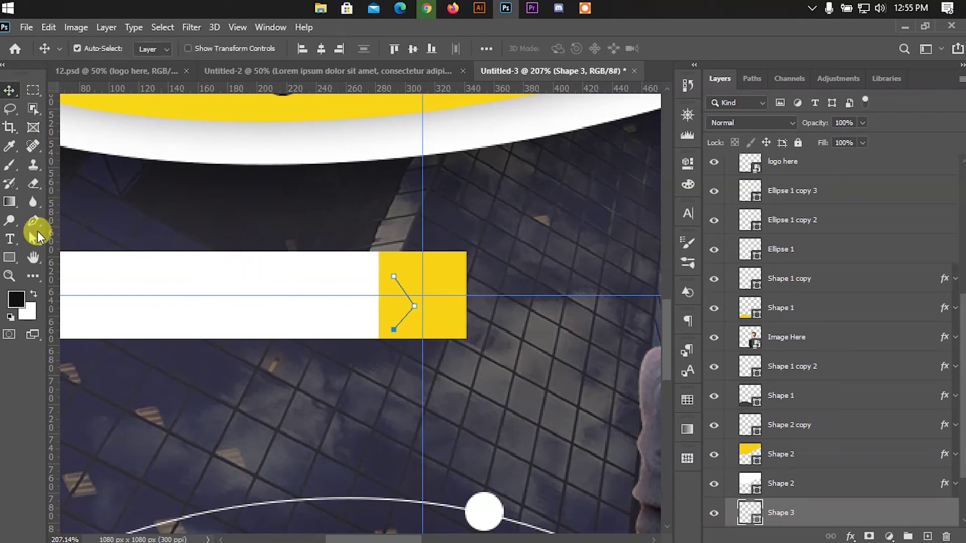
{"action": "left_click", "coordinate": [32, 242]}
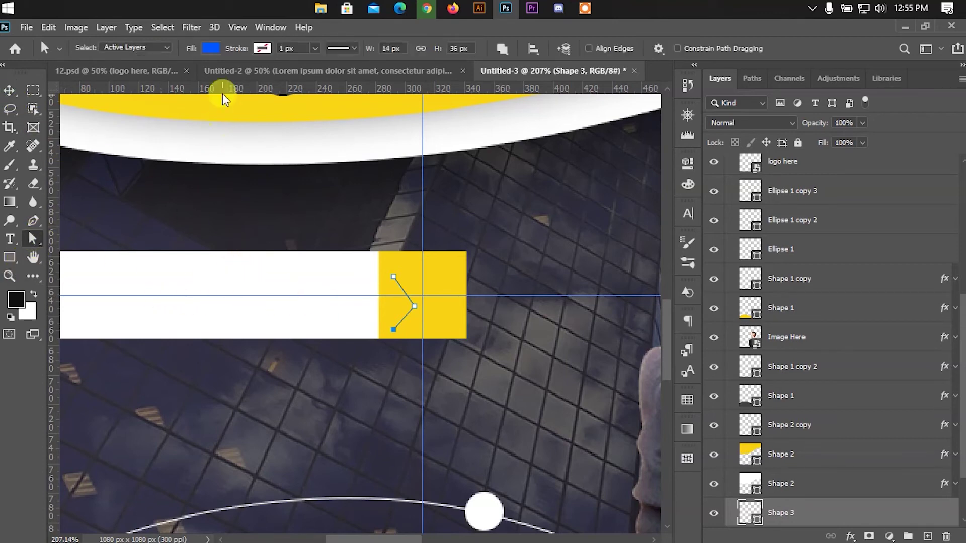
{"action": "left_click", "coordinate": [207, 48]}
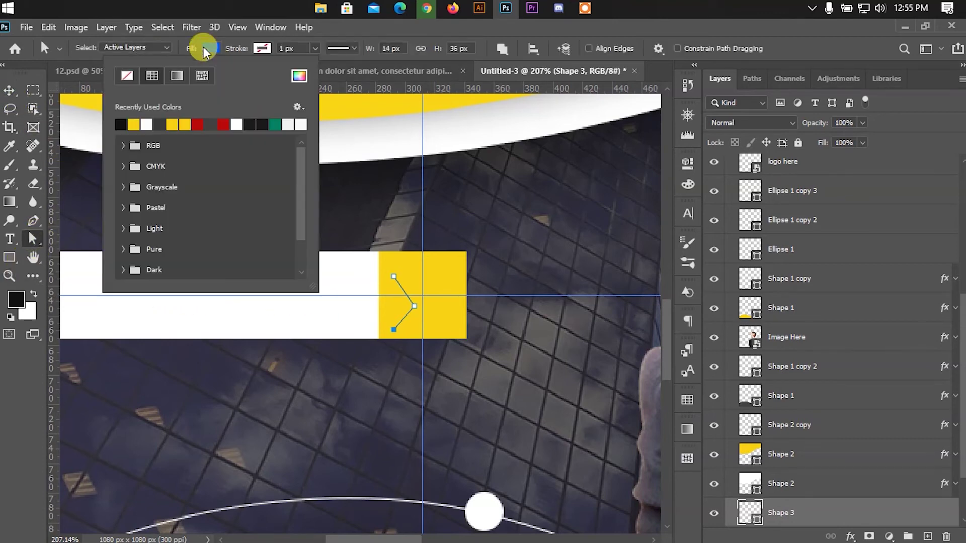
{"action": "left_click", "coordinate": [262, 48]}
{"action": "left_click", "coordinate": [172, 124]}
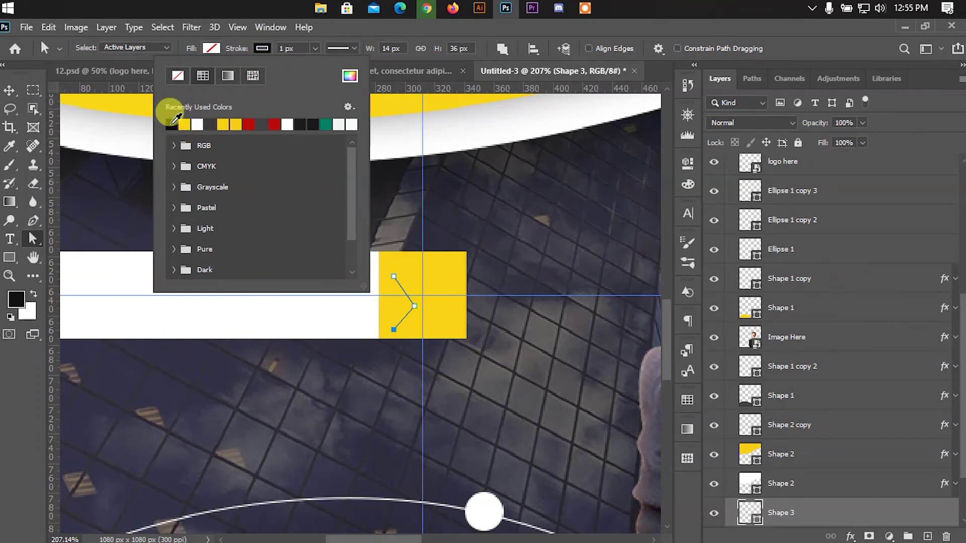
{"action": "left_click", "coordinate": [280, 48]}
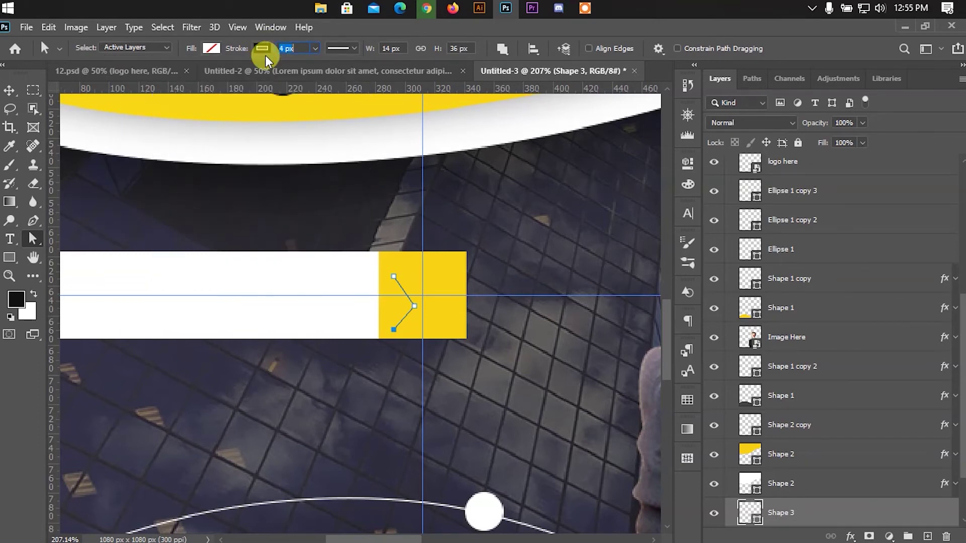
Move the chevron's Shape 3 layer to the top of Artboard 1, above Rectangle 2 copy.
{"action": "left_click", "coordinate": [9, 90]}
{"action": "left_click_drag", "start_coordinate": [780, 489], "coordinate": [770, 176]}
{"action": "scroll", "coordinate": [856, 355], "scroll_direction": "up", "scroll_amount": 4}
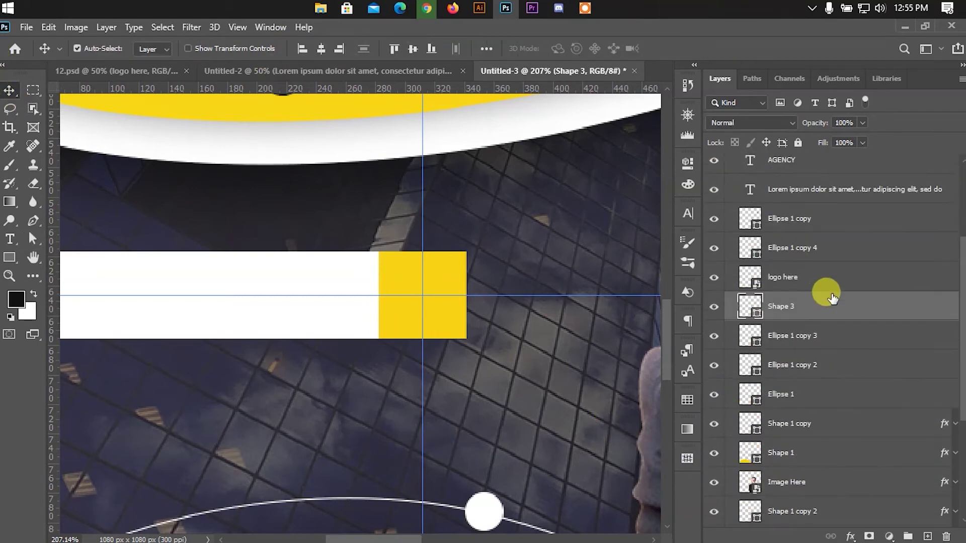
{"action": "scroll", "coordinate": [830, 322], "scroll_direction": "up", "scroll_amount": 2}
{"action": "left_click_drag", "start_coordinate": [815, 362], "coordinate": [785, 264]}
{"action": "left_click_drag", "start_coordinate": [964, 285], "coordinate": [961, 238]}
{"action": "left_click_drag", "start_coordinate": [844, 357], "coordinate": [791, 190]}
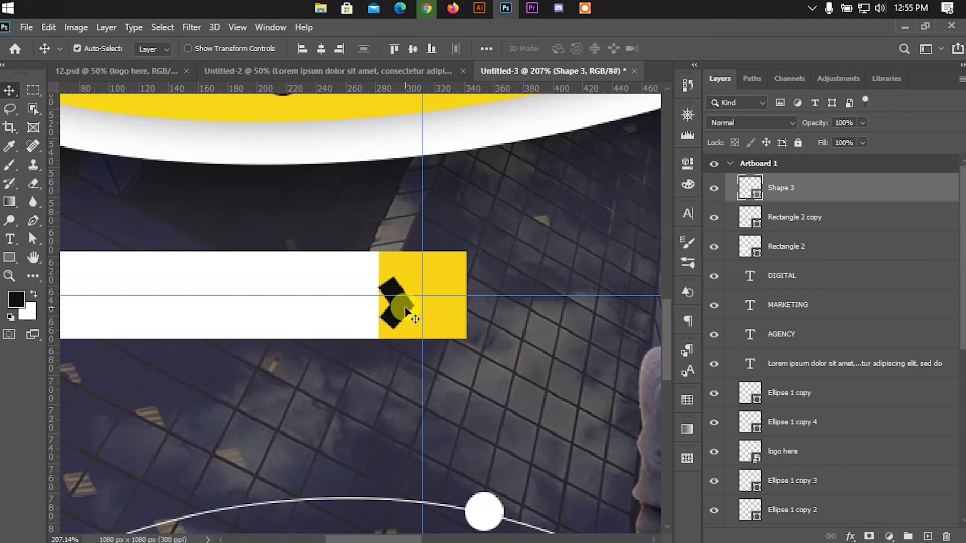
Shift the chevron right so its tip meets the vertical guide, and briefly hide other shape layers to identify them.
{"action": "left_click_drag", "start_coordinate": [408, 315], "coordinate": [419, 317]}
{"action": "left_click", "coordinate": [713, 218]}
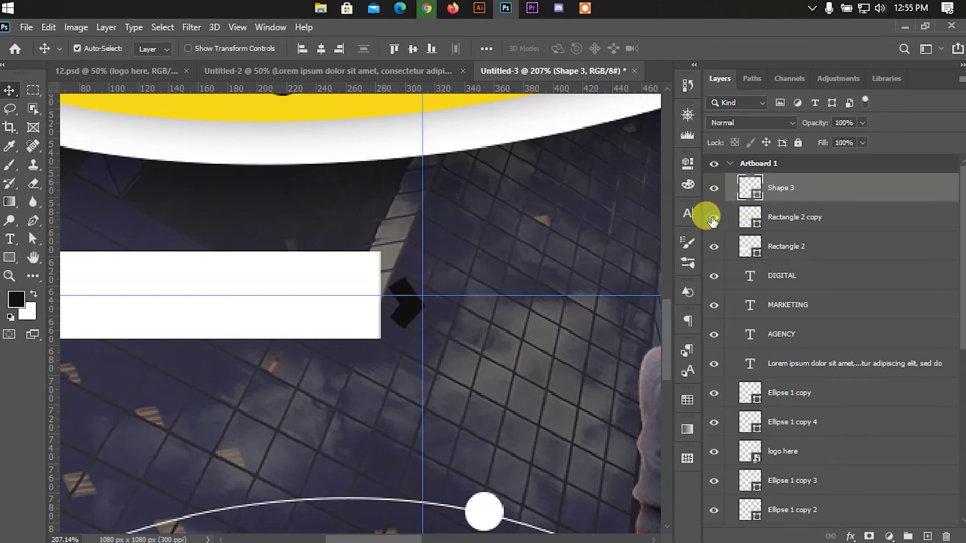
{"action": "left_click", "coordinate": [713, 218]}
{"action": "scroll", "coordinate": [955, 327], "scroll_direction": "down", "scroll_amount": 6}
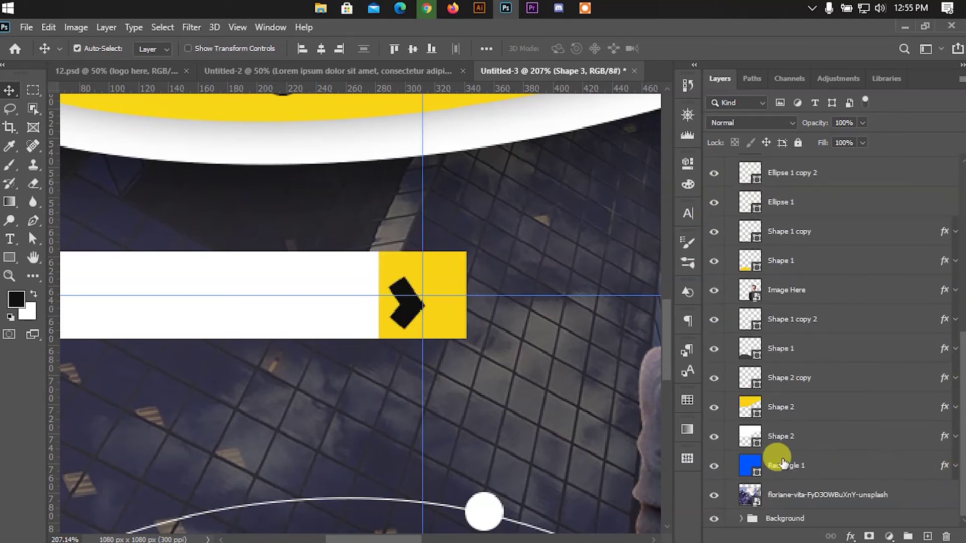
{"action": "left_click", "coordinate": [714, 466]}
{"action": "left_click", "coordinate": [717, 466]}
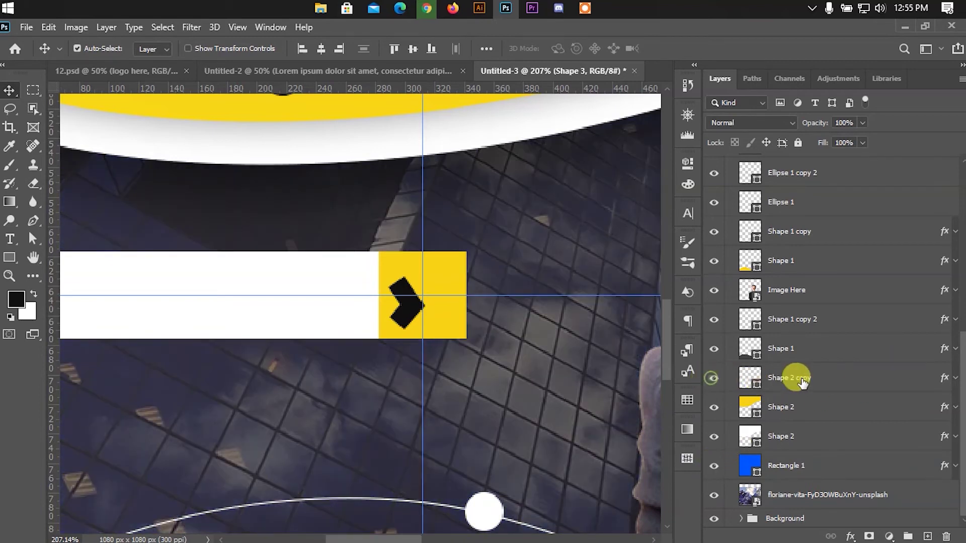
Move the Shape 2 copy layer up the stack to directly below Shape 3.
{"action": "left_click_drag", "start_coordinate": [798, 379], "coordinate": [795, 159]}
{"action": "scroll", "coordinate": [954, 324], "scroll_direction": "up", "scroll_amount": 1}
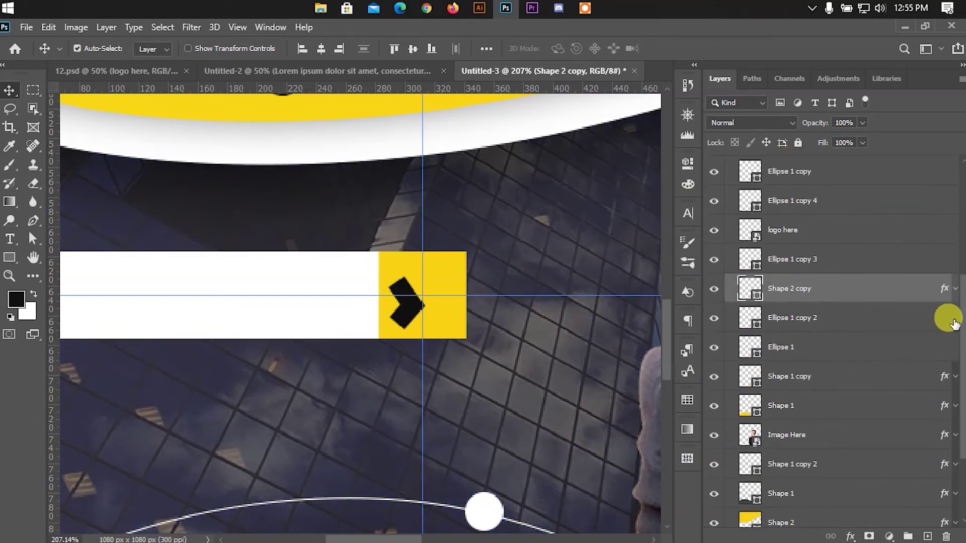
{"action": "scroll", "coordinate": [958, 287], "scroll_direction": "up", "scroll_amount": 4}
{"action": "left_click_drag", "start_coordinate": [828, 422], "coordinate": [790, 189]}
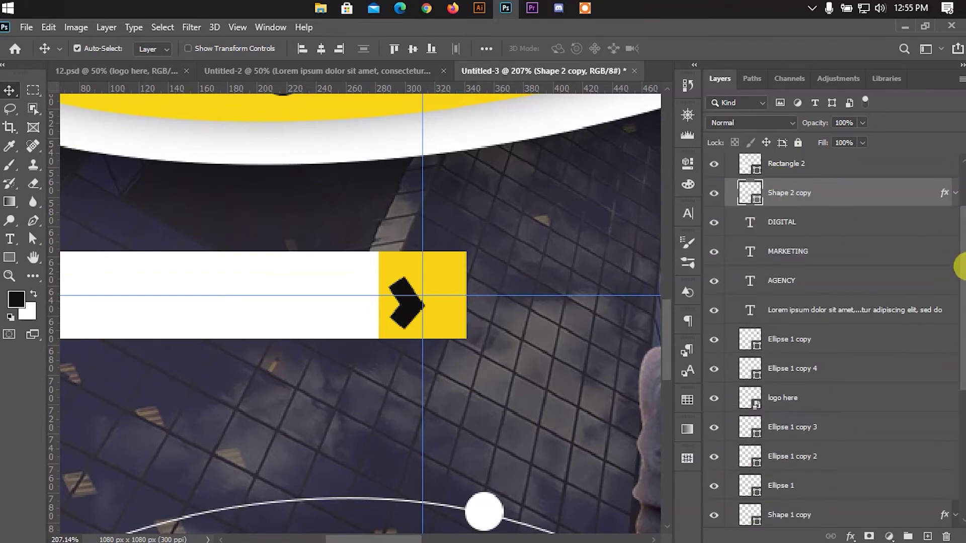
{"action": "scroll", "coordinate": [958, 219], "scroll_direction": "up", "scroll_amount": 2}
{"action": "left_click_drag", "start_coordinate": [843, 280], "coordinate": [816, 214]}
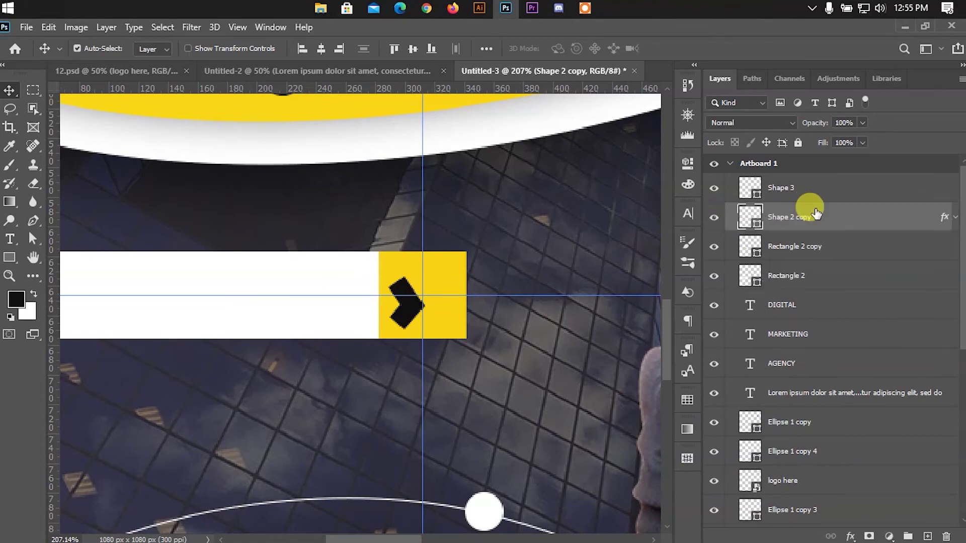
Select the chevron on the yellow block and set its stroke width to 2 px.
{"action": "scroll", "coordinate": [535, 302], "scroll_direction": "down", "scroll_amount": 4}
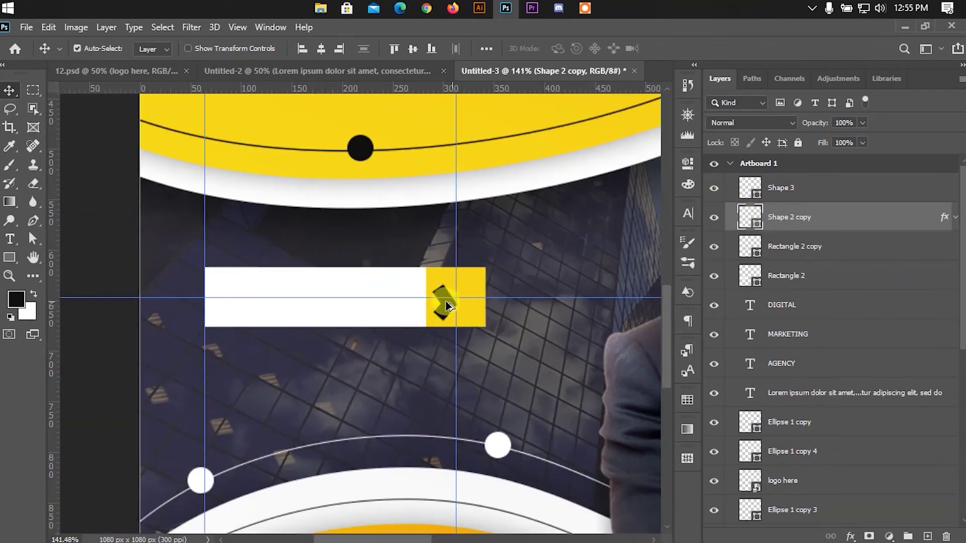
{"action": "scroll", "coordinate": [442, 302], "scroll_direction": "up", "scroll_amount": 3}
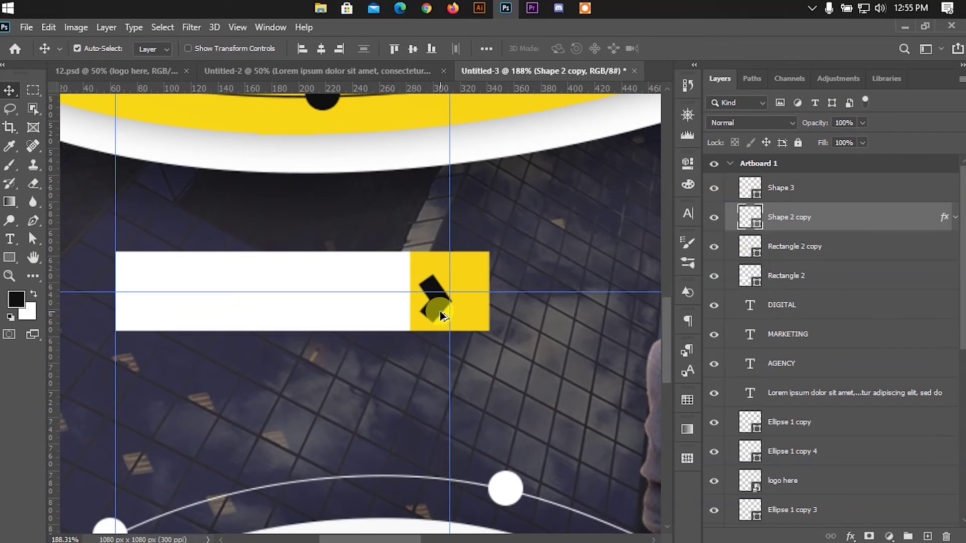
{"action": "left_click", "coordinate": [440, 311]}
{"action": "scroll", "coordinate": [439, 311], "scroll_direction": "up", "scroll_amount": 1}
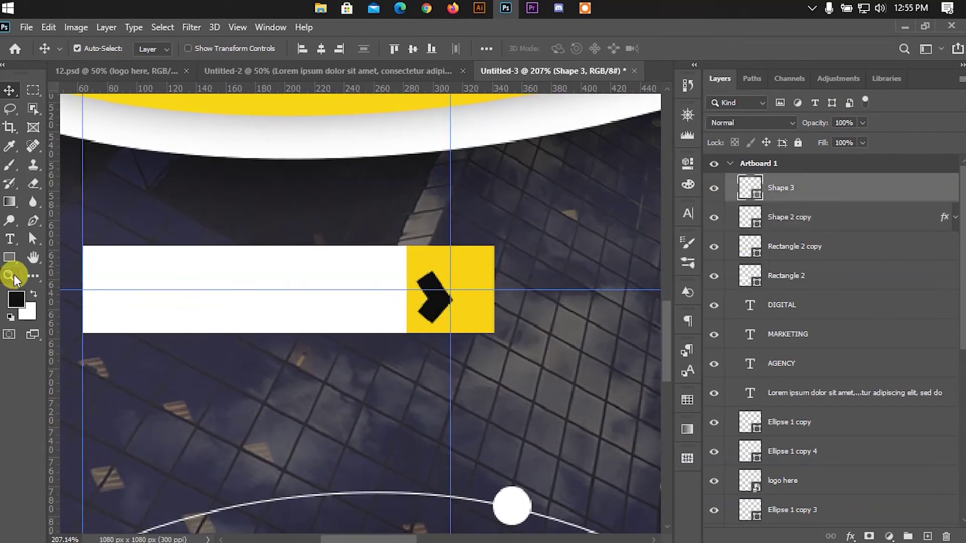
{"action": "left_click", "coordinate": [32, 238]}
{"action": "left_click", "coordinate": [294, 50]}
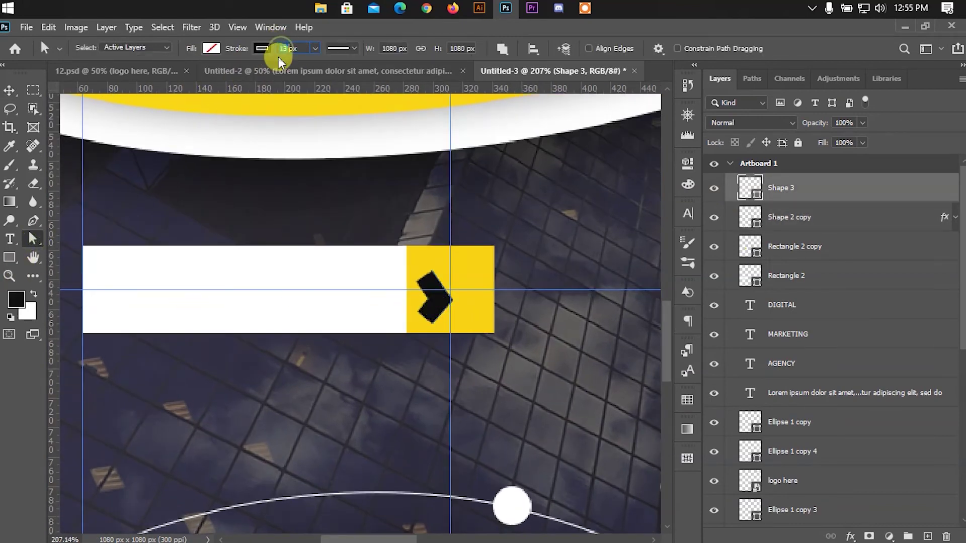
{"action": "type", "text": "1"}
{"action": "key", "text": "Return"}
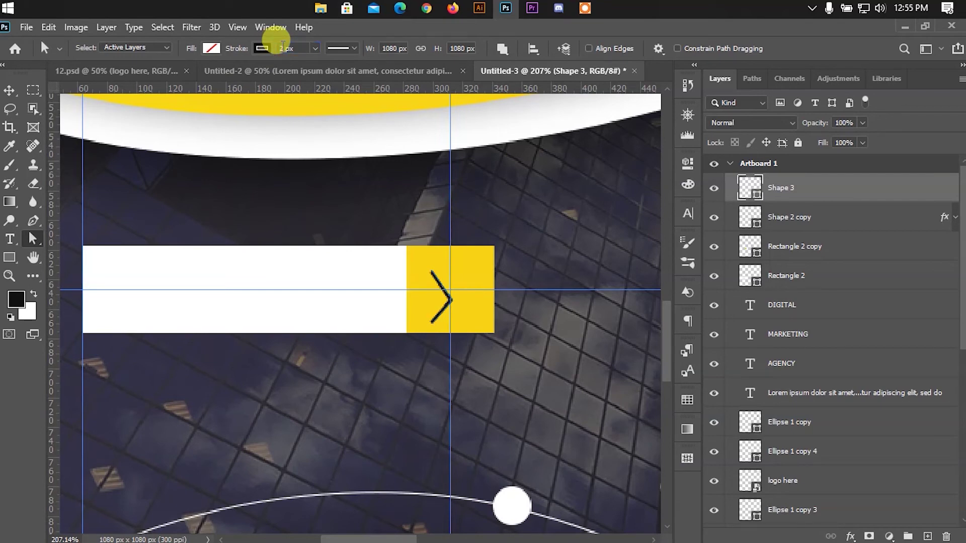
Centre the chevron vertically on the horizontal guide with Free Transform.
{"action": "left_click", "coordinate": [9, 91]}
{"action": "scroll", "coordinate": [476, 321], "scroll_direction": "up", "scroll_amount": 1}
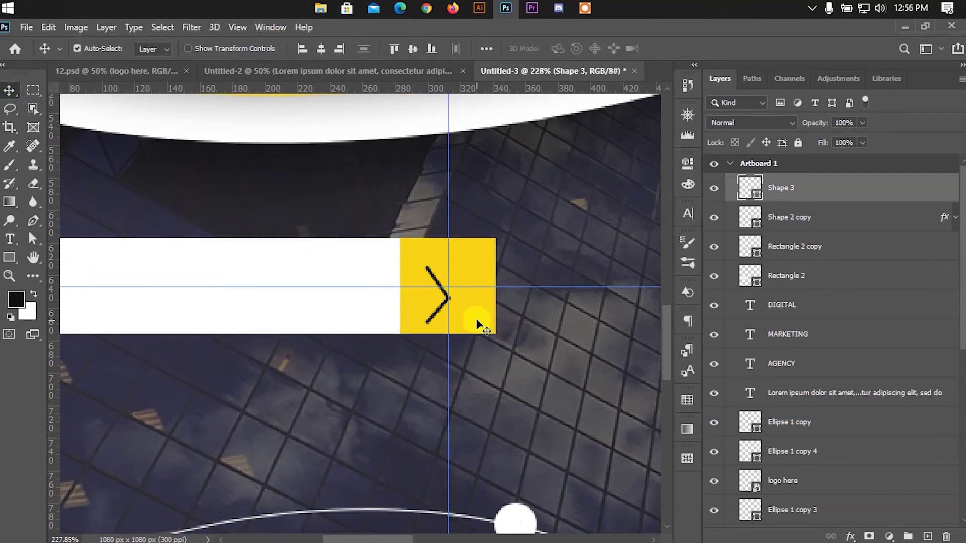
{"action": "key", "text": "ctrl+t"}
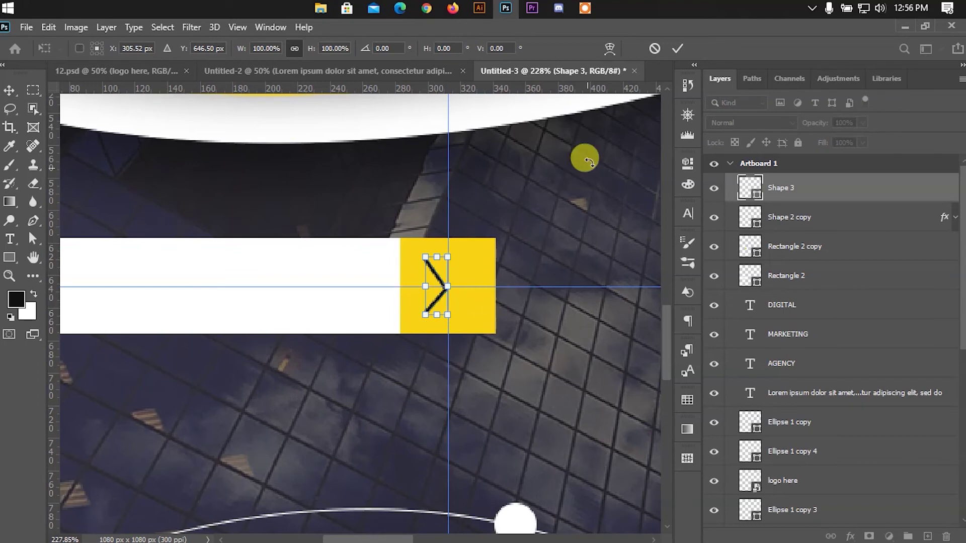
{"action": "left_click", "coordinate": [670, 52]}
Move the end point of the chevron's lower arm outward so the chevron measures about 15.5 x 37.5 px.
{"action": "scroll", "coordinate": [438, 297], "scroll_direction": "up", "scroll_amount": 5}
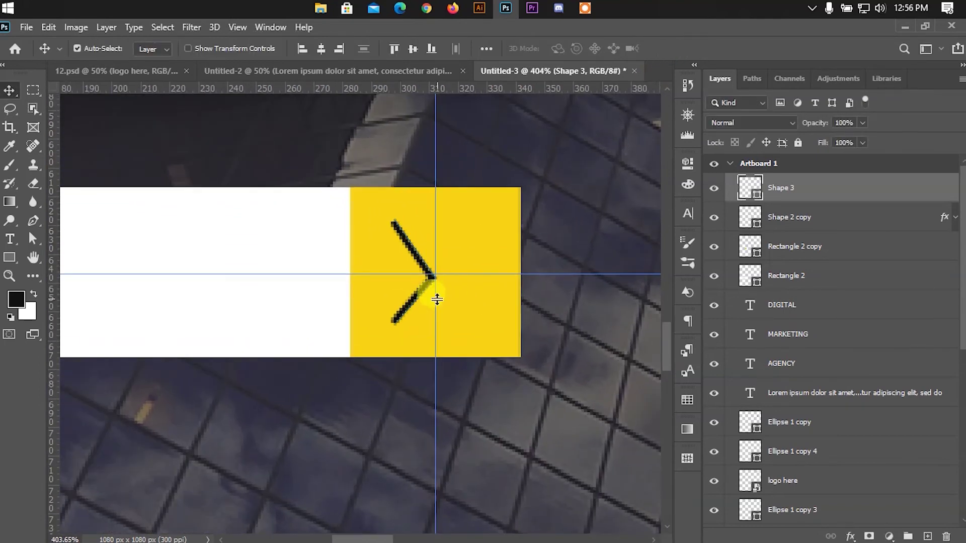
{"action": "left_click", "coordinate": [425, 295]}
{"action": "left_click", "coordinate": [32, 240]}
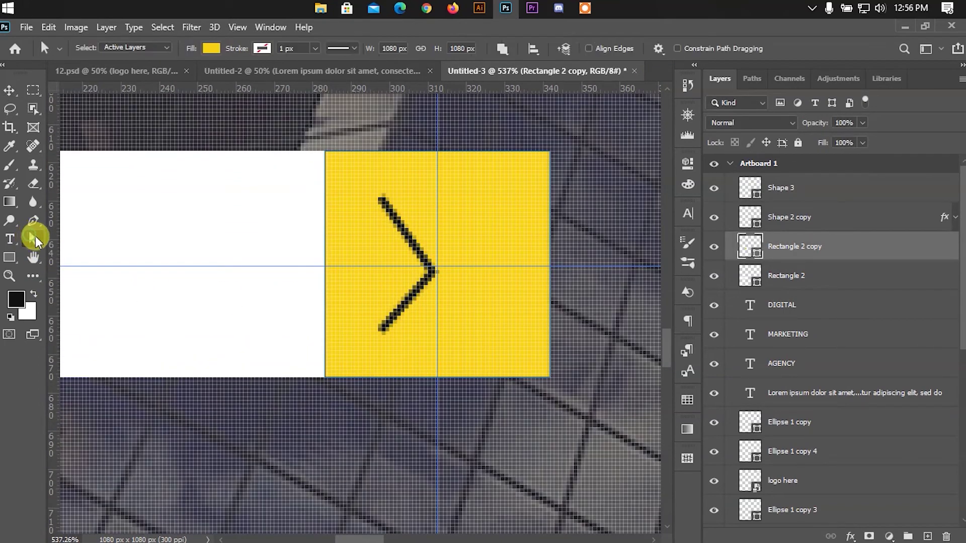
{"action": "left_click", "coordinate": [819, 189]}
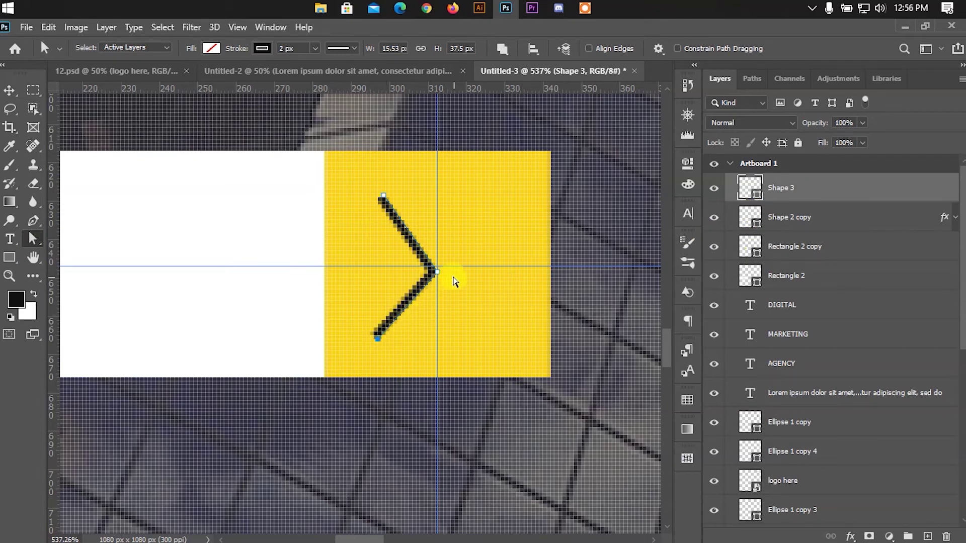
Increase the chevron's stroke width to 3 px.
{"action": "left_click", "coordinate": [9, 91]}
{"action": "left_click", "coordinate": [40, 240]}
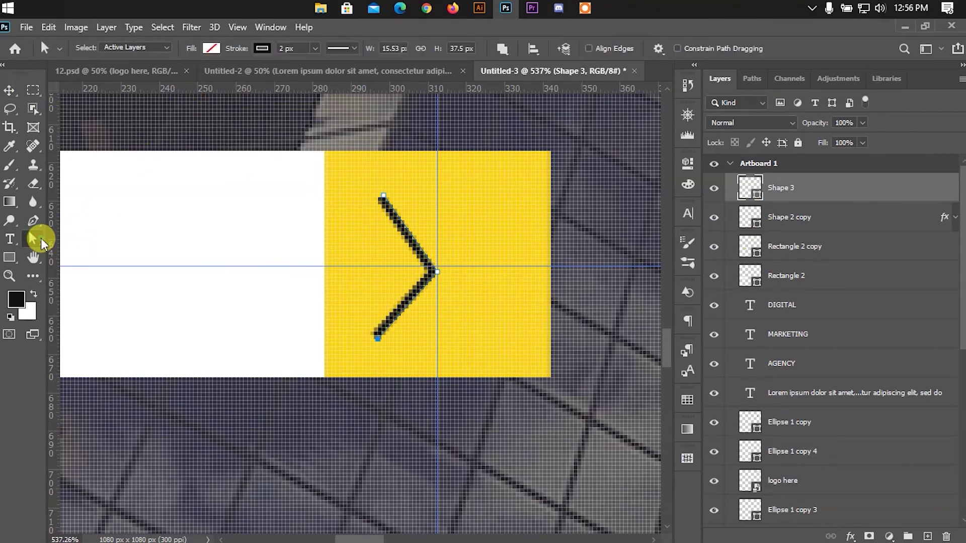
{"action": "key", "text": "Return"}
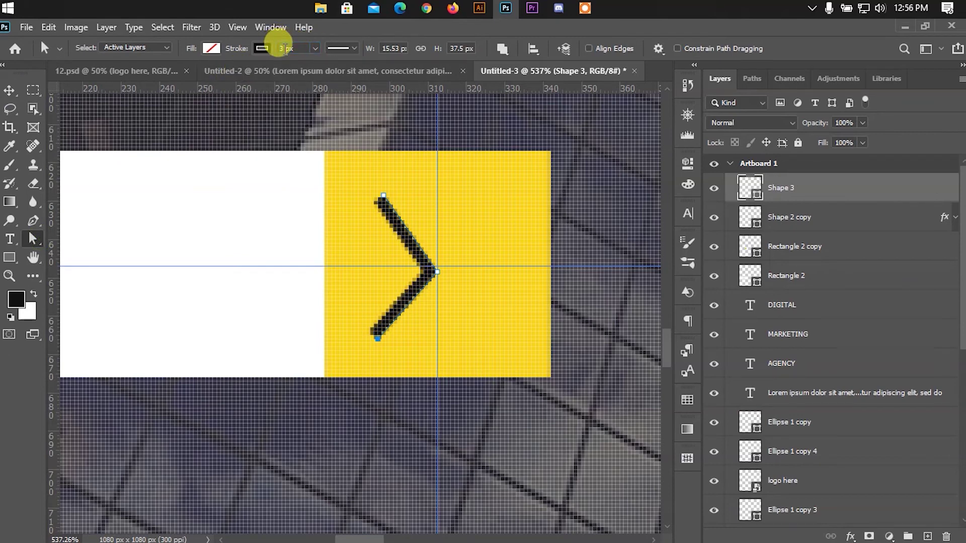
Duplicate the chevron about 9 px to the right to form a double arrow on the yellow block.
{"action": "left_click", "coordinate": [10, 90]}
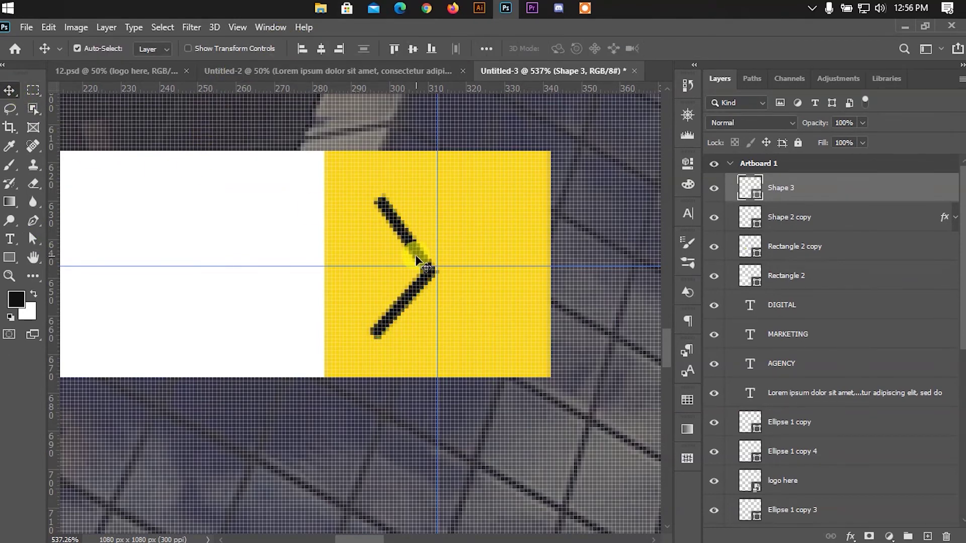
{"action": "left_click_drag", "start_coordinate": [417, 260], "coordinate": [451, 259]}
{"action": "scroll", "coordinate": [437, 255], "scroll_direction": "down", "scroll_amount": 1}
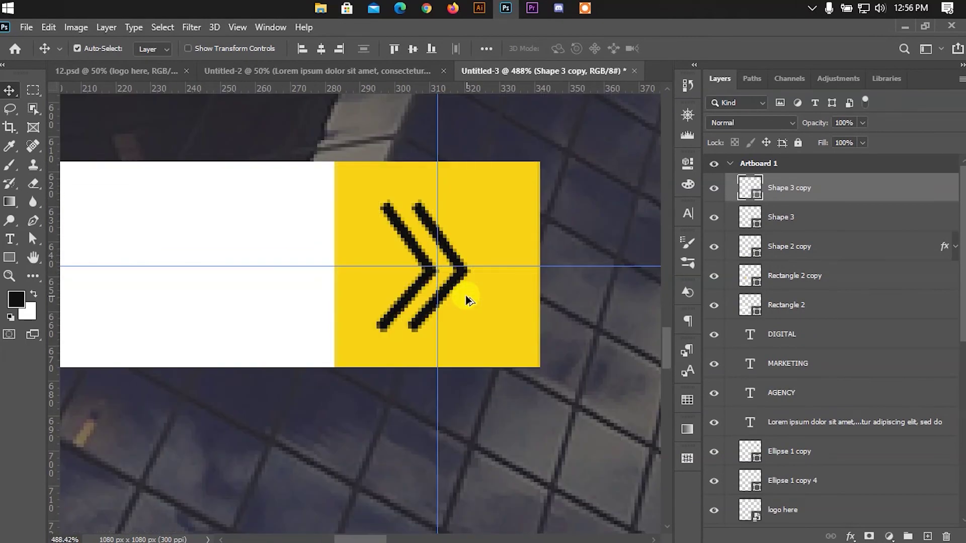
Remove the horizontal and vertical guides that cross the yellow block.
{"action": "scroll", "coordinate": [466, 295], "scroll_direction": "down", "scroll_amount": 8}
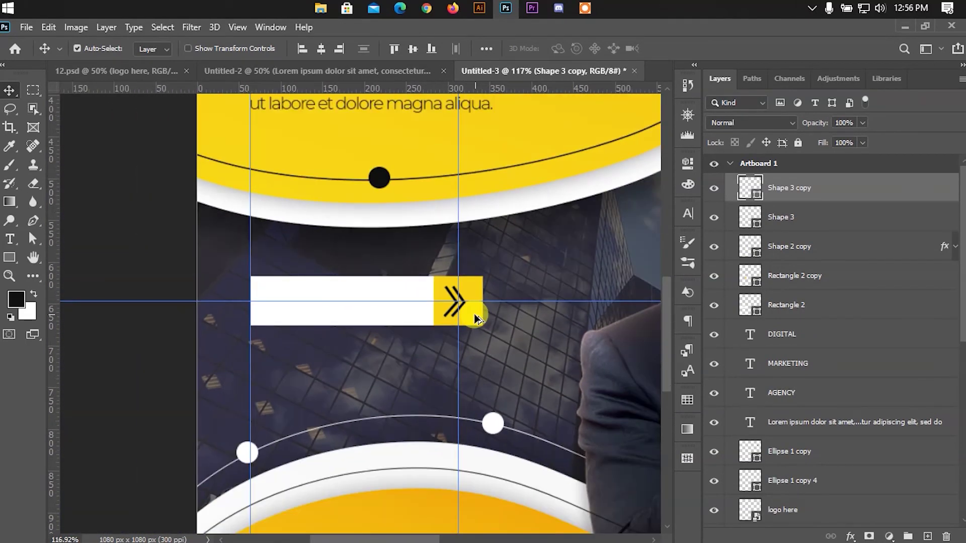
{"action": "scroll", "coordinate": [475, 318], "scroll_direction": "down", "scroll_amount": 4}
{"action": "left_click_drag", "start_coordinate": [483, 304], "coordinate": [56, 308]}
Add a READ MORE text label in black Montserrat and place it on the white part of the button.
{"action": "scroll", "coordinate": [377, 301], "scroll_direction": "up", "scroll_amount": 3}
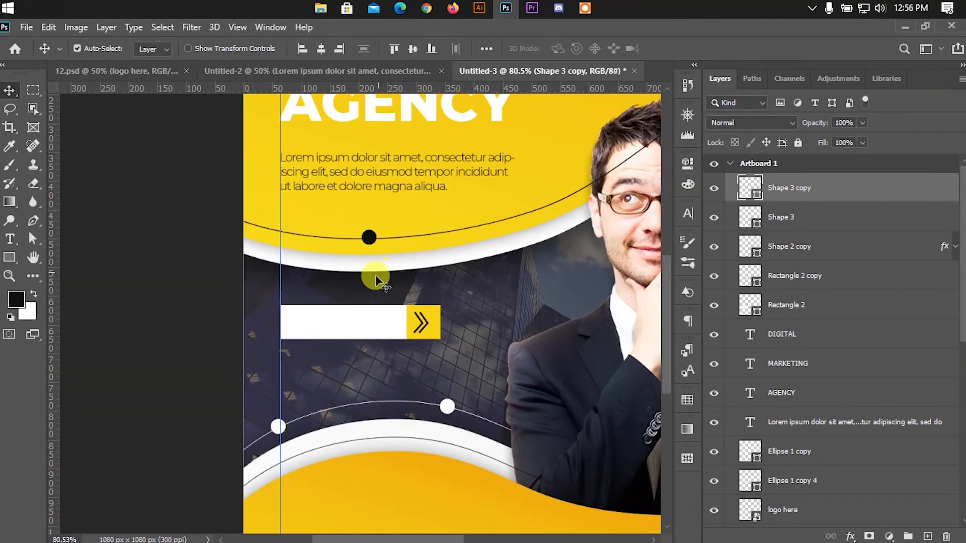
{"action": "scroll", "coordinate": [218, 265], "scroll_direction": "up", "scroll_amount": 2}
{"action": "left_click", "coordinate": [22, 243]}
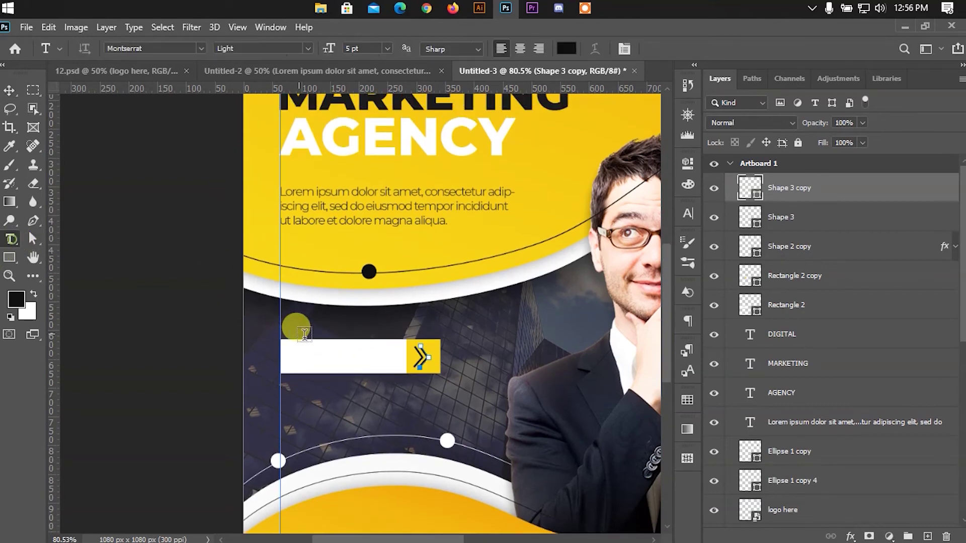
{"action": "left_click", "coordinate": [10, 91]}
{"action": "left_click", "coordinate": [125, 188]}
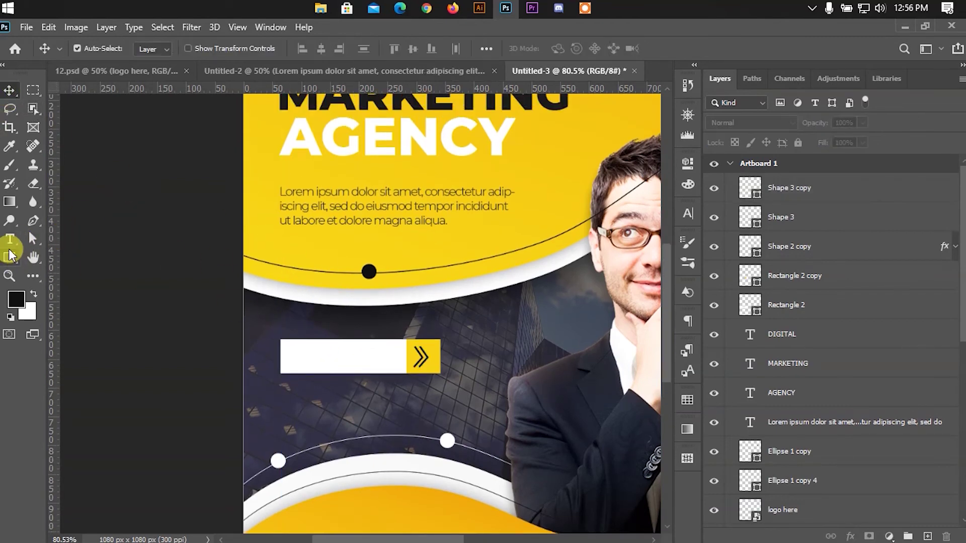
{"action": "left_click", "coordinate": [10, 239]}
{"action": "left_click", "coordinate": [359, 349]}
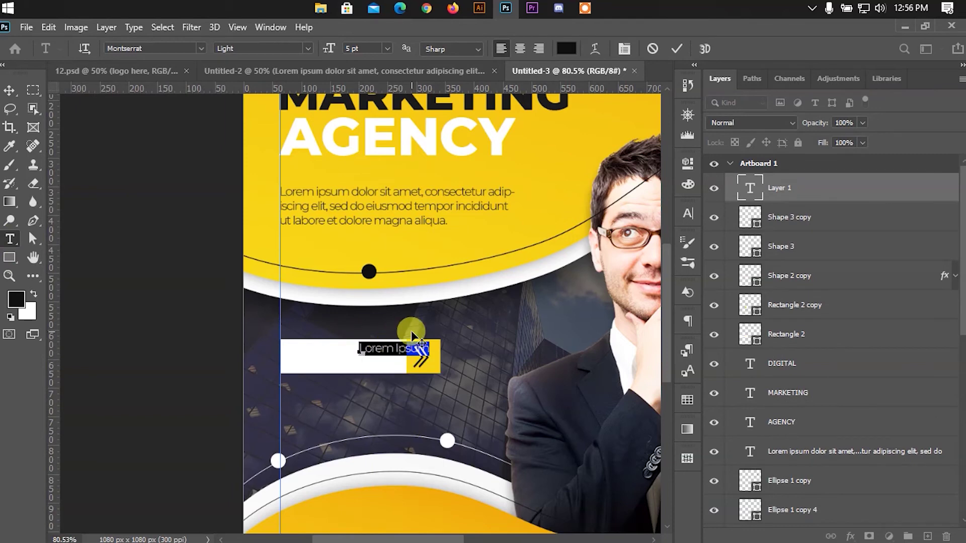
{"action": "type", "text": "READ M"}
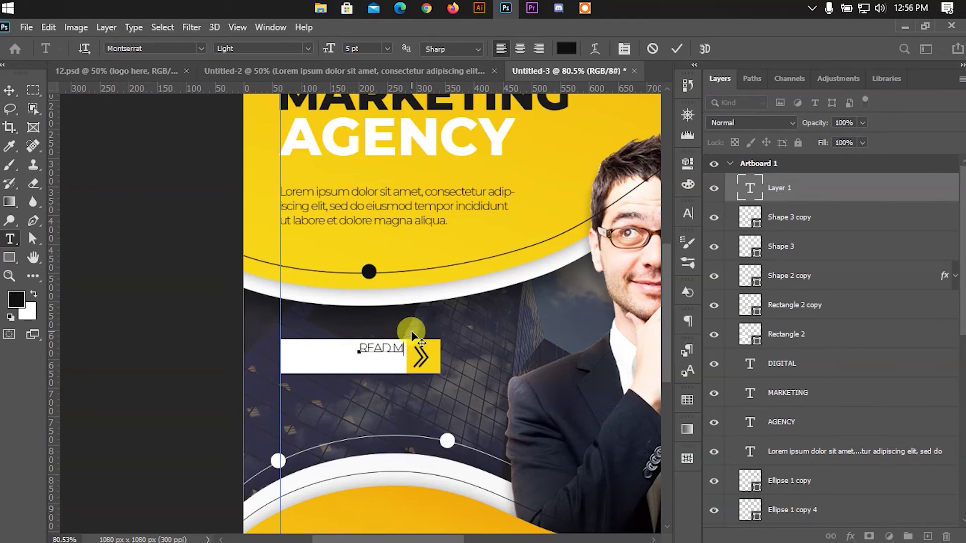
{"action": "type", "text": "ORE"}
{"action": "left_click_drag", "start_coordinate": [5, 76], "coordinate": [3, 66]}
{"action": "left_click", "coordinate": [8, 93]}
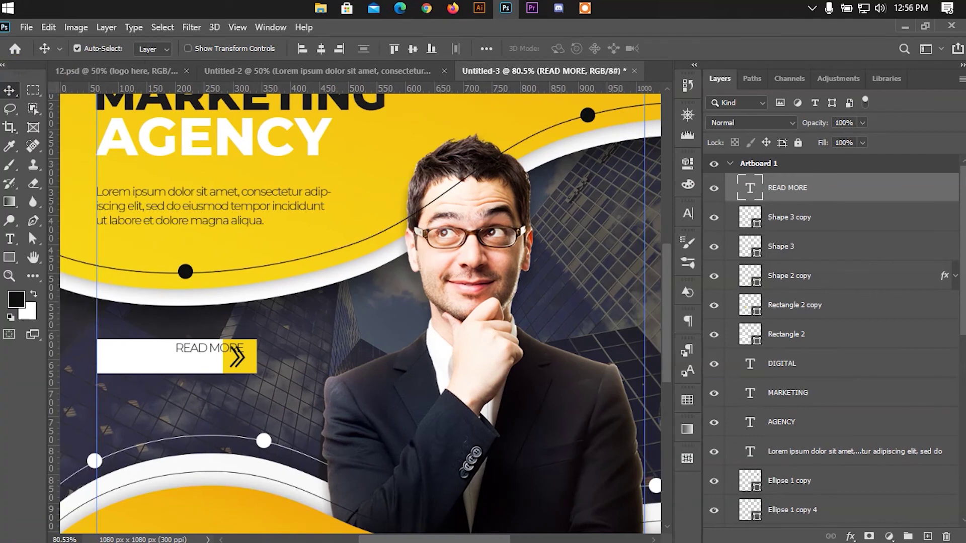
{"action": "left_click_drag", "start_coordinate": [214, 351], "coordinate": [163, 363]}
Try the READ MORE label in SemiBold at 7 pt.
{"action": "left_click", "coordinate": [680, 215]}
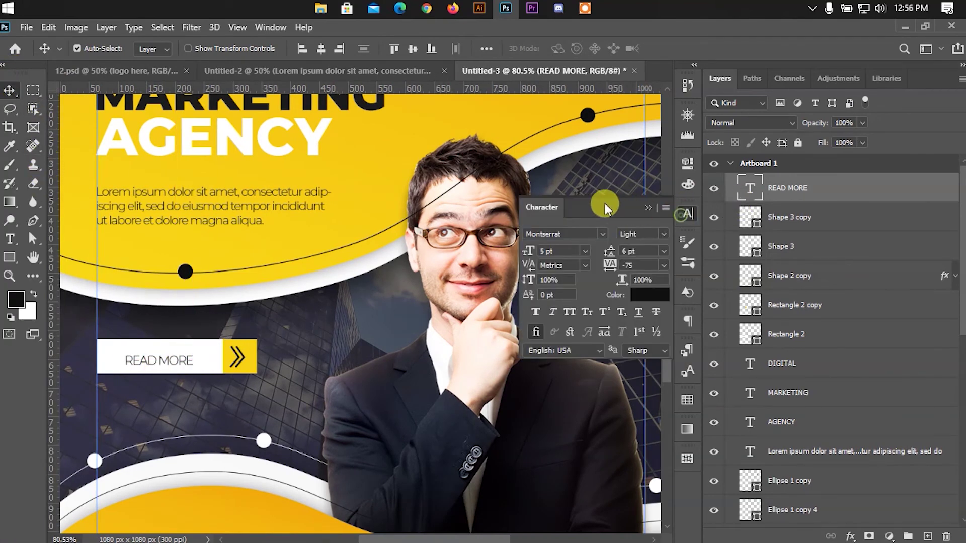
{"action": "left_click", "coordinate": [665, 235]}
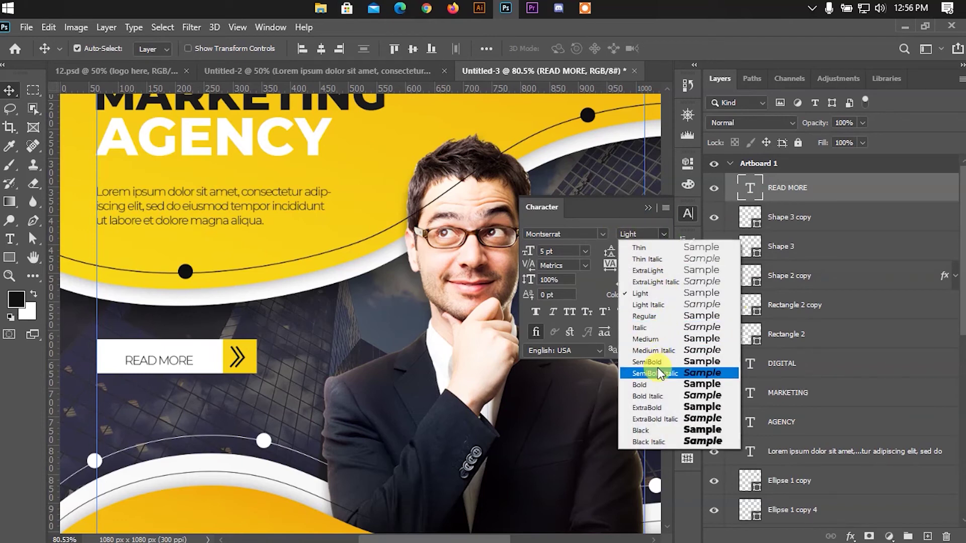
{"action": "left_click", "coordinate": [656, 364]}
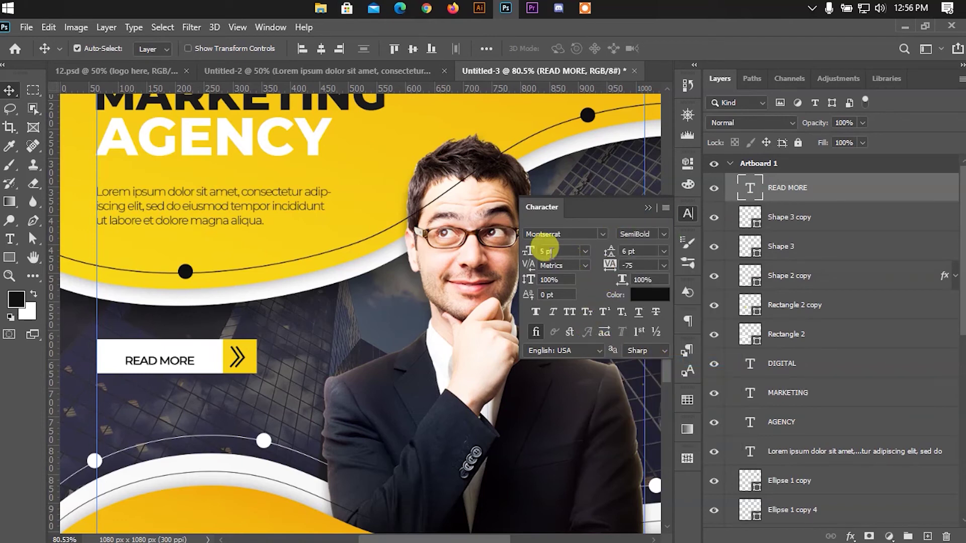
{"action": "key", "text": "Return"}
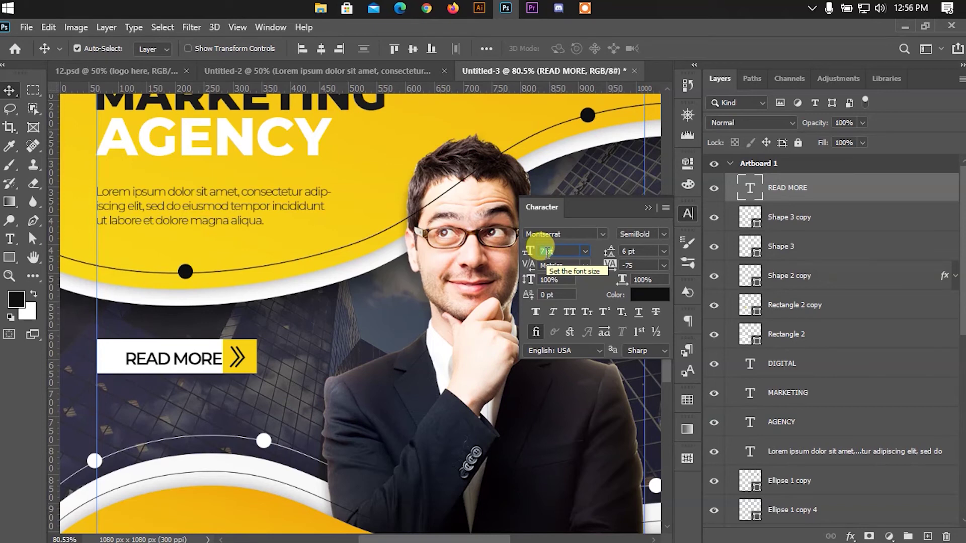
{"action": "left_click_drag", "start_coordinate": [190, 361], "coordinate": [175, 361]}
{"action": "key", "text": "ctrl+z"}
Set the READ MORE label to Bold at 8 pt and centre it on the white part of the button.
{"action": "left_click", "coordinate": [662, 239]}
{"action": "left_click", "coordinate": [641, 385]}
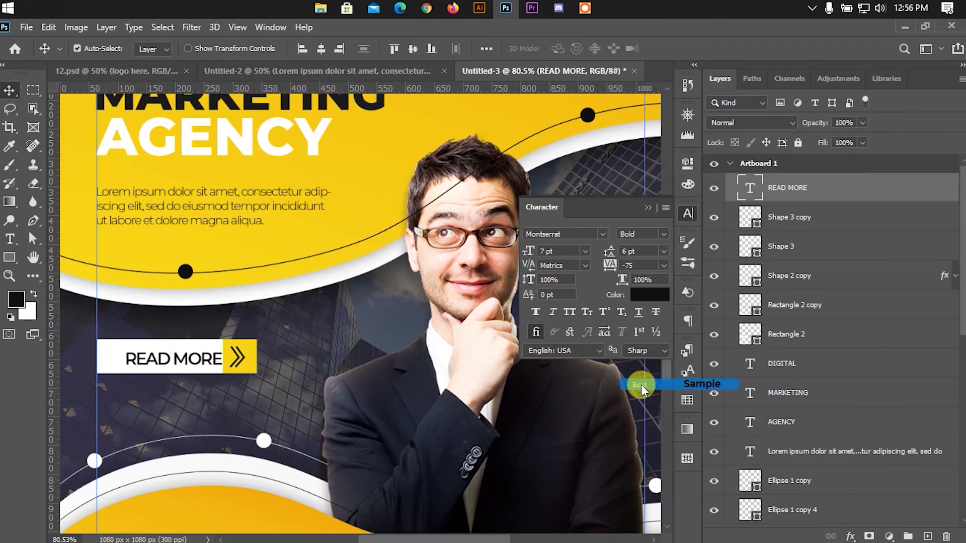
{"action": "left_click_drag", "start_coordinate": [236, 358], "coordinate": [228, 358]}
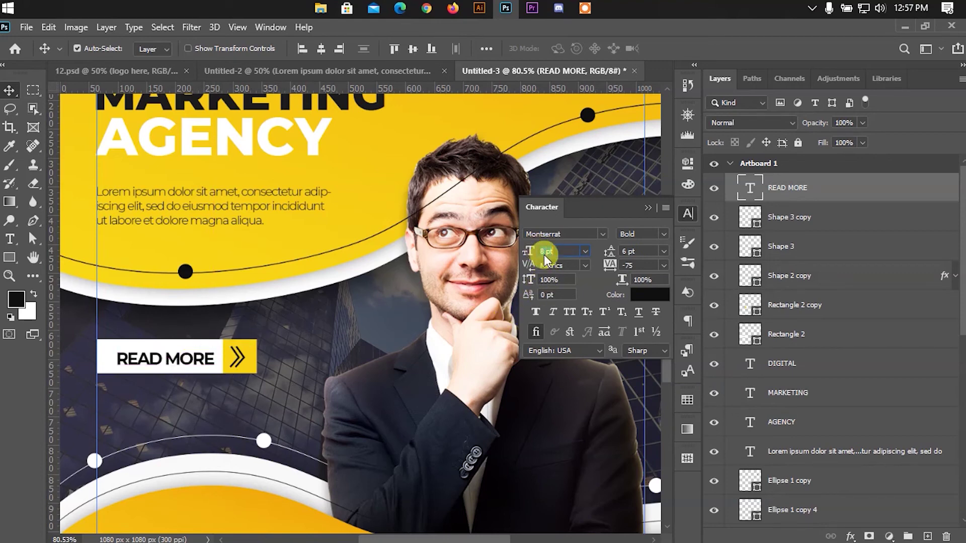
{"action": "key", "text": "Return"}
{"action": "left_click_drag", "start_coordinate": [183, 365], "coordinate": [172, 363]}
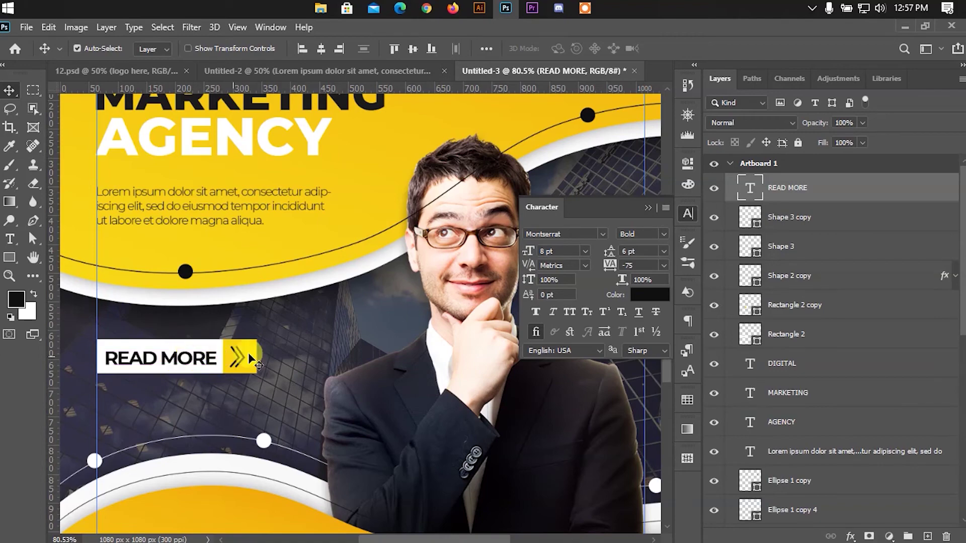
{"action": "left_click", "coordinate": [647, 208]}
{"action": "scroll", "coordinate": [294, 287], "scroll_direction": "down", "scroll_amount": 5}
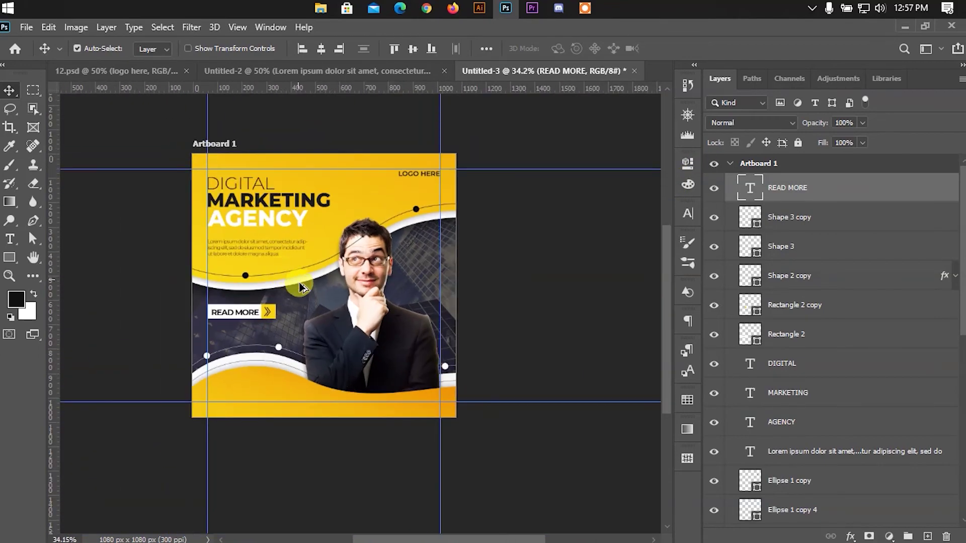
{"action": "scroll", "coordinate": [252, 324], "scroll_direction": "up", "scroll_amount": 2}
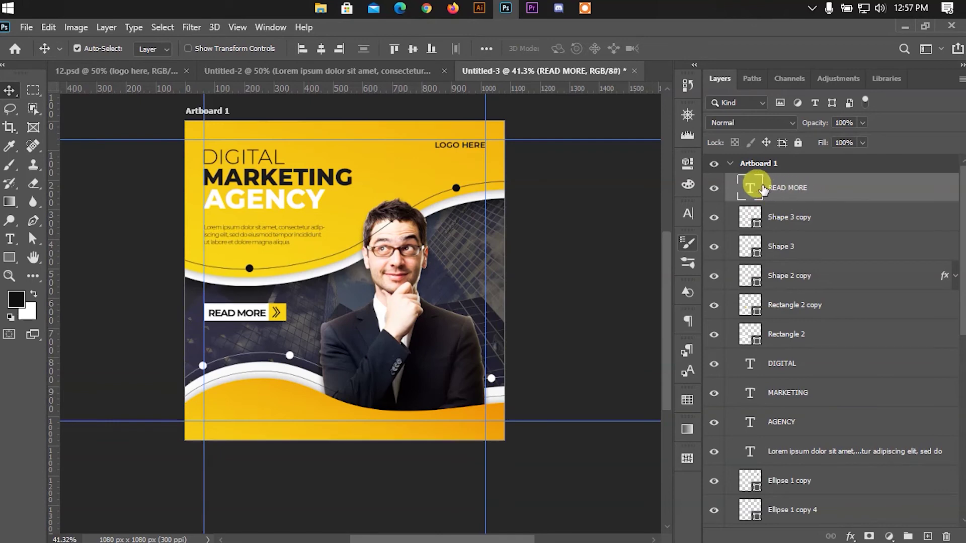
{"action": "left_click", "coordinate": [571, 315]}
{"action": "scroll", "coordinate": [571, 316], "scroll_direction": "down", "scroll_amount": 1}
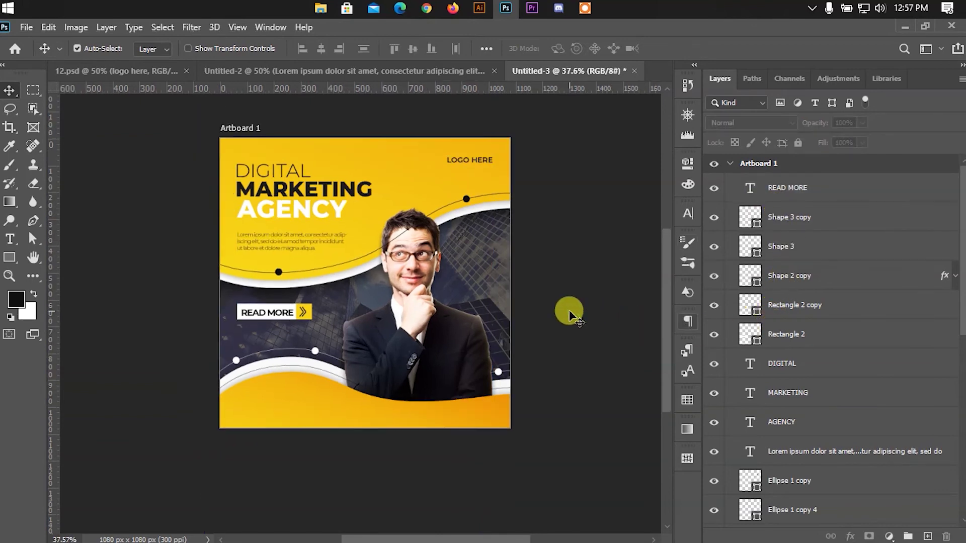
{"action": "left_click", "coordinate": [355, 262]}
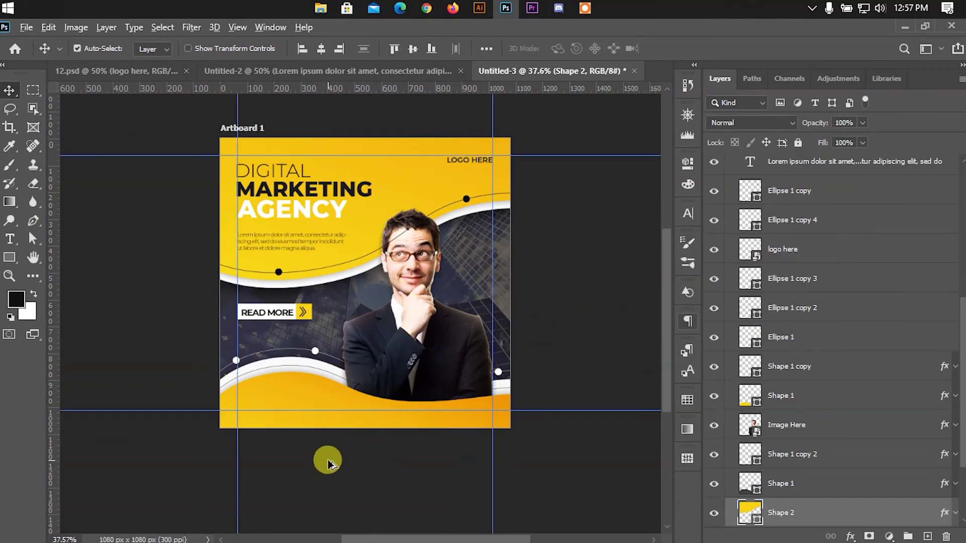
{"action": "scroll", "coordinate": [328, 460], "scroll_direction": "up", "scroll_amount": 2}
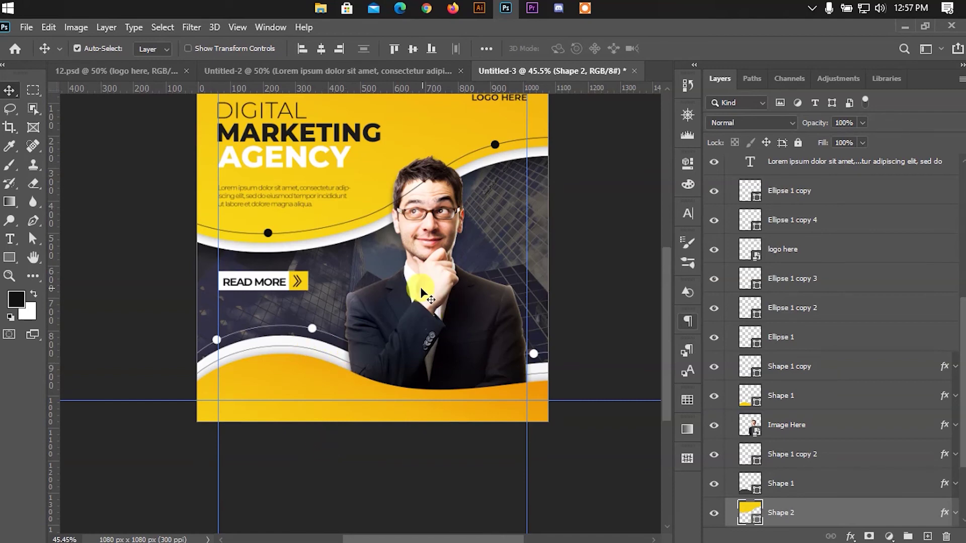
Copy the Contact group from Untitled-2 into Untitled-3 and place it on the lower orange wave below the button.
{"action": "left_click", "coordinate": [427, 77]}
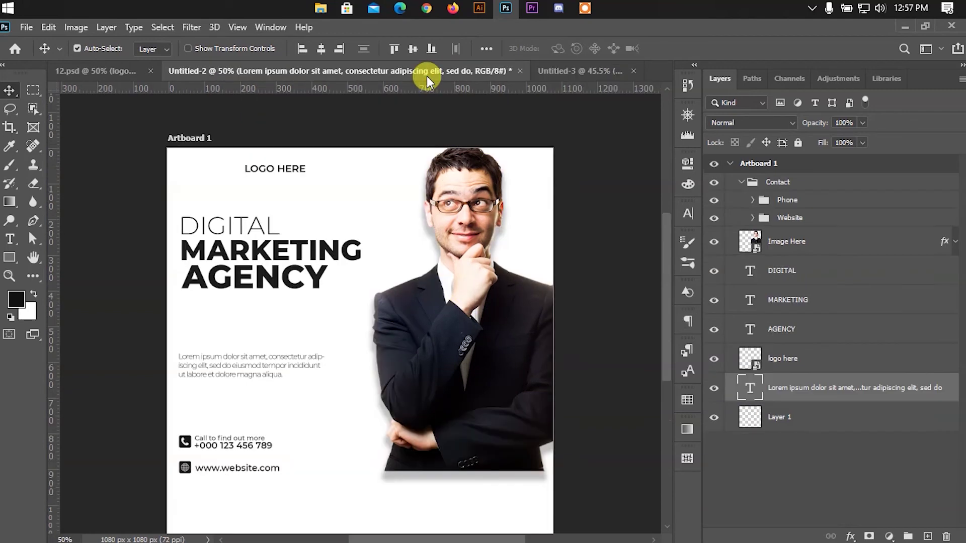
{"action": "left_click_drag", "start_coordinate": [188, 419], "coordinate": [252, 500]}
{"action": "left_click", "coordinate": [773, 204]}
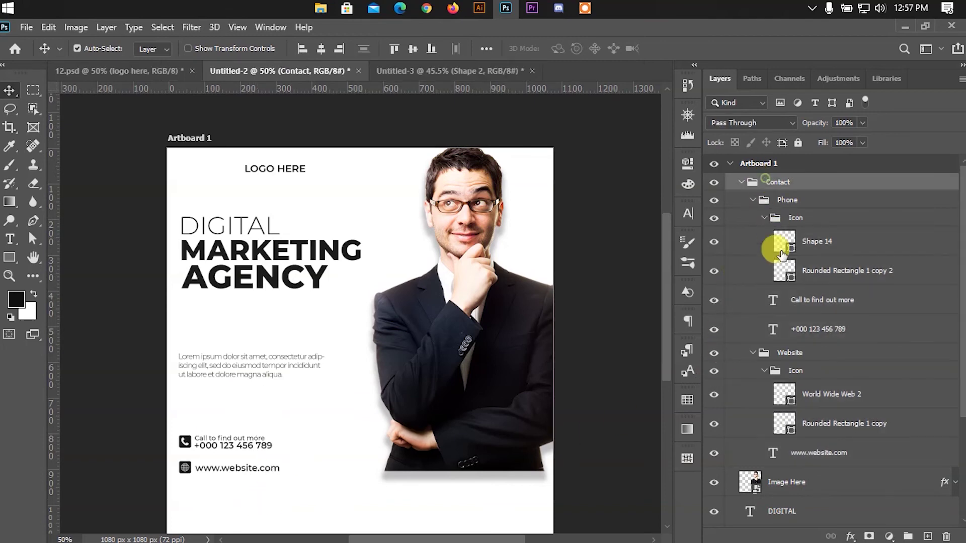
{"action": "left_click", "coordinate": [770, 448], "text": "shift"}
{"action": "left_click_drag", "start_coordinate": [185, 443], "coordinate": [280, 412]}
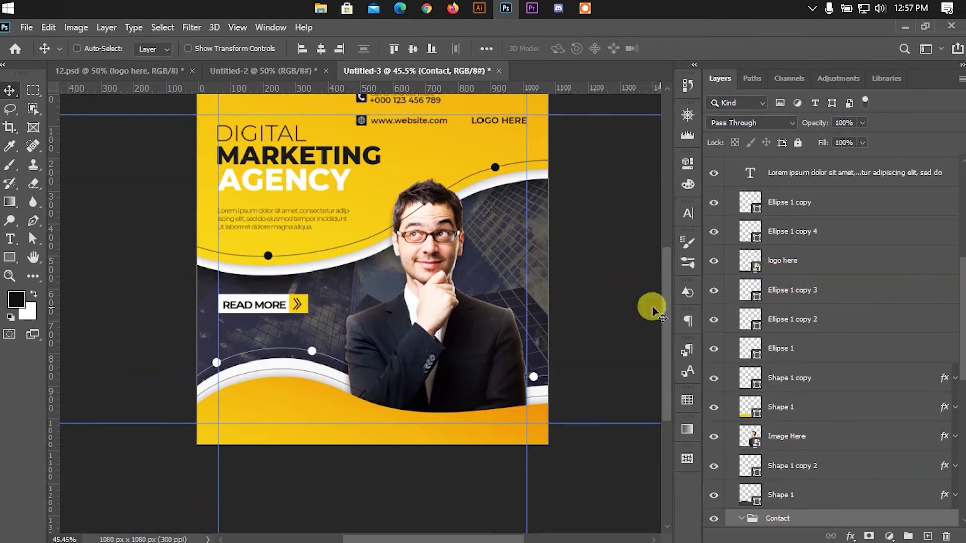
{"action": "key", "text": "ctrl+t"}
{"action": "left_click_drag", "start_coordinate": [424, 107], "coordinate": [297, 395]}
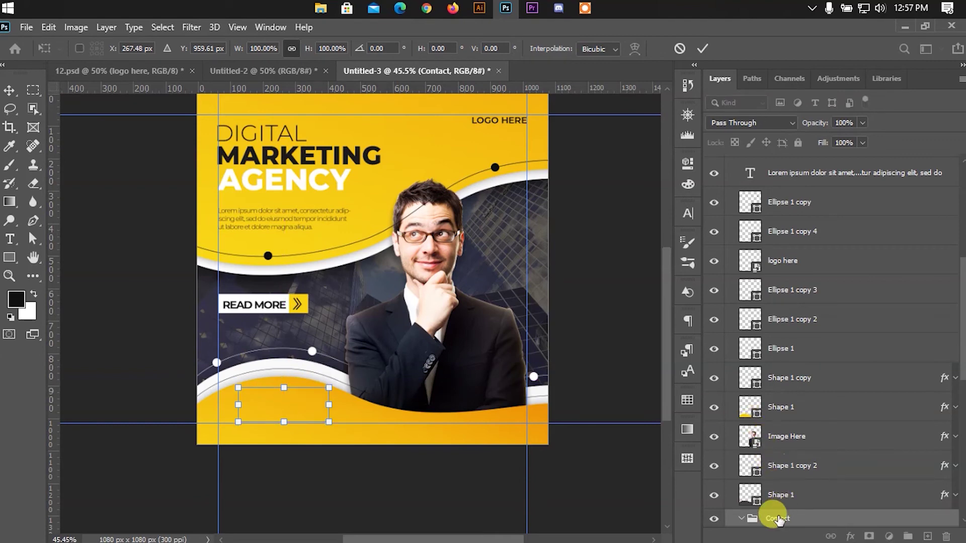
Collapse the Contact group and move it to the top of the layer stack, above READ MORE.
{"action": "left_click", "coordinate": [741, 519]}
{"action": "left_click_drag", "start_coordinate": [773, 517], "coordinate": [747, 161]}
{"action": "scroll", "coordinate": [884, 269], "scroll_direction": "up", "scroll_amount": 5}
{"action": "scroll", "coordinate": [855, 296], "scroll_direction": "up", "scroll_amount": 1}
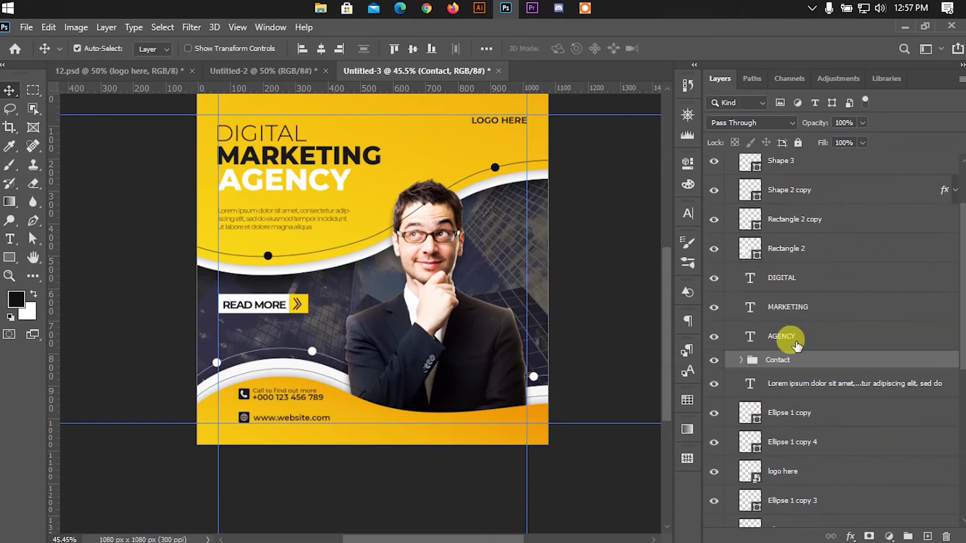
{"action": "left_click_drag", "start_coordinate": [784, 357], "coordinate": [759, 160]}
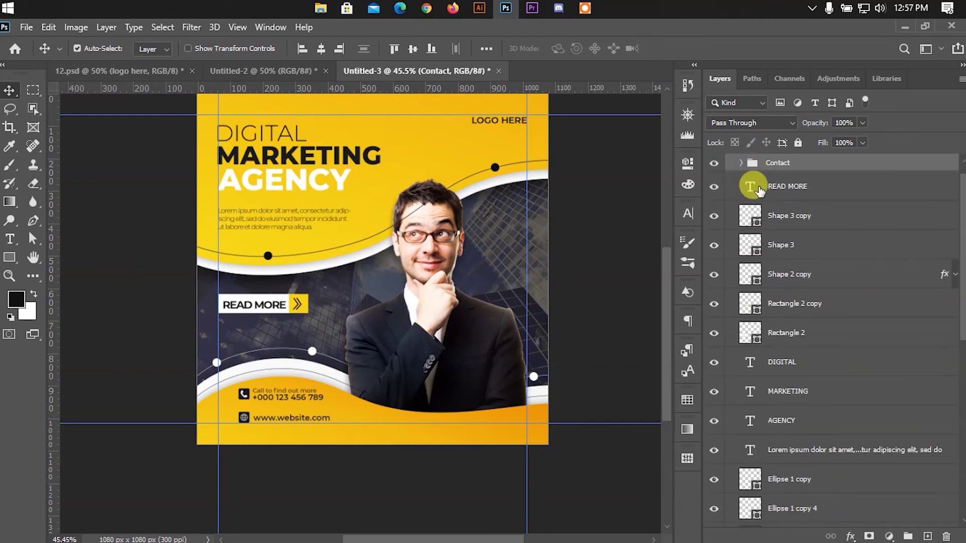
Expand the Contact group, collapse its Phone and Website subgroups, and select the Website subgroup.
{"action": "scroll", "coordinate": [262, 435], "scroll_direction": "up", "scroll_amount": 1}
{"action": "scroll", "coordinate": [274, 424], "scroll_direction": "up", "scroll_amount": 1}
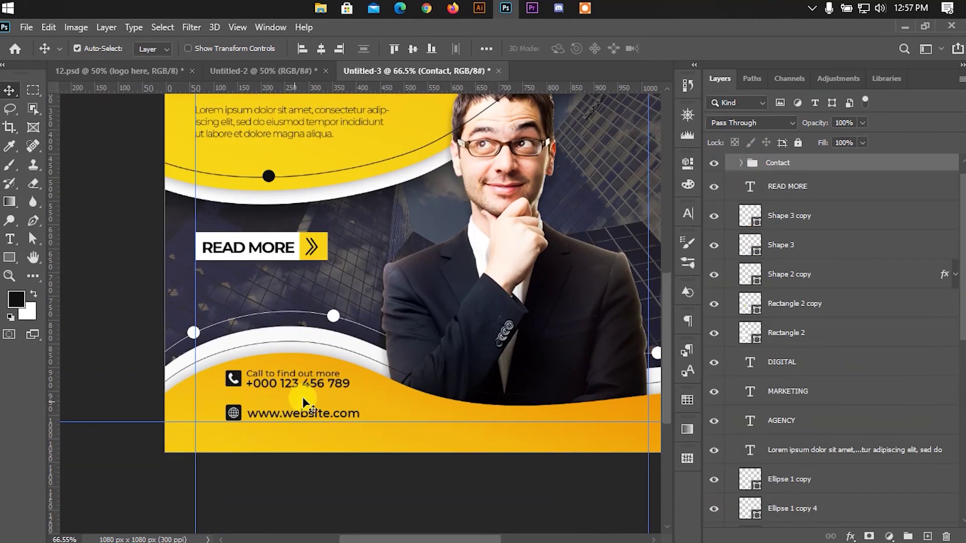
{"action": "left_click", "coordinate": [743, 164]}
{"action": "left_click", "coordinate": [765, 198]}
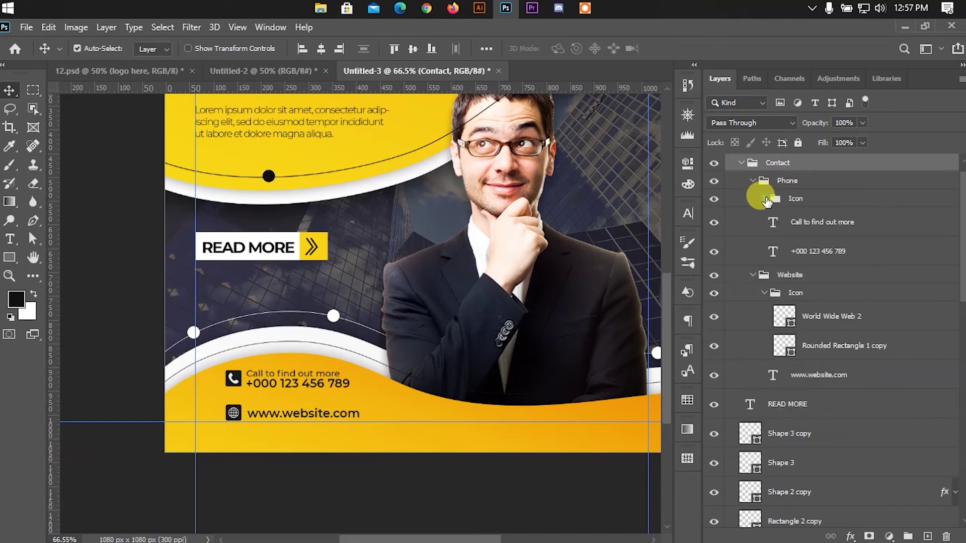
{"action": "left_click", "coordinate": [753, 181]}
{"action": "left_click", "coordinate": [763, 217]}
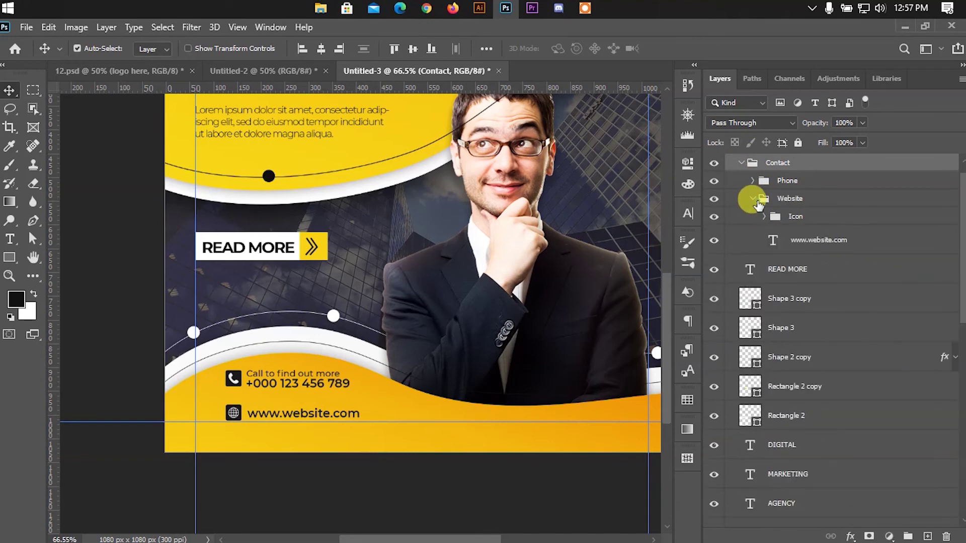
{"action": "left_click", "coordinate": [761, 200]}
{"action": "left_click", "coordinate": [753, 198]}
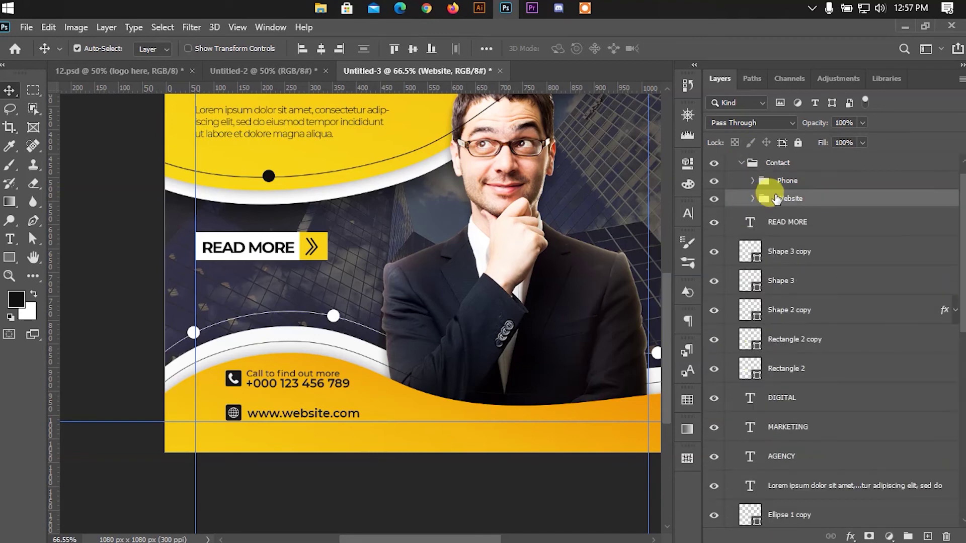
Move the Website group horizontally to the right of the phone contact, to about X 553 px.
{"action": "key", "text": "Right"}
{"action": "key", "text": "Right"}
{"action": "key", "text": "Right"}
{"action": "key", "text": "Right"}
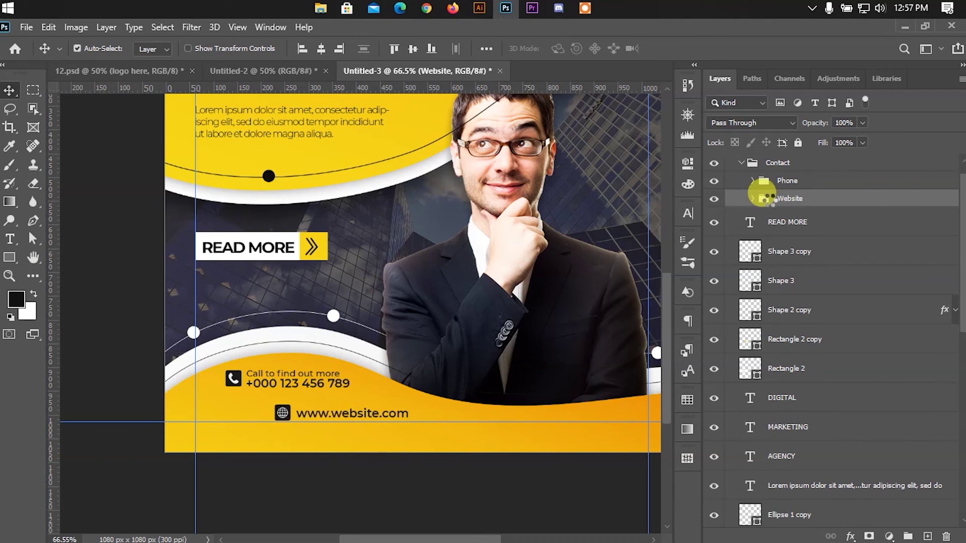
{"action": "key", "text": "ctrl+t"}
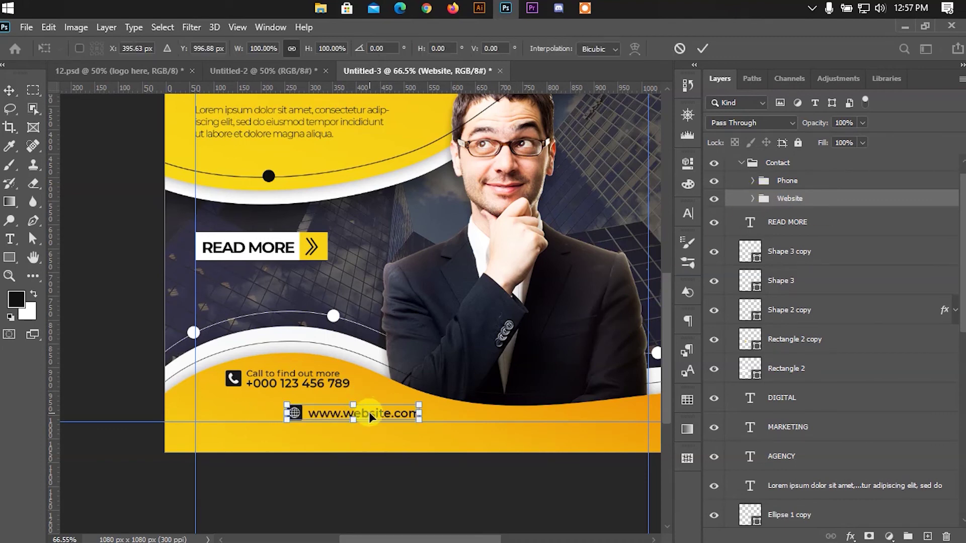
{"action": "left_click_drag", "start_coordinate": [369, 412], "coordinate": [444, 412]}
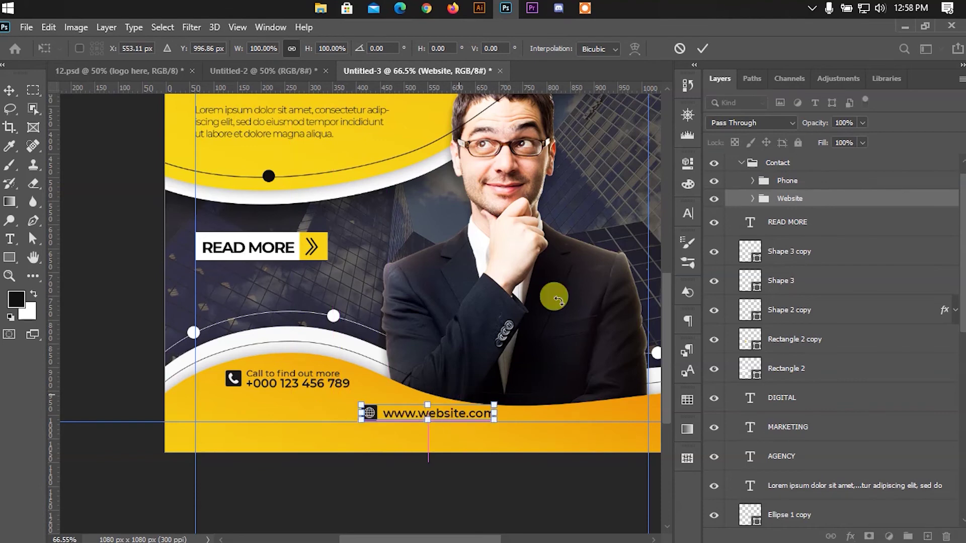
{"action": "left_click", "coordinate": [703, 49]}
Align the Phone and Website groups by their vertical centres so they sit in one row.
{"action": "left_click", "coordinate": [769, 182], "text": "shift"}
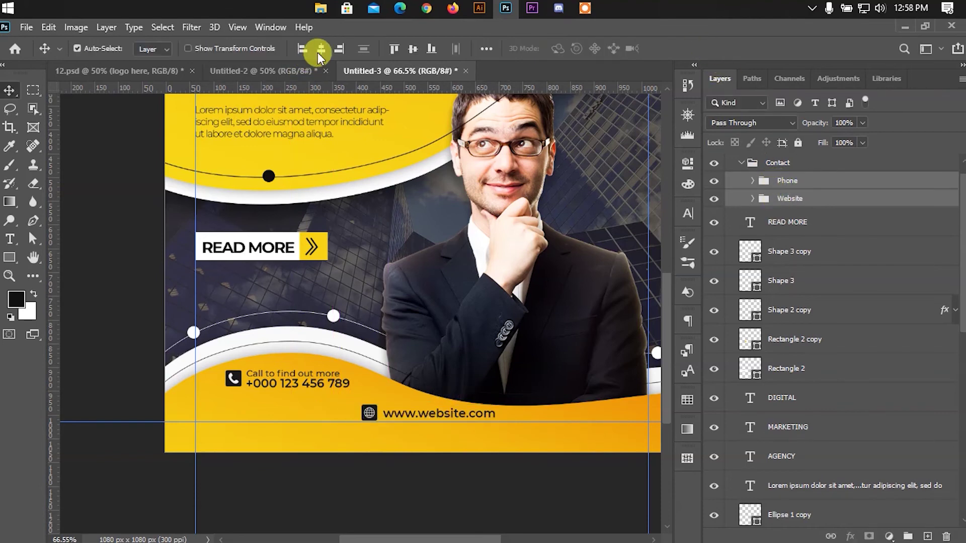
{"action": "left_click", "coordinate": [412, 49]}
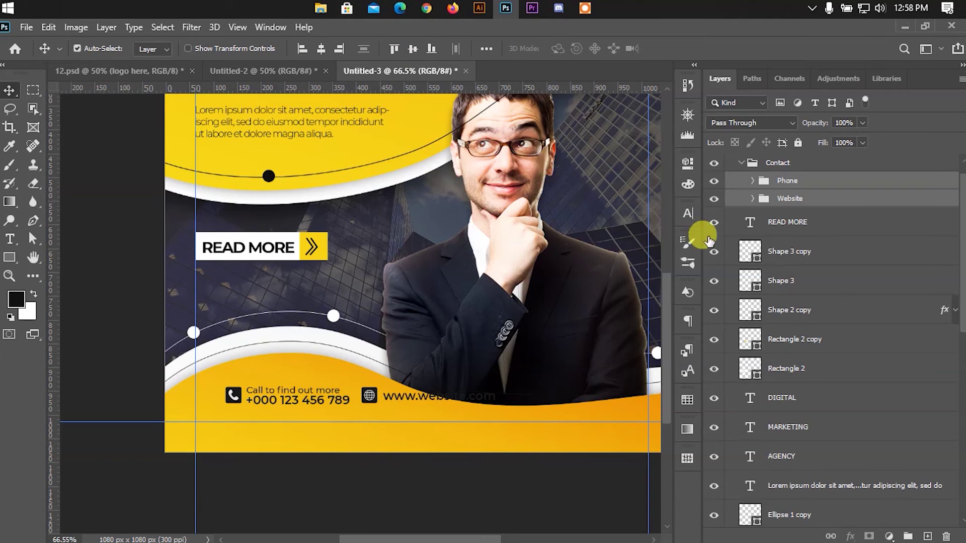
{"action": "left_click", "coordinate": [785, 199]}
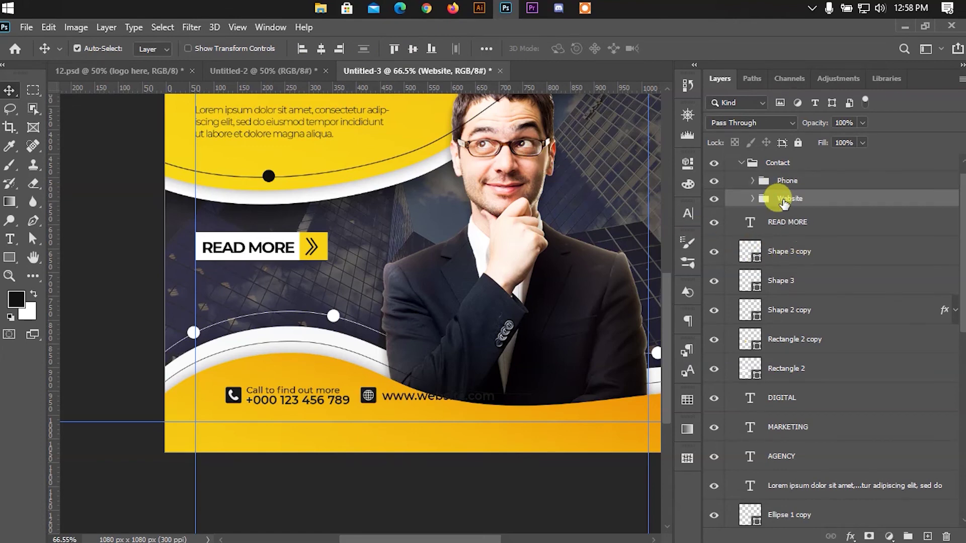
Move the Phone and Website groups together down to just above the bottom guide and left against the left margin guide.
{"action": "left_click", "coordinate": [779, 186], "text": "ctrl"}
{"action": "key", "text": "ctrl+Down"}
{"action": "key", "text": "ctrl+Down"}
{"action": "key", "text": "ctrl+Down"}
{"action": "key", "text": "ctrl+Down"}
{"action": "key", "text": "ctrl+Down"}
{"action": "key", "text": "ctrl+Down"}
{"action": "key", "text": "ctrl+Down"}
{"action": "key", "text": "ctrl+Down"}
{"action": "key", "text": "ctrl+Down"}
{"action": "key", "text": "ctrl+Down"}
{"action": "key", "text": "ctrl+Down"}
{"action": "key", "text": "ctrl+Down"}
{"action": "key", "text": "ctrl+Down"}
{"action": "key", "text": "ctrl+Down"}
{"action": "key", "text": "ctrl+Down"}
{"action": "key", "text": "ctrl+Down"}
{"action": "key", "text": "ctrl+Down"}
{"action": "key", "text": "ctrl+Down"}
{"action": "key", "text": "ctrl+Down"}
{"action": "key", "text": "ctrl+Down"}
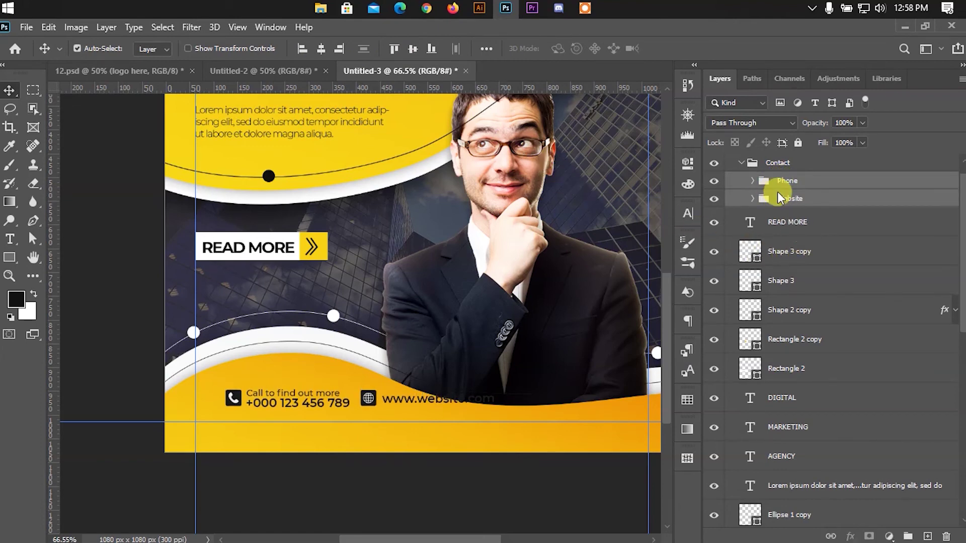
{"action": "key", "text": "Up"}
{"action": "key", "text": "Up"}
{"action": "key", "text": "Up"}
{"action": "key", "text": "Up"}
{"action": "key", "text": "Left"}
{"action": "key", "text": "Left"}
{"action": "key", "text": "Left"}
{"action": "key", "text": "Left"}
{"action": "key", "text": "Left"}
{"action": "key", "text": "Left"}
{"action": "key", "text": "Left"}
{"action": "key", "text": "Left"}
{"action": "key", "text": "Left"}
{"action": "key", "text": "Left"}
{"action": "key", "text": "Left"}
{"action": "key", "text": "Left"}
{"action": "key", "text": "Left"}
{"action": "key", "text": "Left"}
{"action": "key", "text": "Left"}
{"action": "key", "text": "Left"}
{"action": "key", "text": "Left"}
{"action": "key", "text": "Left"}
{"action": "key", "text": "Left"}
{"action": "key", "text": "Left"}
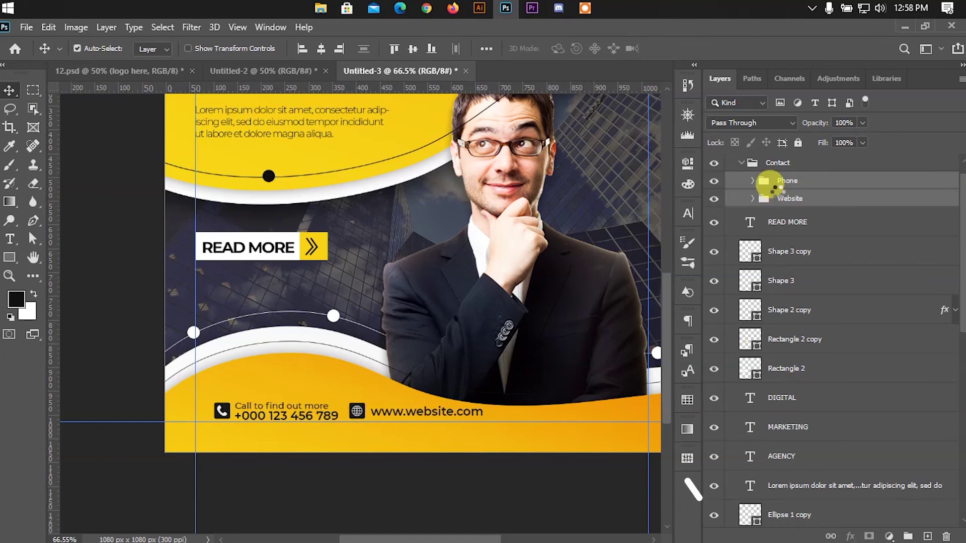
{"action": "key", "text": "Left"}
{"action": "key", "text": "Left"}
{"action": "key", "text": "Left"}
{"action": "key", "text": "Left"}
{"action": "key", "text": "Left"}
{"action": "key", "text": "Left"}
{"action": "key", "text": "Left"}
{"action": "key", "text": "Left"}
{"action": "key", "text": "Left"}
{"action": "key", "text": "Left"}
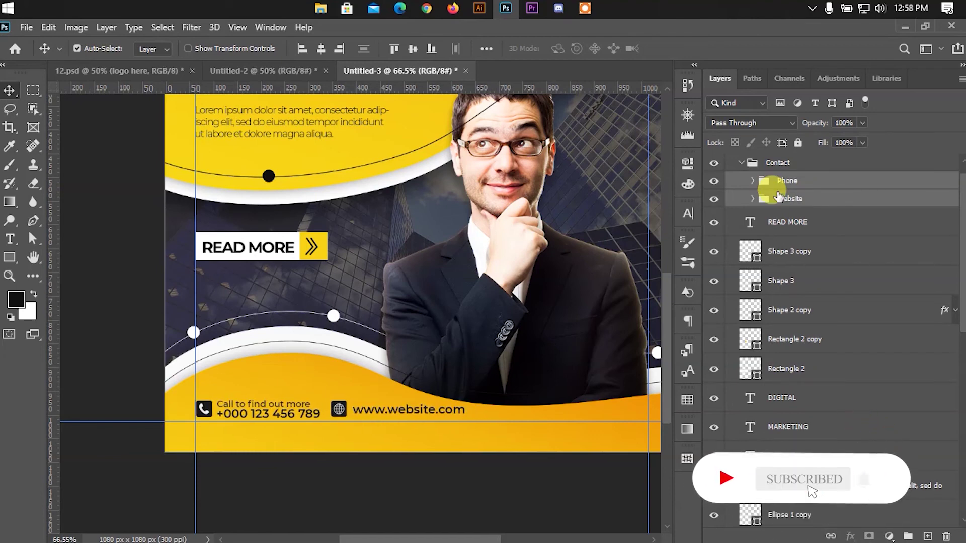
Nudge the READ MORE text slightly down and to the left to fine-tune its placement on the button.
{"action": "scroll", "coordinate": [224, 384], "scroll_direction": "down", "scroll_amount": 1}
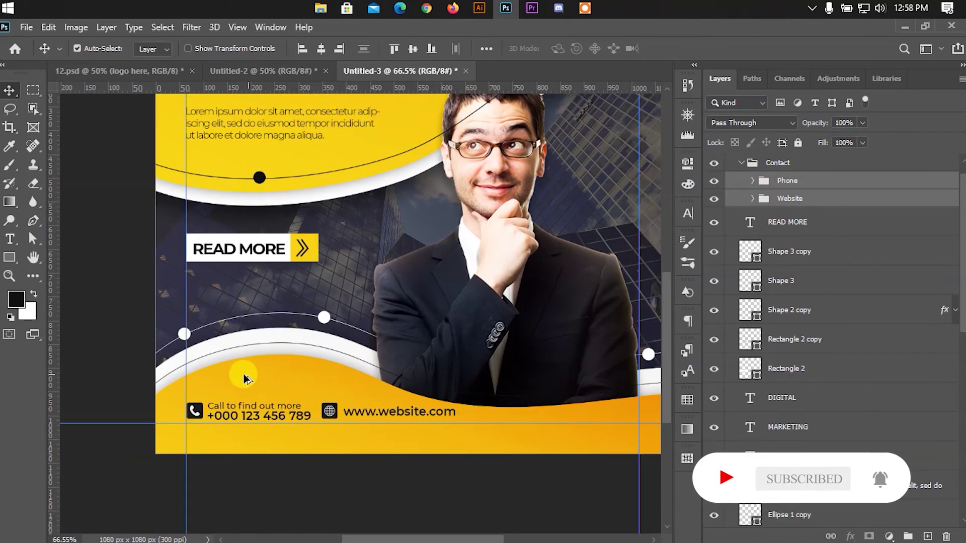
{"action": "scroll", "coordinate": [223, 383], "scroll_direction": "down", "scroll_amount": 1}
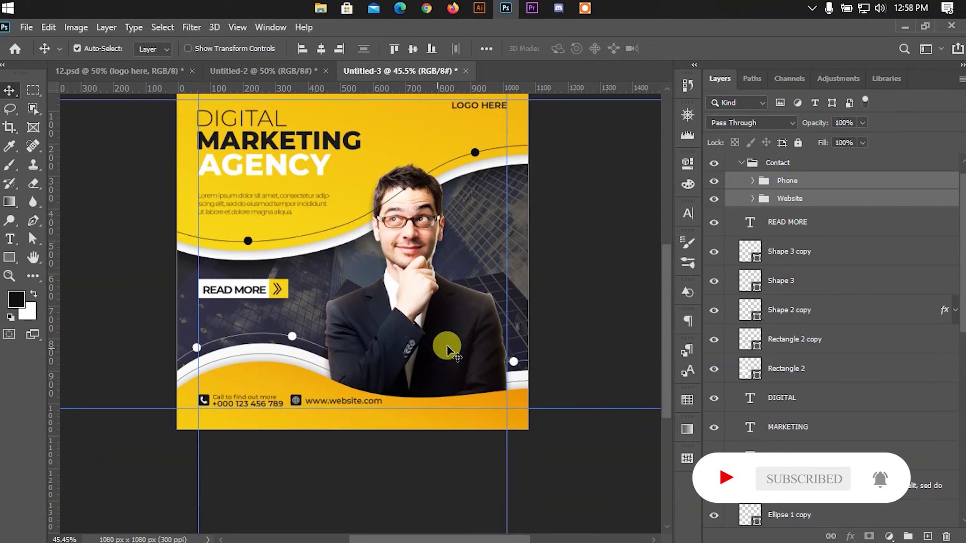
{"action": "scroll", "coordinate": [238, 299], "scroll_direction": "up", "scroll_amount": 3}
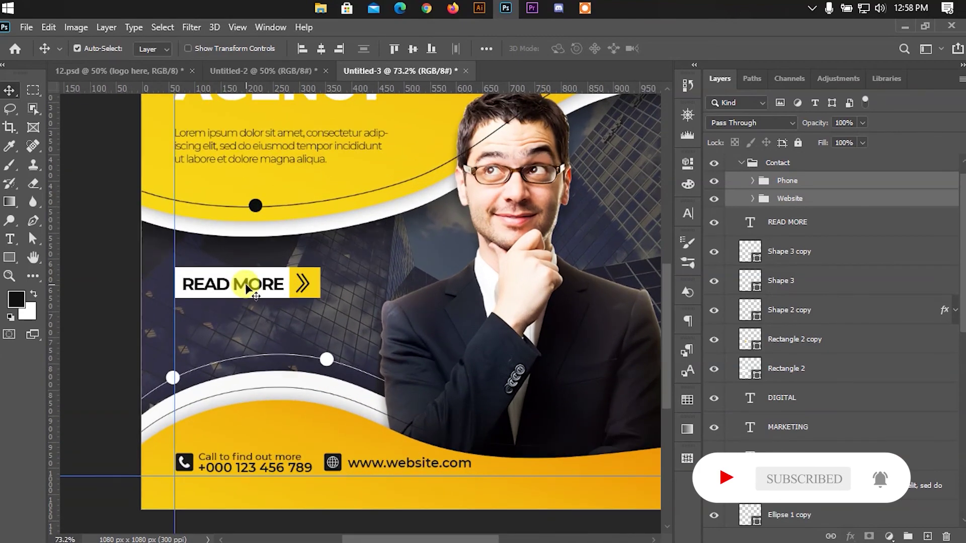
{"action": "left_click", "coordinate": [245, 288]}
{"action": "key", "text": "Down"}
{"action": "key", "text": "alt"}
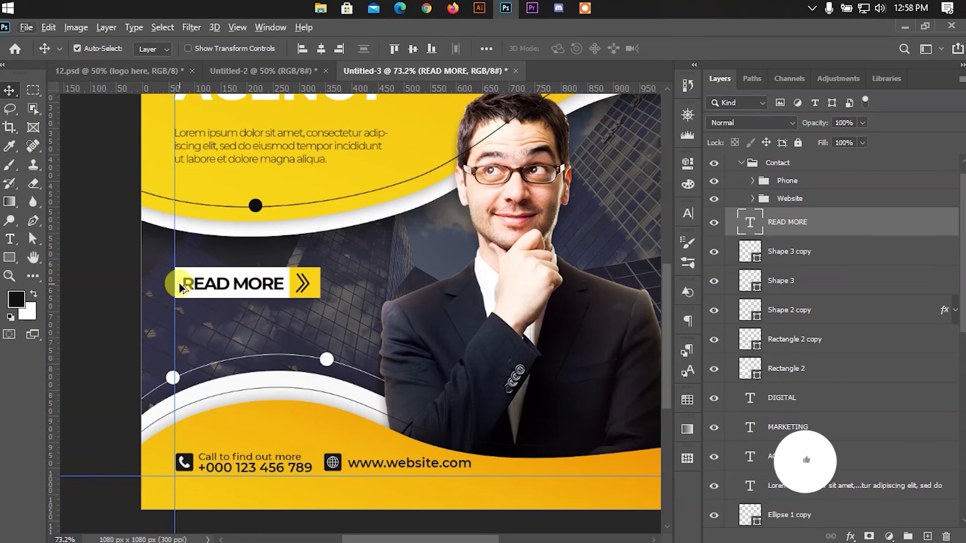
{"action": "key", "text": "Left"}
{"action": "key", "text": "Left"}
{"action": "scroll", "coordinate": [174, 289], "scroll_direction": "down", "scroll_amount": 7}
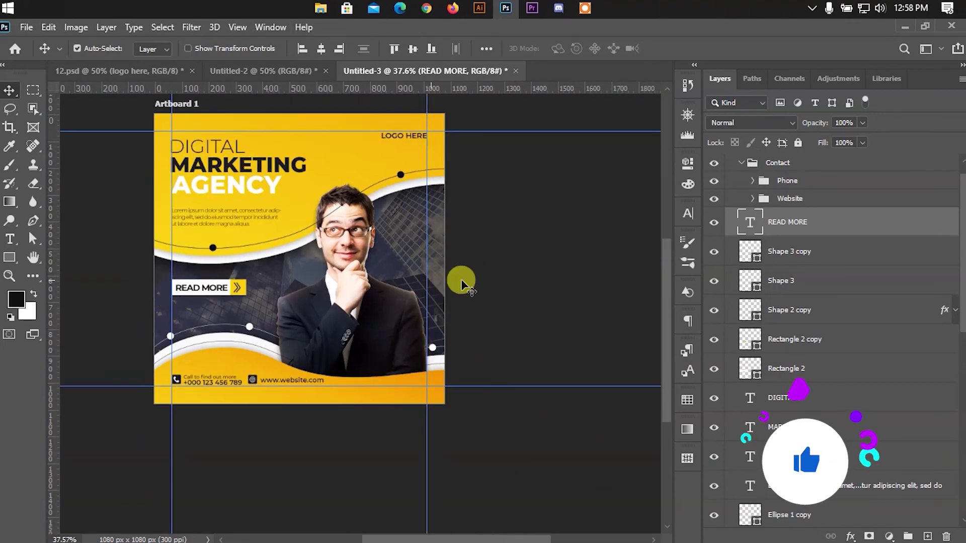
Examine the whole post layout with the guides hidden and shown, including how the paragraph lines up with the margin.
{"action": "left_click", "coordinate": [500, 270]}
{"action": "key", "text": "ctrl+semicolon"}
{"action": "scroll", "coordinate": [265, 321], "scroll_direction": "up", "scroll_amount": 2}
{"action": "left_click", "coordinate": [258, 196]}
{"action": "key", "text": "ctrl+semicolon"}
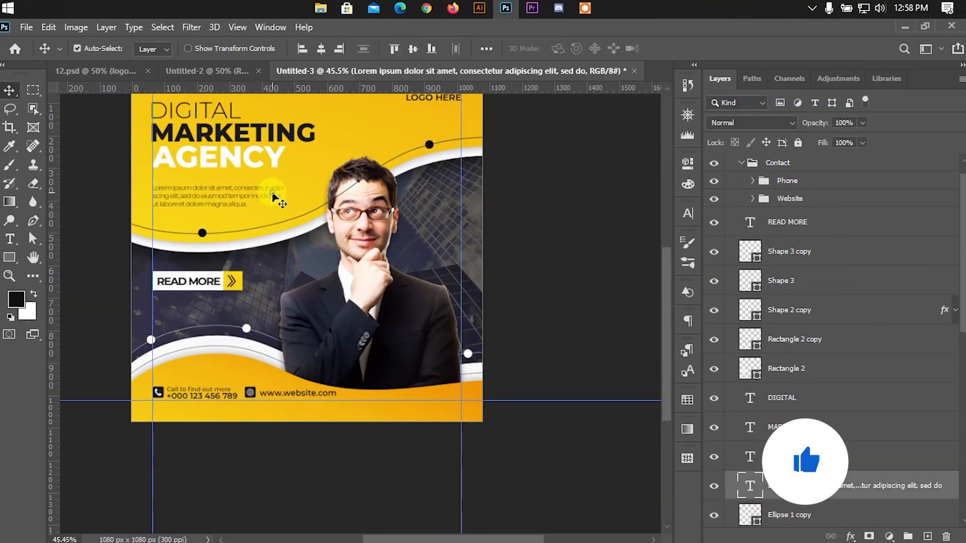
{"action": "scroll", "coordinate": [583, 370], "scroll_direction": "up", "scroll_amount": 2}
{"action": "scroll", "coordinate": [583, 370], "scroll_direction": "up", "scroll_amount": 2}
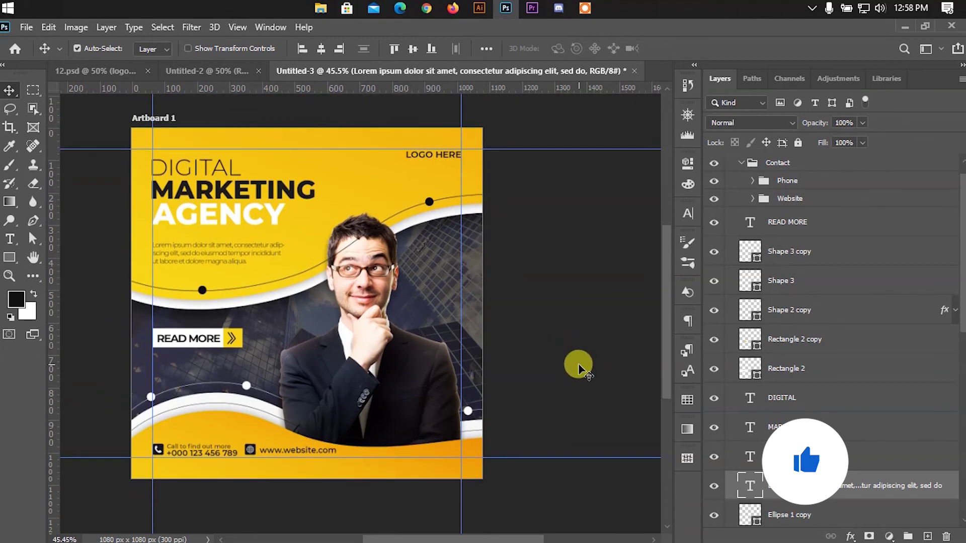
{"action": "scroll", "coordinate": [385, 424], "scroll_direction": "down", "scroll_amount": 1}
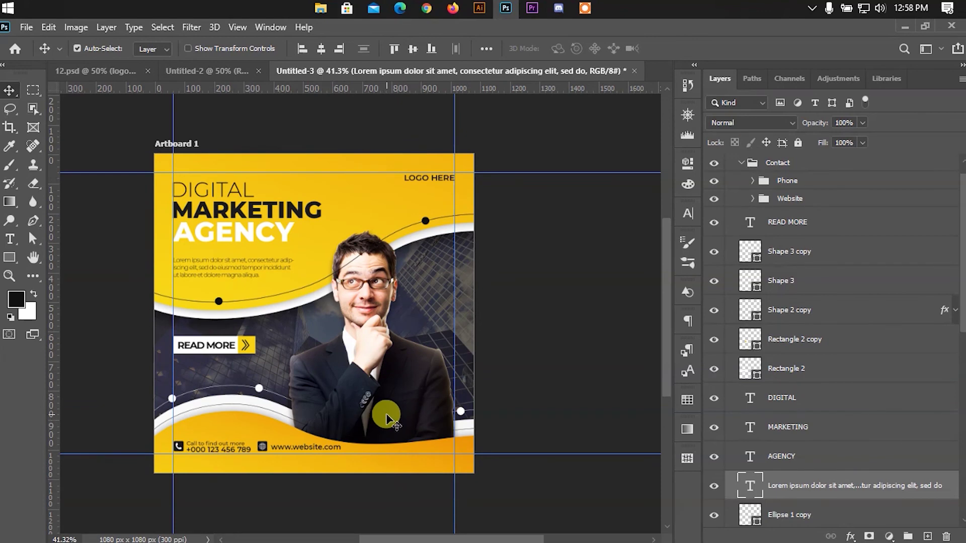
{"action": "scroll", "coordinate": [312, 463], "scroll_direction": "up", "scroll_amount": 1}
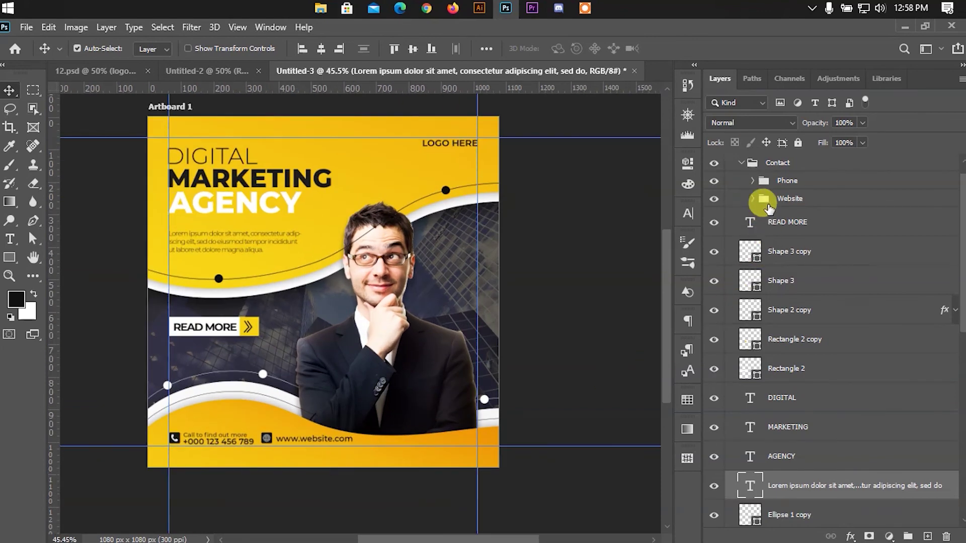
Collapse the Contact group and group the READ MORE text, both arrow shapes and both button rectangles as "Readmore".
{"action": "left_click", "coordinate": [741, 166]}
{"action": "left_click", "coordinate": [741, 163]}
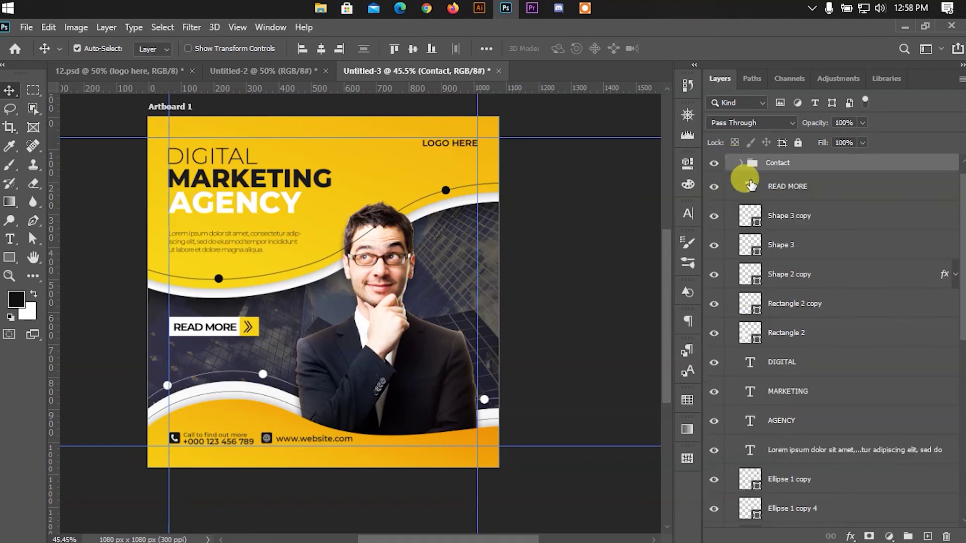
{"action": "left_click", "coordinate": [777, 187]}
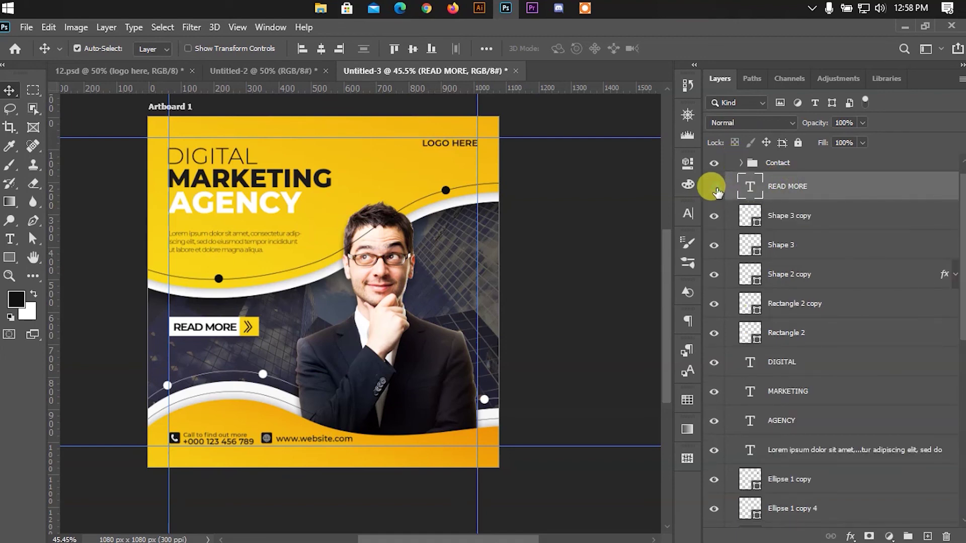
{"action": "left_click", "coordinate": [715, 190]}
{"action": "left_click", "coordinate": [716, 189]}
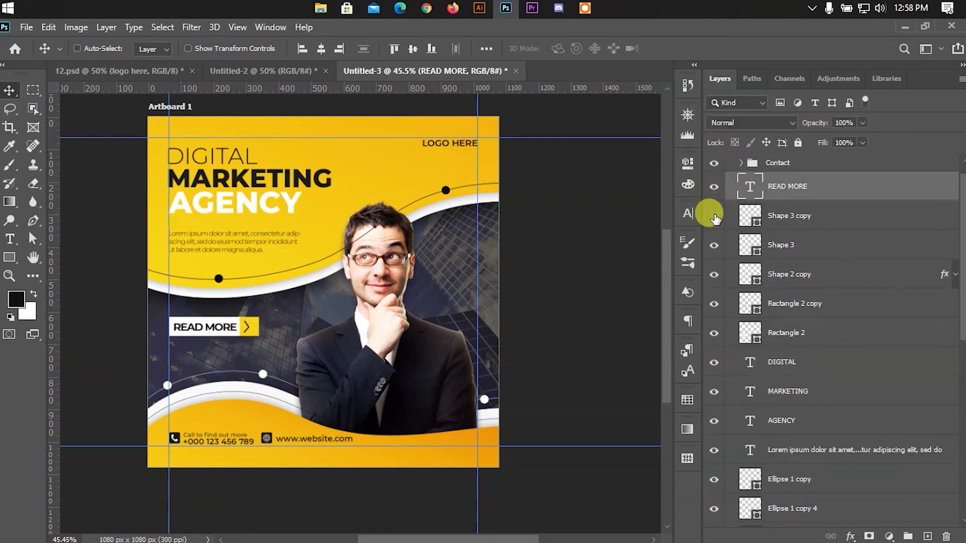
{"action": "left_click", "coordinate": [788, 248], "text": "shift"}
{"action": "left_click", "coordinate": [710, 306]}
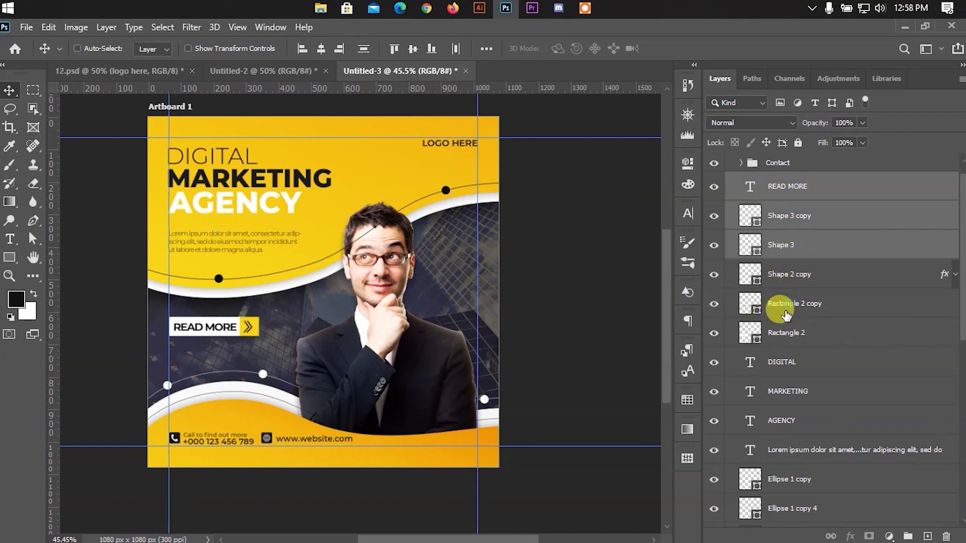
{"action": "left_click", "coordinate": [785, 306], "text": "ctrl"}
{"action": "left_click", "coordinate": [780, 334], "text": "ctrl"}
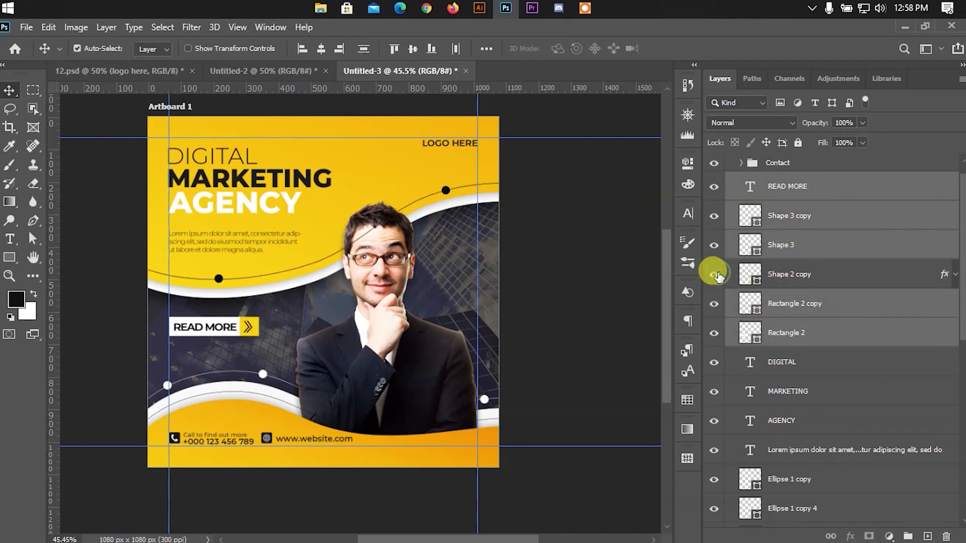
{"action": "key", "text": "ctrl+g"}
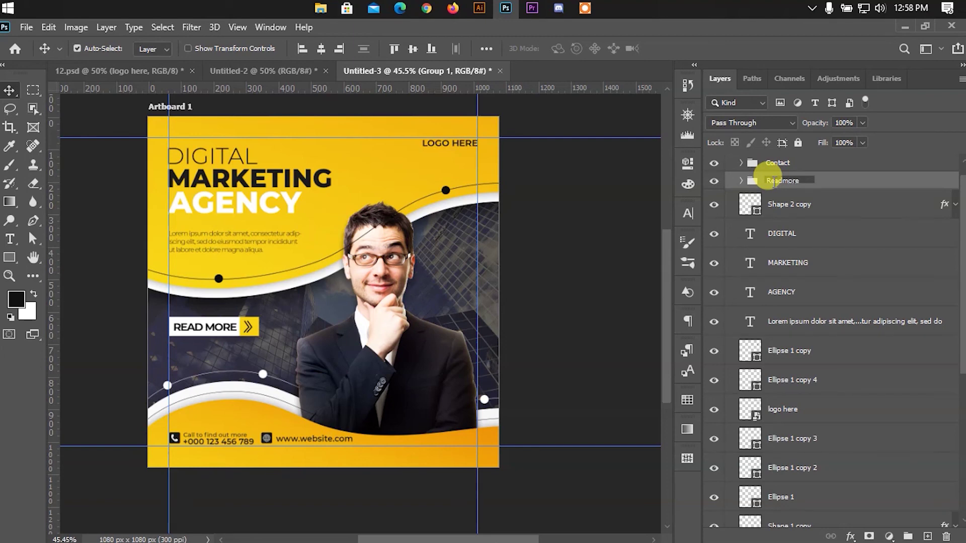
{"action": "key", "text": "Return"}
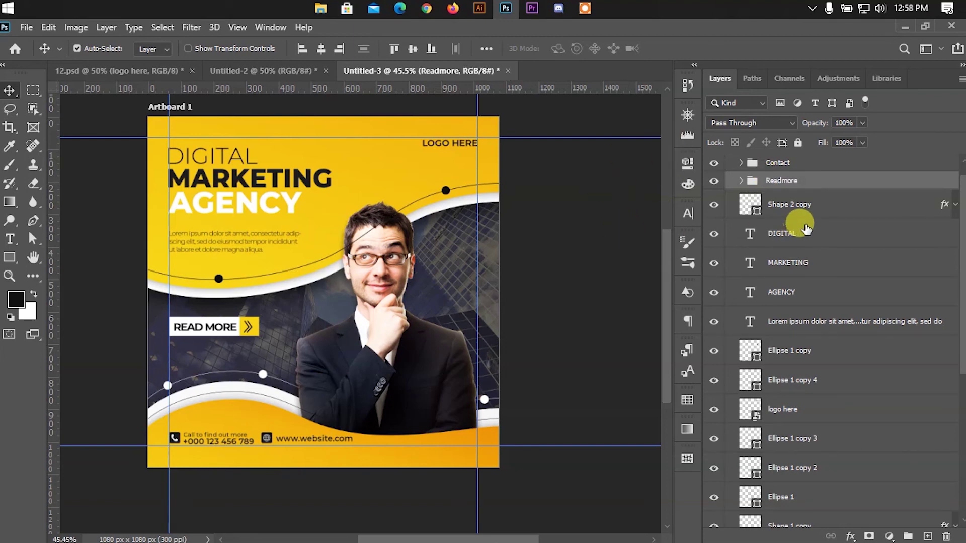
Group the DIGITAL, MARKETING, AGENCY and paragraph text layers directly below Readmore and name the group "Text".
{"action": "left_click", "coordinate": [794, 221]}
{"action": "left_click", "coordinate": [793, 236]}
{"action": "left_click", "coordinate": [793, 325], "text": "shift"}
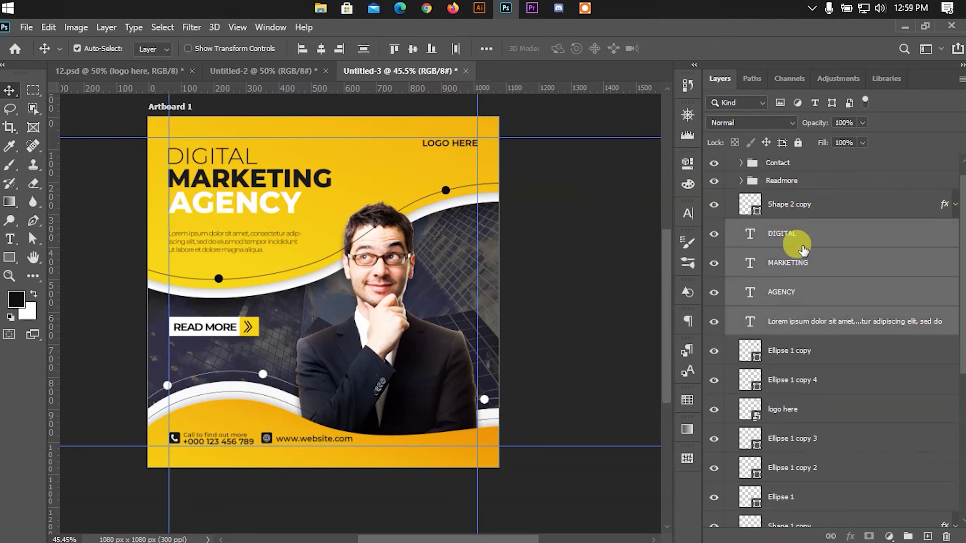
{"action": "left_click_drag", "start_coordinate": [794, 246], "coordinate": [784, 191]}
{"action": "key", "text": "ctrl+g"}
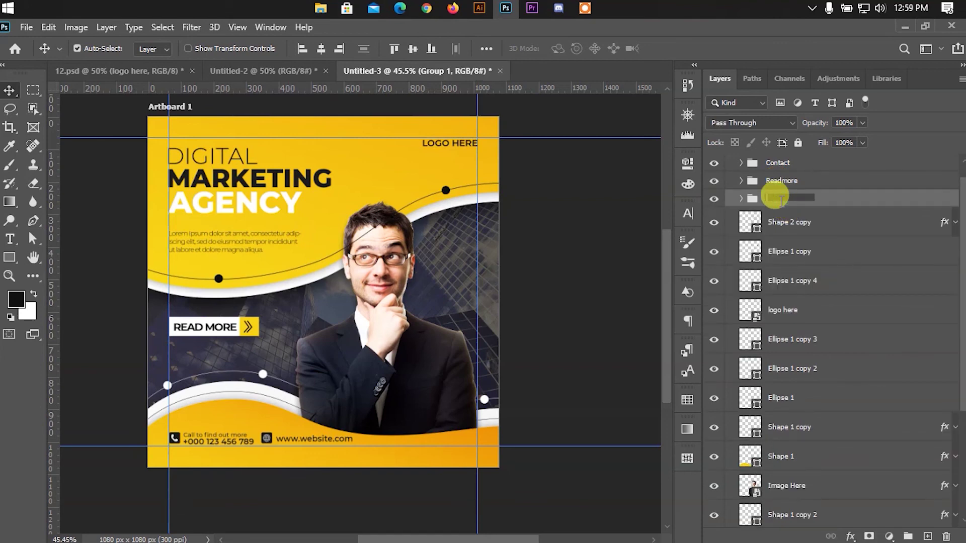
{"action": "left_click", "coordinate": [625, 232]}
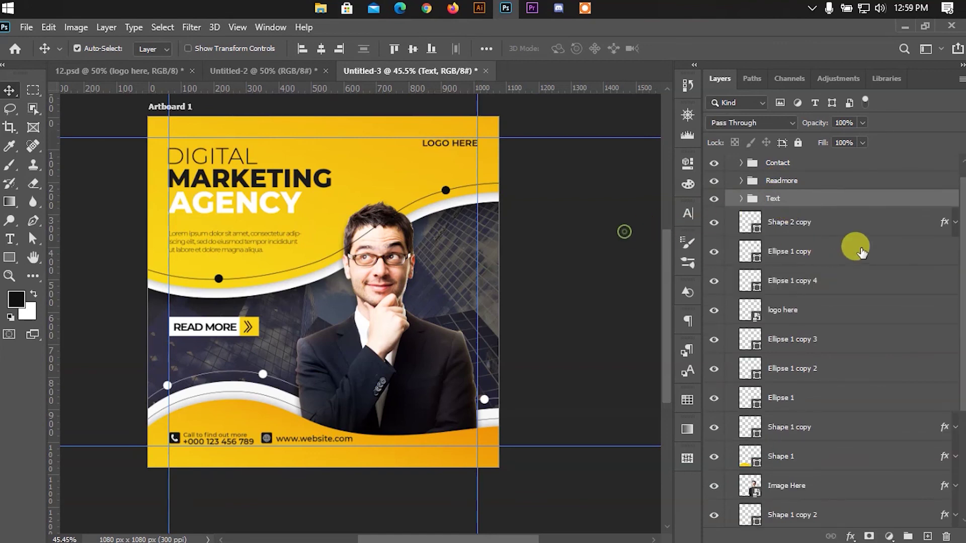
Put the Image Here layer in its own group named "Image" and collapse the group.
{"action": "left_click_drag", "start_coordinate": [963, 286], "coordinate": [945, 386]}
{"action": "left_click", "coordinate": [793, 318]}
{"action": "key", "text": "ctrl+g"}
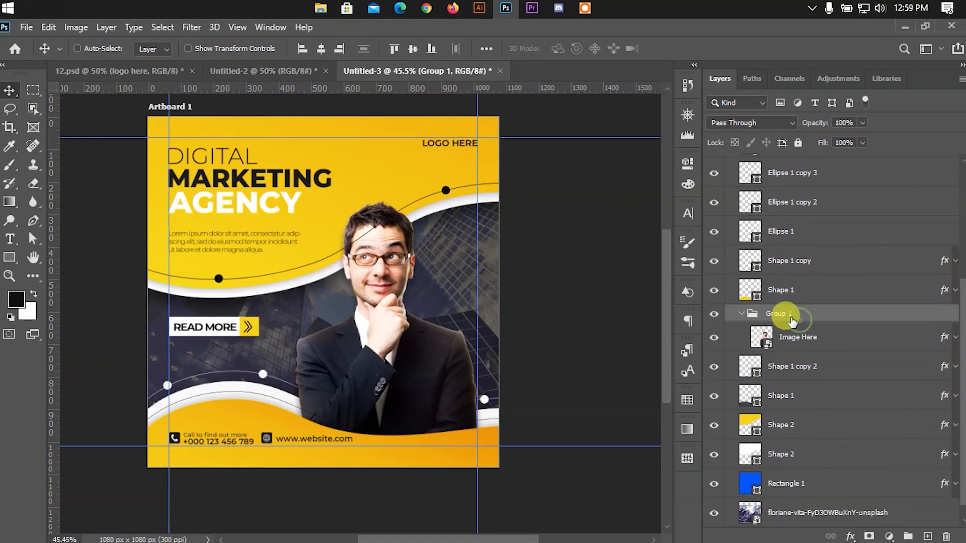
{"action": "type", "text": "Image"}
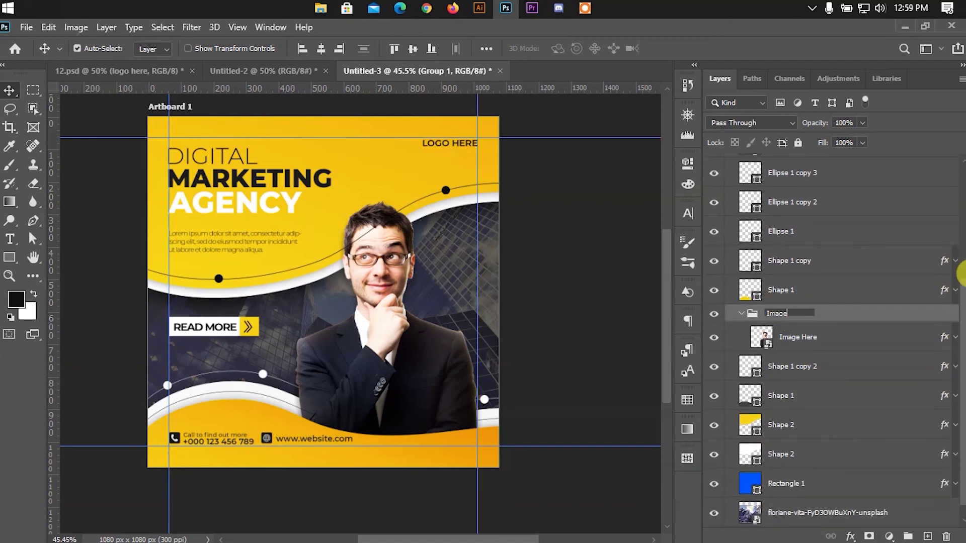
{"action": "left_click", "coordinate": [741, 313]}
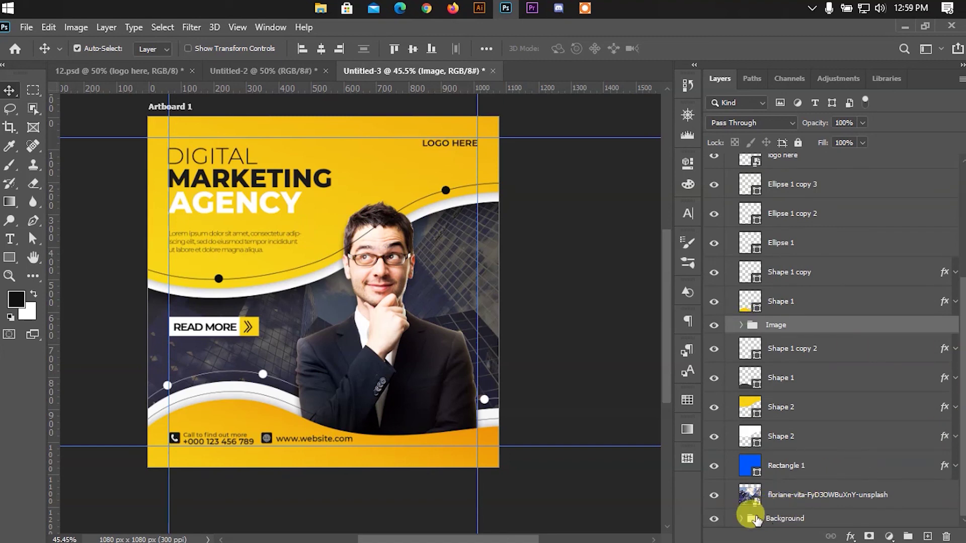
Move the floriane-vita building photo layer into the Background group and collapse the group.
{"action": "left_click", "coordinate": [746, 518]}
{"action": "left_click", "coordinate": [741, 519]}
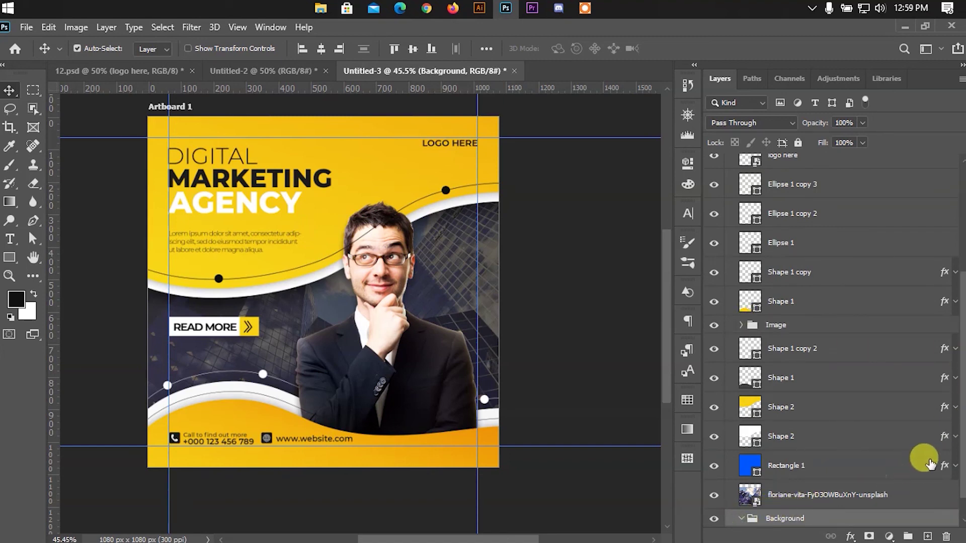
{"action": "left_click_drag", "start_coordinate": [963, 443], "coordinate": [964, 477]}
{"action": "left_click_drag", "start_coordinate": [810, 465], "coordinate": [804, 503]}
{"action": "left_click", "coordinate": [741, 465]}
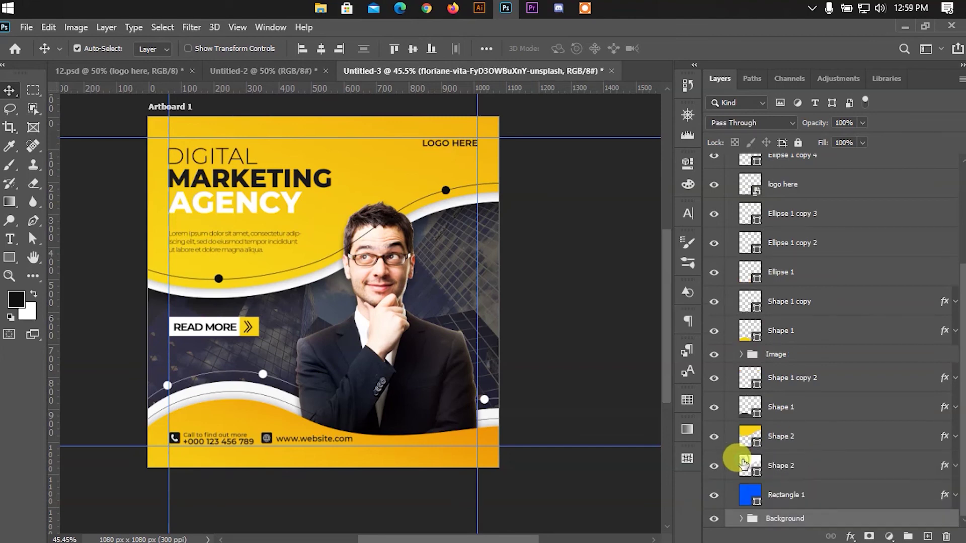
Group the layers from Shape 1 copy 2 down to Rectangle 1 and name the group "Shape 2".
{"action": "left_click", "coordinate": [775, 377]}
{"action": "left_click", "coordinate": [770, 494], "text": "shift"}
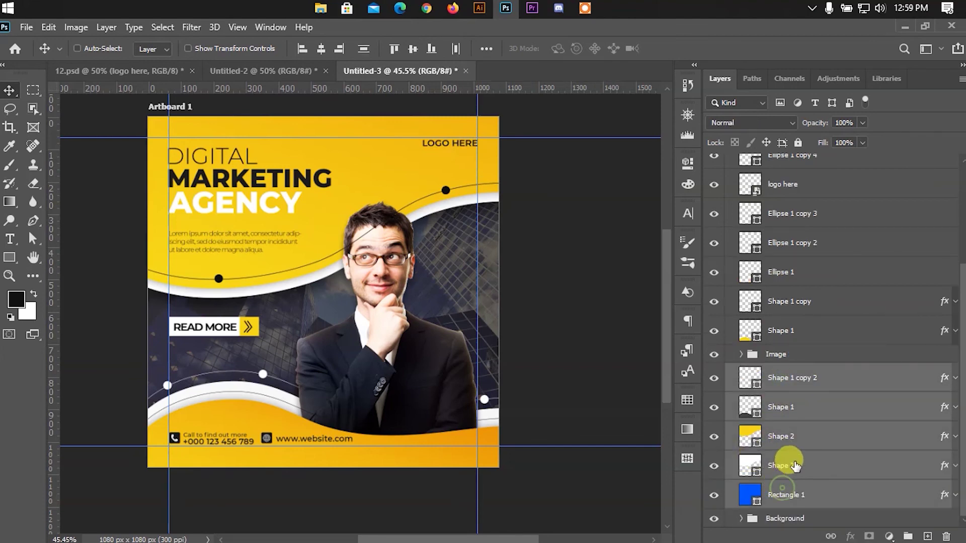
{"action": "key", "text": "ctrl+g"}
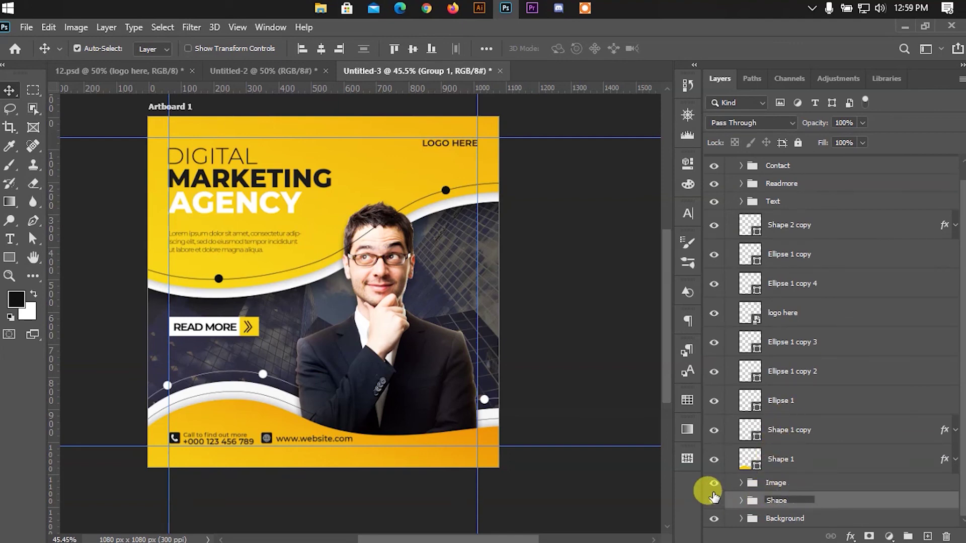
Group the layers from Shape 2 copy down to the yellow Shape 1 above Image and name the group "Shape 1".
{"action": "left_click", "coordinate": [779, 226]}
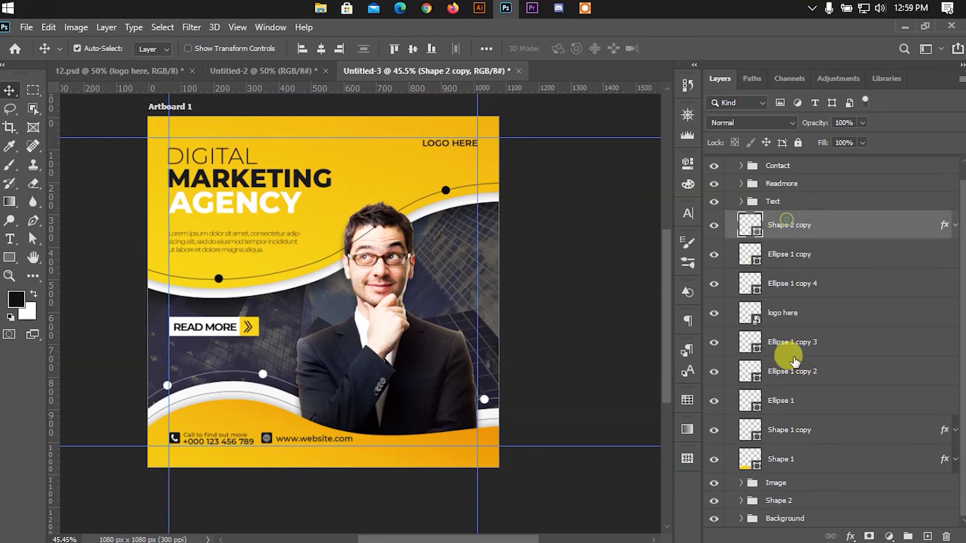
{"action": "left_click", "coordinate": [789, 458], "text": "shift"}
{"action": "key", "text": "ctrl+g"}
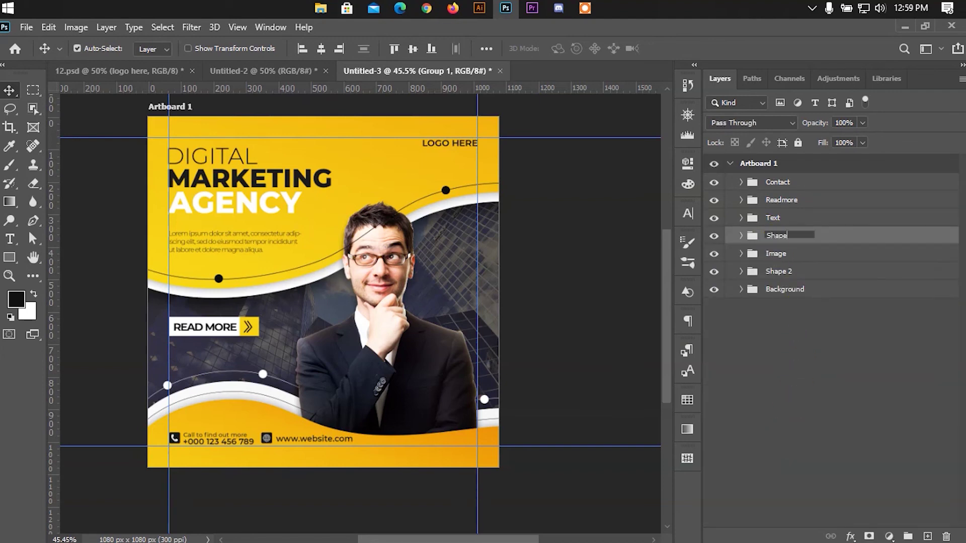
{"action": "left_click", "coordinate": [608, 227]}
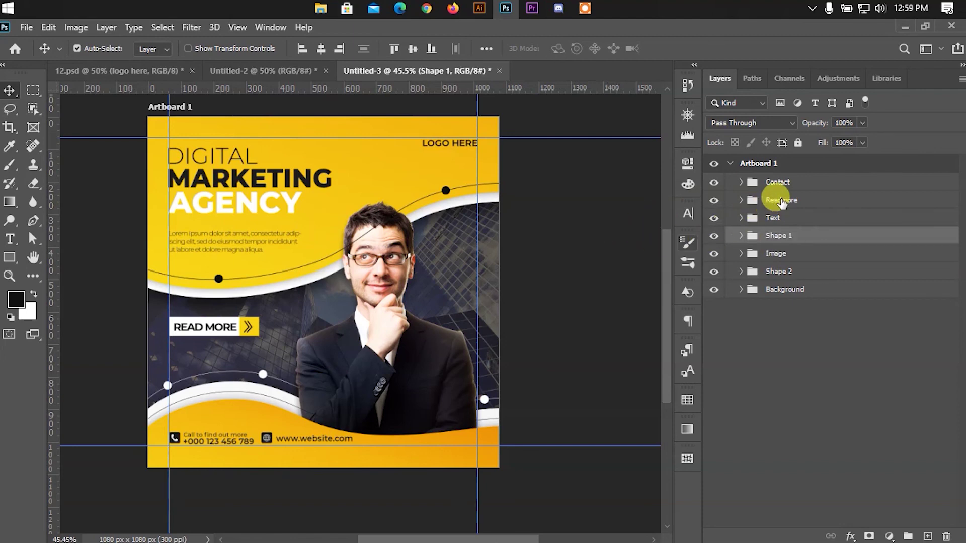
Move the logo here layer to the top of the artboard, put it in a group named "Logo" and collapse it.
{"action": "left_click", "coordinate": [781, 201]}
{"action": "left_click", "coordinate": [774, 183]}
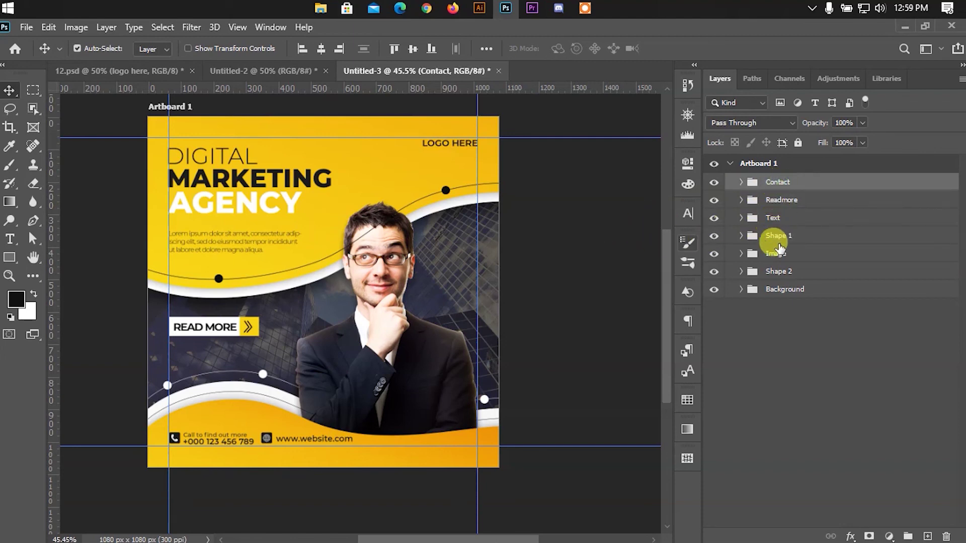
{"action": "left_click", "coordinate": [472, 145]}
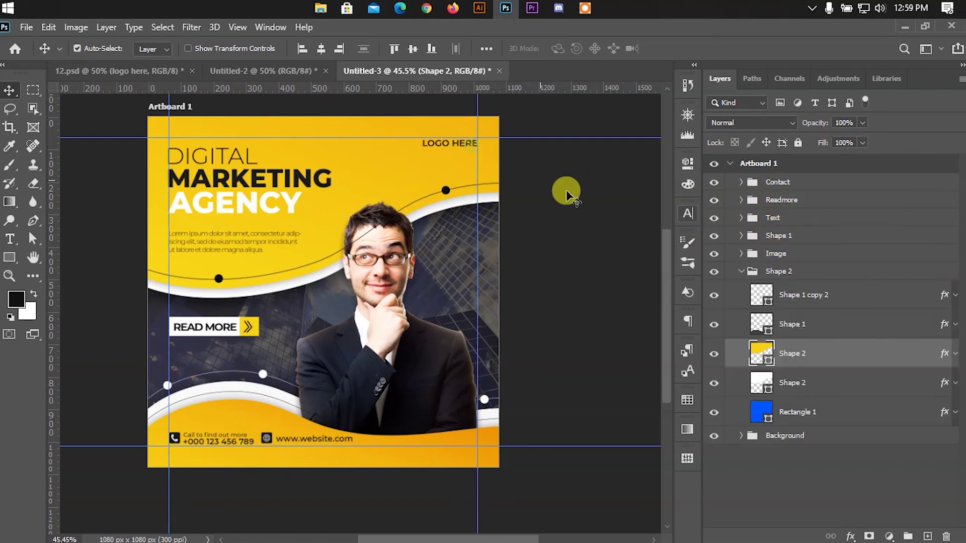
{"action": "left_click_drag", "start_coordinate": [460, 146], "coordinate": [454, 149]}
{"action": "key", "text": "ctrl+z"}
{"action": "left_click", "coordinate": [458, 146]}
{"action": "left_click_drag", "start_coordinate": [805, 340], "coordinate": [780, 176]}
{"action": "key", "text": "ctrl+g"}
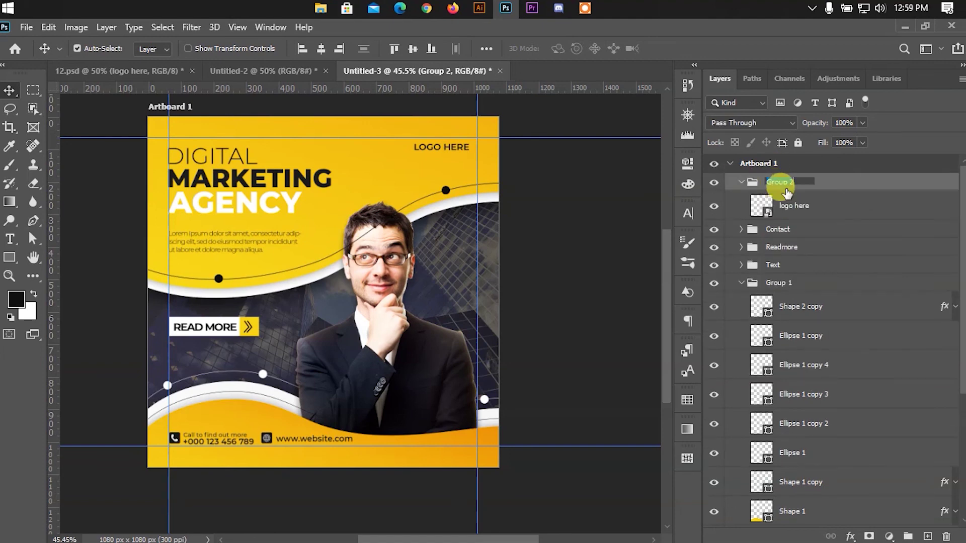
{"action": "left_click", "coordinate": [740, 182]}
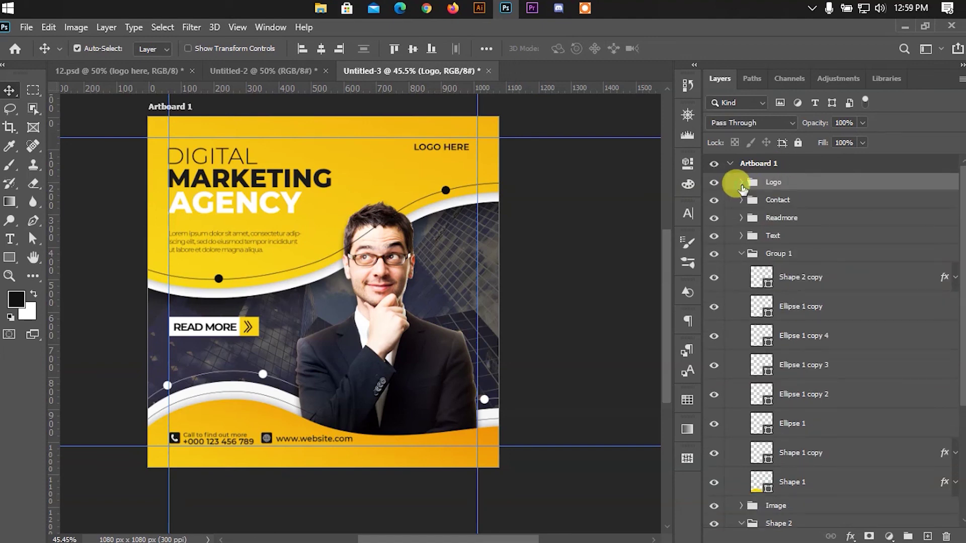
Nudge the Logo group up and toward the upper-right margin guides.
{"action": "key", "text": "shift+Right"}
{"action": "key", "text": "shift+Right"}
{"action": "key", "text": "shift+Up"}
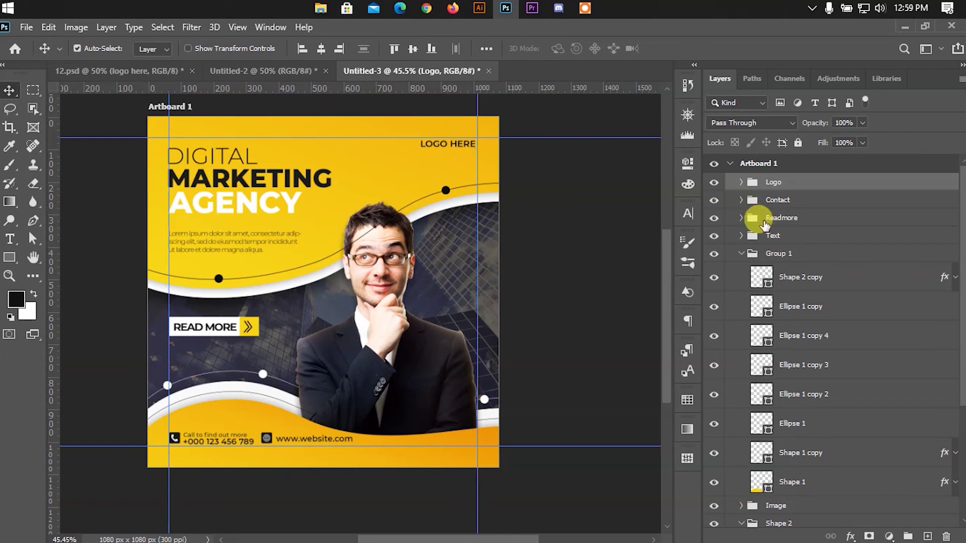
Rename Group 1 to "Shape 1" and collapse both the Shape 1 and Shape 2 groups.
{"action": "left_click", "coordinate": [741, 255]}
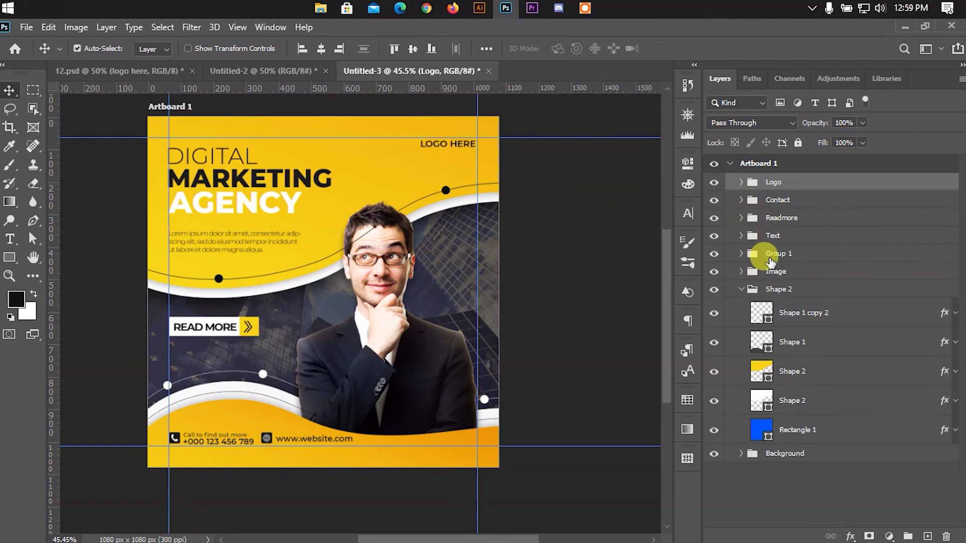
{"action": "left_click", "coordinate": [715, 254]}
{"action": "left_click", "coordinate": [714, 254]}
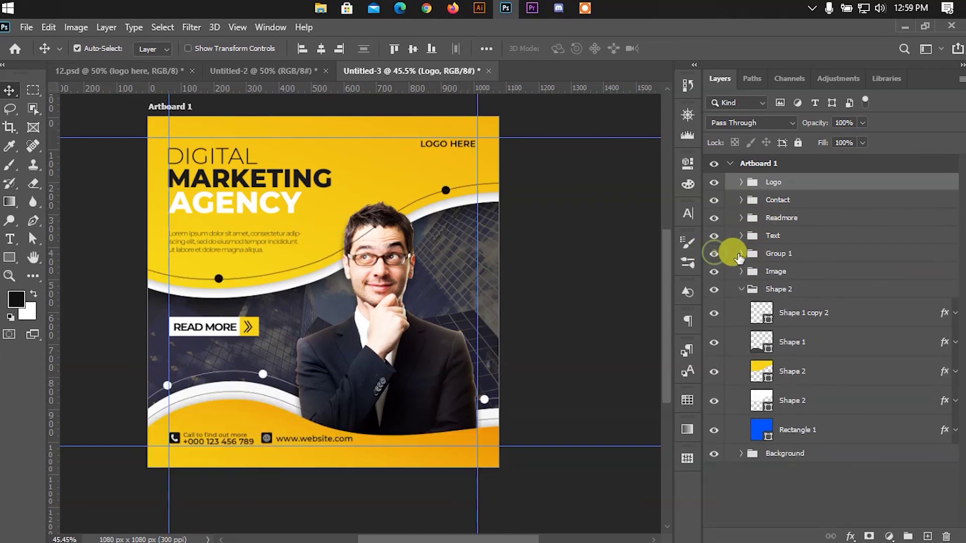
{"action": "left_click", "coordinate": [779, 255]}
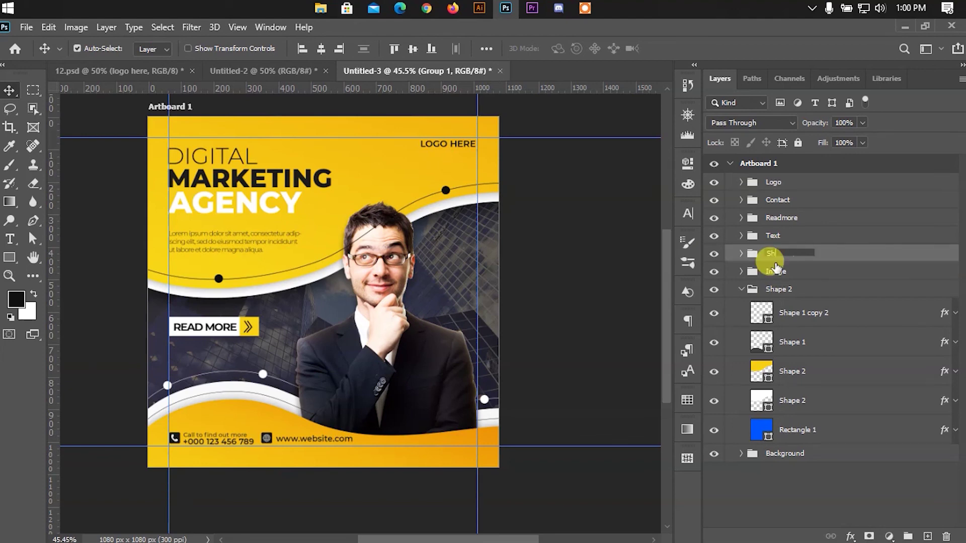
{"action": "left_click", "coordinate": [742, 289]}
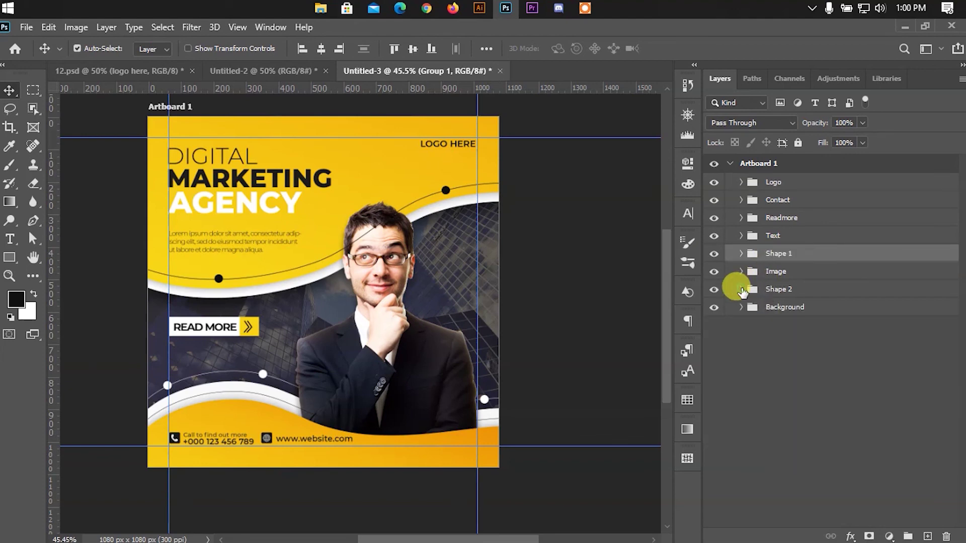
Reorder the groups below Logo as Text, Readmore, Contact and preview the design with the guides hidden.
{"action": "left_click_drag", "start_coordinate": [777, 241], "coordinate": [785, 210]}
{"action": "left_click", "coordinate": [596, 287]}
{"action": "key", "text": "ctrl+;"}
{"action": "scroll", "coordinate": [581, 287], "scroll_direction": "down", "scroll_amount": 2}
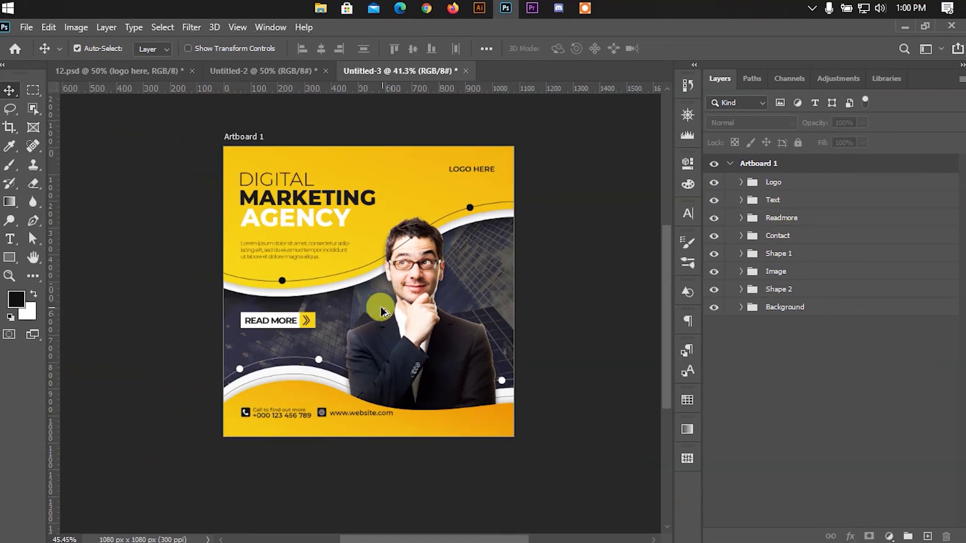
{"action": "scroll", "coordinate": [382, 307], "scroll_direction": "up", "scroll_amount": 2}
{"action": "left_click", "coordinate": [479, 254]}
{"action": "key", "text": "ctrl+;"}
Move the Shape 2 copy line layer out of the Shape 1 group to the top of the Shape 2 group, beneath Image.
{"action": "left_click", "coordinate": [448, 297]}
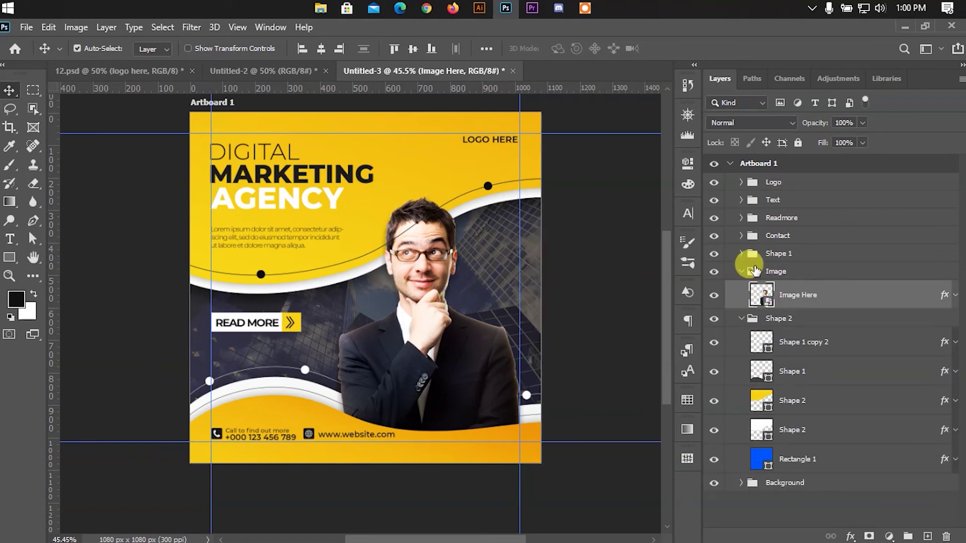
{"action": "left_click", "coordinate": [741, 253]}
{"action": "left_click", "coordinate": [767, 281]}
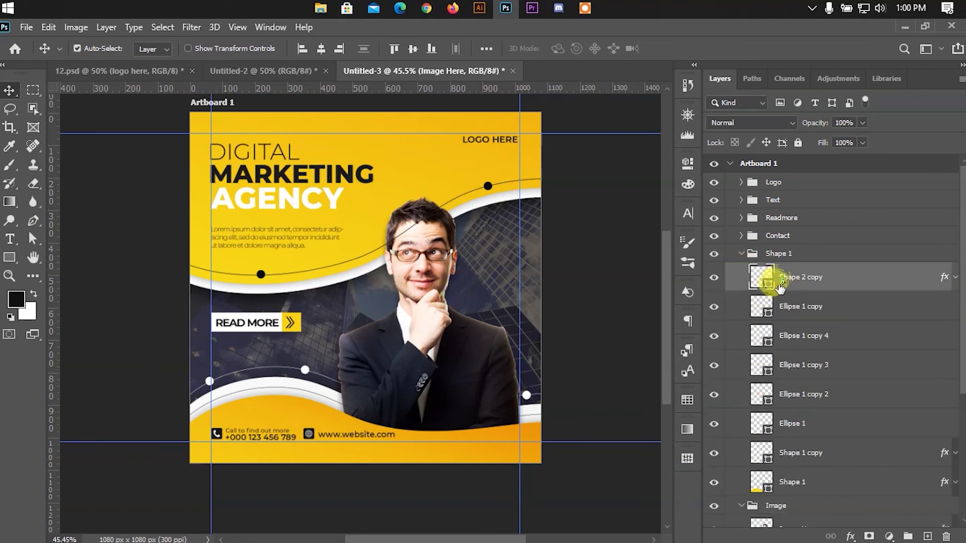
{"action": "left_click", "coordinate": [714, 277]}
{"action": "left_click_drag", "start_coordinate": [736, 283], "coordinate": [788, 495]}
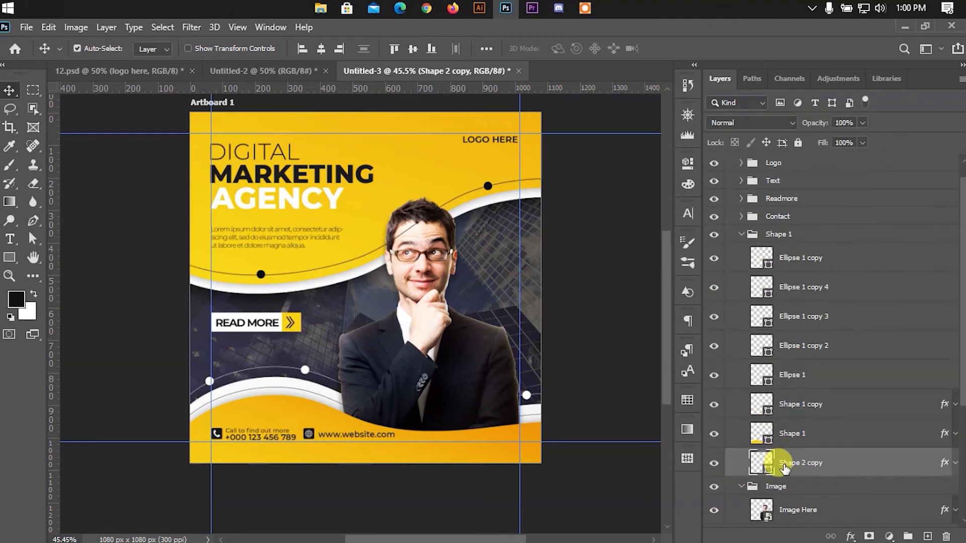
{"action": "scroll", "coordinate": [825, 460], "scroll_direction": "down", "scroll_amount": 2}
{"action": "left_click_drag", "start_coordinate": [821, 433], "coordinate": [791, 527]}
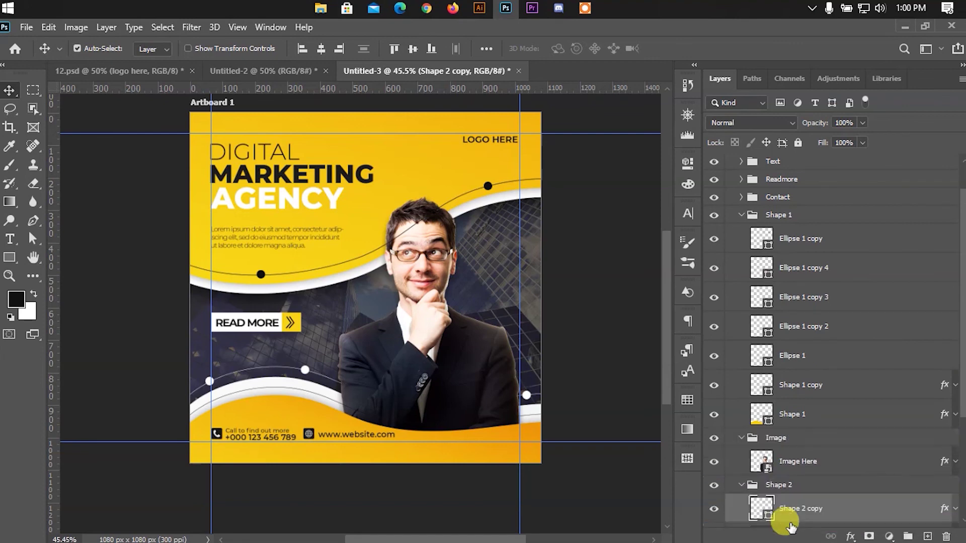
Collapse the Shape 1, Image and Shape 2 groups and check the whole design with the guides hidden.
{"action": "left_click", "coordinate": [738, 215]}
{"action": "left_click", "coordinate": [741, 215]}
{"action": "left_click", "coordinate": [741, 271]}
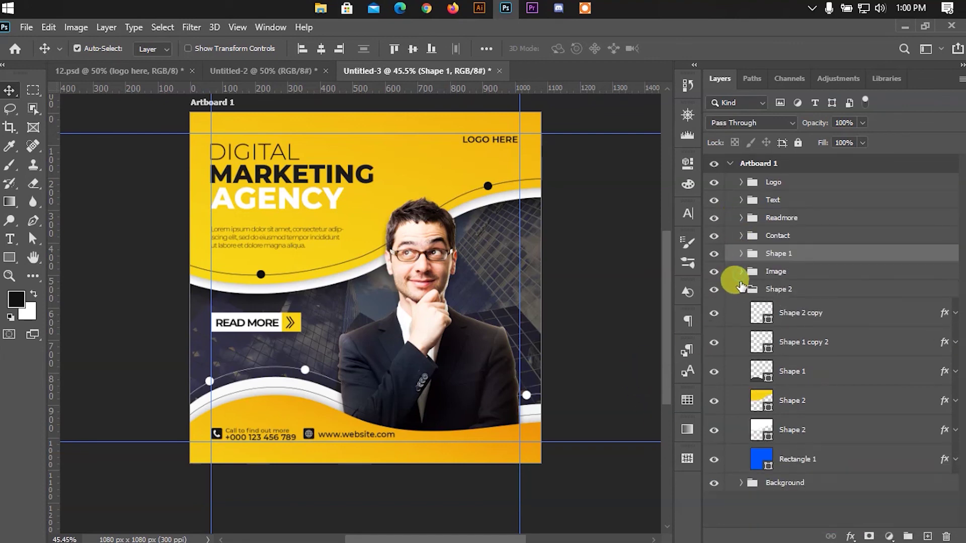
{"action": "left_click", "coordinate": [741, 288]}
{"action": "left_click", "coordinate": [625, 291]}
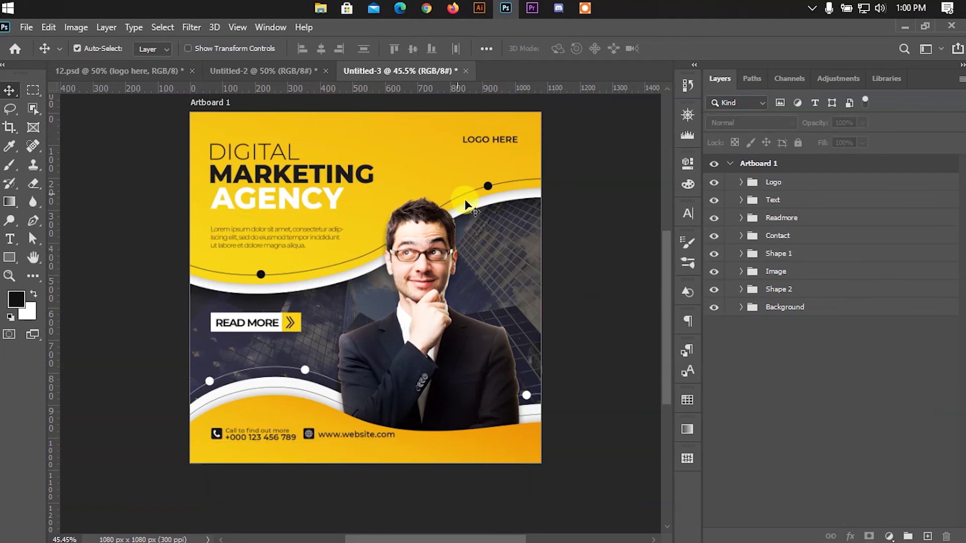
{"action": "left_click", "coordinate": [465, 176]}
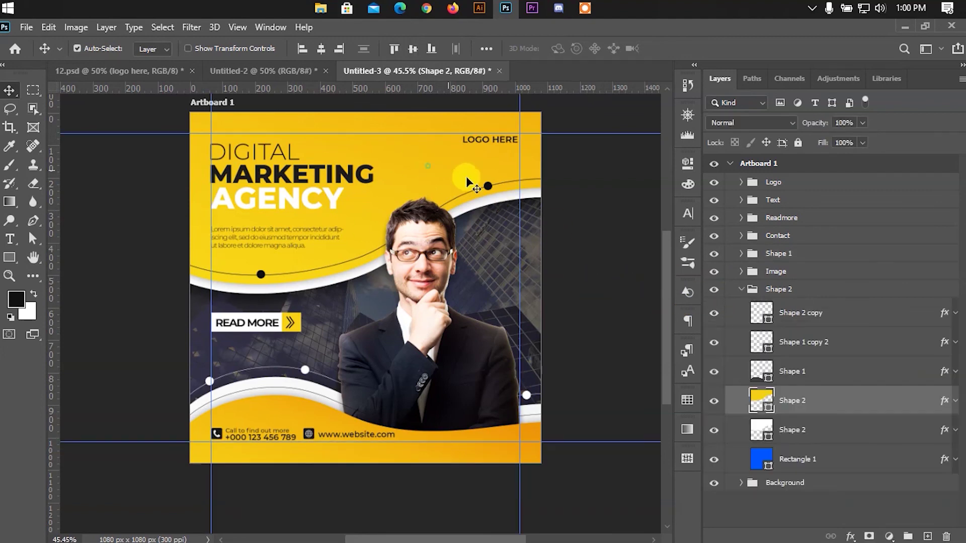
{"action": "left_click", "coordinate": [741, 291]}
{"action": "scroll", "coordinate": [347, 210], "scroll_direction": "down", "scroll_amount": 1}
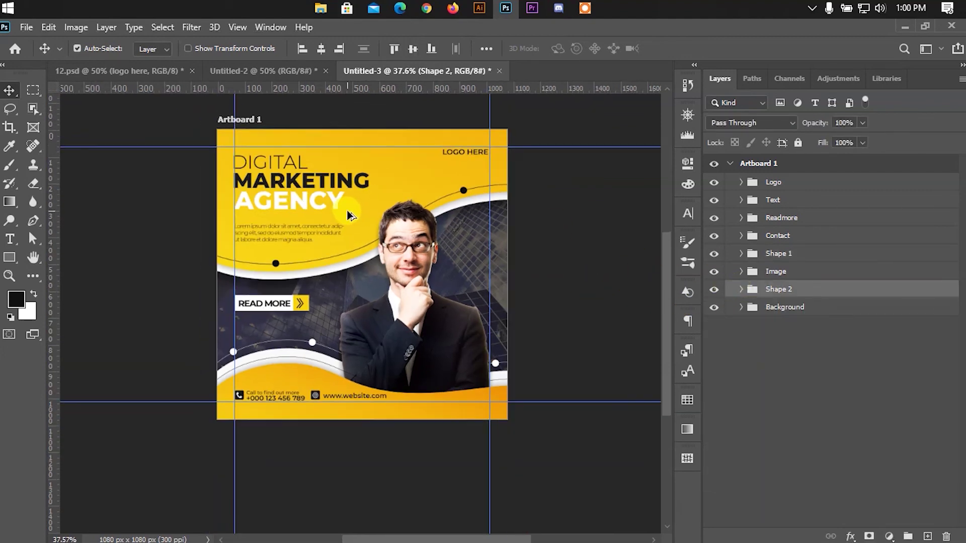